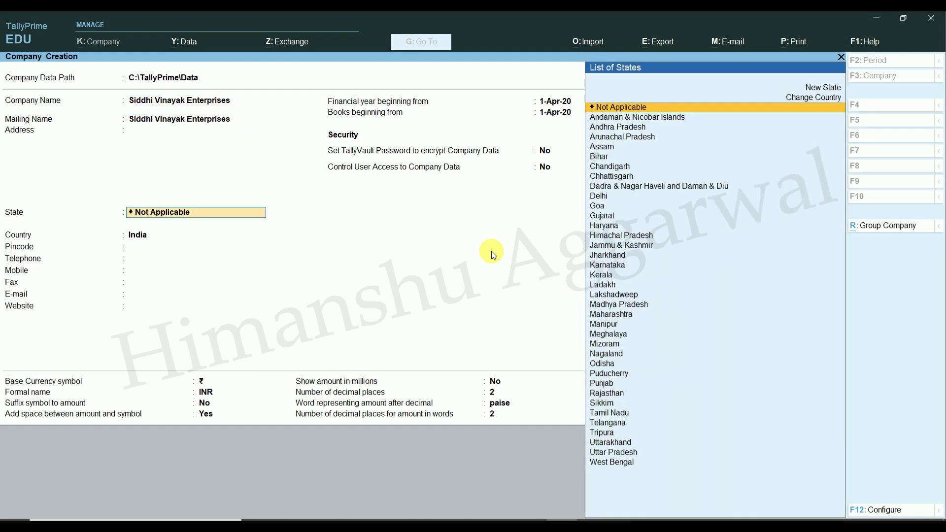
Step: Create the company with Delhi as its state and default currency settings
{"action": "type", "text": "De"}
{"action": "key", "text": "Return"}
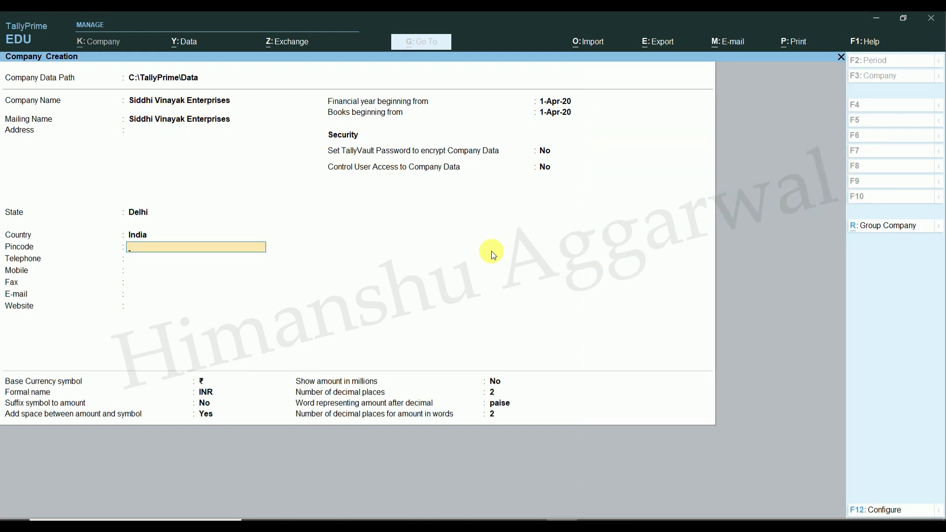
{"action": "key", "text": "Return"}
{"action": "key", "text": "Return"}
{"action": "key", "text": "Return"}
{"action": "key", "text": "Return"}
{"action": "key", "text": "Return"}
{"action": "key", "text": "Return"}
{"action": "key", "text": "Return"}
{"action": "key", "text": "Return"}
{"action": "key", "text": "Return"}
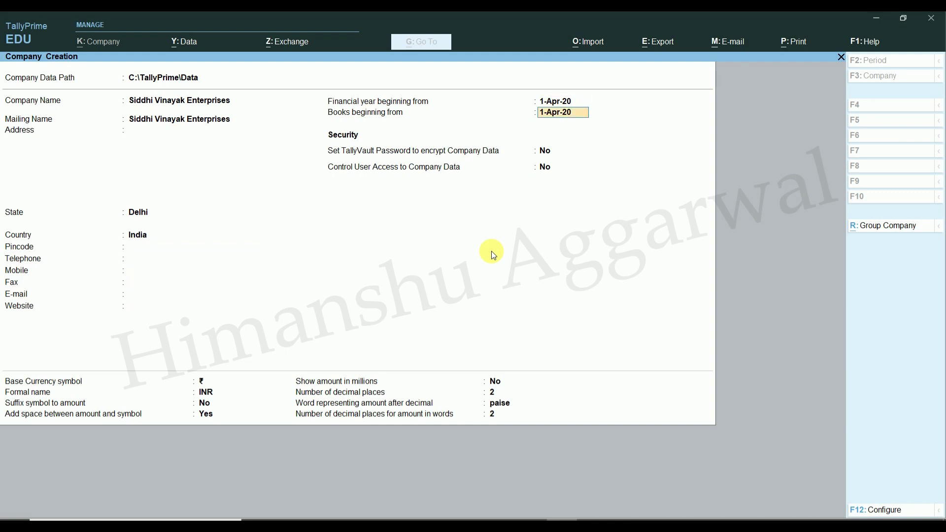
{"action": "key", "text": "Return"}
{"action": "key", "text": "Return"}
{"action": "key", "text": "Return"}
{"action": "key", "text": "Return"}
{"action": "key", "text": "Return"}
{"action": "key", "text": "Return"}
{"action": "key", "text": "Return"}
{"action": "key", "text": "Return"}
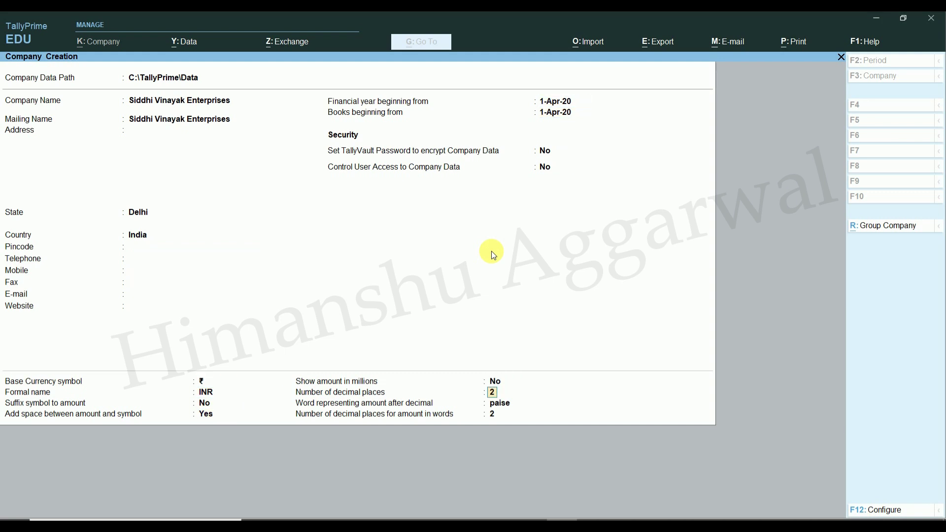
{"action": "key", "text": "Return"}
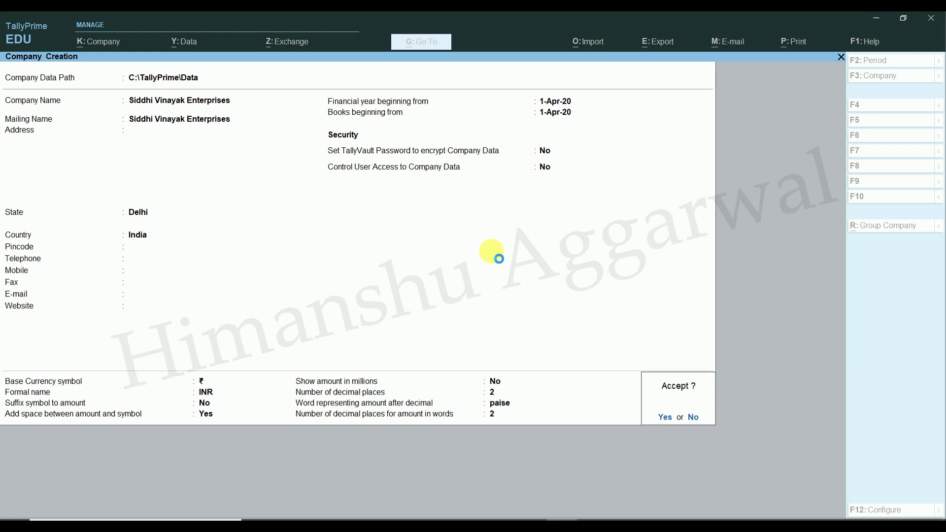
{"action": "key", "text": "Return"}
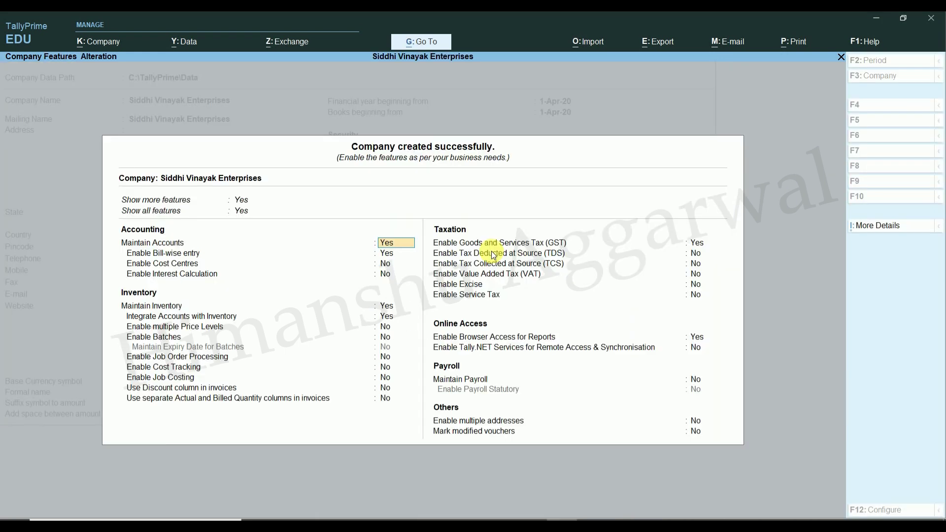
Step: Set Enable GST to Yes in Company Features and go to the GST details
{"action": "key", "text": "Return"}
{"action": "key", "text": "Return"}
{"action": "key", "text": "Return"}
{"action": "key", "text": "Return"}
{"action": "key", "text": "Return"}
{"action": "key", "text": "Return"}
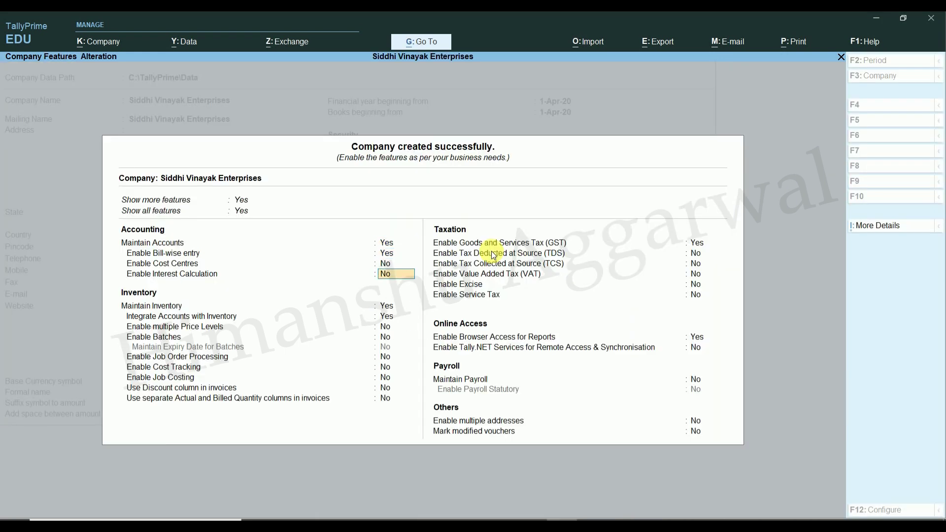
{"action": "key", "text": "Return"}
{"action": "key", "text": "Return"}
{"action": "key", "text": "Return"}
{"action": "key", "text": "Return"}
{"action": "key", "text": "Return"}
{"action": "key", "text": "Return"}
{"action": "key", "text": "Return"}
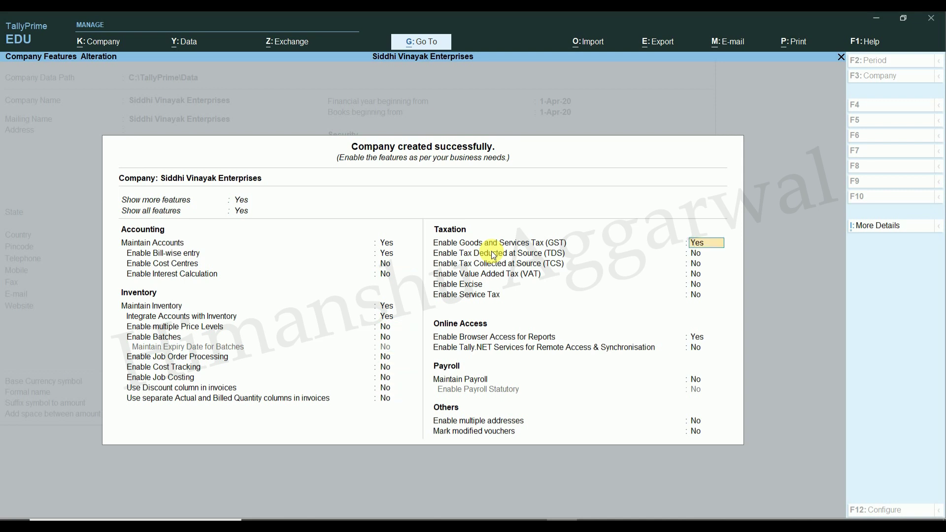
{"action": "key", "text": "Return"}
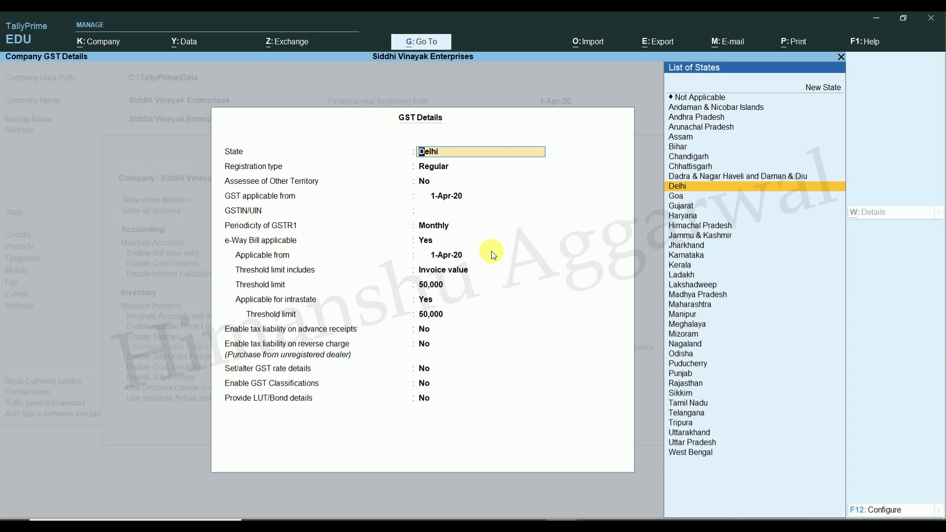
Step: Keep Delhi as GST state, Regular registration, and GST applicable from 1-Apr-20
{"action": "key", "text": "Return"}
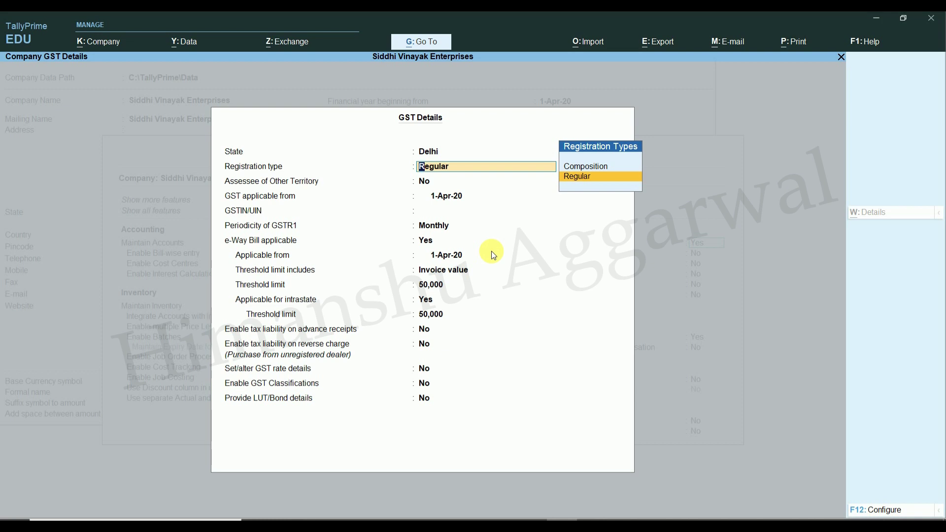
{"action": "key", "text": "Return"}
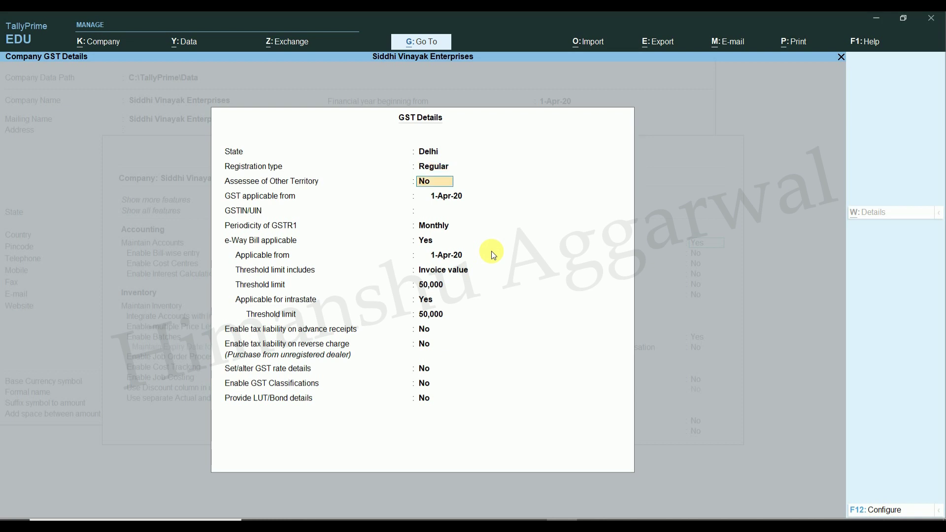
{"action": "key", "text": "Return"}
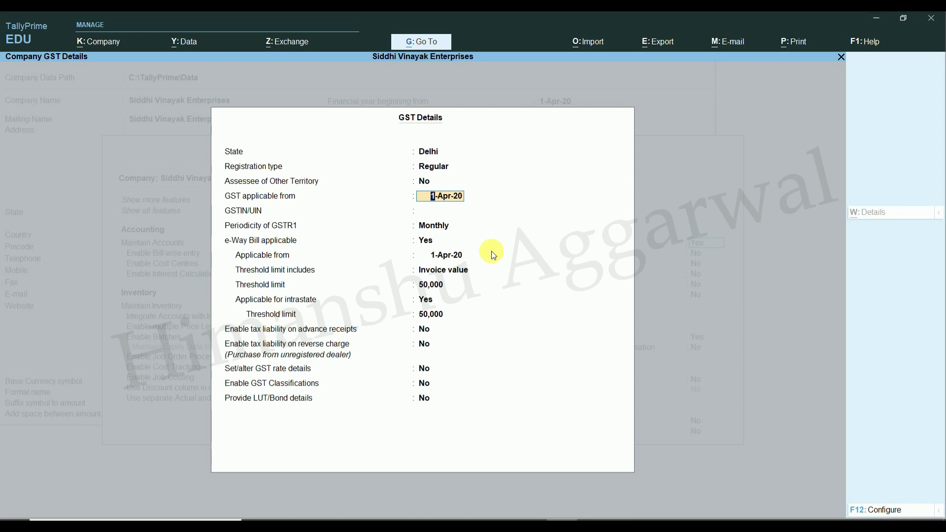
{"action": "key", "text": "Return"}
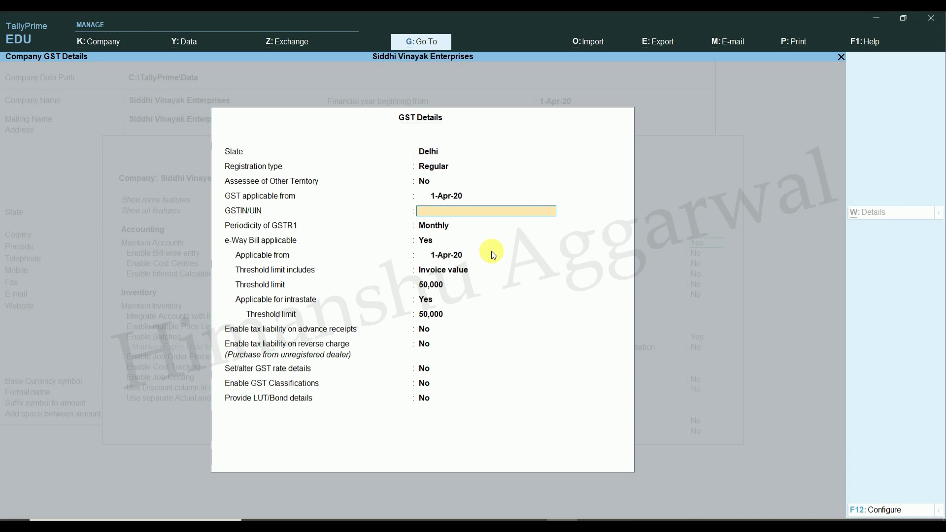
Step: Enter the company's GSTIN, keep Monthly GSTR-1 and Invoice value threshold, and save
{"action": "key", "text": "Return"}
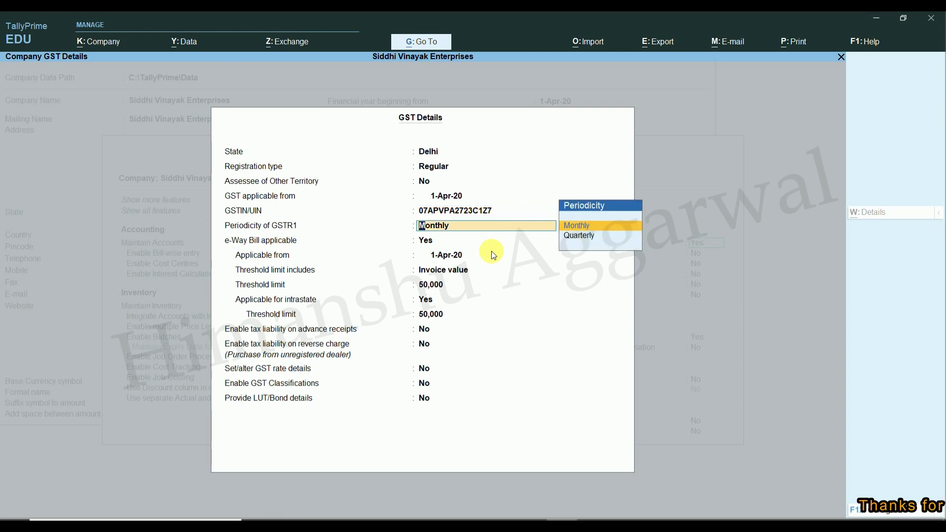
{"action": "key", "text": "Return"}
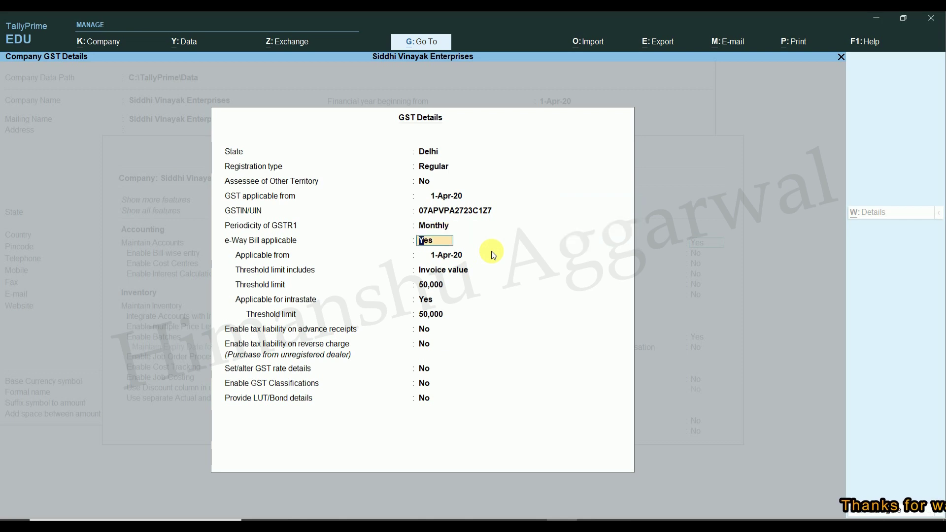
{"action": "key", "text": "Return"}
{"action": "key", "text": "Return"}
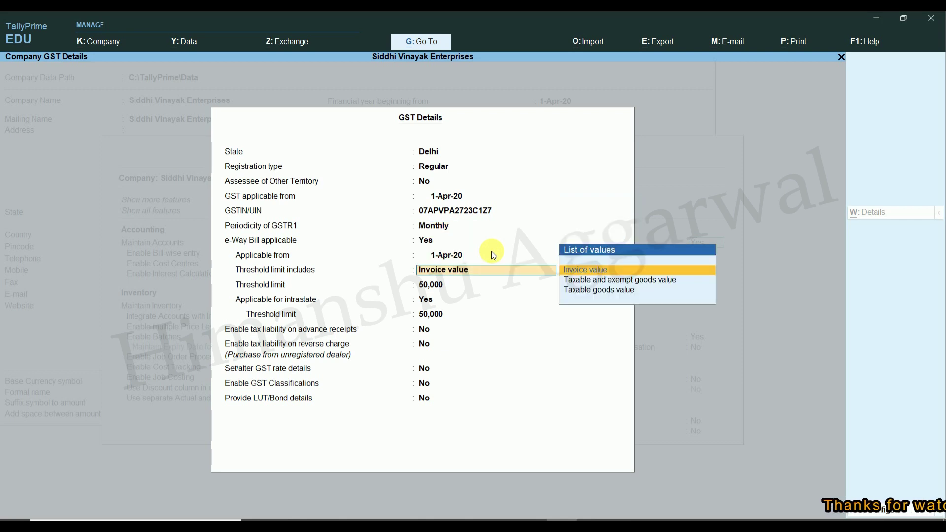
{"action": "key", "text": "Return"}
{"action": "key", "text": "Return"}
{"action": "key", "text": "Return"}
{"action": "key", "text": "Return"}
{"action": "key", "text": "Return"}
{"action": "key", "text": "Return"}
{"action": "key", "text": "Return"}
{"action": "key", "text": "Return"}
{"action": "key", "text": "Return"}
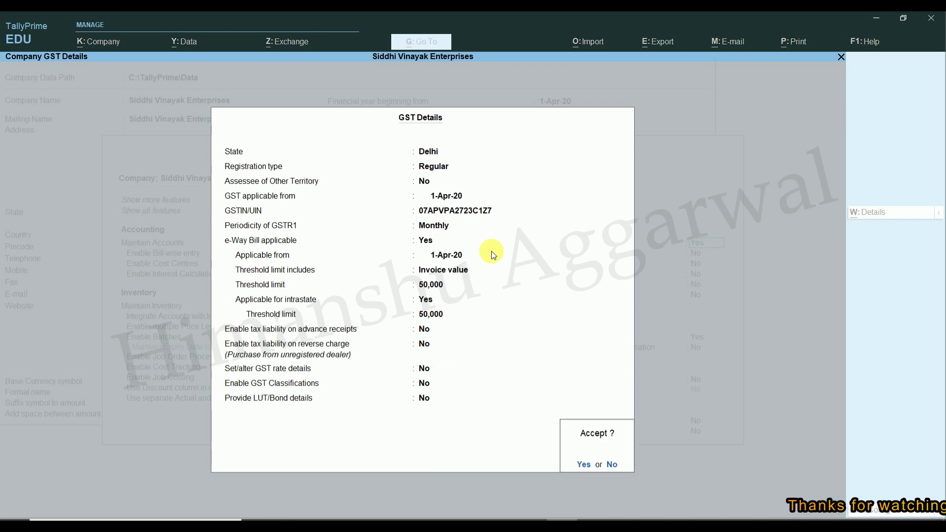
{"action": "key", "text": "Return"}
{"action": "key", "text": "Return"}
{"action": "key", "text": "Return"}
{"action": "key", "text": "Return"}
{"action": "key", "text": "Return"}
{"action": "key", "text": "Return"}
{"action": "key", "text": "Return"}
{"action": "key", "text": "Return"}
{"action": "key", "text": "Return"}
{"action": "key", "text": "Return"}
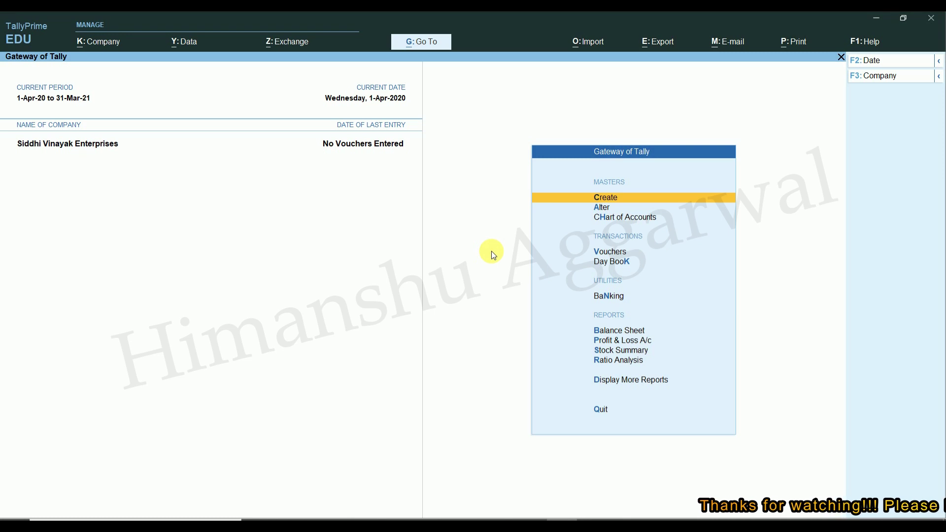
Step: Choose Ledger from the list of masters to start a new ledger
{"action": "key", "text": "Return"}
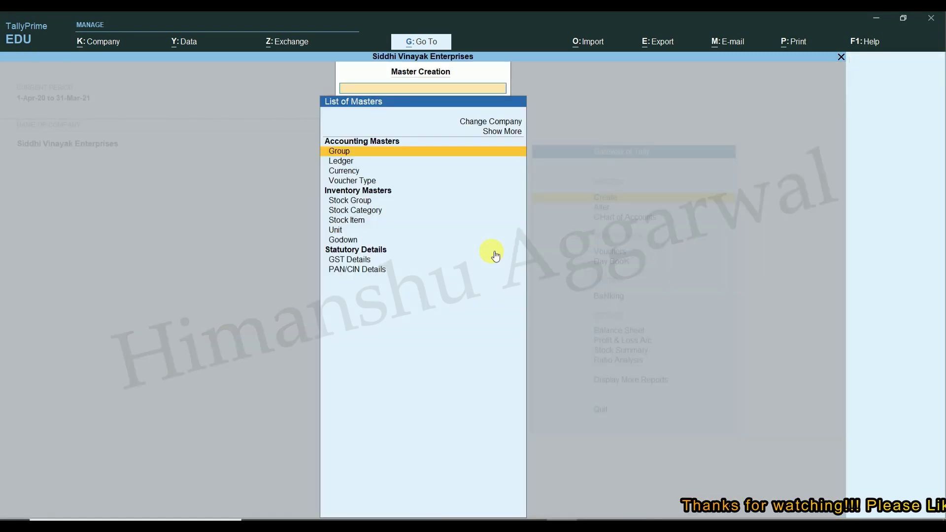
{"action": "key", "text": "Escape"}
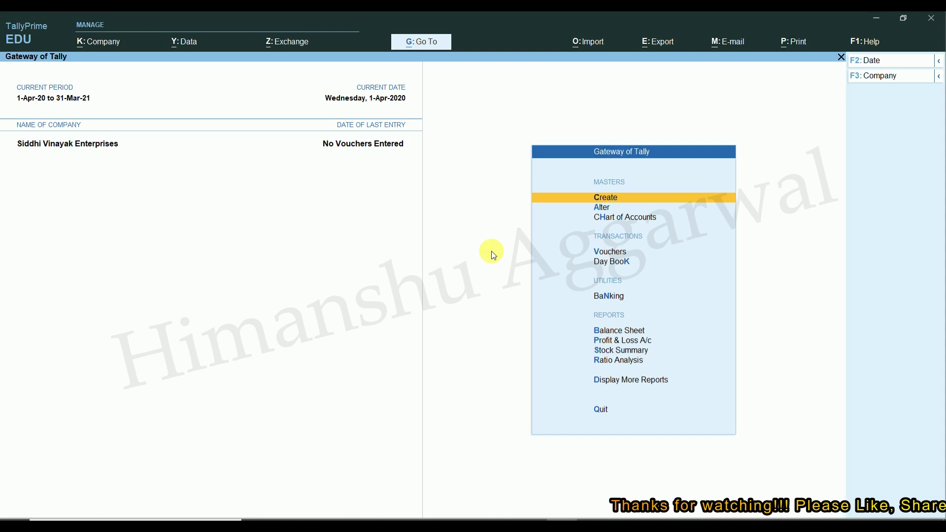
{"action": "key", "text": "Return"}
{"action": "key", "text": "Down"}
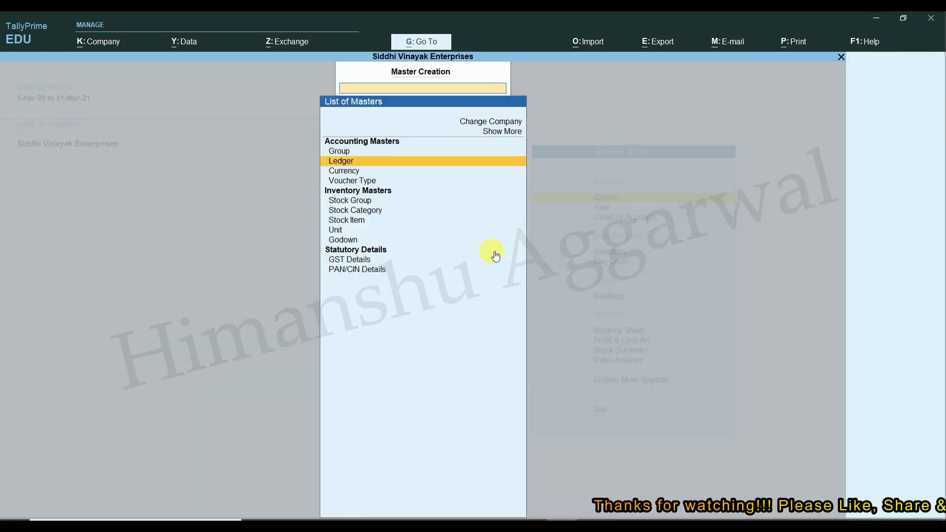
{"action": "key", "text": "Return"}
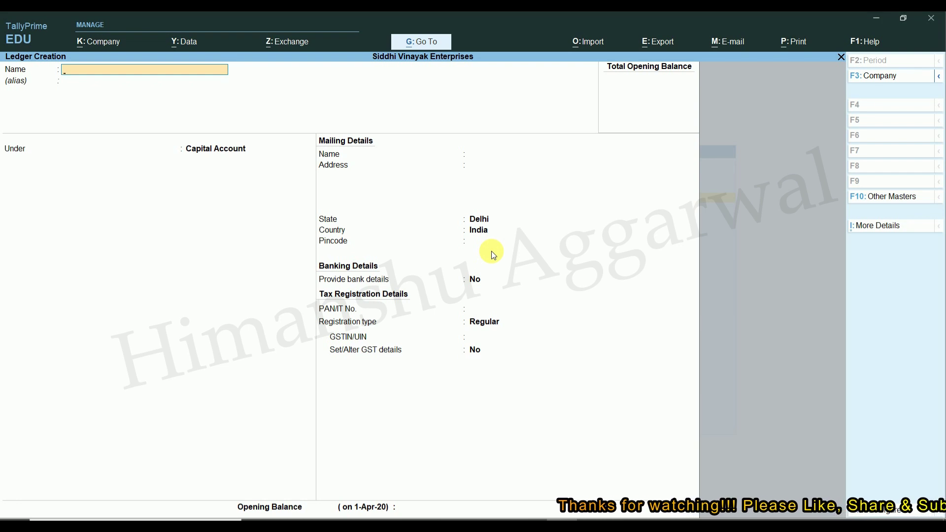
Step: Save a Purchase A/c ledger under Purchase Accounts, GST applicable, supply type Goods
{"action": "type", "text": "Purchase A/c"}
{"action": "key", "text": "Return"}
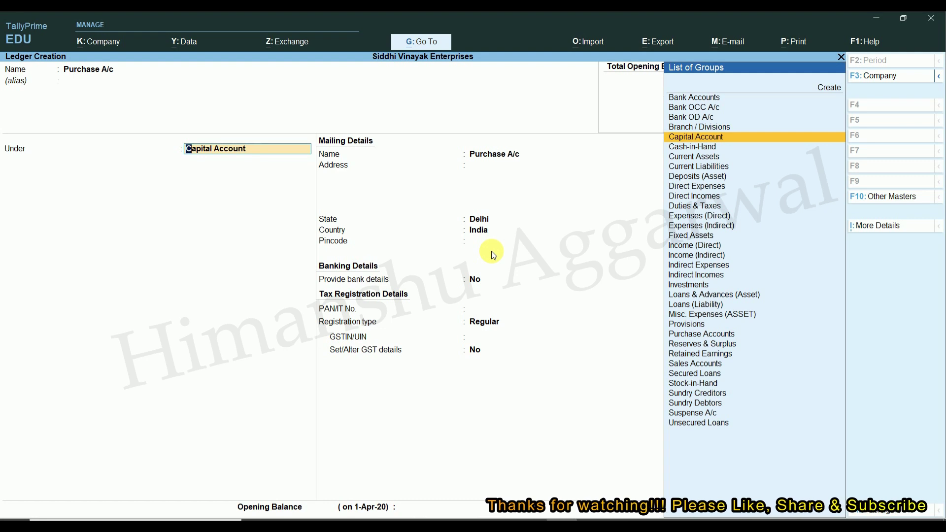
{"action": "type", "text": "Pu"}
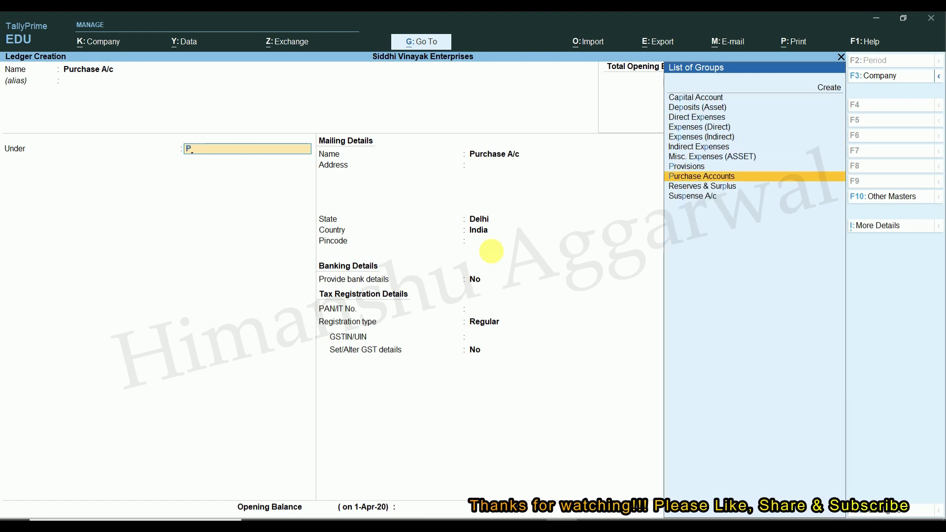
{"action": "key", "text": "Return"}
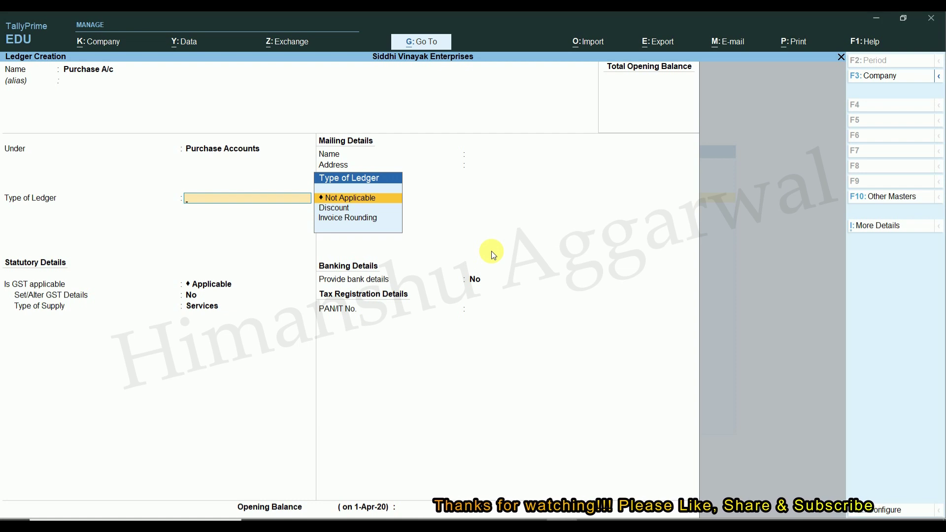
{"action": "key", "text": "Return"}
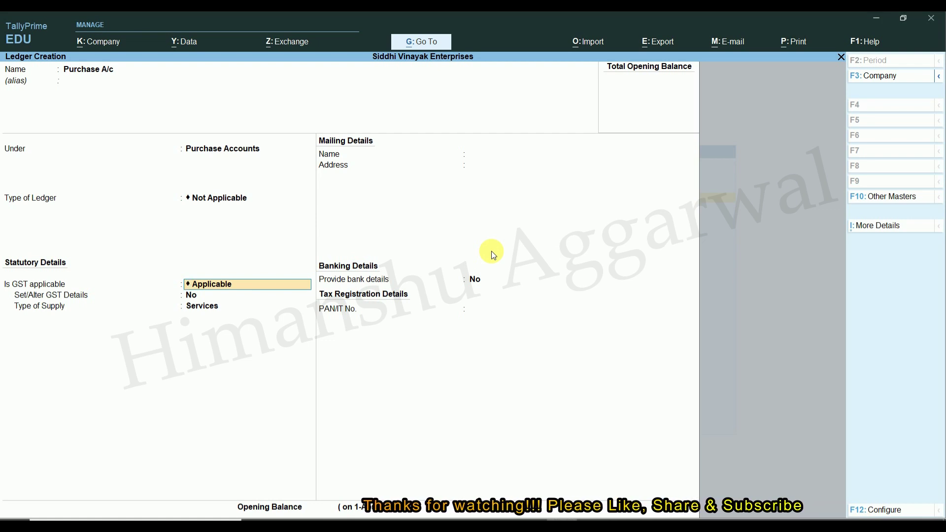
{"action": "key", "text": "Return"}
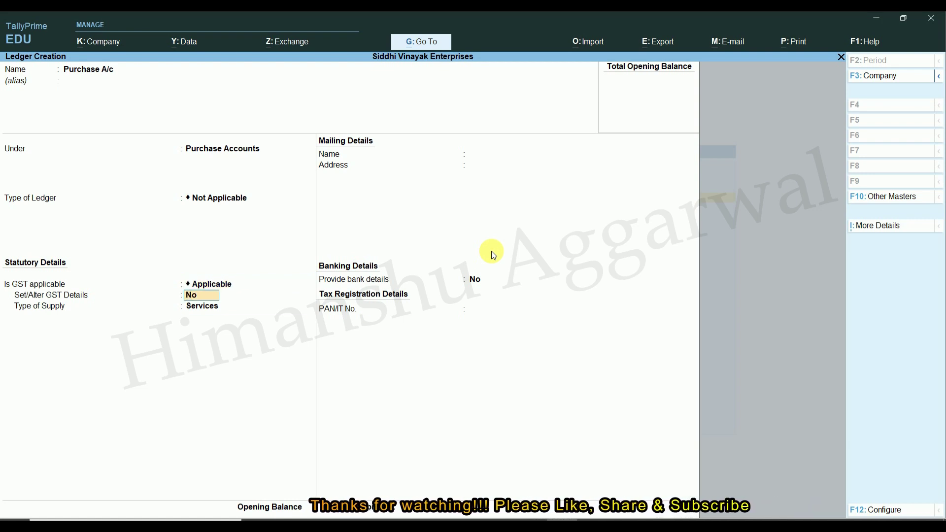
{"action": "key", "text": "Return"}
{"action": "key", "text": "Up"}
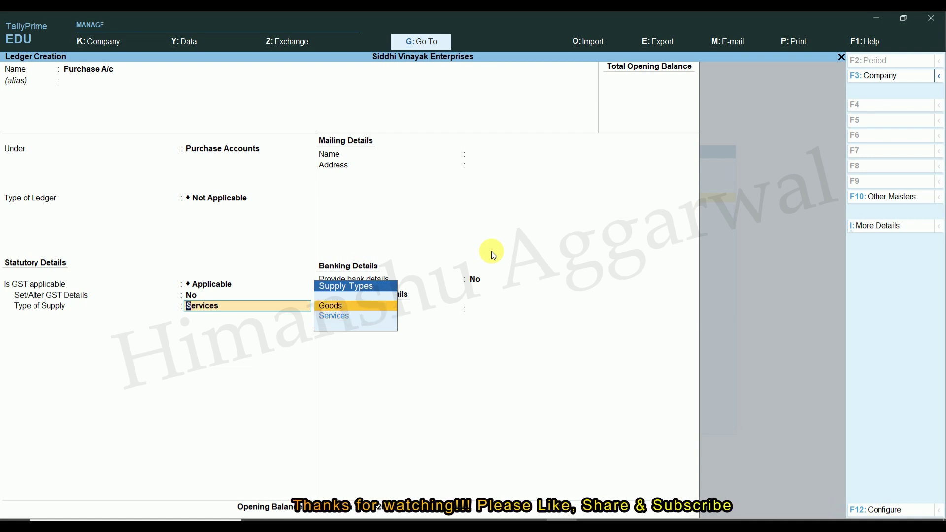
{"action": "key", "text": "Return"}
{"action": "key", "text": "Return"}
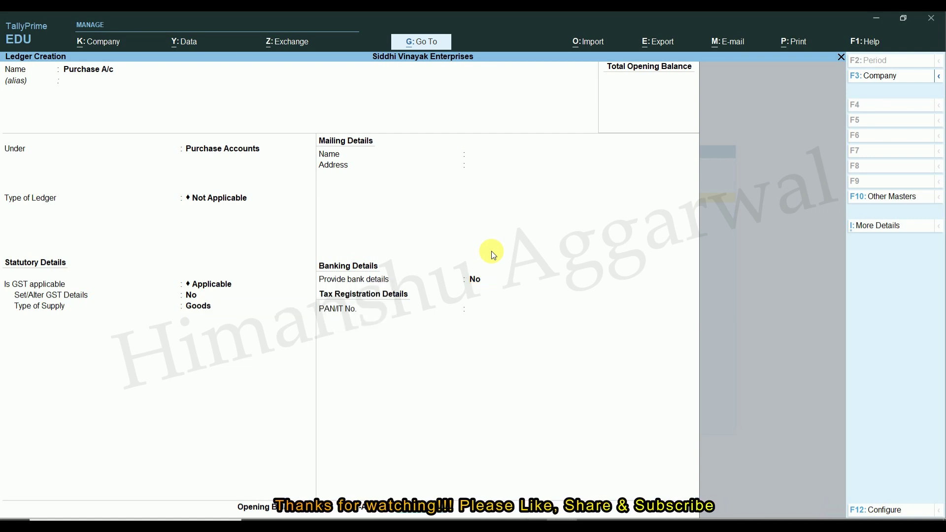
{"action": "key", "text": "Return"}
{"action": "key", "text": "Return"}
Step: Enter Sales A/c under Sales Accounts with Goods as the type of supply
{"action": "type", "text": "Sales A/c"}
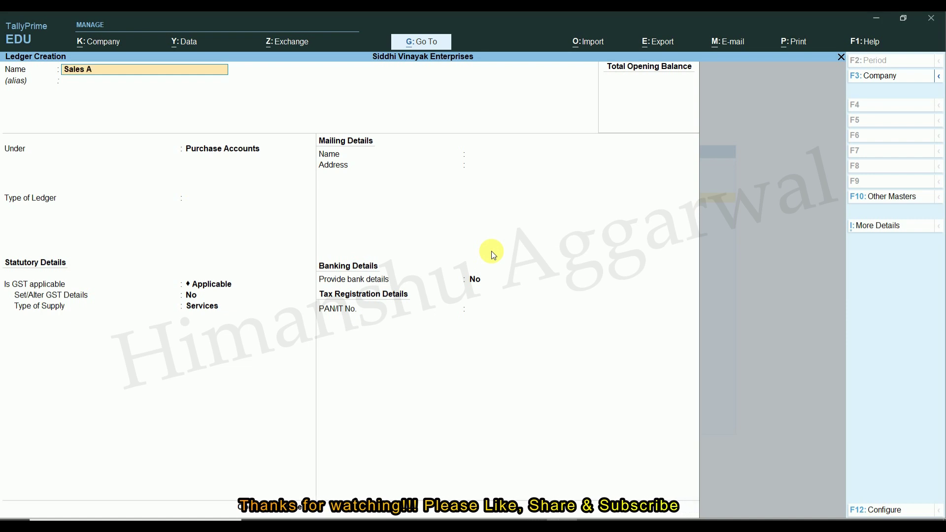
{"action": "key", "text": "Return"}
{"action": "type", "text": "sales"}
{"action": "key", "text": "Return"}
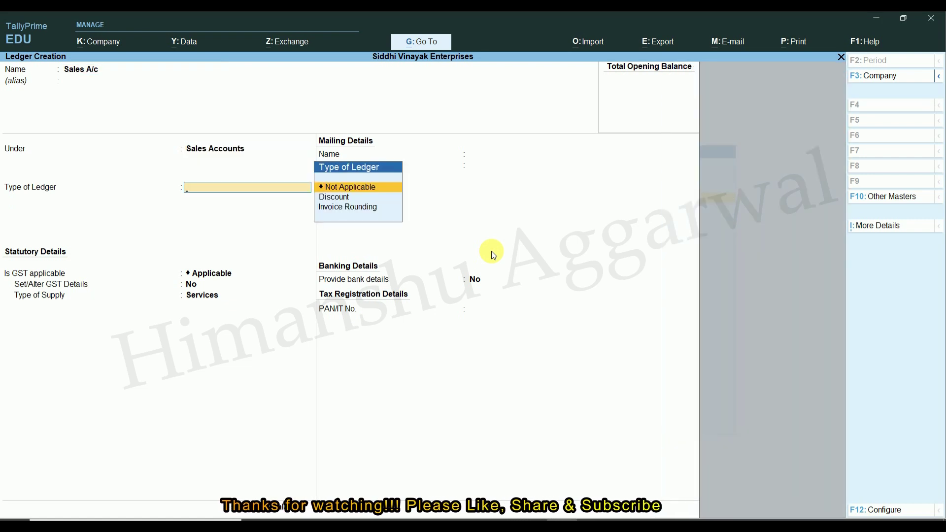
{"action": "key", "text": "Return"}
{"action": "key", "text": "Return"}
{"action": "key", "text": "Return"}
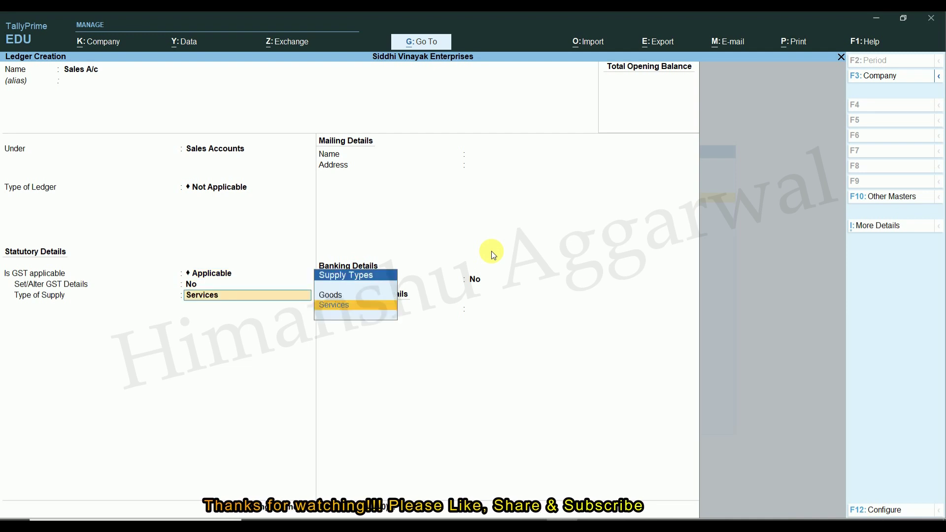
{"action": "key", "text": "Up"}
{"action": "key", "text": "Return"}
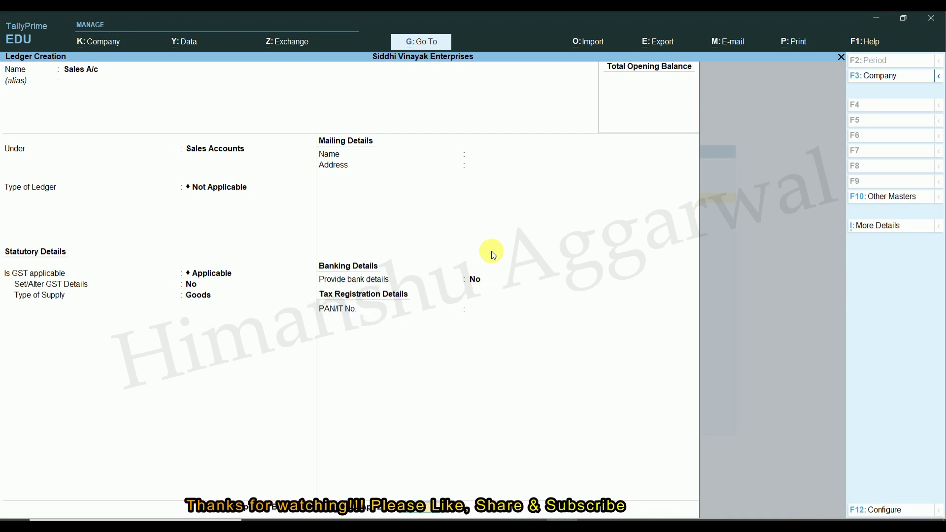
{"action": "key", "text": "Return"}
{"action": "key", "text": "Return"}
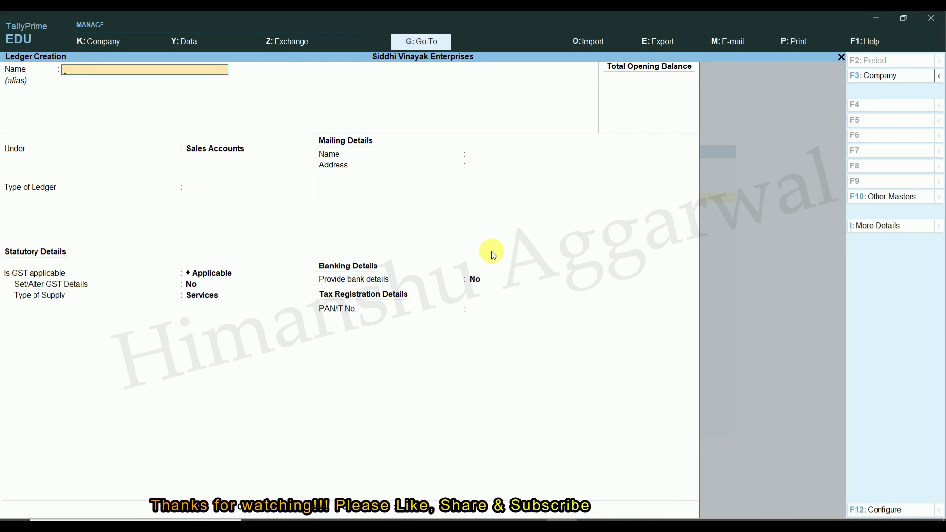
Step: Save an SGST ledger under Duties & Taxes with duty type GST, State Tax
{"action": "type", "text": "SG"}
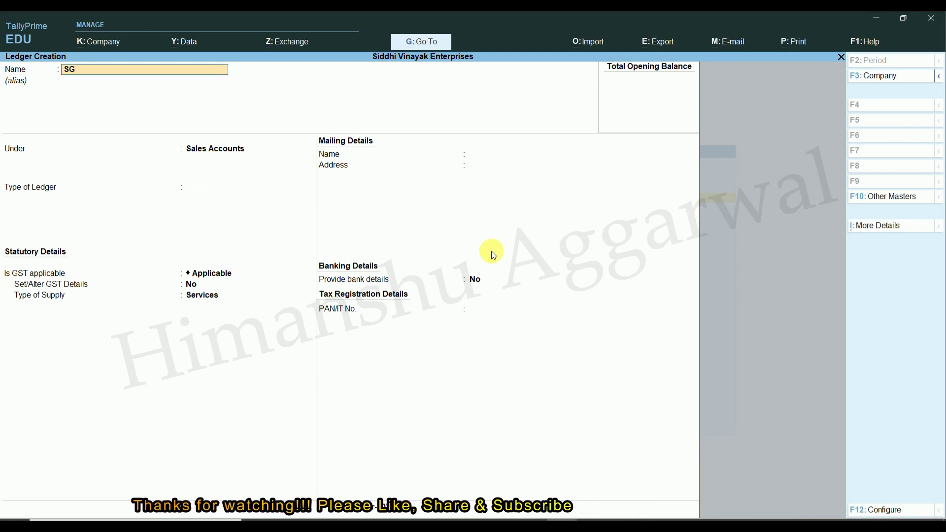
{"action": "type", "text": "ST"}
{"action": "key", "text": "Return"}
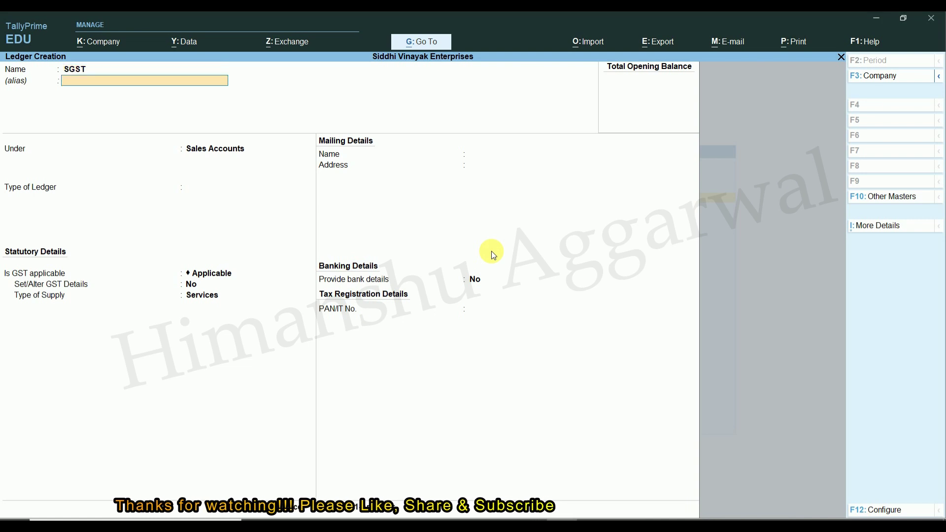
{"action": "key", "text": "Return"}
{"action": "type", "text": "D"}
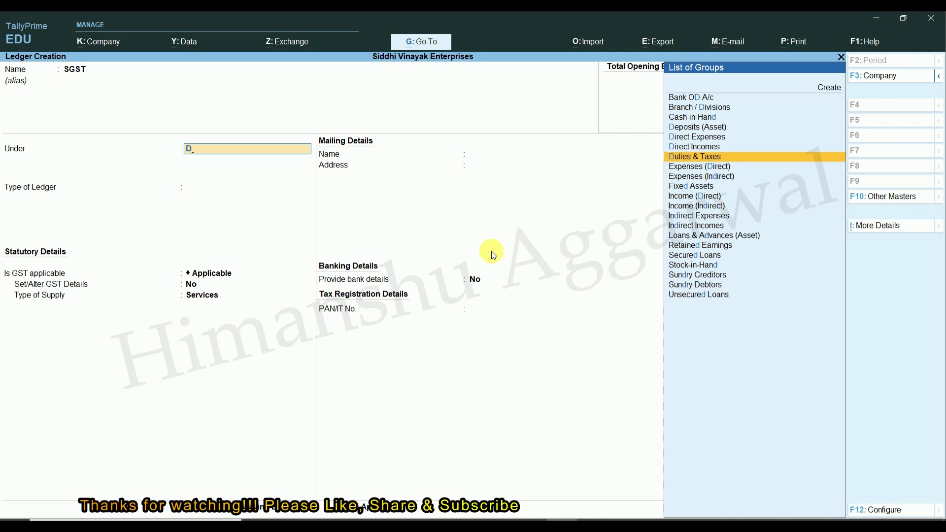
{"action": "key", "text": "Return"}
{"action": "type", "text": "G"}
{"action": "key", "text": "Return"}
{"action": "key", "text": "Down"}
{"action": "key", "text": "Down"}
{"action": "key", "text": "Down"}
{"action": "key", "text": "Return"}
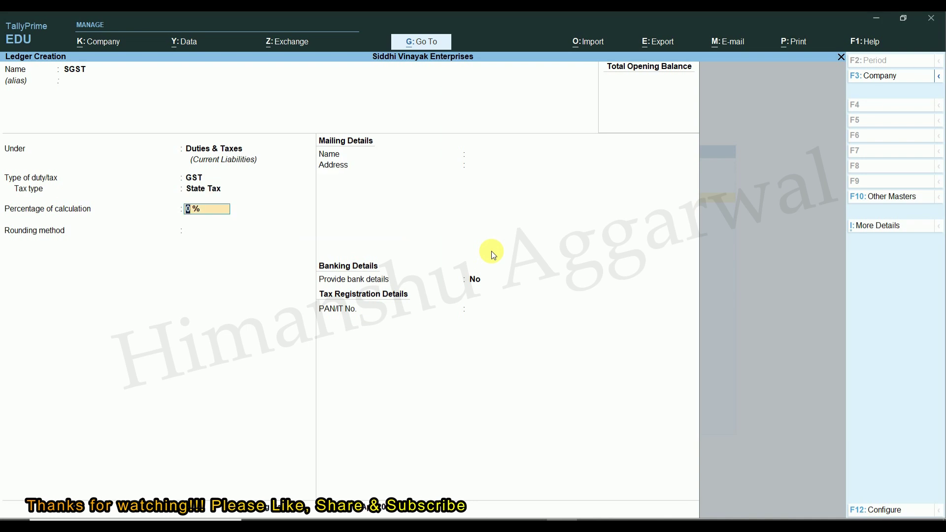
{"action": "key", "text": "Return"}
Step: Create a CGST ledger under Duties & Taxes as GST Central Tax
{"action": "key", "text": "Return"}
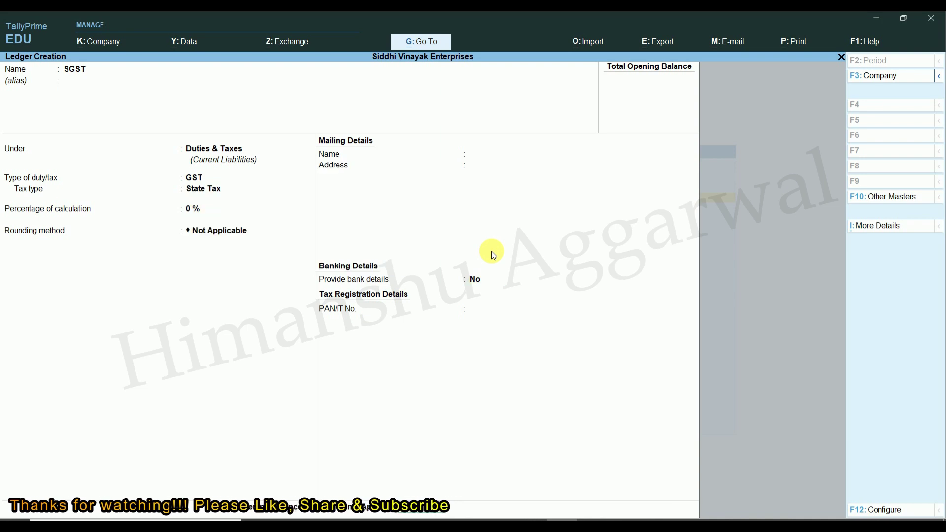
{"action": "key", "text": "ctrl+a"}
{"action": "type", "text": "CGST"}
{"action": "key", "text": "Return"}
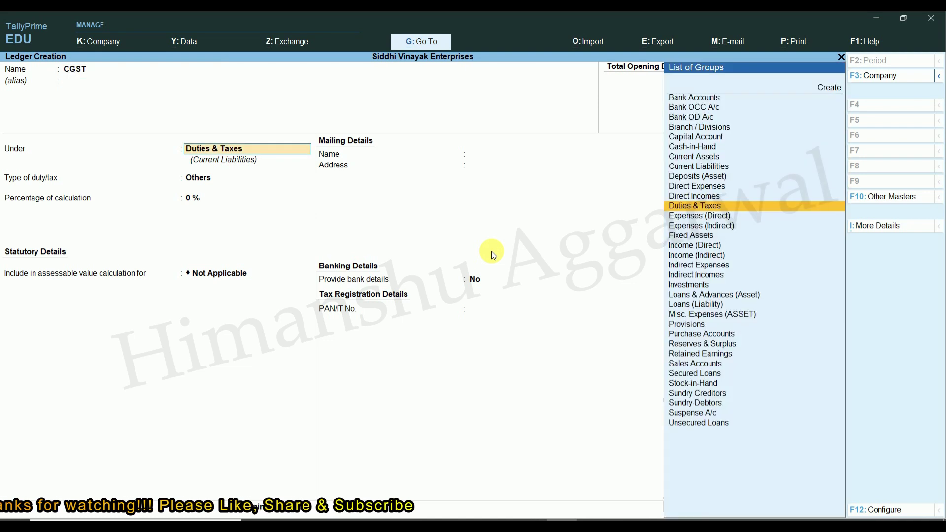
{"action": "key", "text": "Return"}
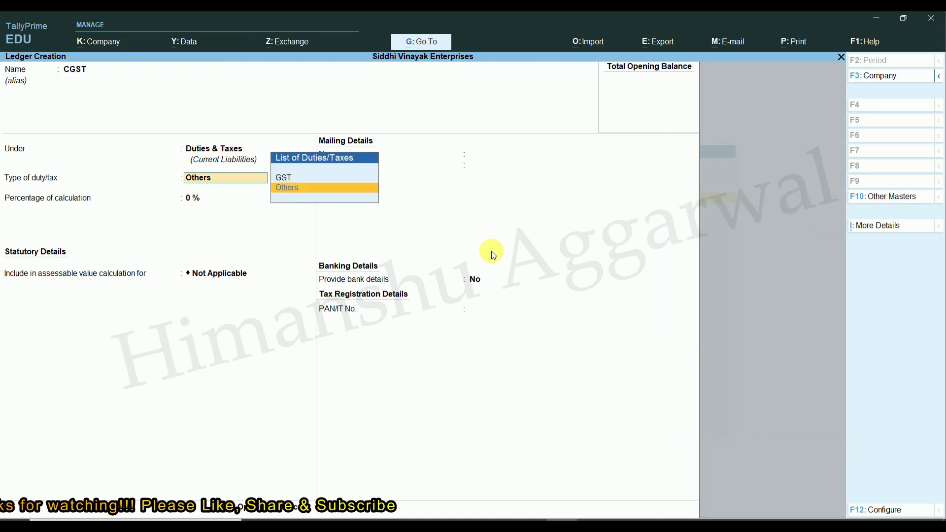
{"action": "key", "text": "Up"}
{"action": "key", "text": "Return"}
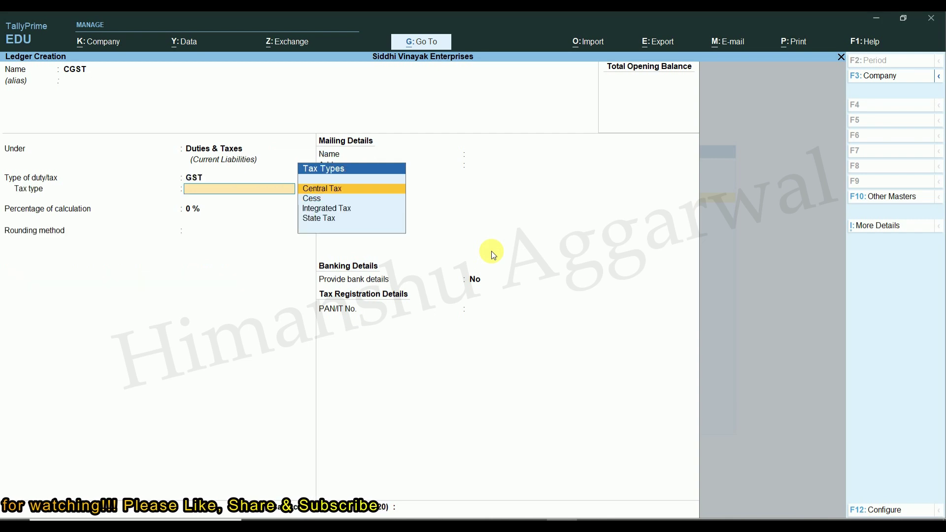
{"action": "key", "text": "Return"}
{"action": "key", "text": "Return"}
{"action": "key", "text": "Return"}
Step: Create an IGST ledger under Duties & Taxes as GST Integrated Tax
{"action": "key", "text": "Return"}
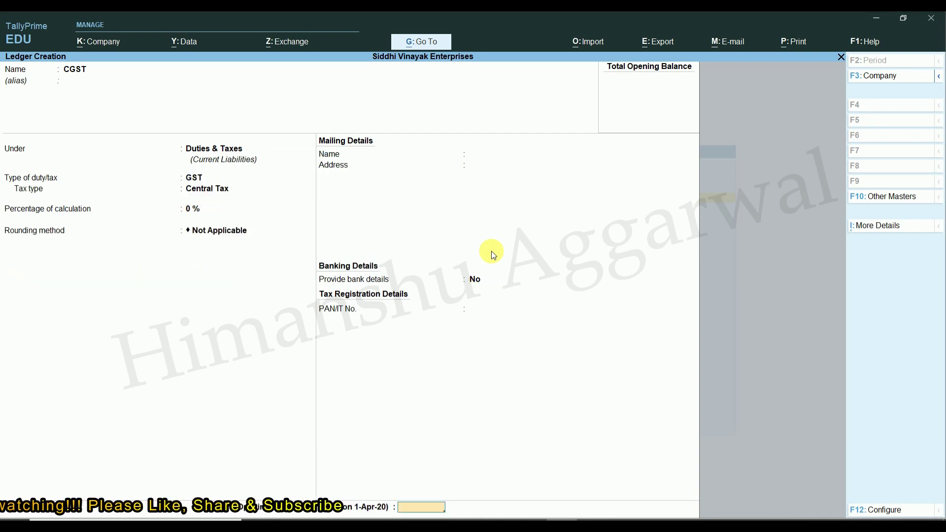
{"action": "key", "text": "Return"}
{"action": "key", "text": "Return"}
{"action": "type", "text": "IGST"}
{"action": "key", "text": "Return"}
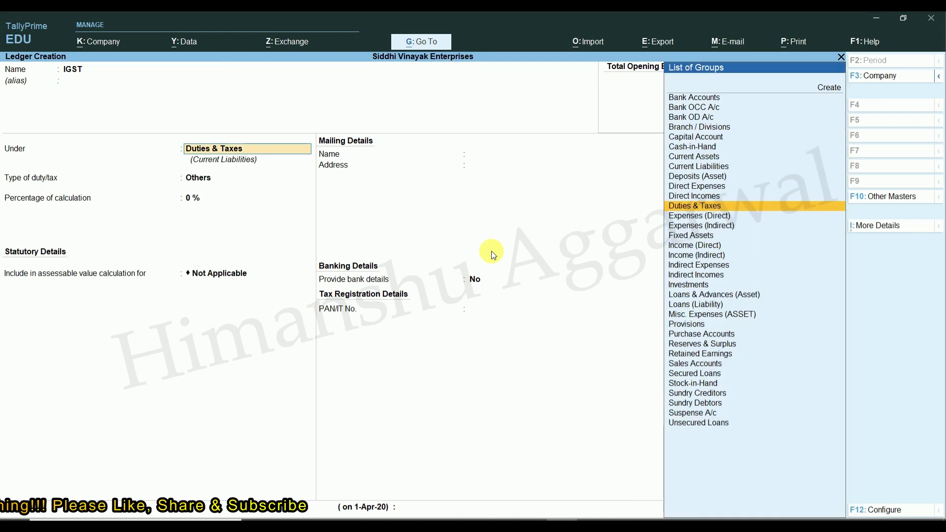
{"action": "key", "text": "Return"}
{"action": "key", "text": "Up"}
{"action": "key", "text": "Return"}
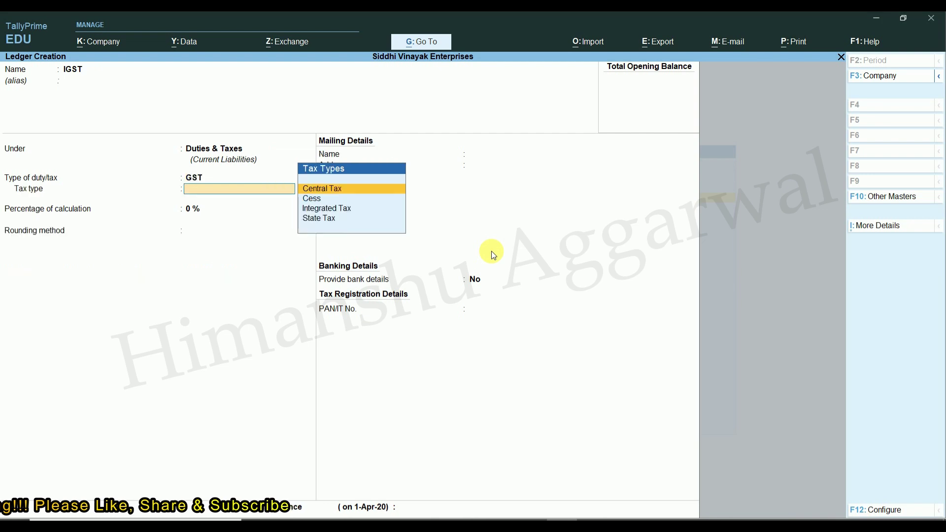
{"action": "key", "text": "Down"}
{"action": "key", "text": "Down"}
{"action": "key", "text": "Up"}
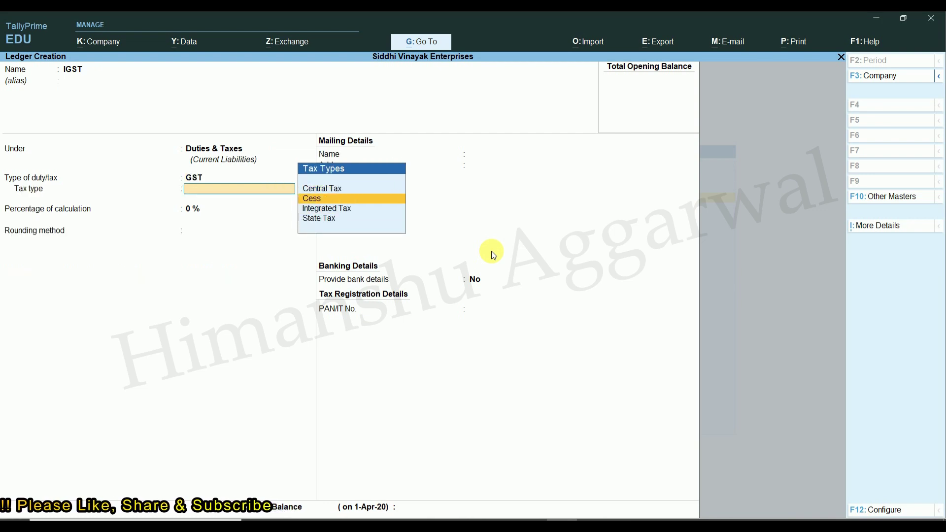
{"action": "key", "text": "Up"}
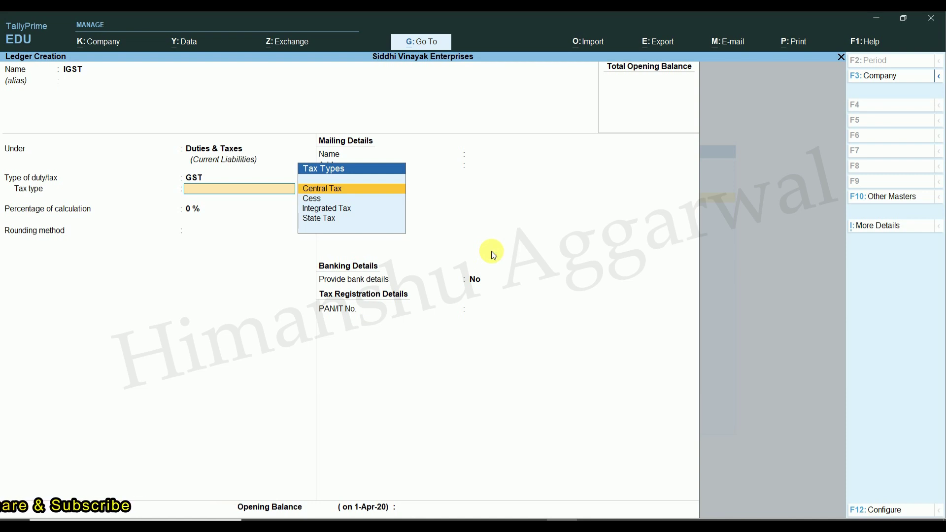
{"action": "key", "text": "Down"}
{"action": "key", "text": "Down"}
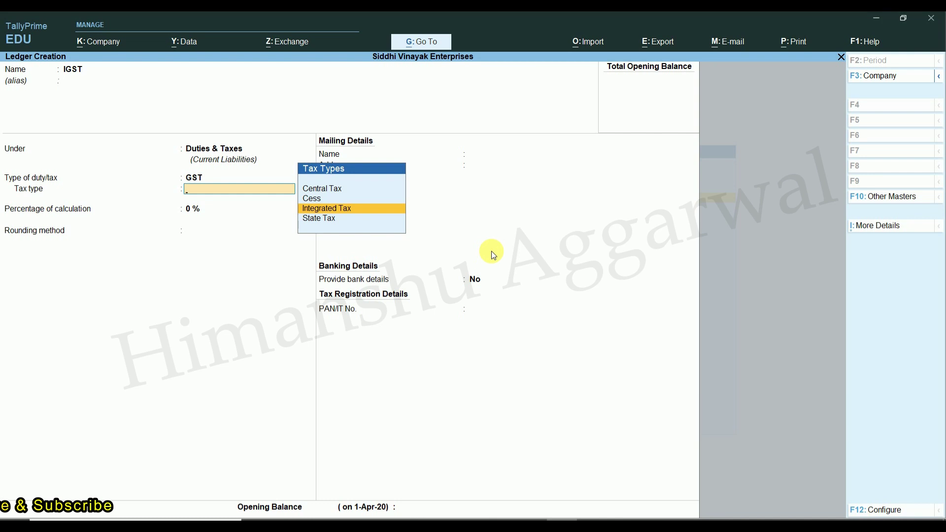
{"action": "key", "text": "Return"}
{"action": "key", "text": "Return"}
{"action": "key", "text": "Return"}
{"action": "key", "text": "Return"}
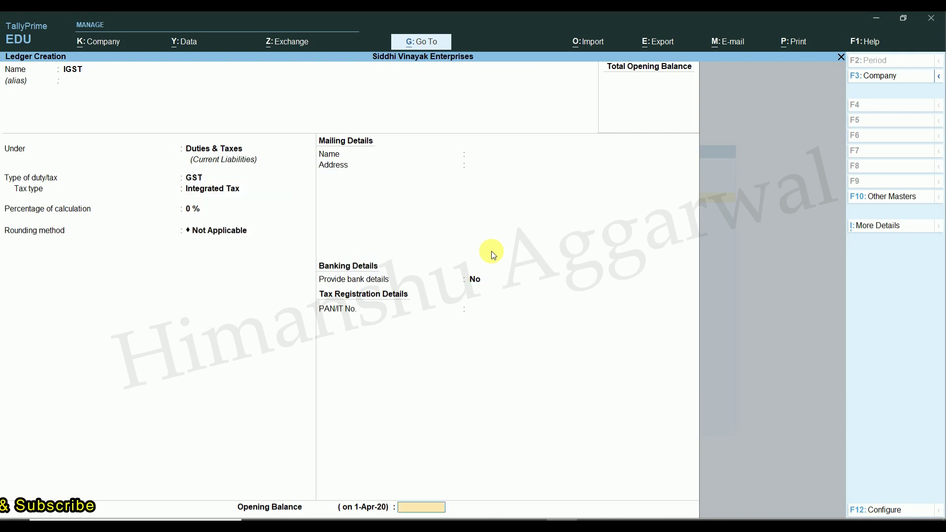
{"action": "key", "text": "Return"}
{"action": "key", "text": "Return"}
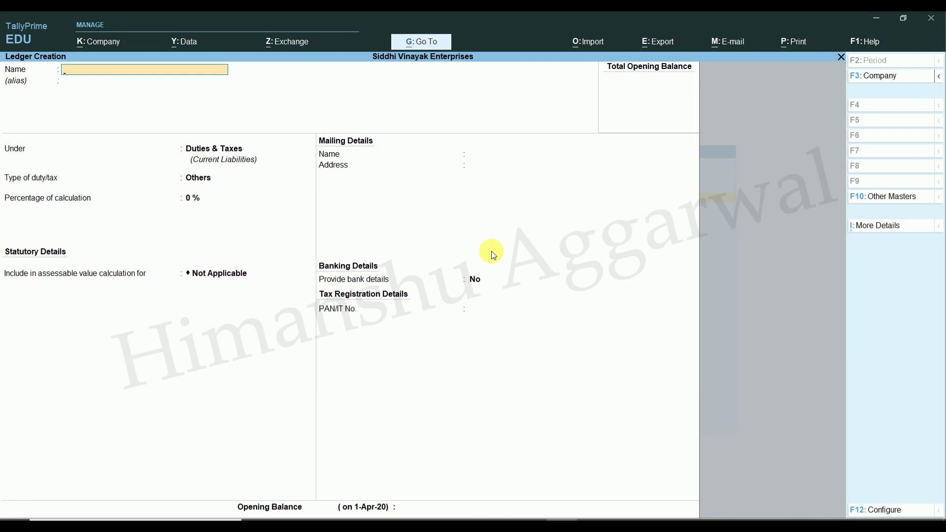
{"action": "key", "text": "alt+Tab"}
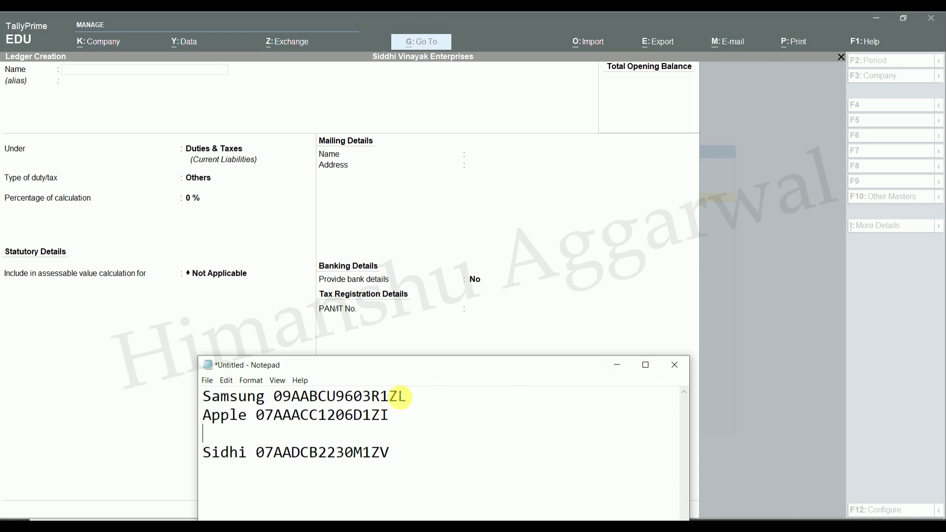
Step: Start a SAMSUNG INDIA LTD. ledger under Sundry Creditors
{"action": "left_click", "coordinate": [616, 364]}
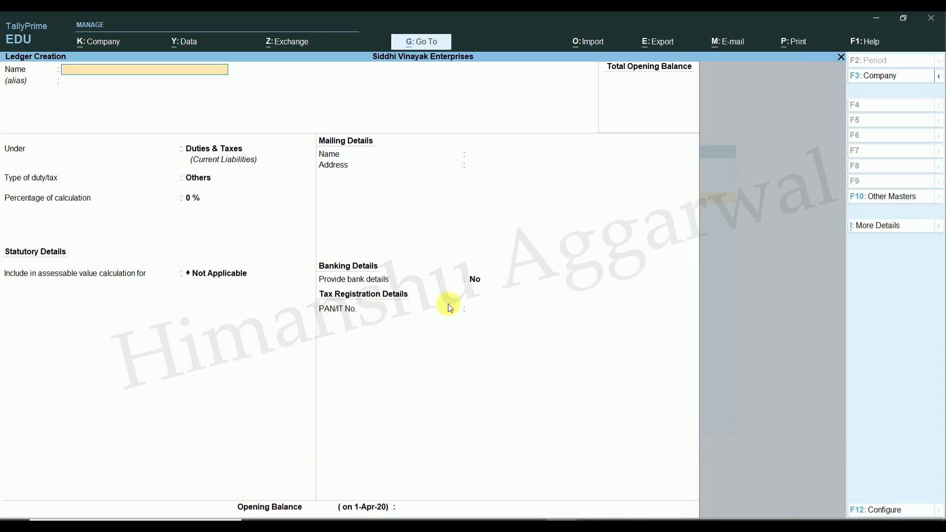
{"action": "type", "text": "SAM"}
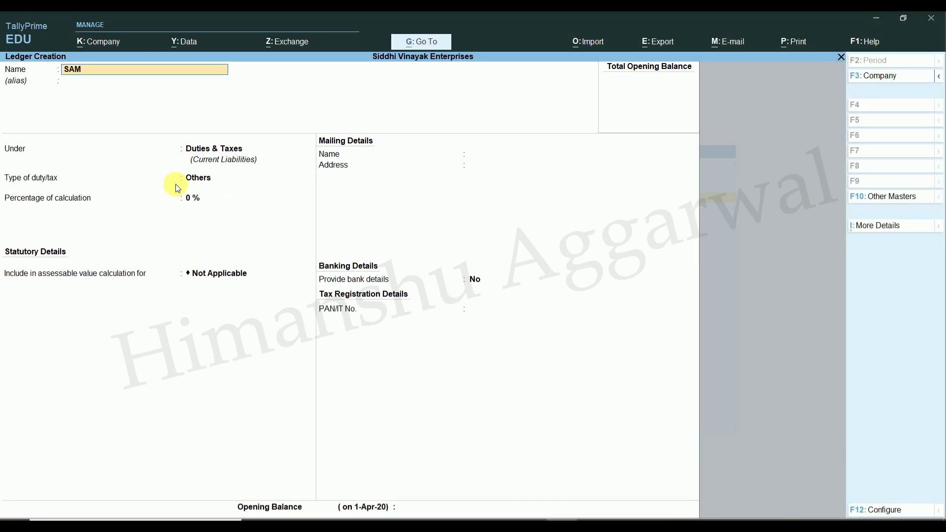
{"action": "type", "text": "SUNG INDIA LTD."}
{"action": "key", "text": "Return"}
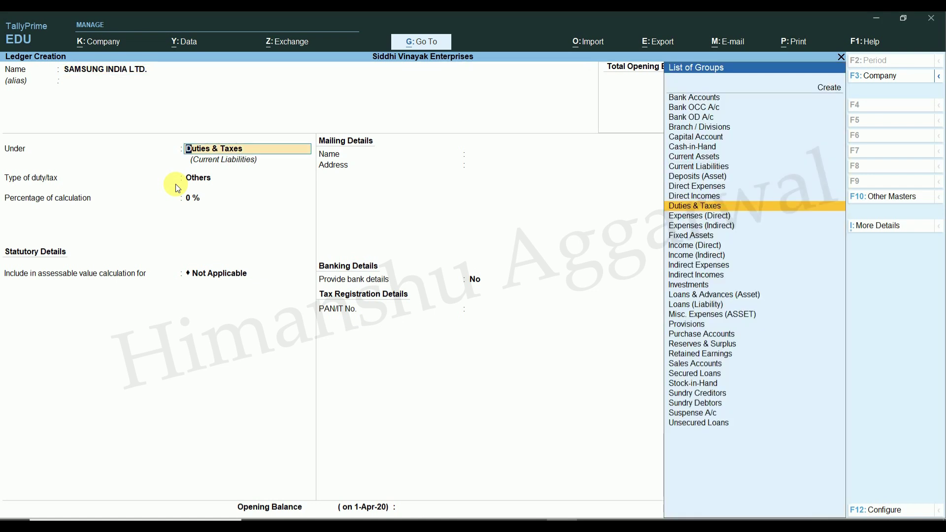
{"action": "type", "text": "s"}
{"action": "key", "text": "Up"}
{"action": "key", "text": "Up"}
{"action": "key", "text": "Up"}
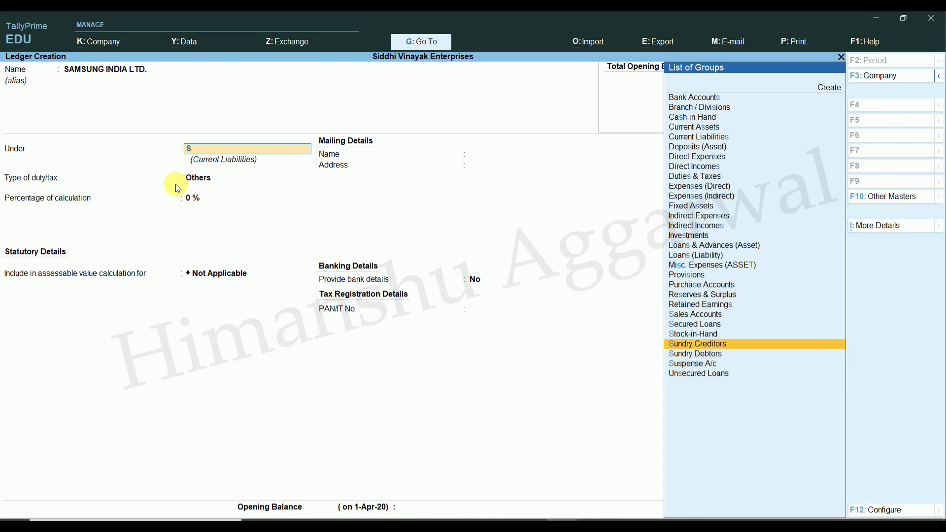
{"action": "key", "text": "Return"}
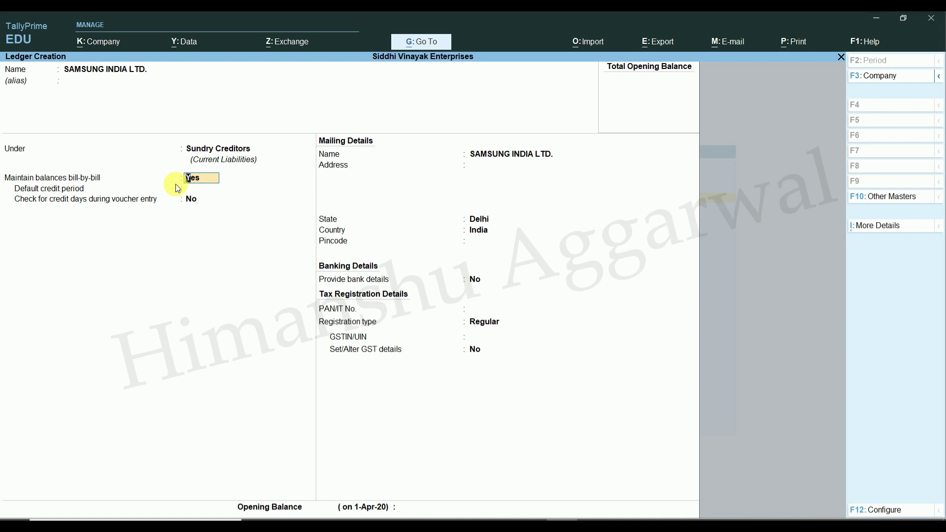
Step: Enter state Delhi, pincode 110032 and Regular registration for the Samsung ledger
{"action": "key", "text": "Return"}
{"action": "key", "text": "Return"}
{"action": "key", "text": "Return"}
{"action": "key", "text": "Return"}
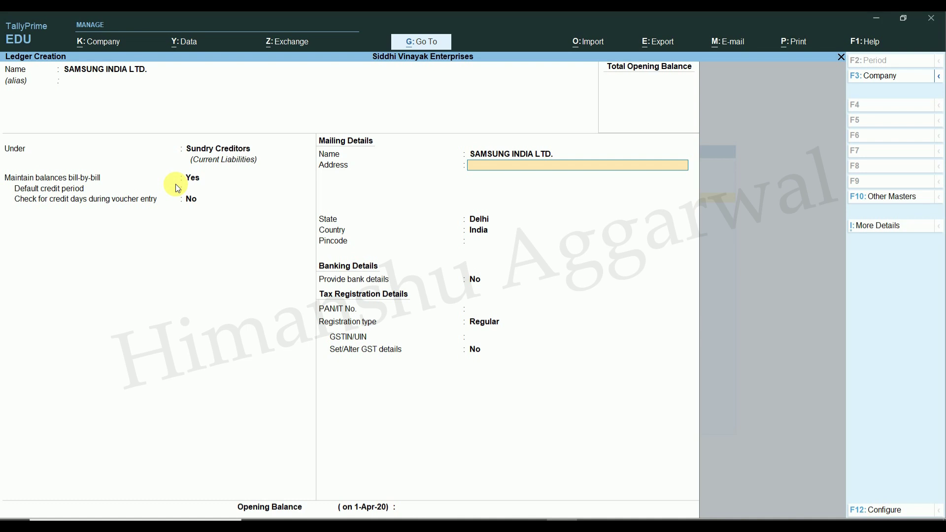
{"action": "key", "text": "Return"}
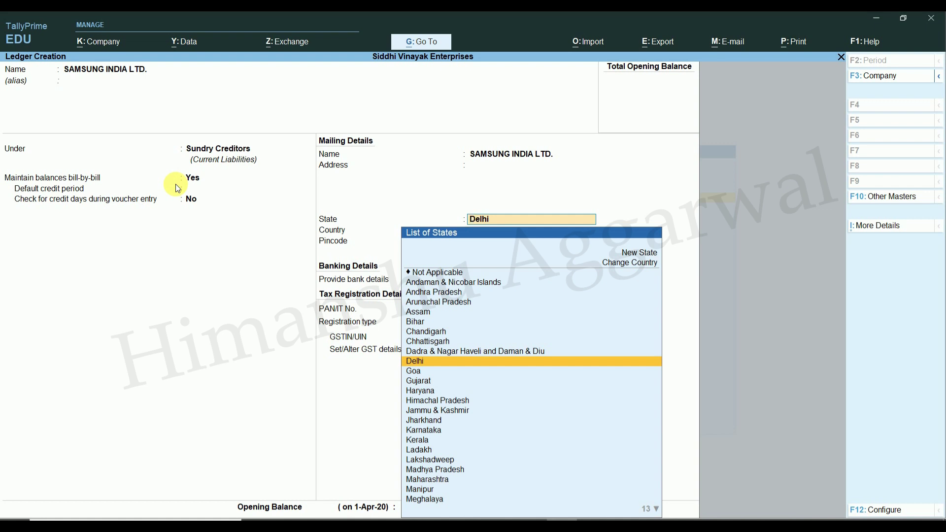
{"action": "key", "text": "Return"}
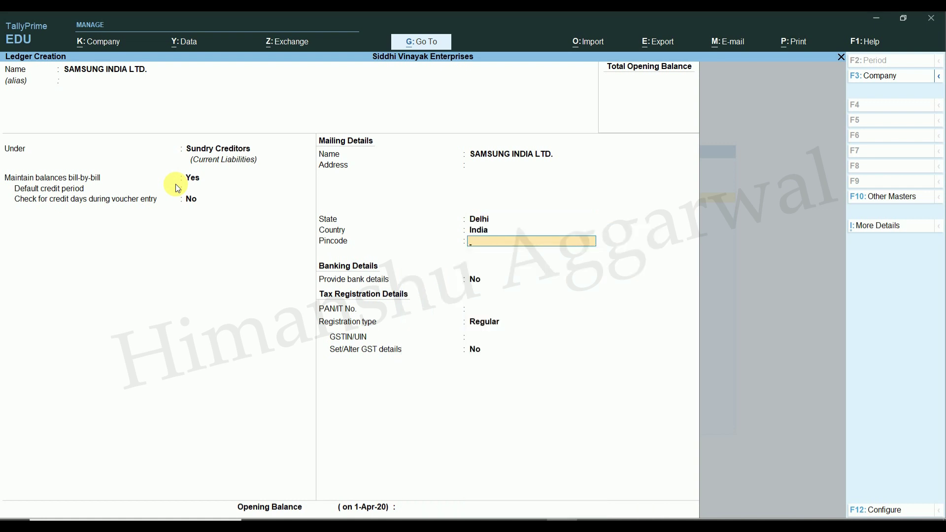
{"action": "type", "text": "110032"}
{"action": "key", "text": "Return"}
{"action": "key", "text": "Return"}
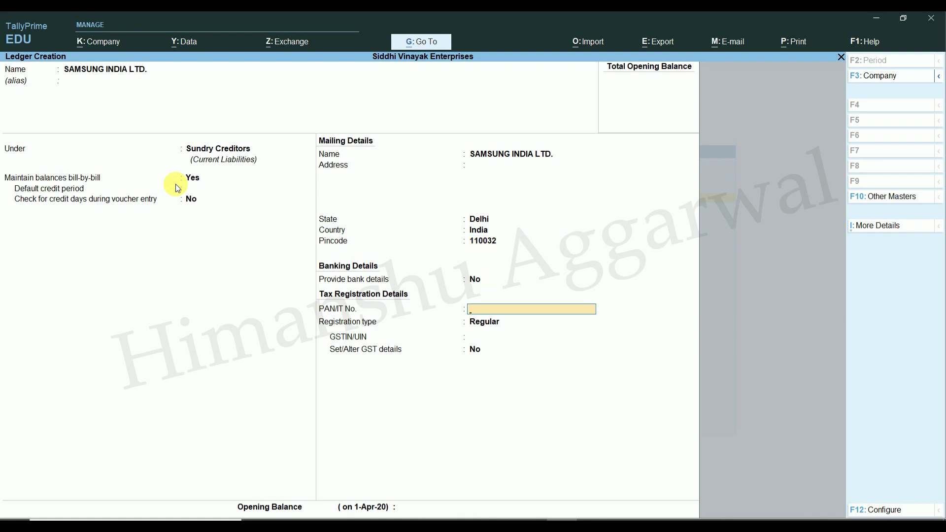
{"action": "key", "text": "Return"}
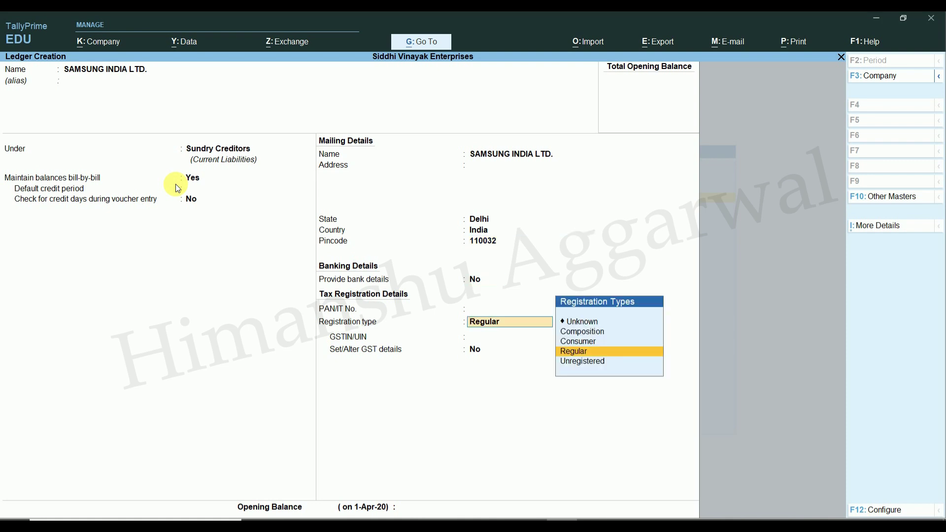
{"action": "key", "text": "Return"}
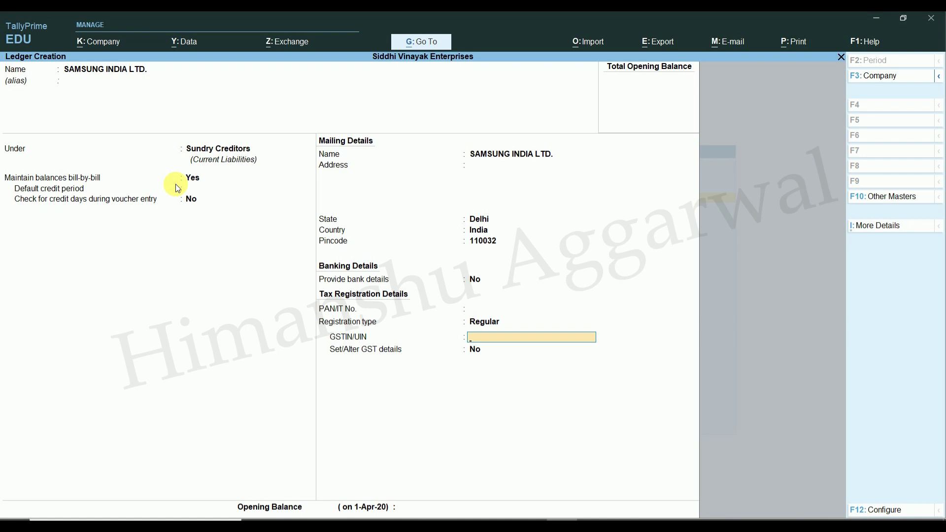
{"action": "key", "text": "alt+Tab"}
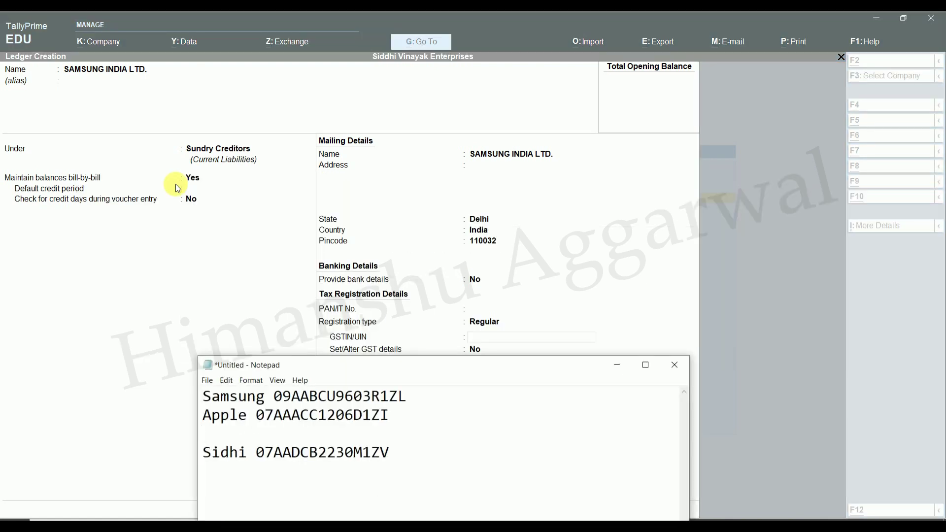
Step: Copy Samsung's GSTIN from the Notepad list into the ledger's GSTIN field
{"action": "key", "text": "Up"}
{"action": "key", "text": "Up"}
{"action": "key", "text": "Right"}
{"action": "key", "text": "Right"}
{"action": "key", "text": "Right"}
{"action": "key", "text": "Right"}
{"action": "key", "text": "Right"}
{"action": "key", "text": "Right"}
{"action": "key", "text": "Right"}
{"action": "key", "text": "Right"}
{"action": "key", "text": "Right"}
{"action": "key", "text": "Left"}
{"action": "key", "text": "shift+Right"}
{"action": "key", "text": "shift+Right"}
{"action": "key", "text": "shift+Right"}
{"action": "key", "text": "shift+Right"}
{"action": "key", "text": "shift+Right"}
{"action": "key", "text": "shift+Right"}
{"action": "key", "text": "shift+Right"}
{"action": "key", "text": "shift+Right"}
{"action": "key", "text": "shift+Right"}
{"action": "key", "text": "shift+Right"}
{"action": "key", "text": "shift+Right"}
{"action": "key", "text": "shift+Right"}
{"action": "key", "text": "shift+Right"}
{"action": "key", "text": "shift+Right"}
{"action": "key", "text": "shift+Right"}
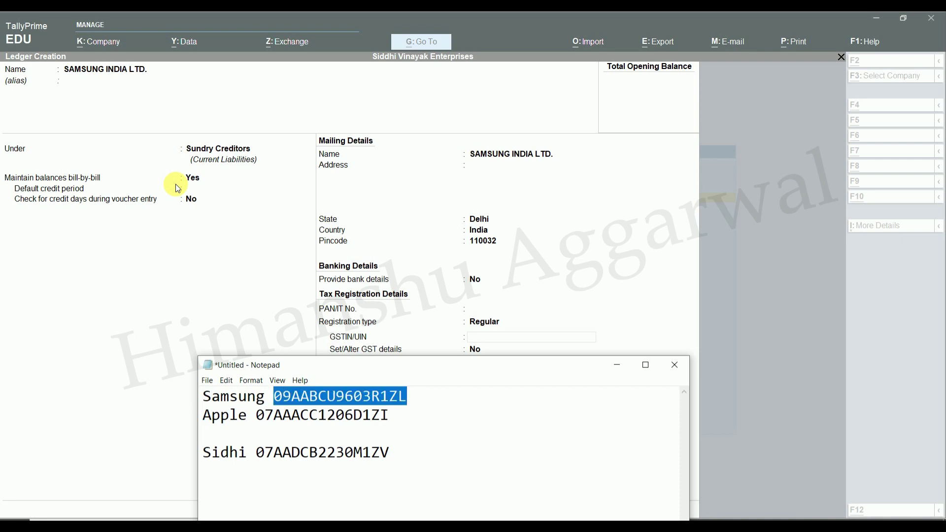
{"action": "key", "text": "alt+Tab"}
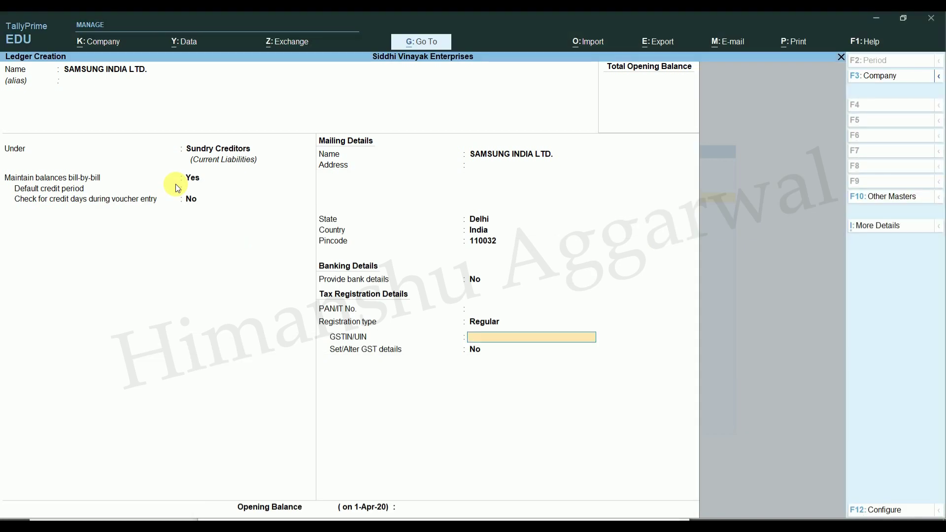
{"action": "key", "text": "ctrl+alt+v"}
{"action": "key", "text": "BackSpace"}
{"action": "key", "text": "BackSpace"}
{"action": "key", "text": "BackSpace"}
{"action": "key", "text": "BackSpace"}
{"action": "key", "text": "BackSpace"}
{"action": "key", "text": "BackSpace"}
{"action": "key", "text": "BackSpace"}
{"action": "key", "text": "BackSpace"}
{"action": "key", "text": "BackSpace"}
{"action": "key", "text": "BackSpace"}
{"action": "key", "text": "BackSpace"}
{"action": "key", "text": "BackSpace"}
{"action": "key", "text": "BackSpace"}
{"action": "key", "text": "BackSpace"}
{"action": "key", "text": "BackSpace"}
{"action": "key", "text": "BackSpace"}
{"action": "key", "text": "BackSpace"}
{"action": "key", "text": "BackSpace"}
{"action": "key", "text": "BackSpace"}
{"action": "key", "text": "BackSpace"}
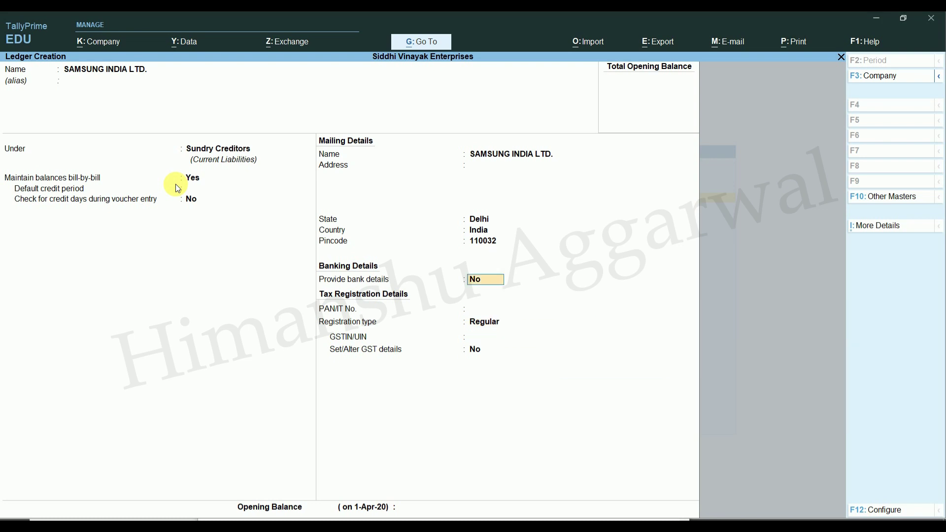
{"action": "key", "text": "BackSpace"}
Step: Change the state to Uttar Pradesh, re-paste Samsung's GSTIN, and accept the ledger
{"action": "type", "text": "U"}
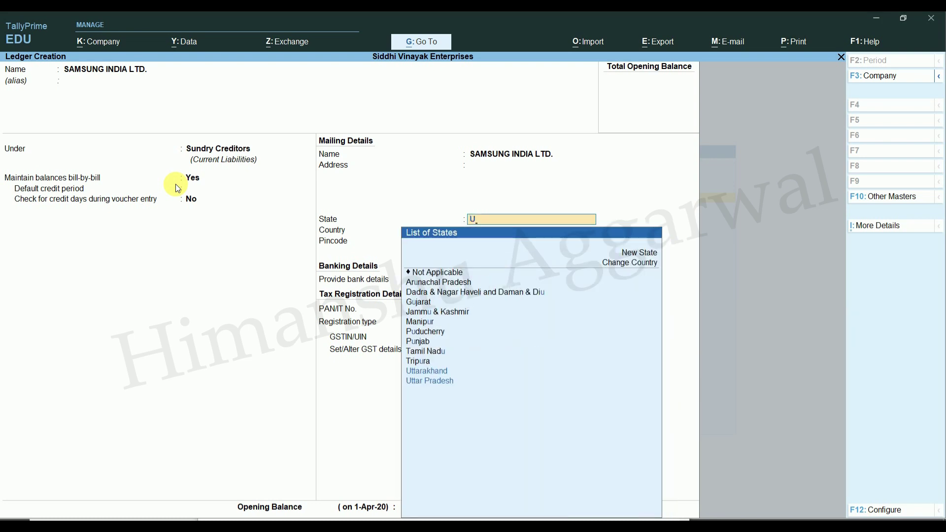
{"action": "key", "text": "Down"}
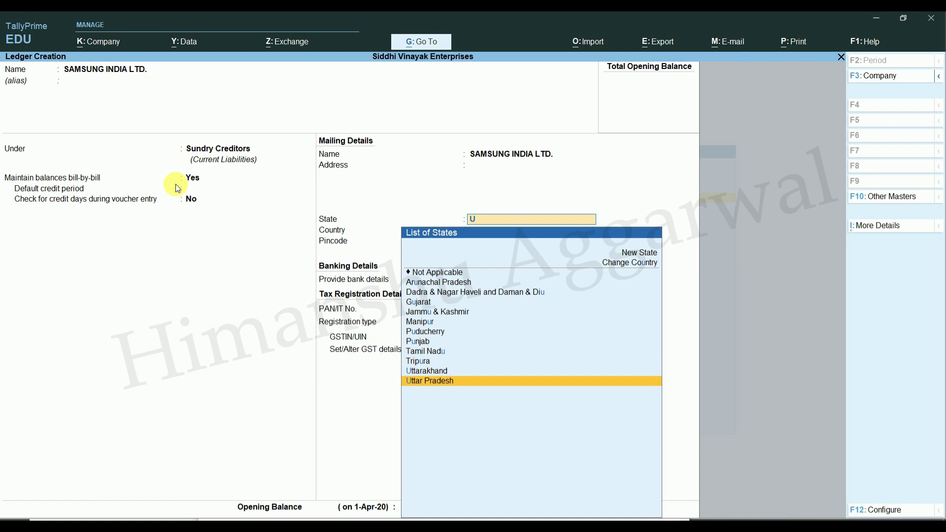
{"action": "key", "text": "Return"}
{"action": "key", "text": "Return"}
{"action": "key", "text": "Return"}
{"action": "key", "text": "Return"}
{"action": "key", "text": "Return"}
{"action": "key", "text": "Return"}
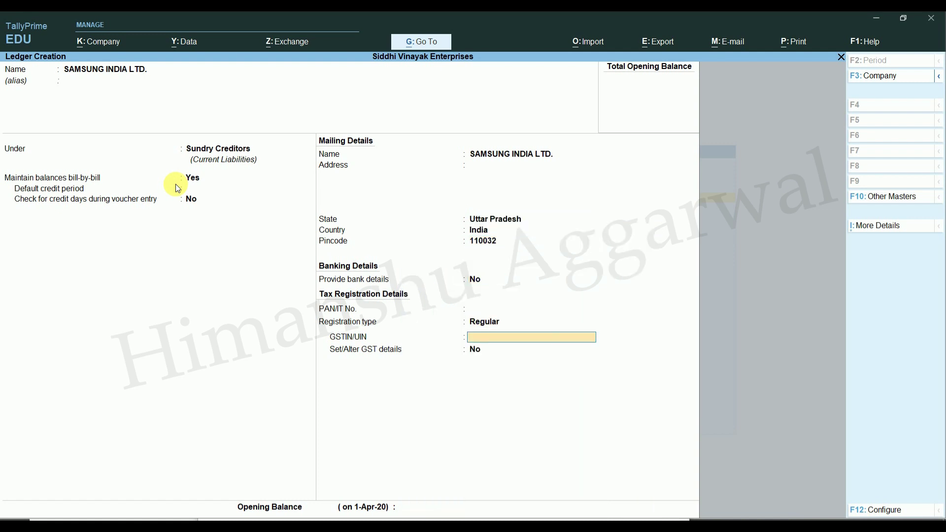
{"action": "key", "text": "ctrl+alt+v"}
{"action": "key", "text": "Return"}
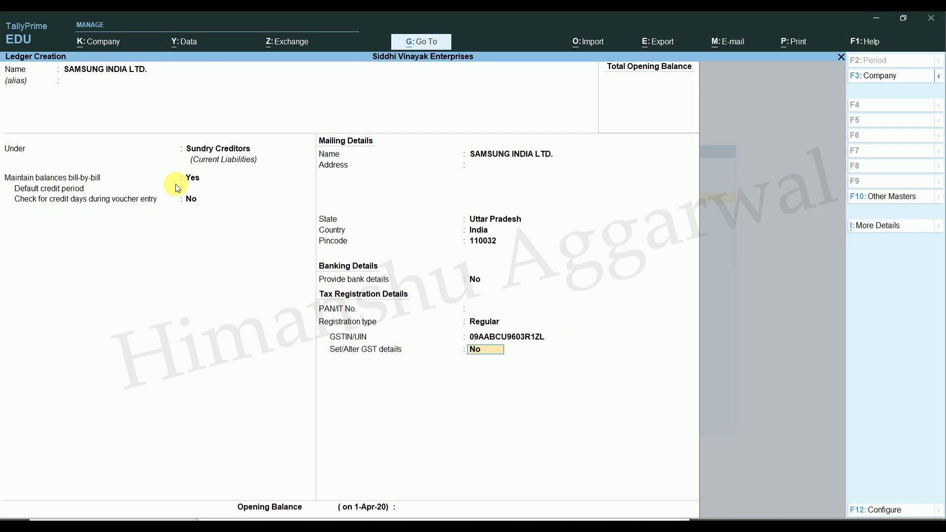
{"action": "key", "text": "Return"}
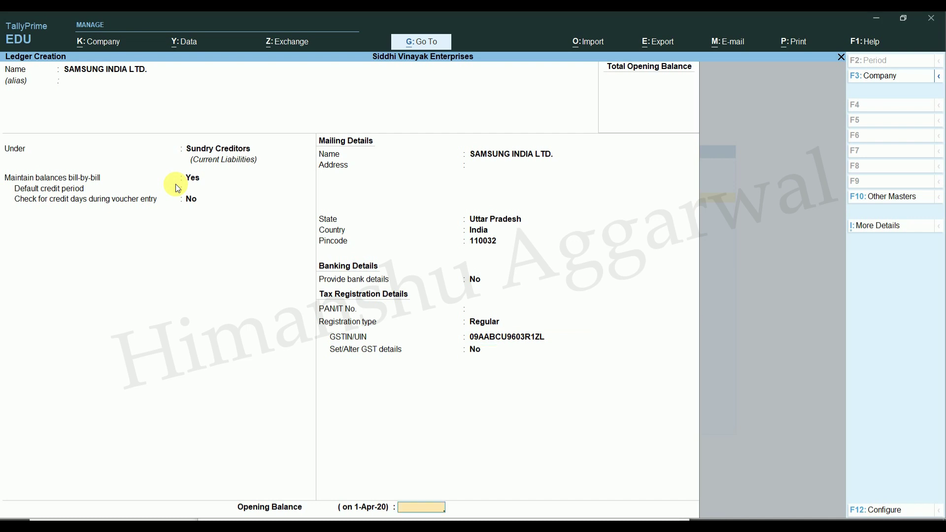
{"action": "key", "text": "Up"}
{"action": "key", "text": "Return"}
{"action": "key", "text": "Return"}
{"action": "key", "text": "Return"}
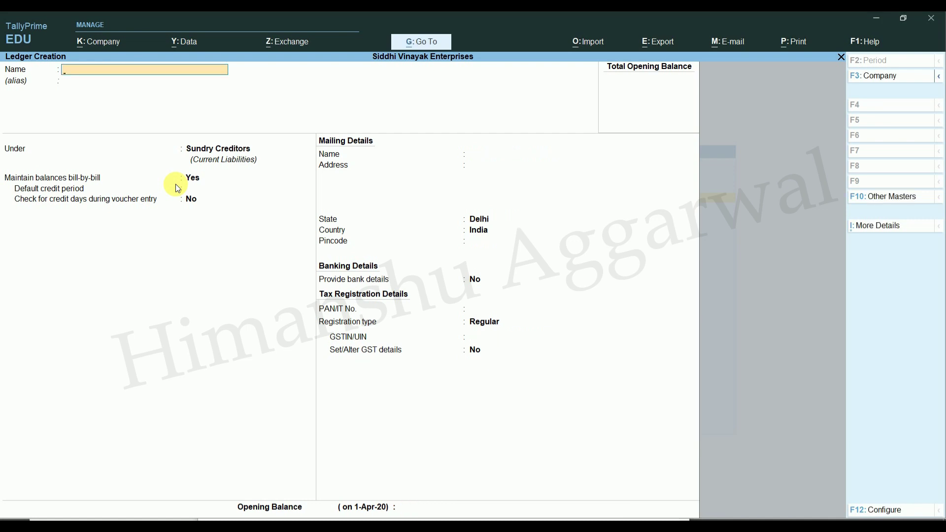
Step: Name a new ledger APPLE INDIA LTD. under Sundry Creditors
{"action": "key", "text": "alt+Tab"}
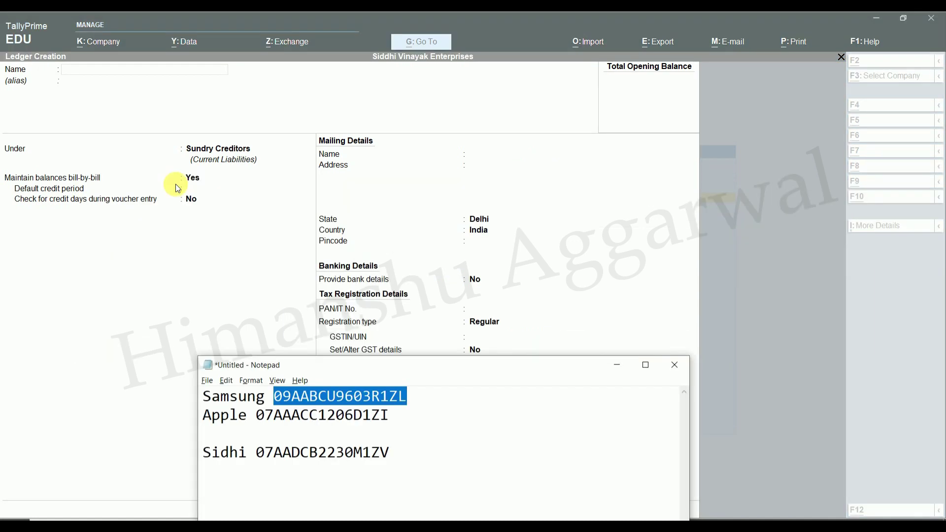
{"action": "key", "text": "alt+Tab"}
{"action": "type", "text": "APPLE"}
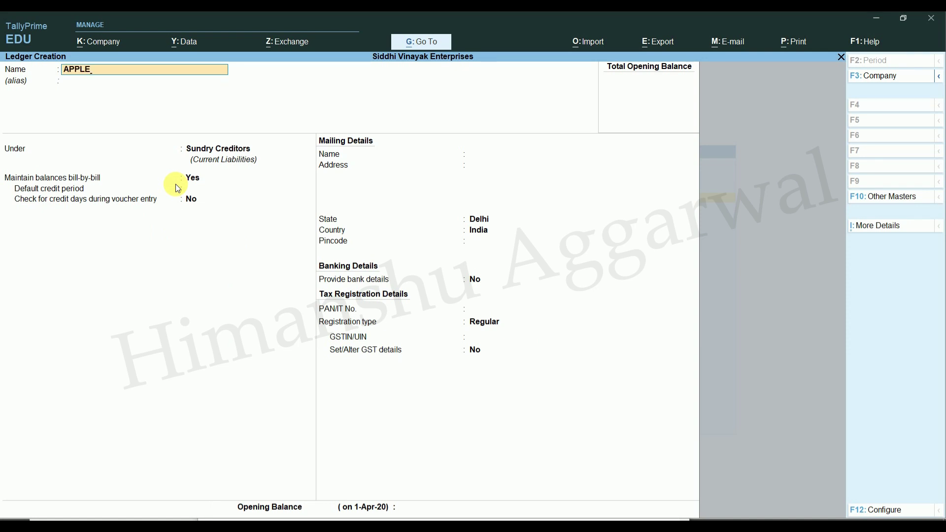
{"action": "type", "text": " INDIA LTD."}
{"action": "key", "text": "Return"}
{"action": "key", "text": "Return"}
{"action": "key", "text": "Return"}
{"action": "key", "text": "Return"}
{"action": "key", "text": "Return"}
{"action": "key", "text": "Return"}
{"action": "key", "text": "Return"}
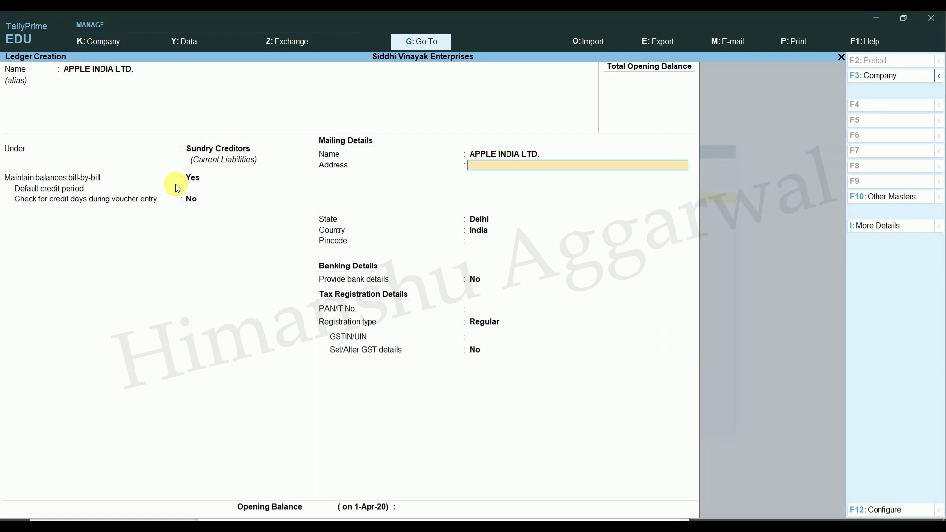
{"action": "key", "text": "Return"}
{"action": "key", "text": "Return"}
{"action": "key", "text": "Return"}
{"action": "key", "text": "Return"}
Step: Paste Apple's GSTIN from the Notepad list and save the Apple India Ltd. ledger
{"action": "key", "text": "alt+Tab"}
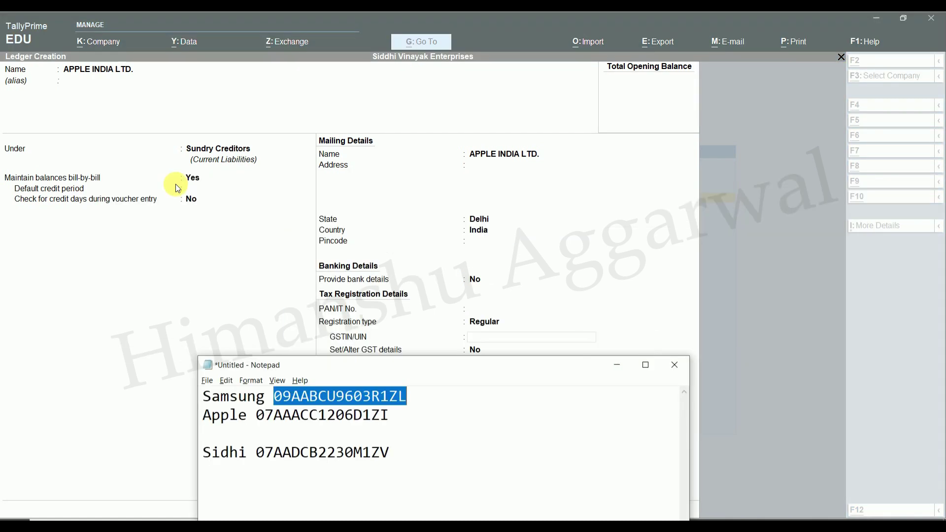
{"action": "key", "text": "Down"}
{"action": "key", "text": "shift+Left"}
{"action": "key", "text": "shift+Left"}
{"action": "key", "text": "shift+Left"}
{"action": "key", "text": "shift+Left"}
{"action": "key", "text": "shift+Left"}
{"action": "key", "text": "shift+Left"}
{"action": "key", "text": "shift+Left"}
{"action": "key", "text": "shift+Left"}
{"action": "key", "text": "shift+Left"}
{"action": "key", "text": "shift+Left"}
{"action": "key", "text": "shift+Left"}
{"action": "key", "text": "shift+Left"}
{"action": "key", "text": "shift+Left"}
{"action": "key", "text": "shift+Left"}
{"action": "key", "text": "shift+Left"}
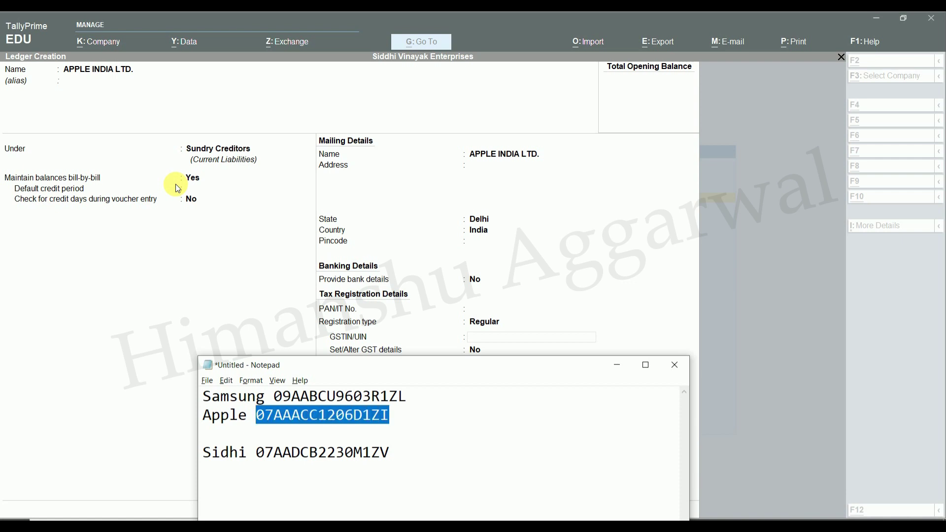
{"action": "key", "text": "ctrl+c"}
{"action": "key", "text": "alt+Tab"}
{"action": "key", "text": "ctrl+alt+v"}
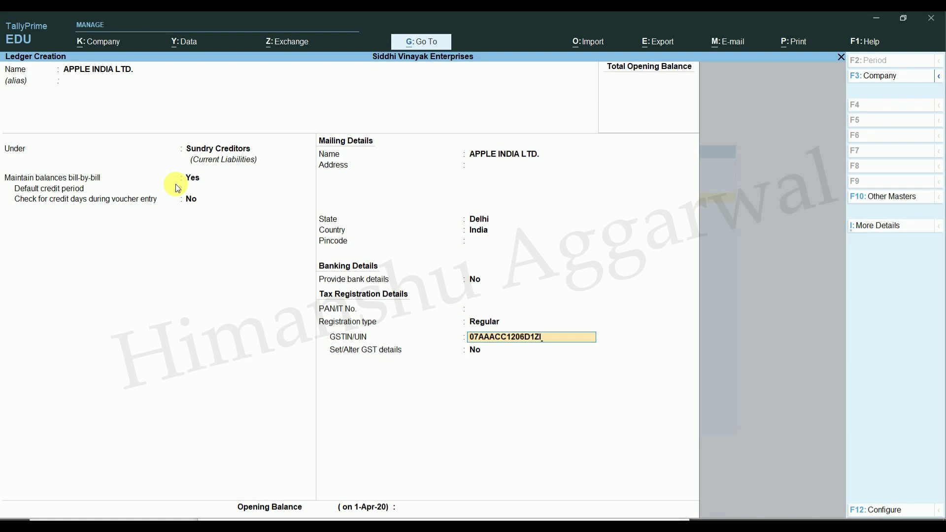
{"action": "key", "text": "Return"}
{"action": "key", "text": "Return"}
{"action": "key", "text": "Return"}
{"action": "key", "text": "Return"}
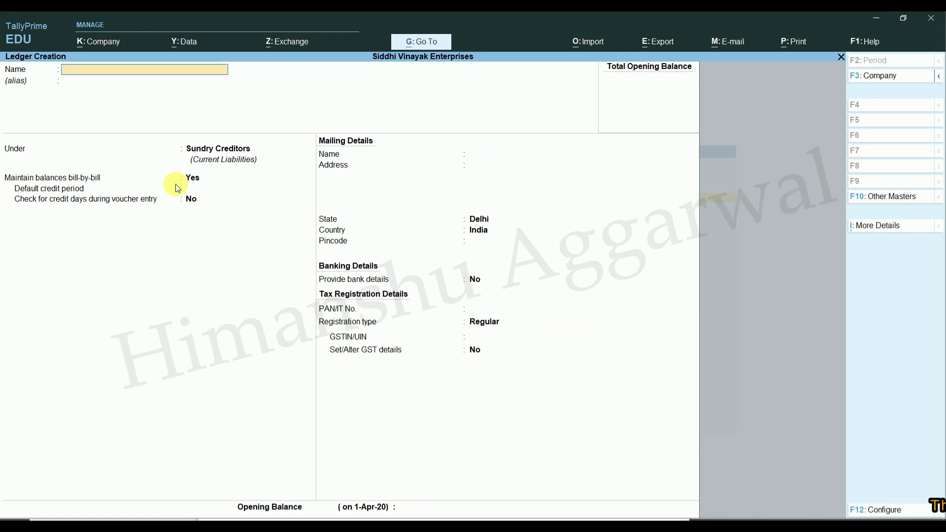
{"action": "key", "text": "Escape"}
Step: Quit the empty ledger form and look over the inventory masters in the Create list
{"action": "key", "text": "Return"}
{"action": "key", "text": "Escape"}
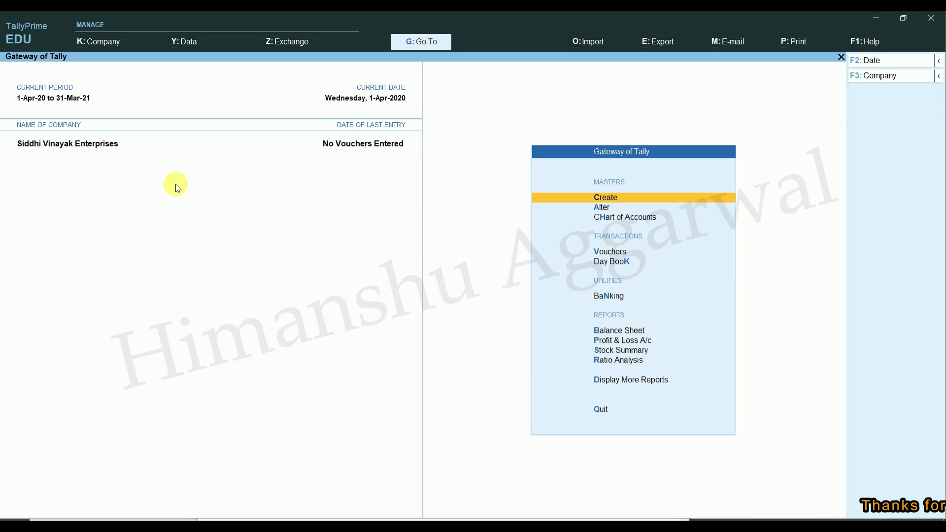
{"action": "key", "text": "Return"}
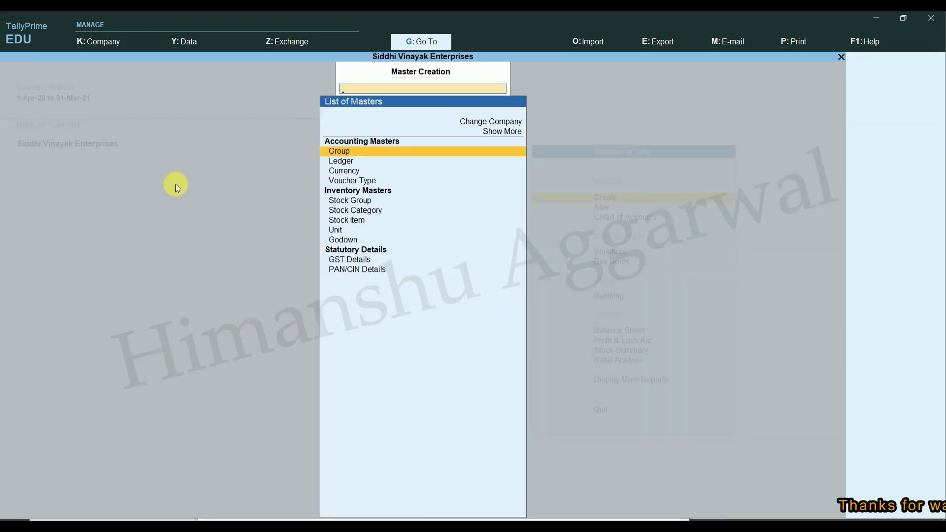
{"action": "key", "text": "Down"}
{"action": "key", "text": "Down"}
{"action": "key", "text": "Down"}
{"action": "key", "text": "Down"}
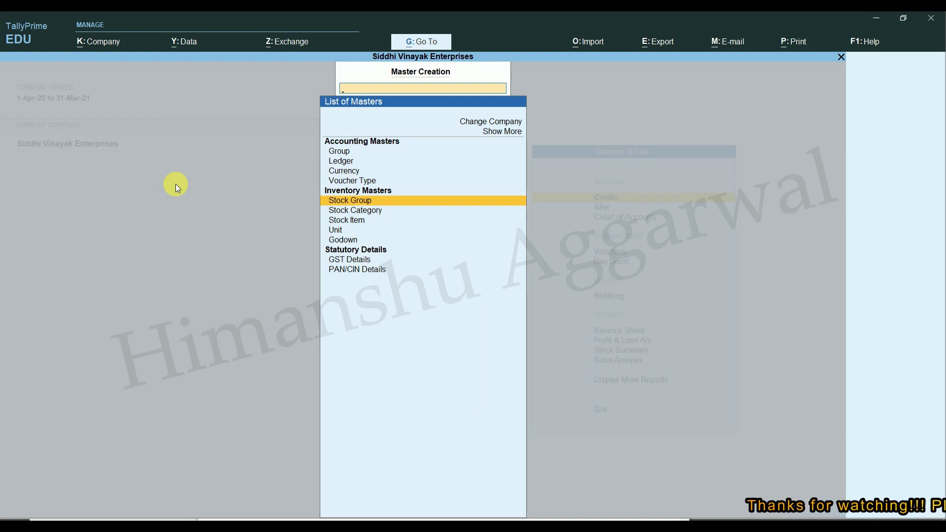
{"action": "key", "text": "Up"}
{"action": "key", "text": "Up"}
{"action": "key", "text": "Up"}
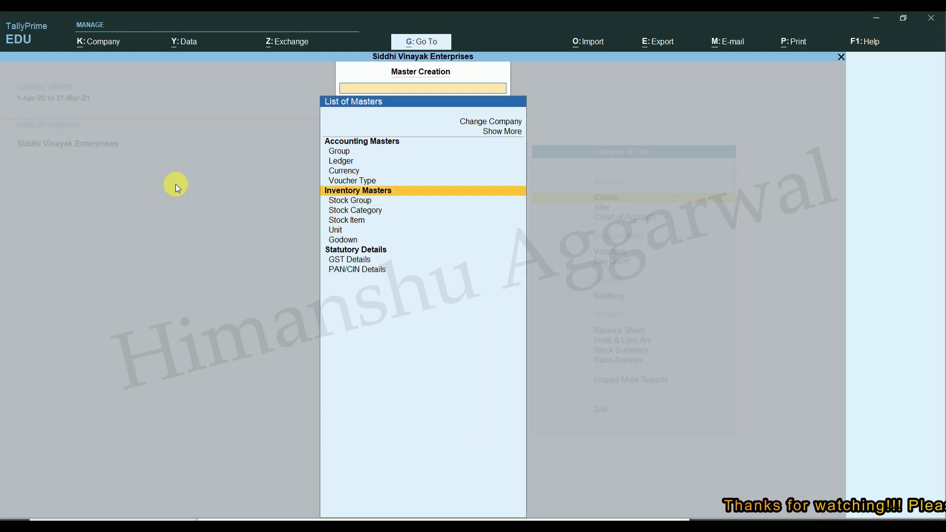
{"action": "key", "text": "Down"}
{"action": "key", "text": "Down"}
{"action": "key", "text": "Down"}
{"action": "key", "text": "Down"}
{"action": "key", "text": "Down"}
{"action": "key", "text": "Down"}
{"action": "key", "text": "Up"}
{"action": "key", "text": "Up"}
{"action": "key", "text": "Up"}
{"action": "key", "text": "Down"}
{"action": "key", "text": "Down"}
{"action": "key", "text": "Down"}
{"action": "key", "text": "Up"}
{"action": "key", "text": "Up"}
{"action": "key", "text": "Up"}
{"action": "key", "text": "Up"}
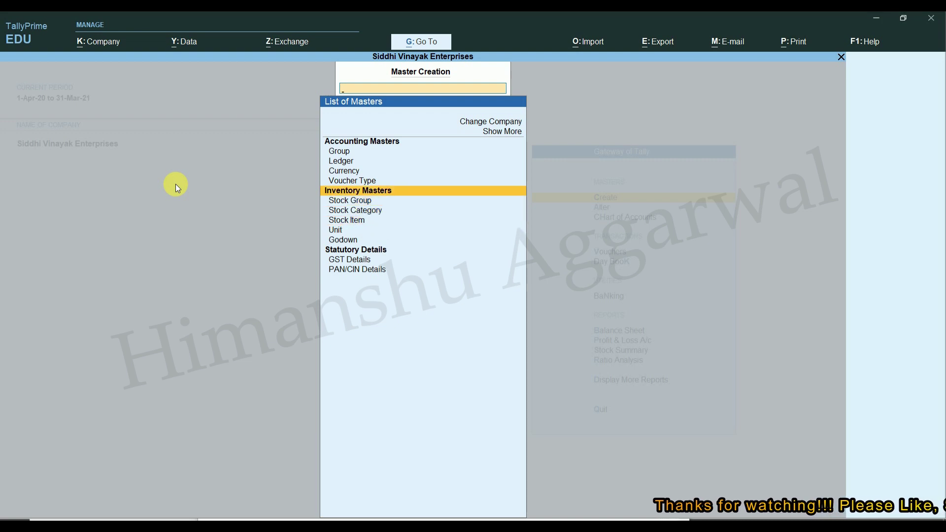
{"action": "key", "text": "Escape"}
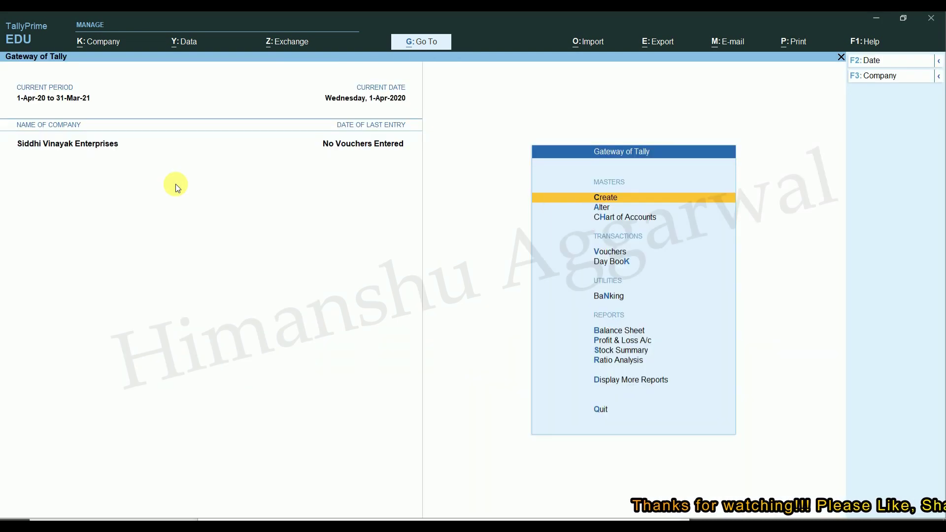
Step: Select Stock Group from the list of masters to begin a new stock group
{"action": "key", "text": "Return"}
{"action": "key", "text": "Up"}
{"action": "key", "text": "Down"}
{"action": "key", "text": "Down"}
{"action": "key", "text": "Down"}
{"action": "key", "text": "Down"}
{"action": "key", "text": "Down"}
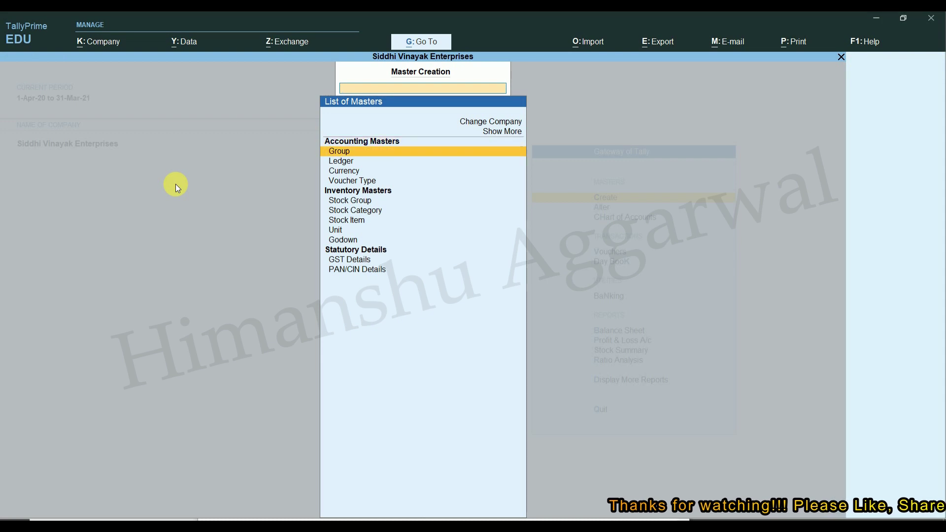
{"action": "key", "text": "Down"}
{"action": "key", "text": "Down"}
{"action": "key", "text": "Down"}
{"action": "key", "text": "Down"}
{"action": "key", "text": "Up"}
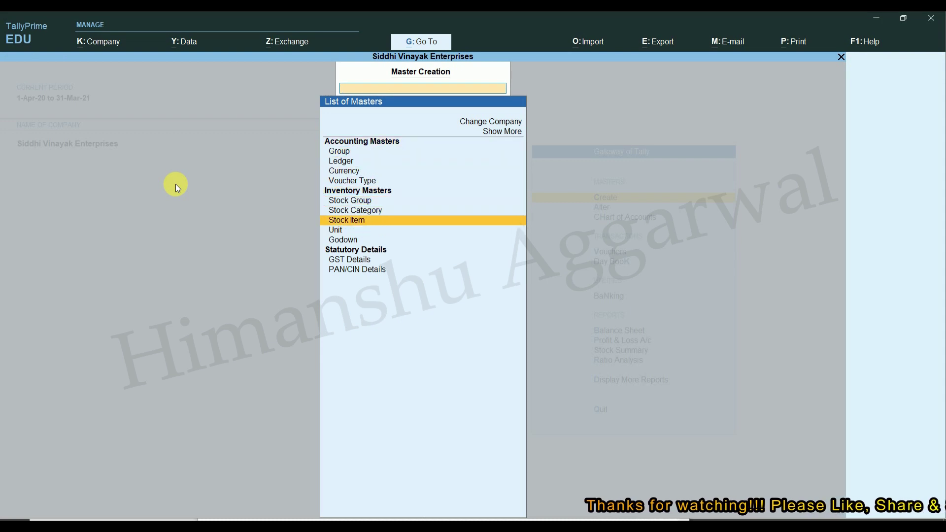
{"action": "key", "text": "Up"}
{"action": "key", "text": "Up"}
{"action": "key", "text": "Return"}
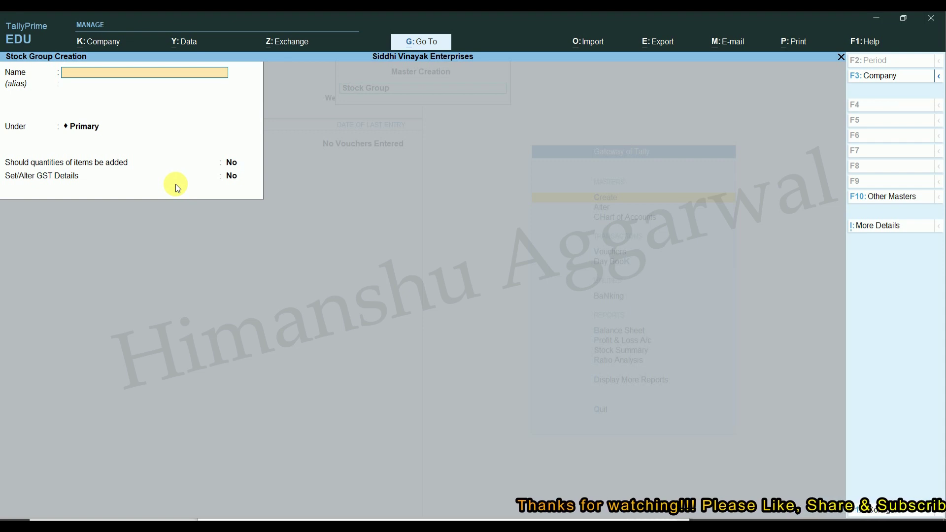
Step: Name the stock group Mobiles under Primary and choose Yes for Set/Alter GST Details
{"action": "type", "text": "Mobiles"}
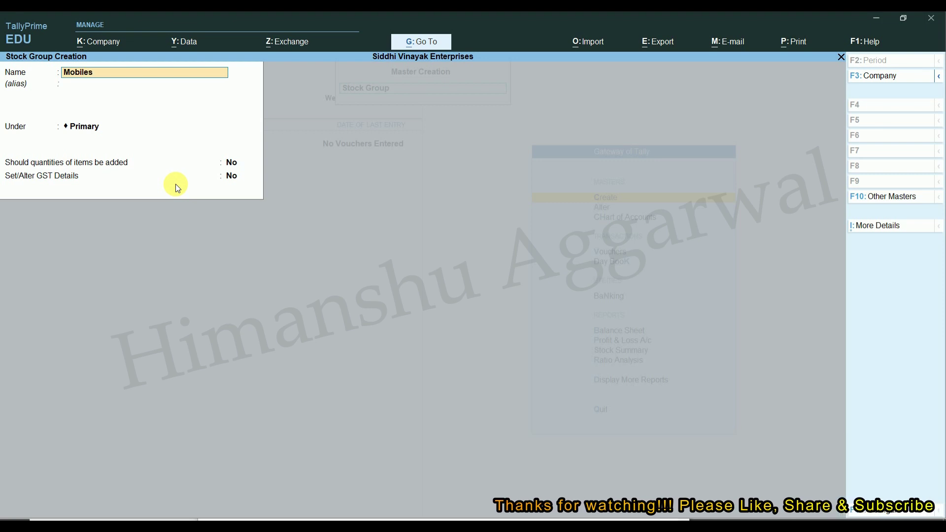
{"action": "key", "text": "Return"}
{"action": "key", "text": "Return"}
{"action": "key", "text": "Return"}
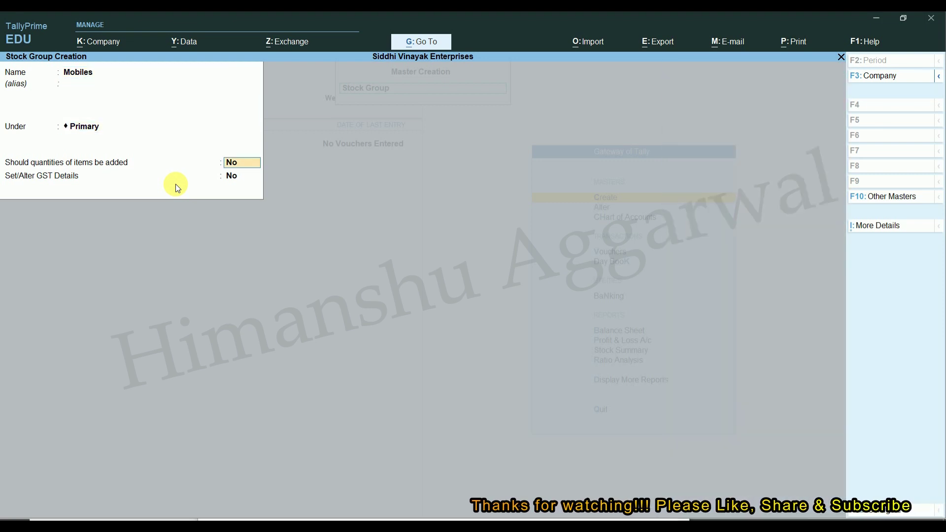
{"action": "key", "text": "Return"}
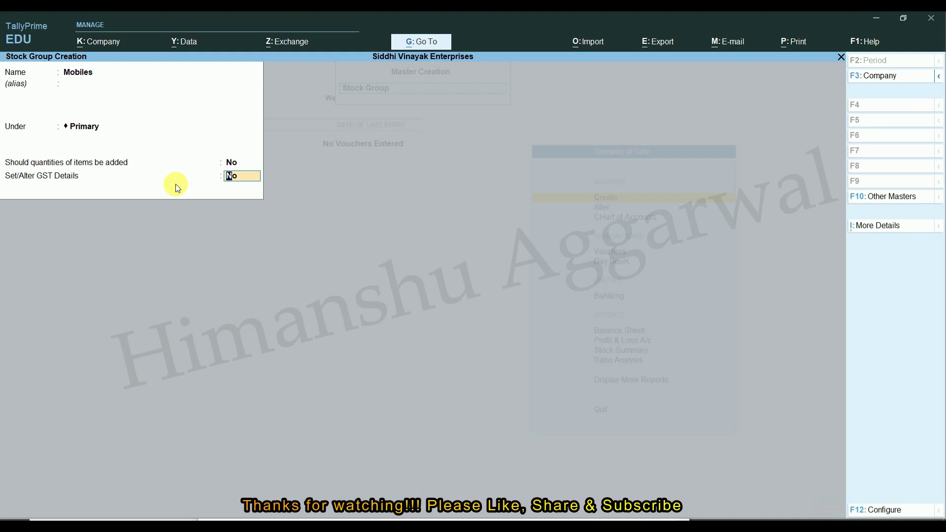
{"action": "type", "text": "y"}
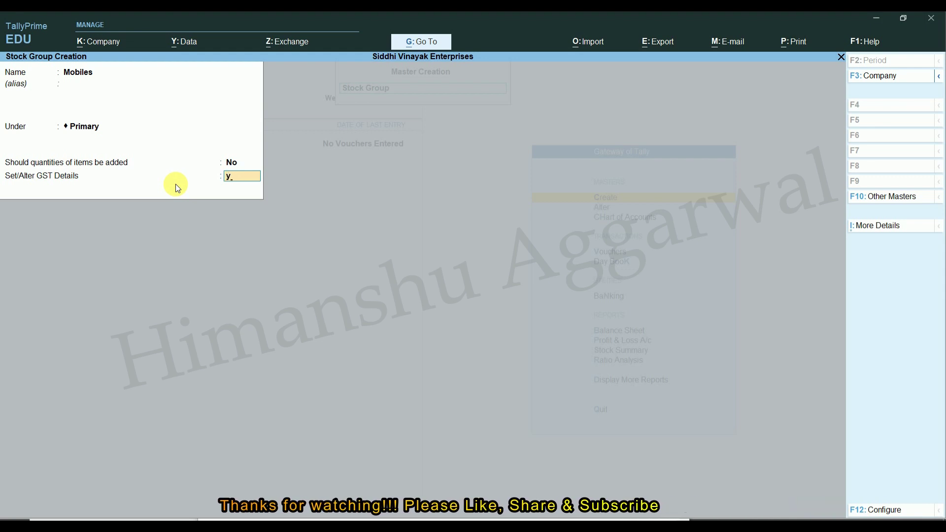
{"action": "key", "text": "Return"}
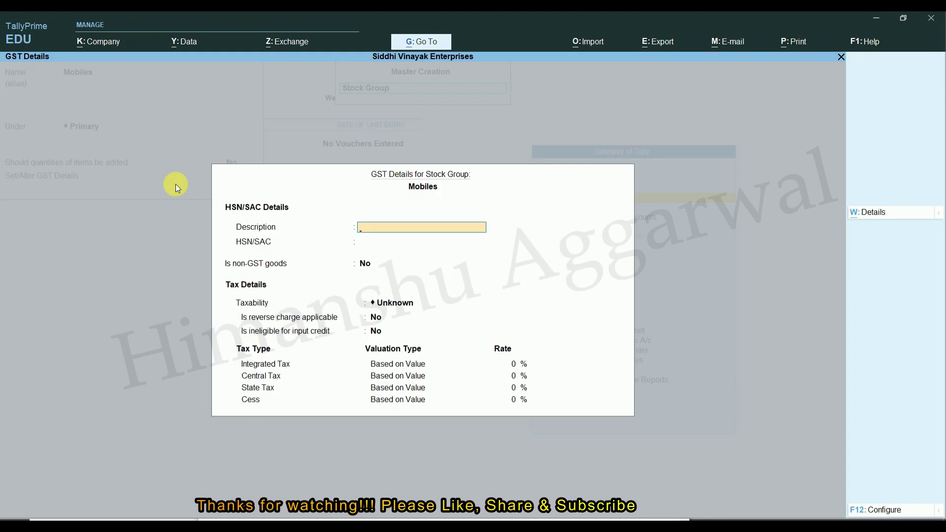
Step: Enter GST description Mobiles, HSN/SAC 60058 and taxability Taxable for the group
{"action": "type", "text": "90002"}
{"action": "key", "text": "Return"}
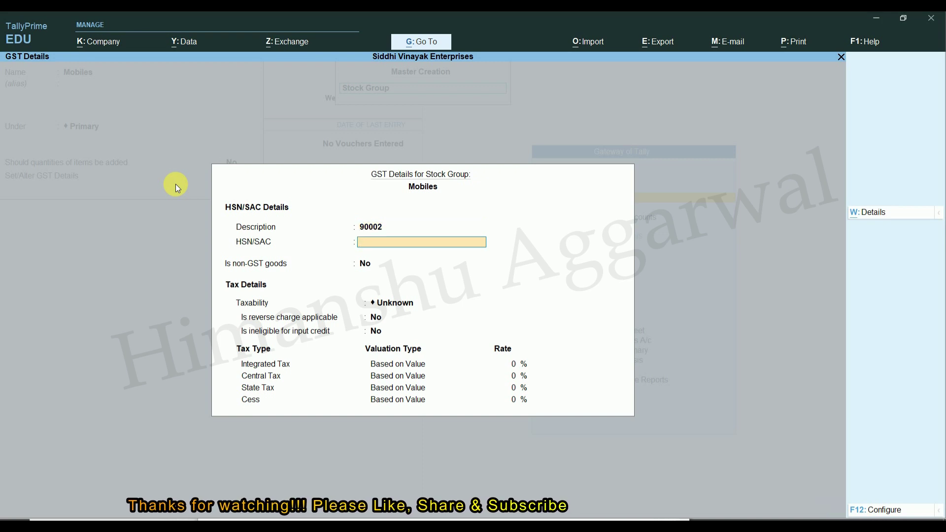
{"action": "key", "text": "BackSpace"}
{"action": "type", "text": "Mobile"}
{"action": "key", "text": "Return"}
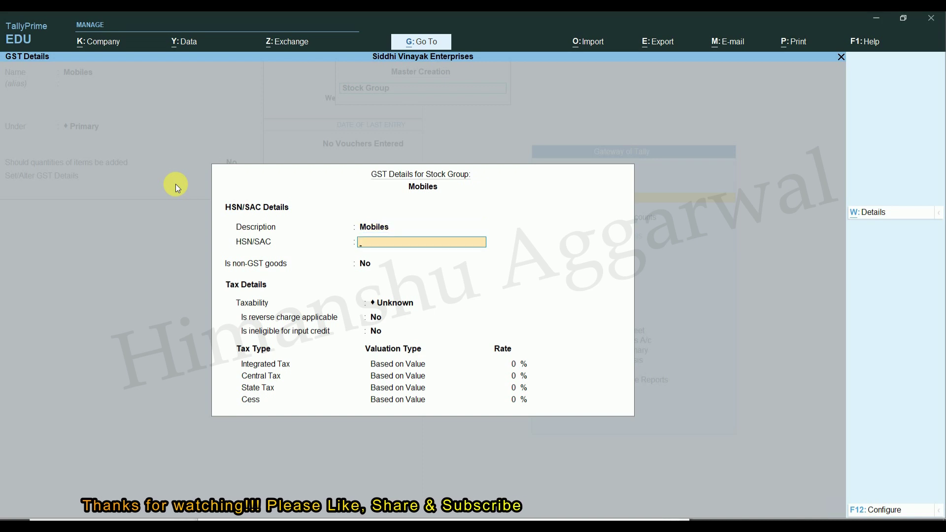
{"action": "type", "text": "600"}
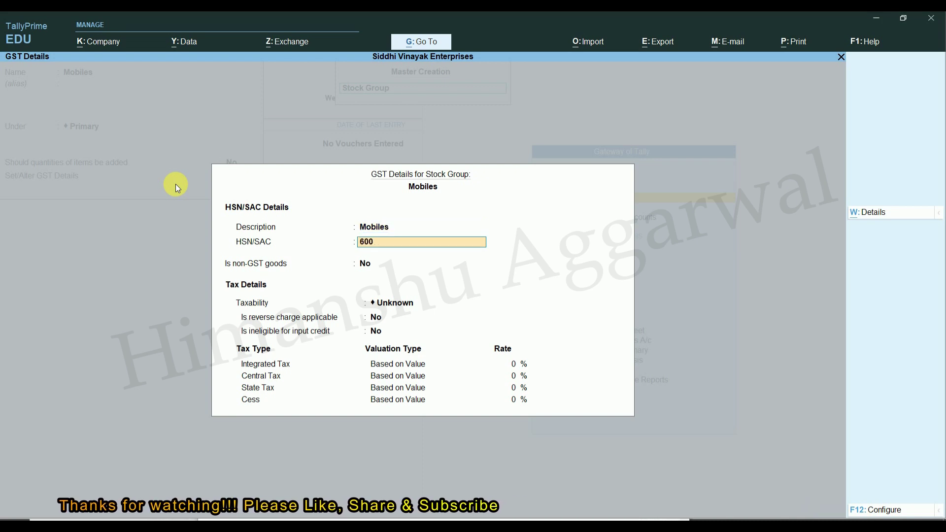
{"action": "type", "text": "58"}
{"action": "key", "text": "Return"}
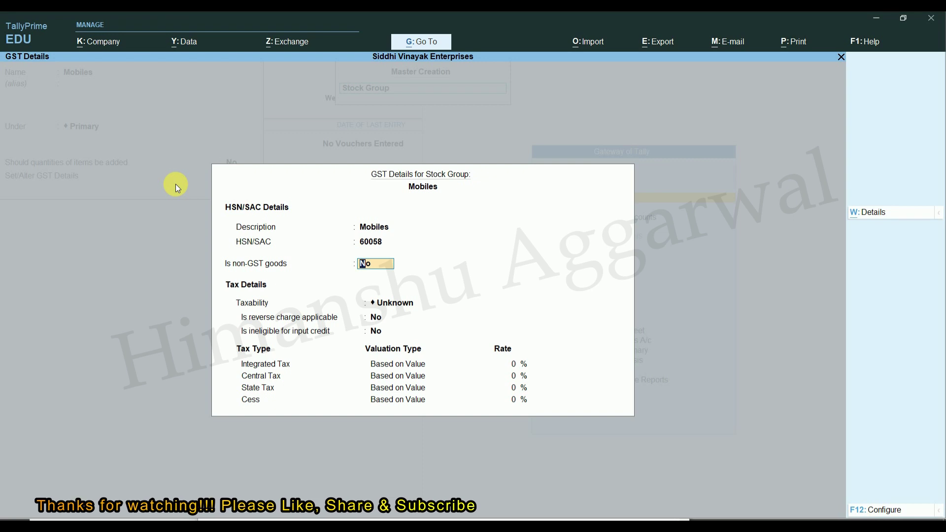
{"action": "key", "text": "Return"}
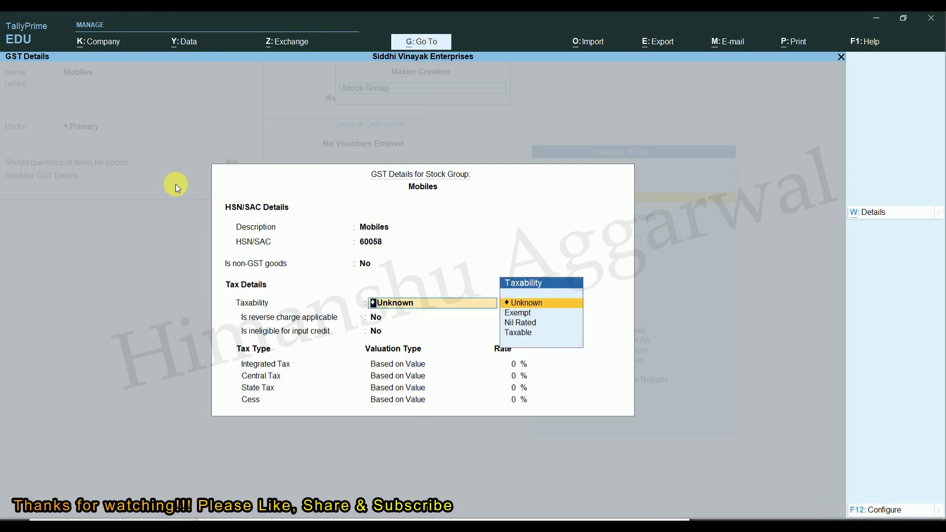
{"action": "key", "text": "Down"}
{"action": "key", "text": "Down"}
{"action": "key", "text": "Down"}
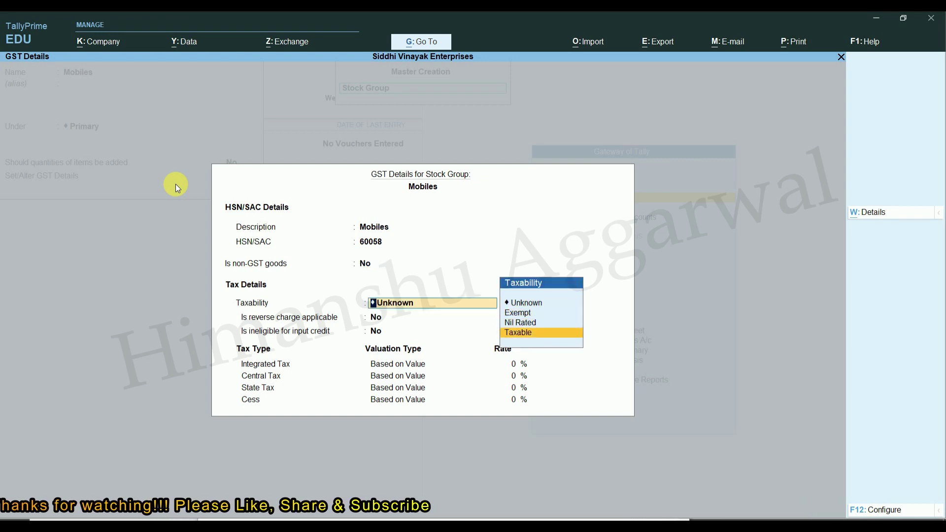
{"action": "key", "text": "Return"}
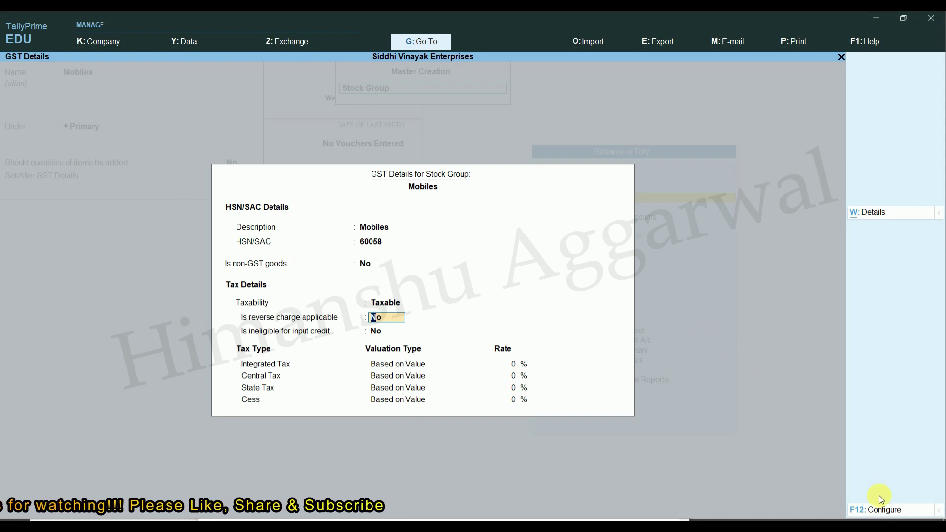
Step: Set integrated tax to 18% (9% central, 9% state) and save the Mobiles group
{"action": "left_click", "coordinate": [876, 512]}
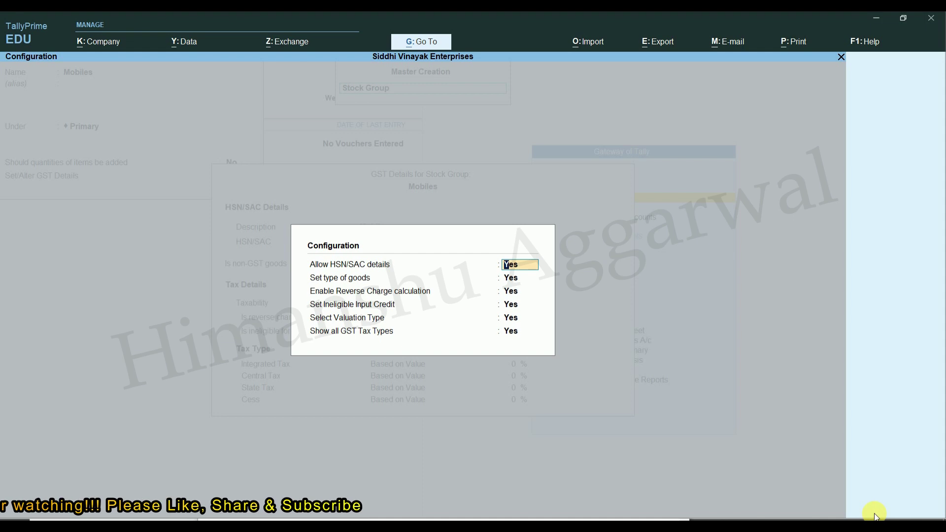
{"action": "key", "text": "Escape"}
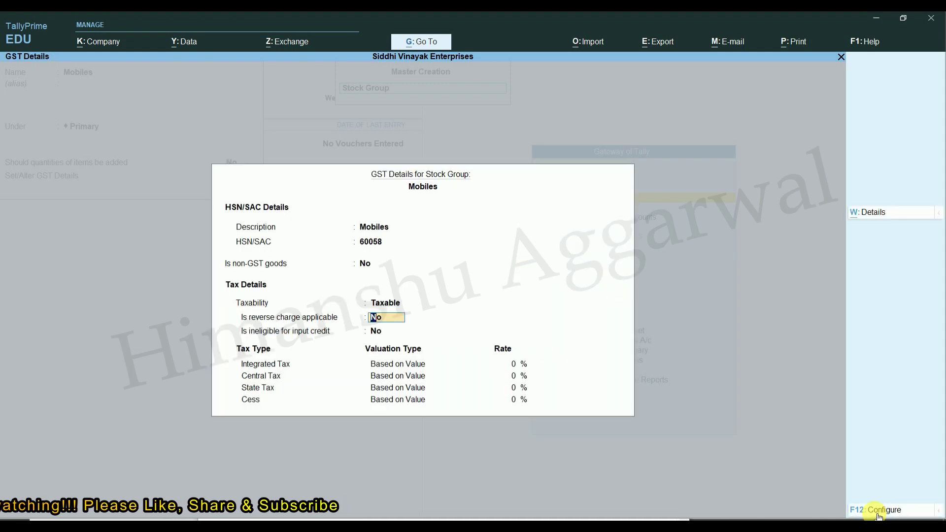
{"action": "key", "text": "Return"}
{"action": "key", "text": "Return"}
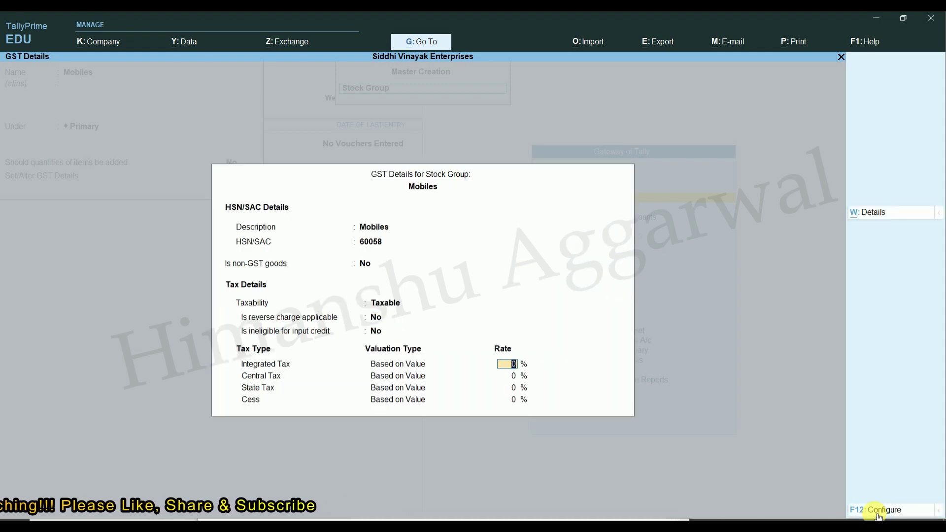
{"action": "type", "text": "18"}
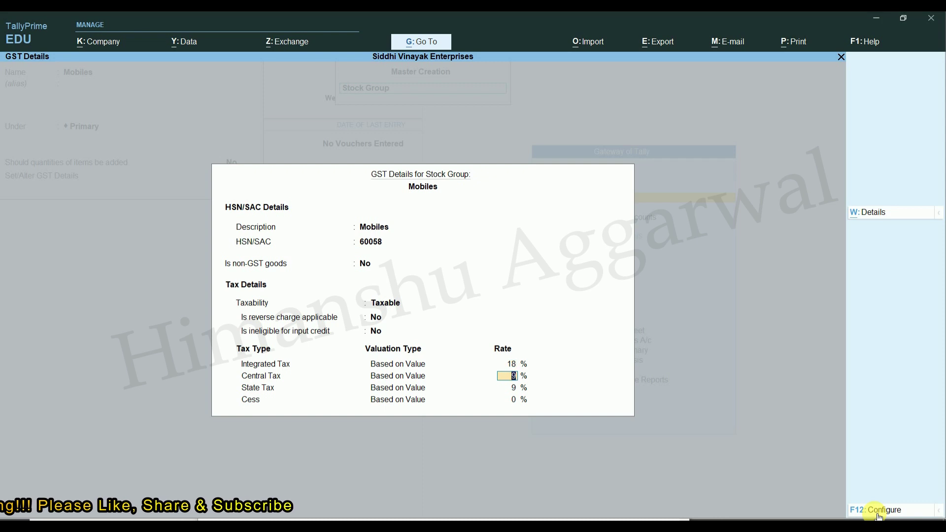
{"action": "key", "text": "Return"}
{"action": "key", "text": "Return"}
{"action": "key", "text": "Return"}
{"action": "key", "text": "Return"}
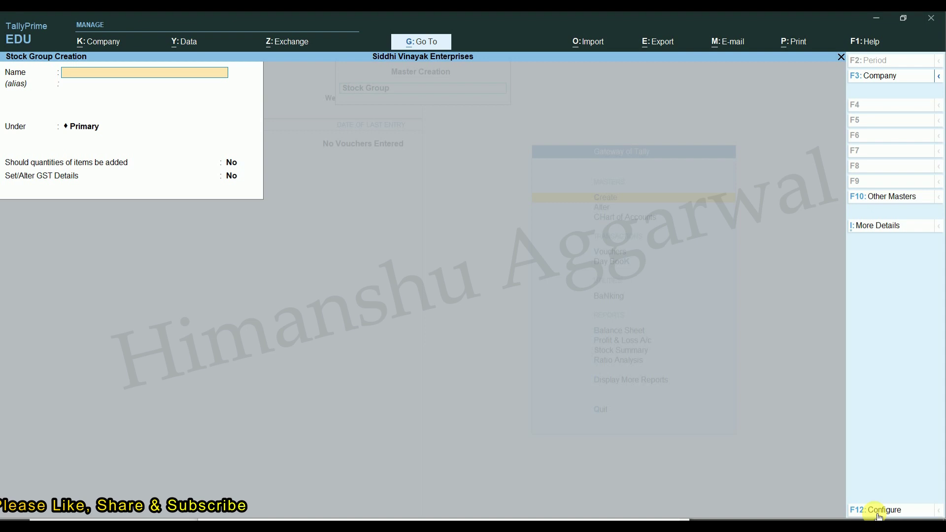
Step: Return to the List of Masters and reopen a blank Stock Group form
{"action": "key", "text": "Escape"}
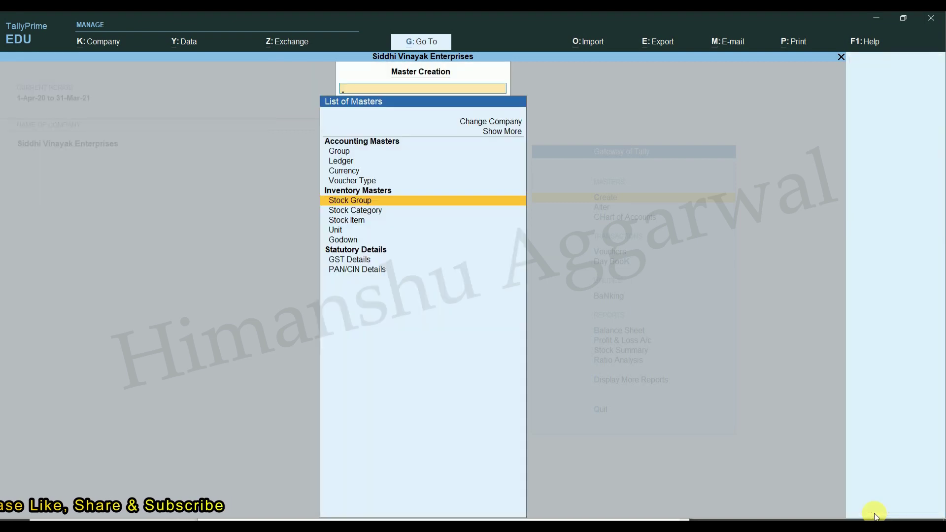
{"action": "key", "text": "Down"}
{"action": "key", "text": "Down"}
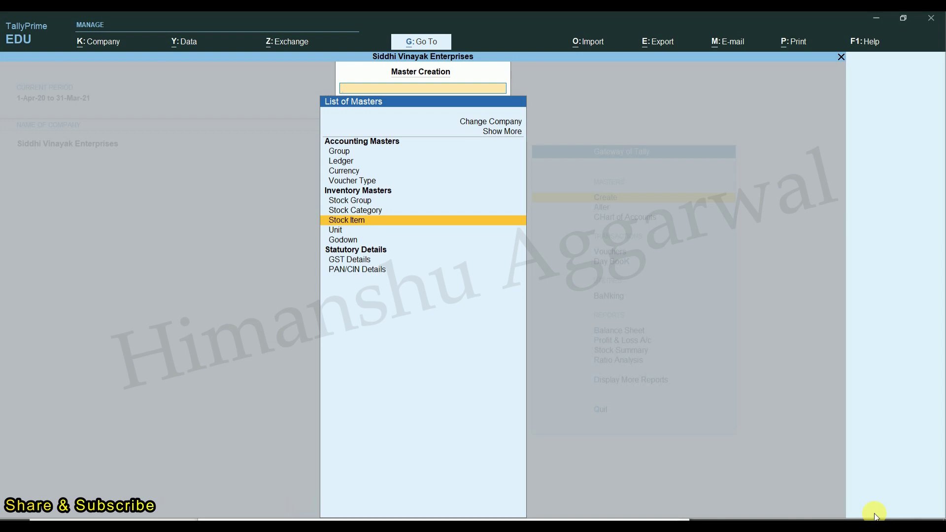
{"action": "key", "text": "Up"}
{"action": "key", "text": "Up"}
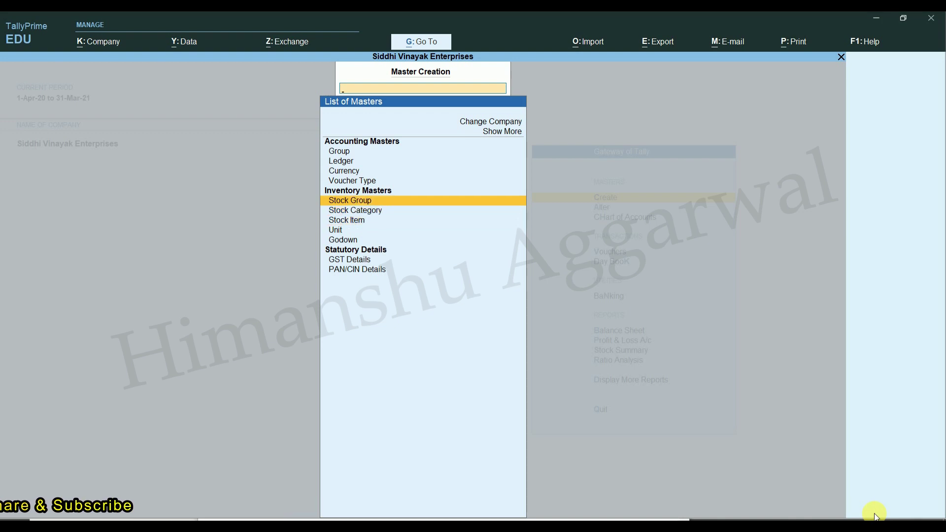
{"action": "key", "text": "Return"}
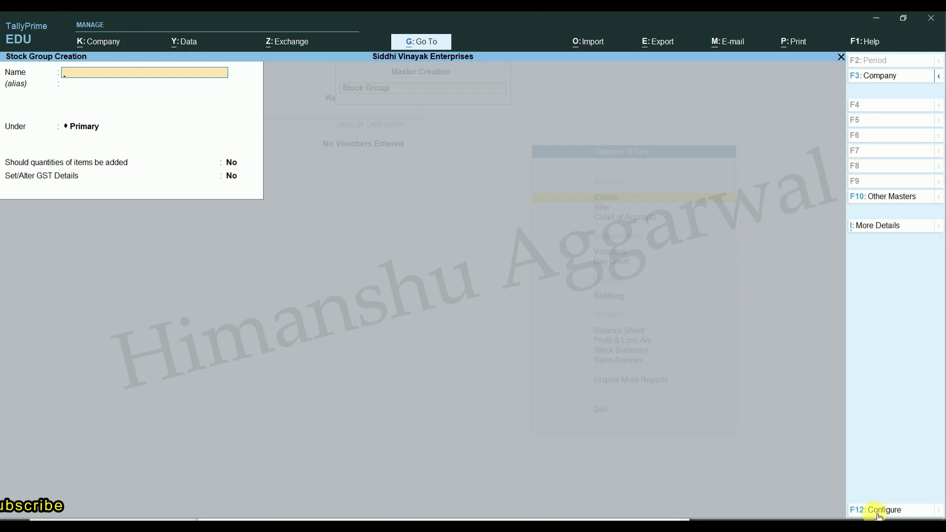
Step: Create the Samsung stock group under Mobiles
{"action": "type", "text": "Samusu"}
{"action": "key", "text": "BackSpace"}
{"action": "key", "text": "BackSpace"}
{"action": "key", "text": "BackSpace"}
{"action": "type", "text": "amsung"}
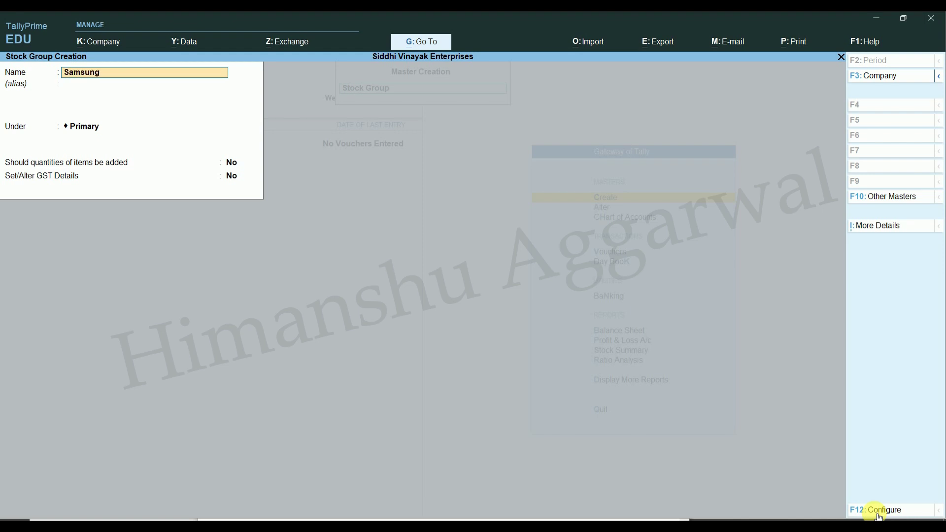
{"action": "key", "text": "Return"}
{"action": "key", "text": "Return"}
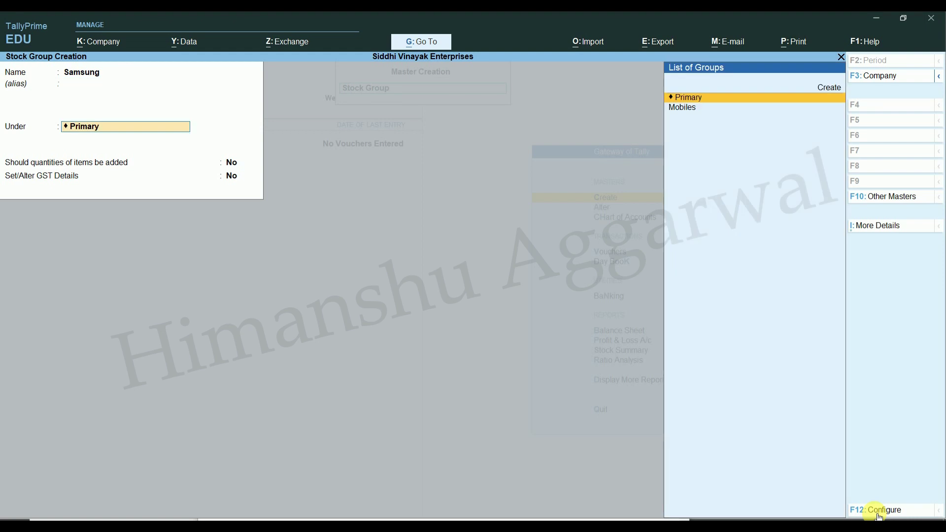
{"action": "key", "text": "Down"}
{"action": "key", "text": "Return"}
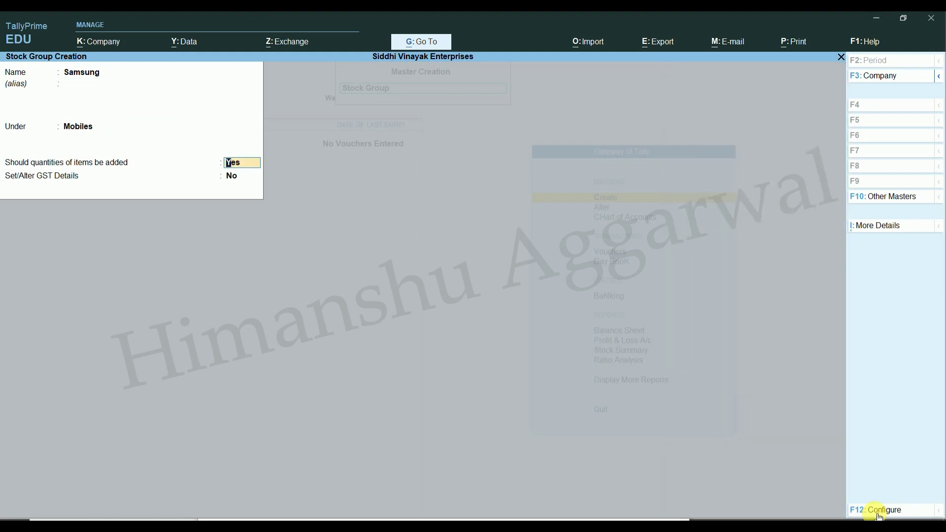
{"action": "key", "text": "Return"}
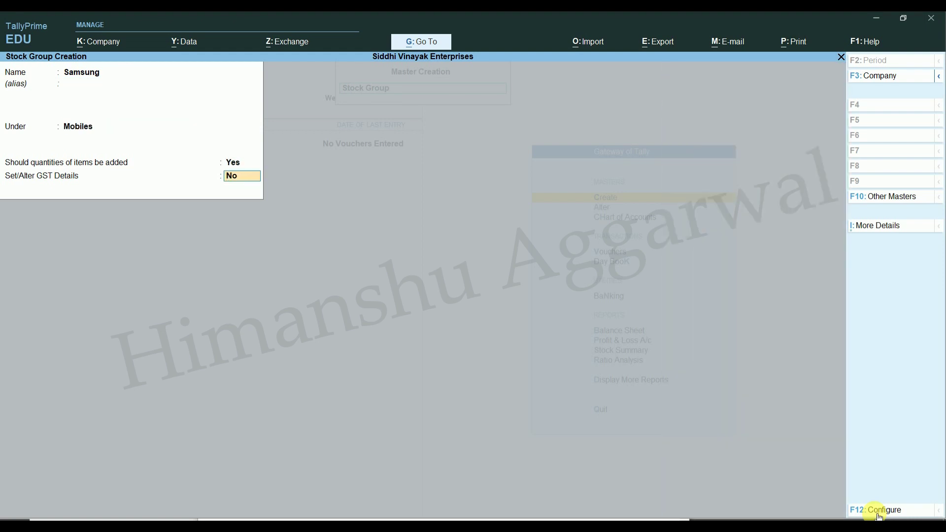
{"action": "key", "text": "Return"}
Step: Create the Apple stock group under Mobiles, then reopen a blank group form
{"action": "type", "text": "y"}
{"action": "type", "text": "Apple"}
{"action": "key", "text": "Return"}
{"action": "key", "text": "Return"}
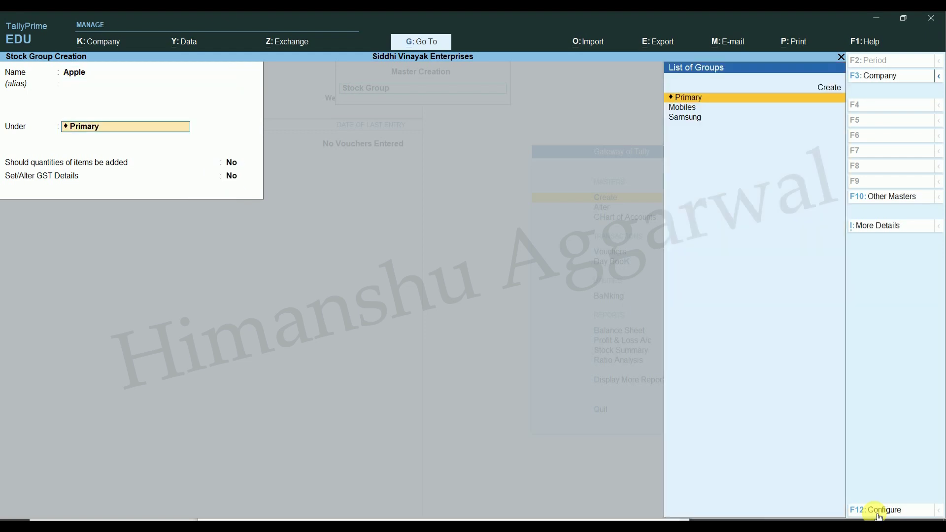
{"action": "key", "text": "Down"}
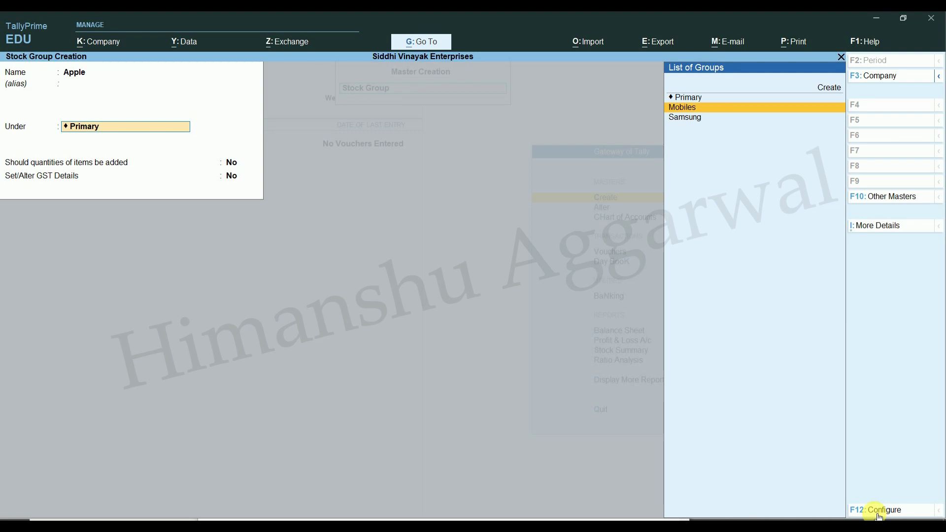
{"action": "key", "text": "Return"}
{"action": "key", "text": "Return"}
{"action": "key", "text": "Return"}
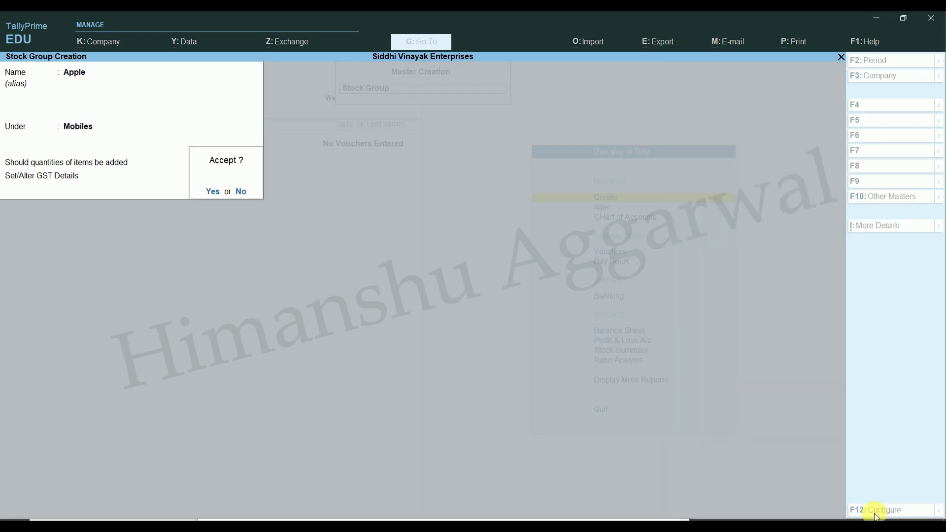
{"action": "key", "text": "y"}
{"action": "key", "text": "Escape"}
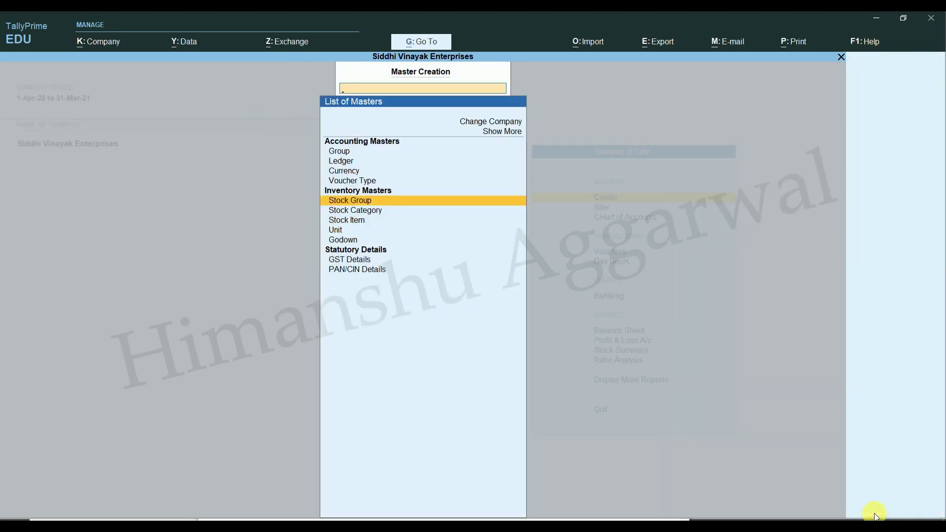
{"action": "key", "text": "Return"}
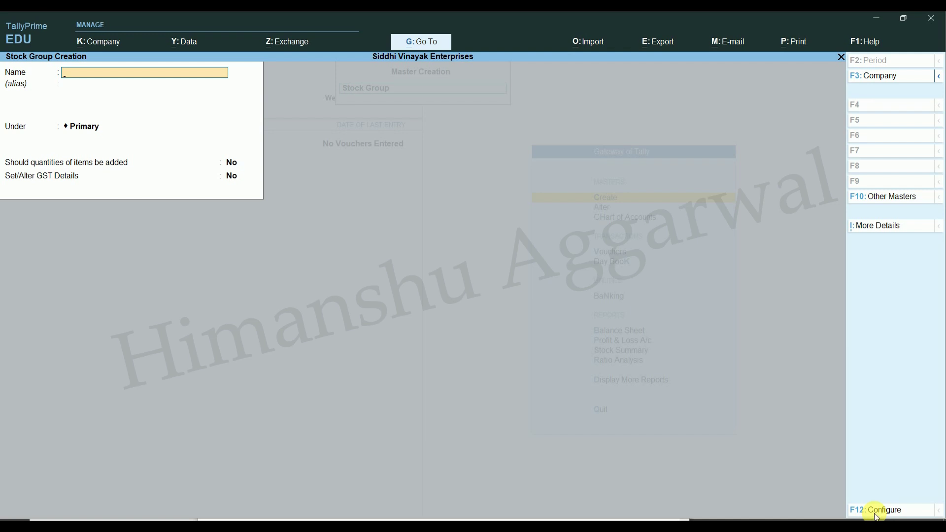
Step: Start stock item 'Apple Iphone 12(64GB) Black' and place it under the Apple group
{"action": "key", "text": "Escape"}
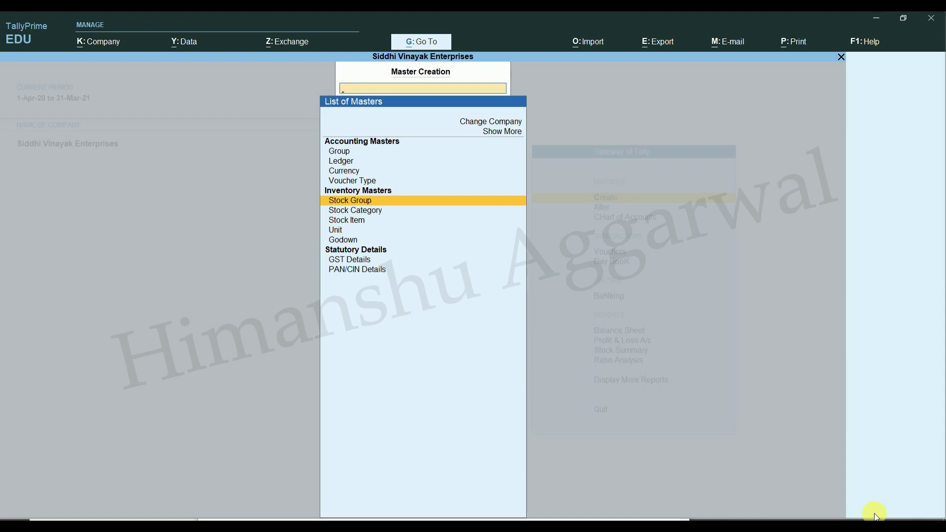
{"action": "key", "text": "Down"}
{"action": "key", "text": "Down"}
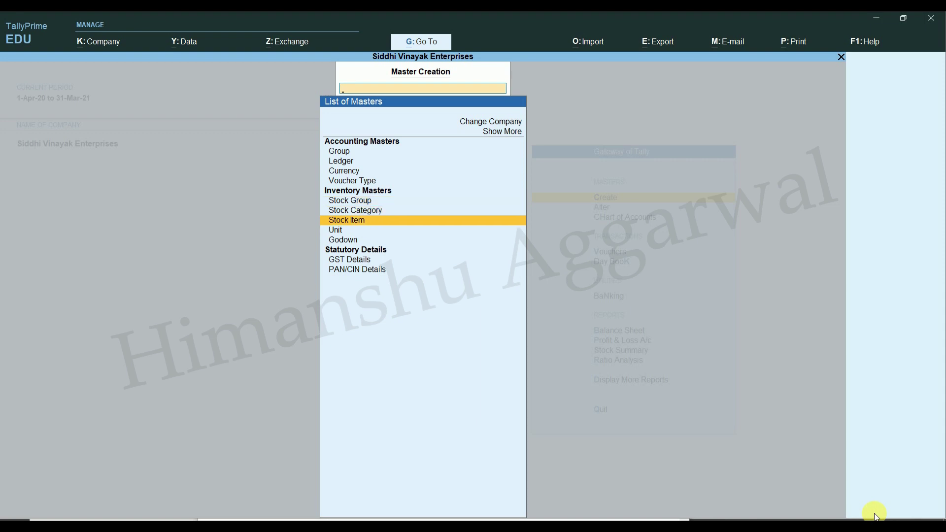
{"action": "key", "text": "Return"}
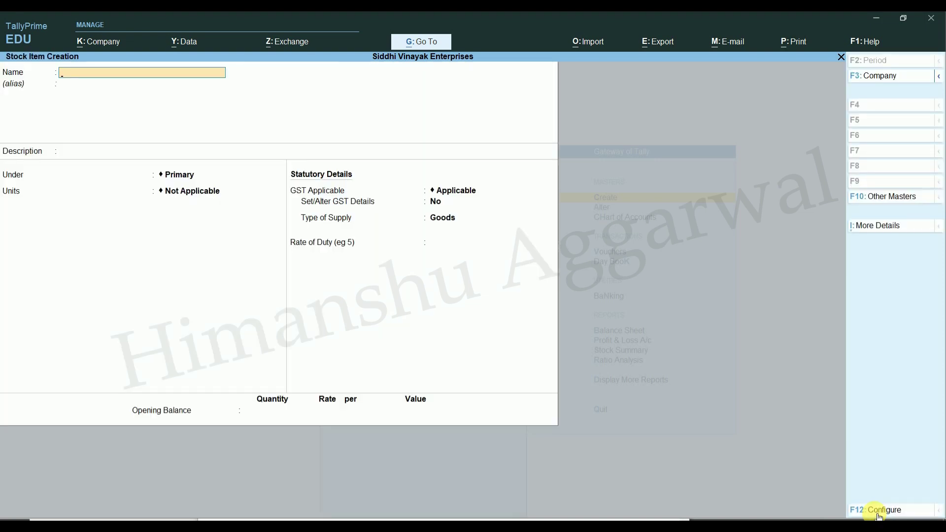
{"action": "type", "text": "Apple Iphone 12(64GB) Black"}
{"action": "key", "text": "Return"}
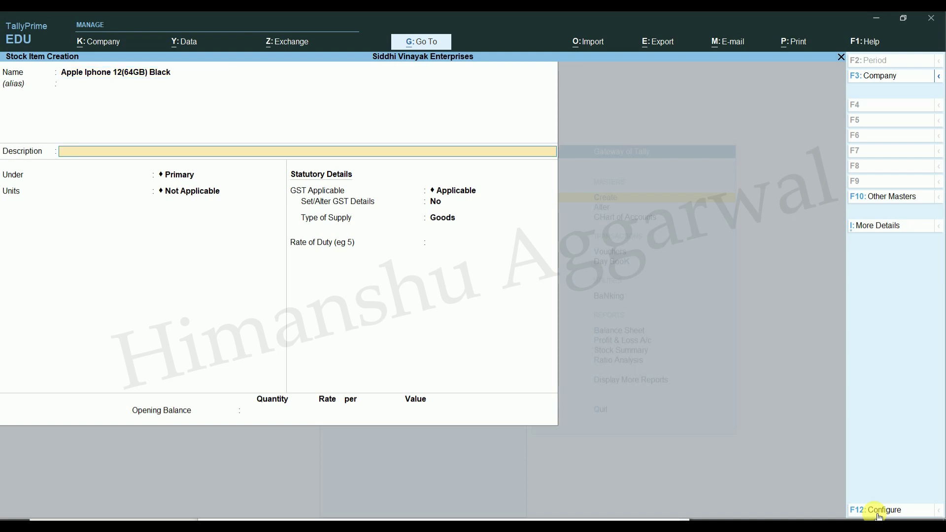
{"action": "key", "text": "Return"}
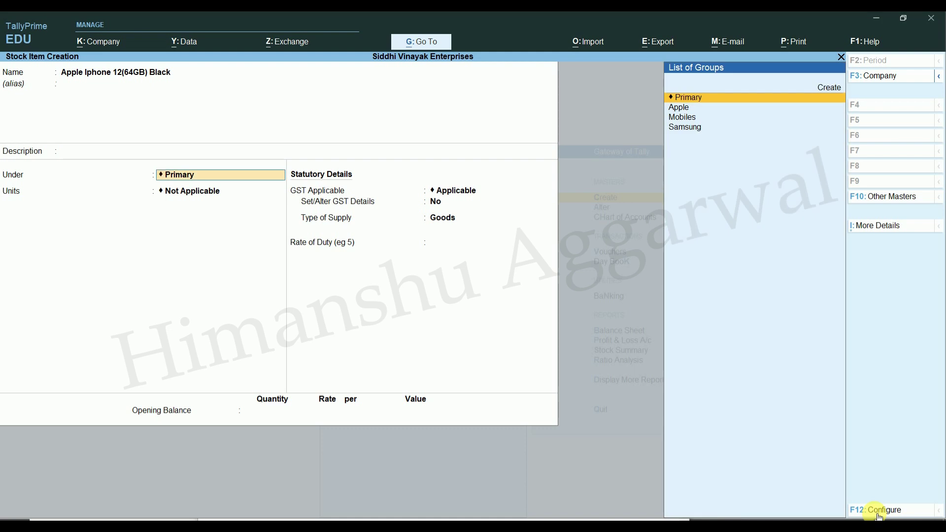
{"action": "key", "text": "Down"}
{"action": "key", "text": "Return"}
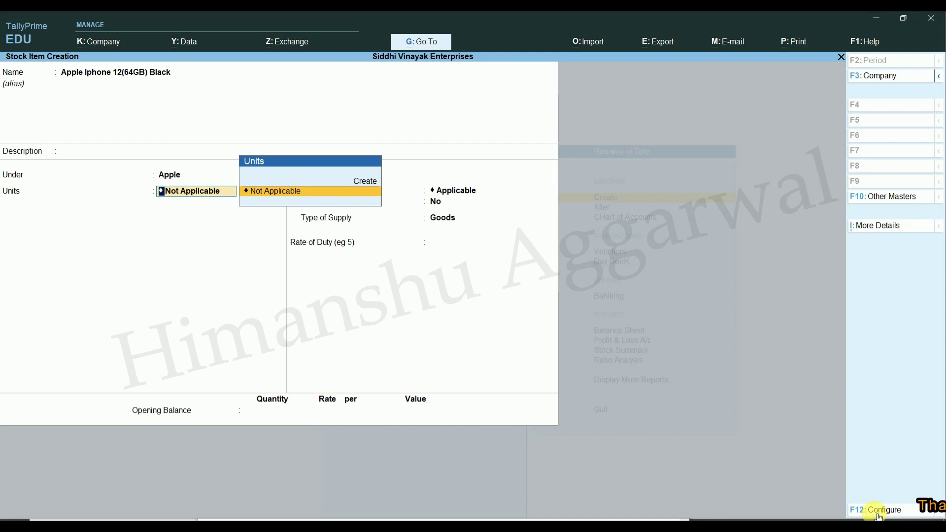
Step: Create unit NOS with formal name Number and UQC NOS-NUMBERS for the item
{"action": "key", "text": "Up"}
{"action": "key", "text": "Return"}
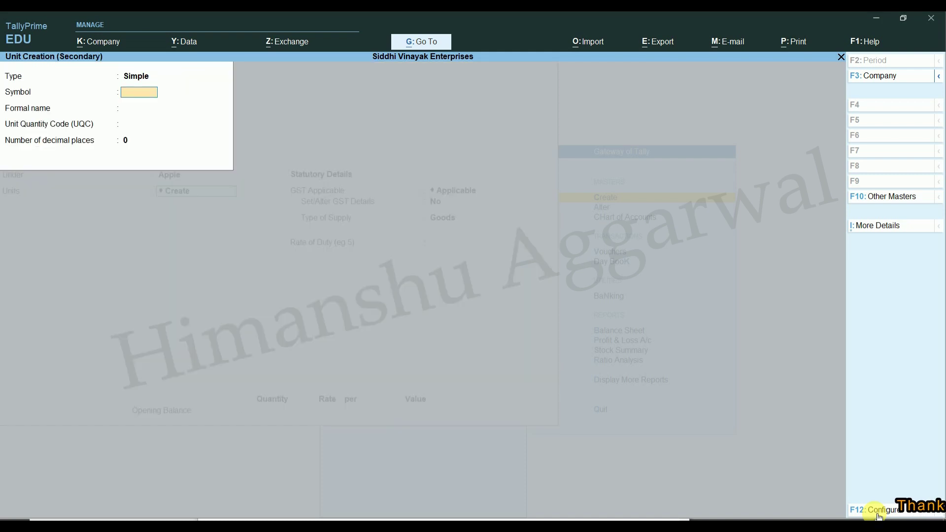
{"action": "type", "text": "N"}
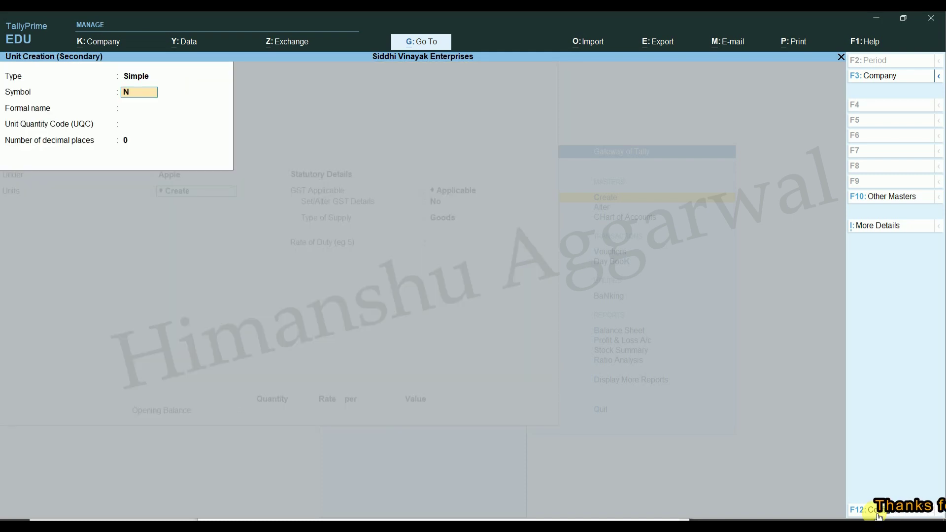
{"action": "type", "text": "OS"}
{"action": "key", "text": "Return"}
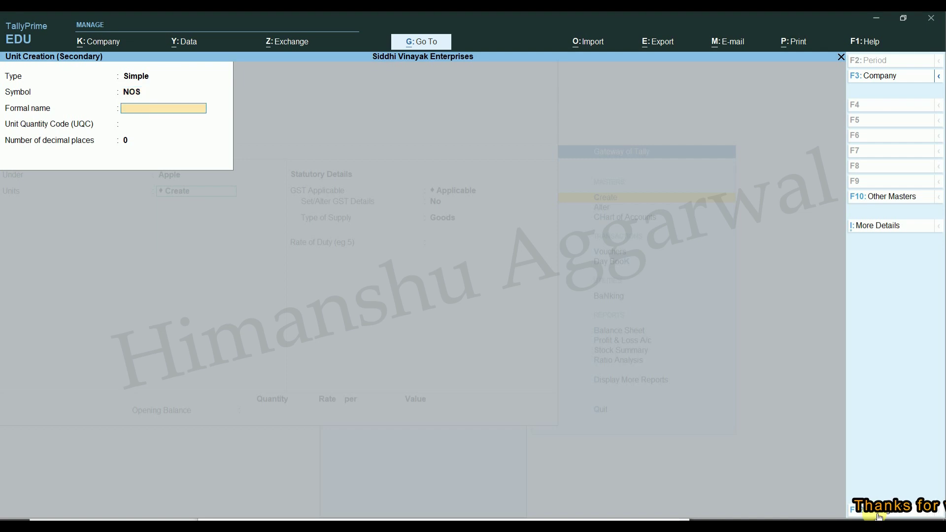
{"action": "type", "text": "Nu"}
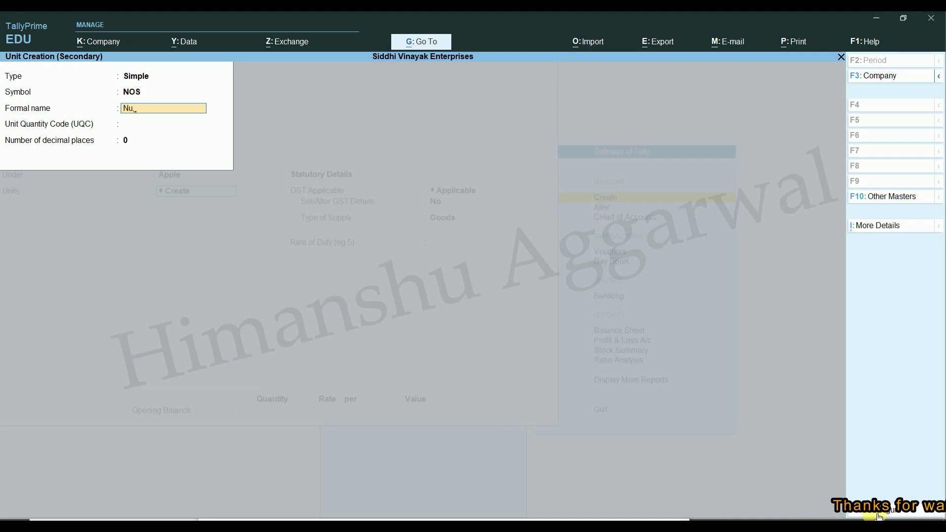
{"action": "type", "text": "mber"}
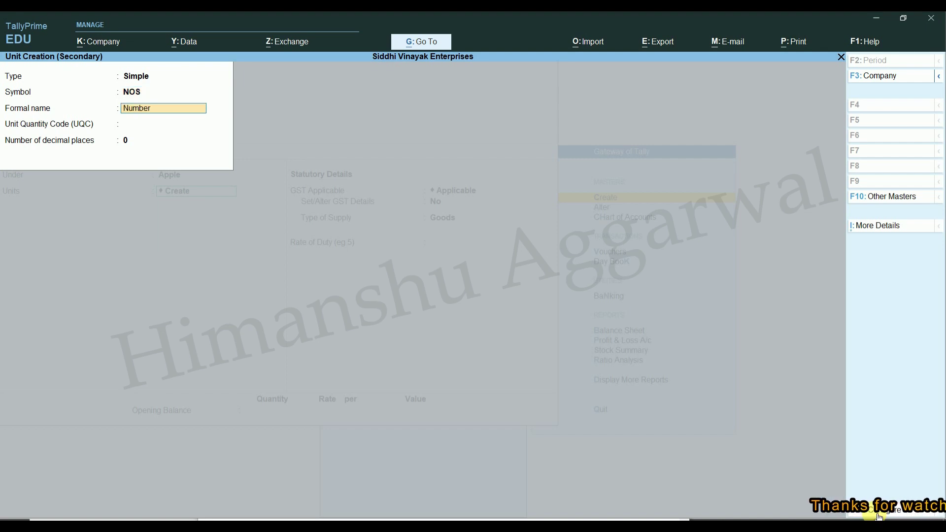
{"action": "key", "text": "Return"}
{"action": "type", "text": "n"}
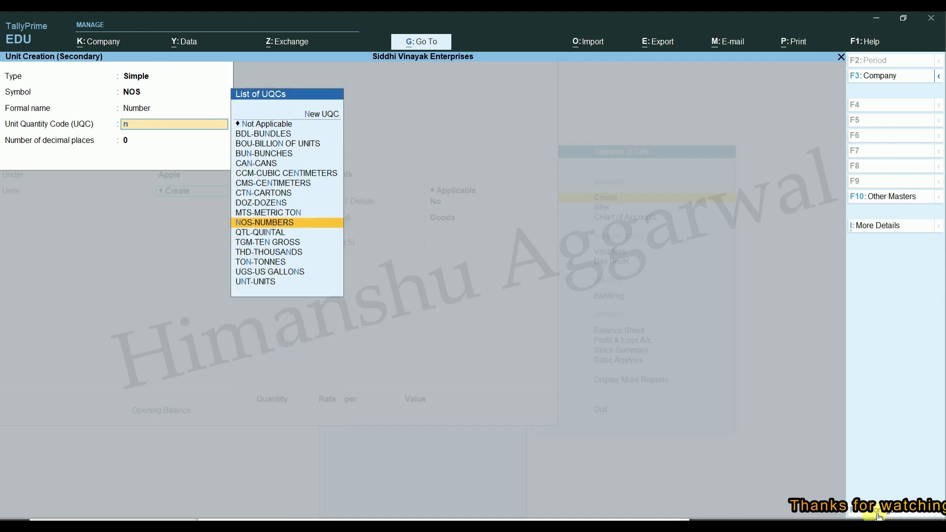
{"action": "key", "text": "Return"}
{"action": "key", "text": "Return"}
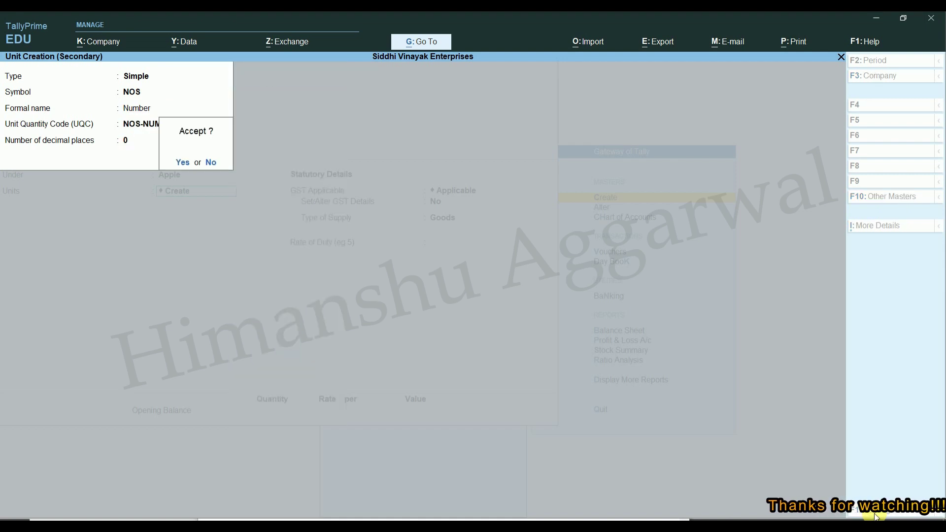
{"action": "key", "text": "Return"}
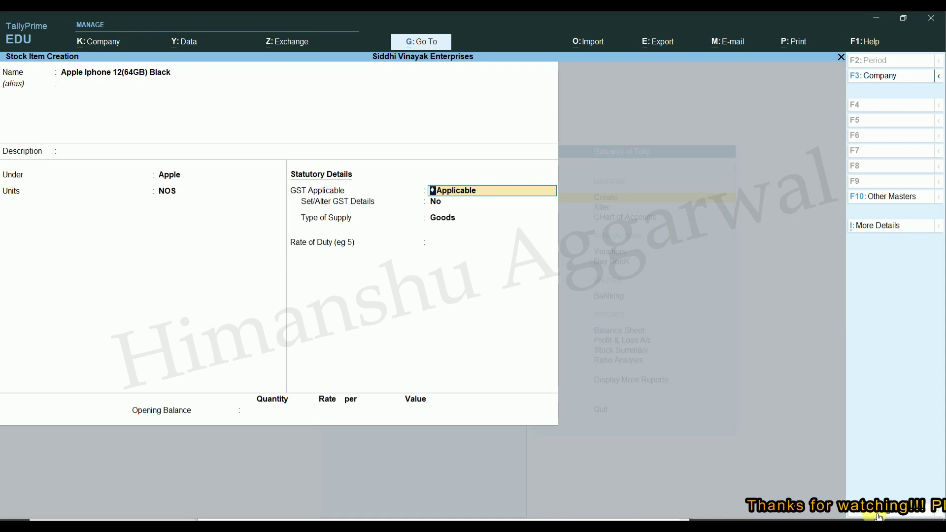
Step: Keep GST applicable with Goods supply and save the Apple Iphone 12(64GB) Black item
{"action": "key", "text": "Return"}
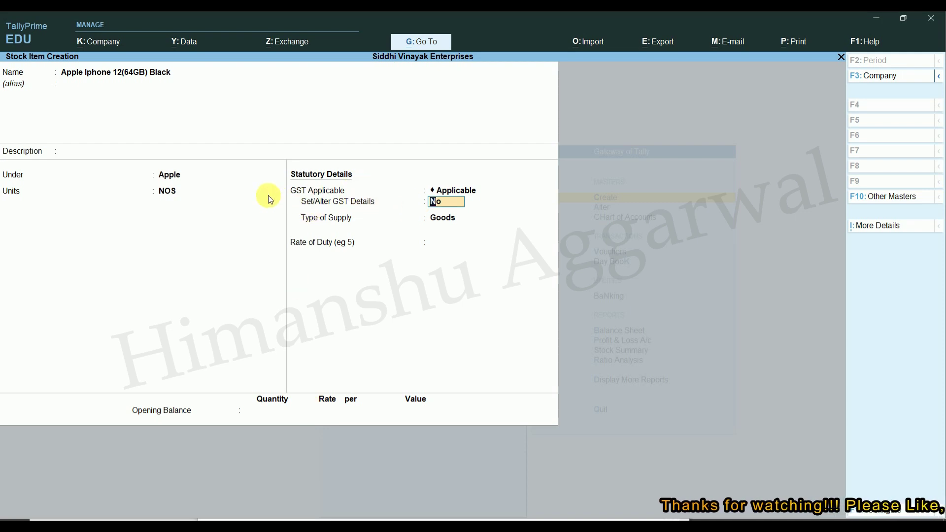
{"action": "key", "text": "Return"}
{"action": "key", "text": "Return"}
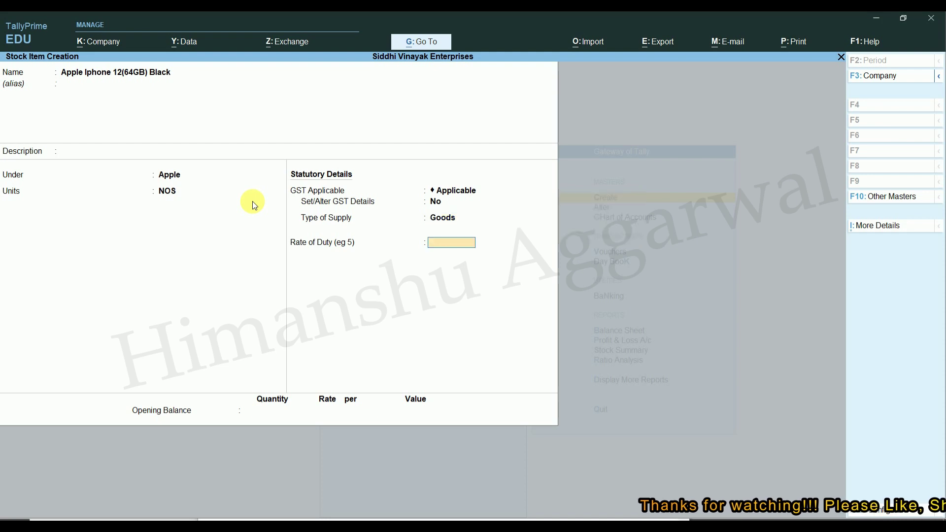
{"action": "key", "text": "Return"}
{"action": "key", "text": "Return"}
{"action": "key", "text": "Return"}
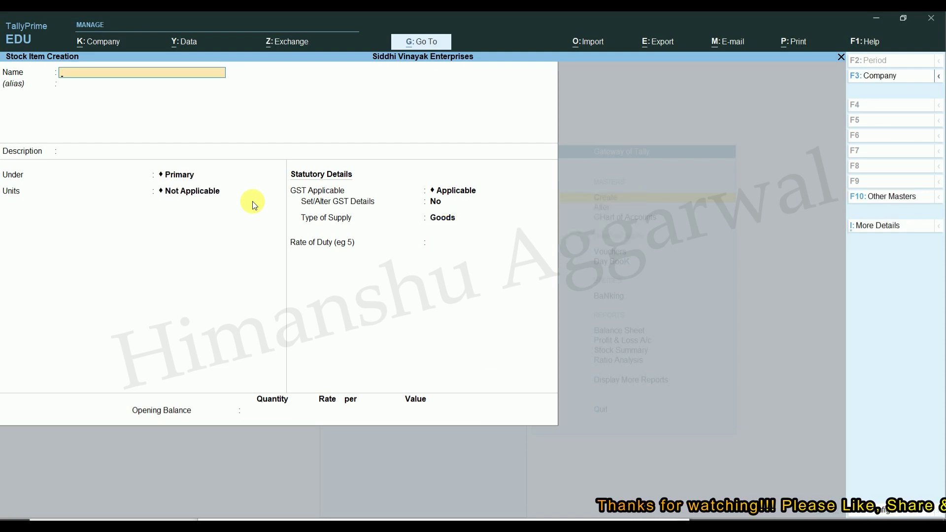
Step: Save stock item 'Samsung S20 (128GB)' under Samsung with NOS units, then close the blank form
{"action": "type", "text": "Suma"}
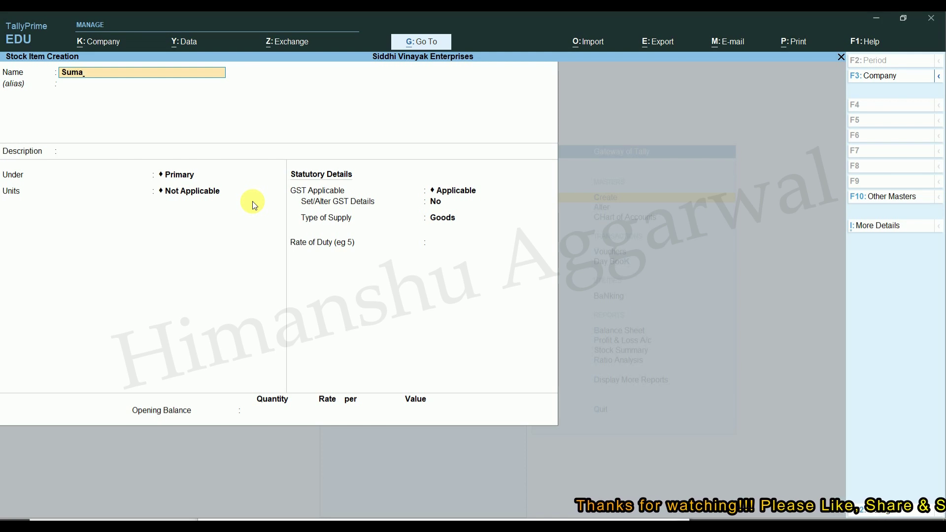
{"action": "key", "text": "BackSpace"}
{"action": "key", "text": "BackSpace"}
{"action": "type", "text": "amsung"}
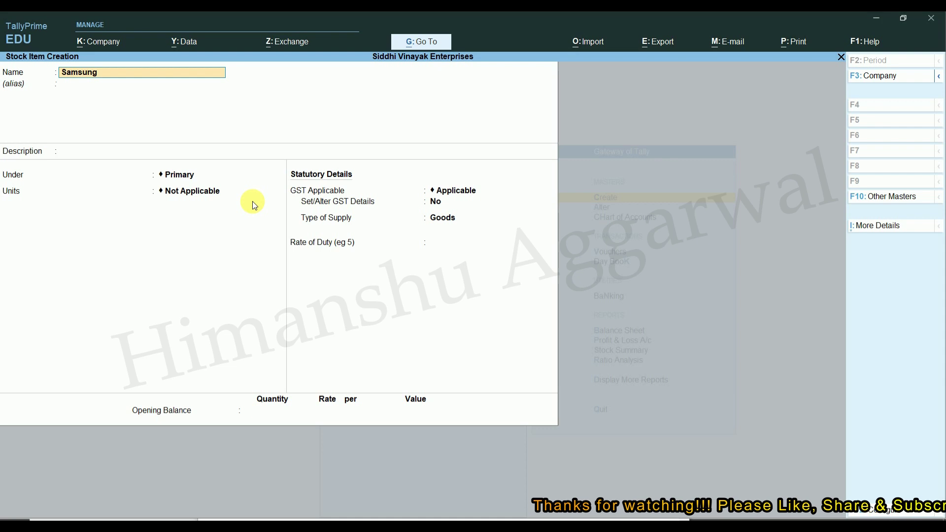
{"action": "type", "text": " S"}
{"action": "key", "text": "Return"}
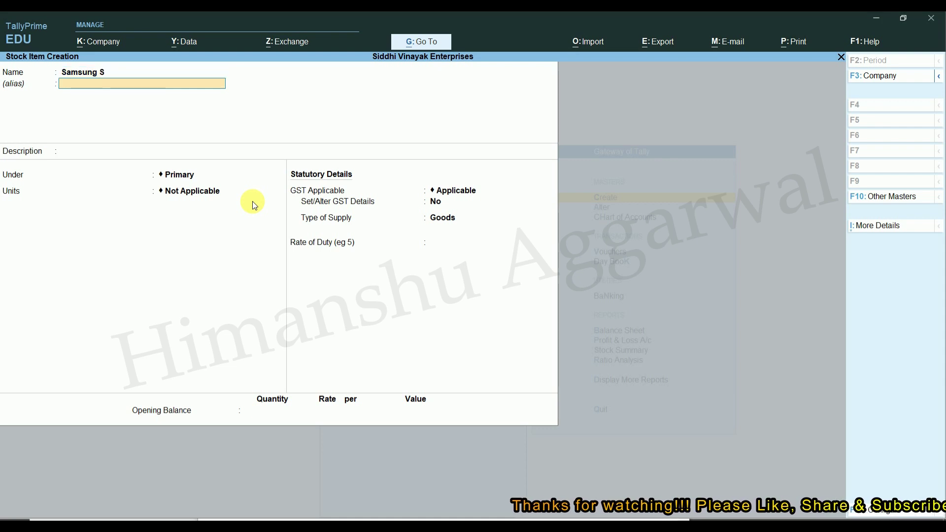
{"action": "key", "text": "BackSpace"}
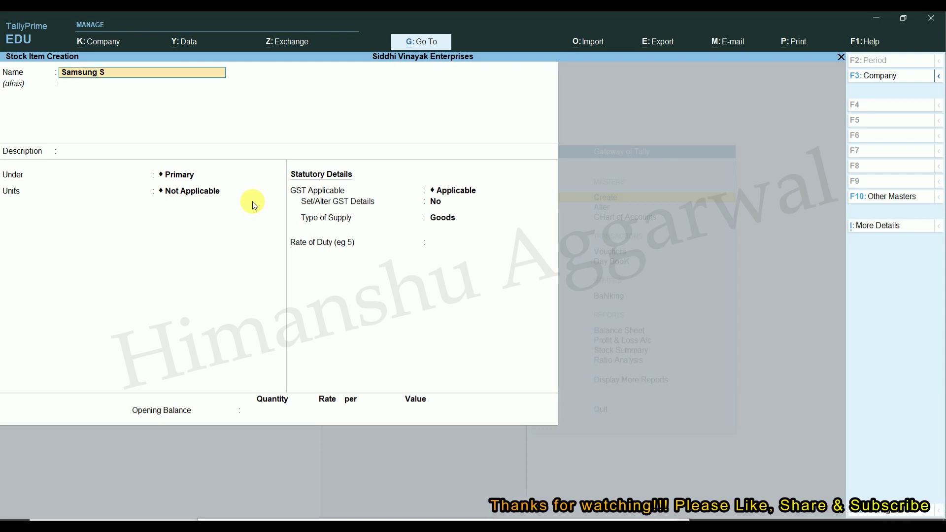
{"action": "type", "text": "20"}
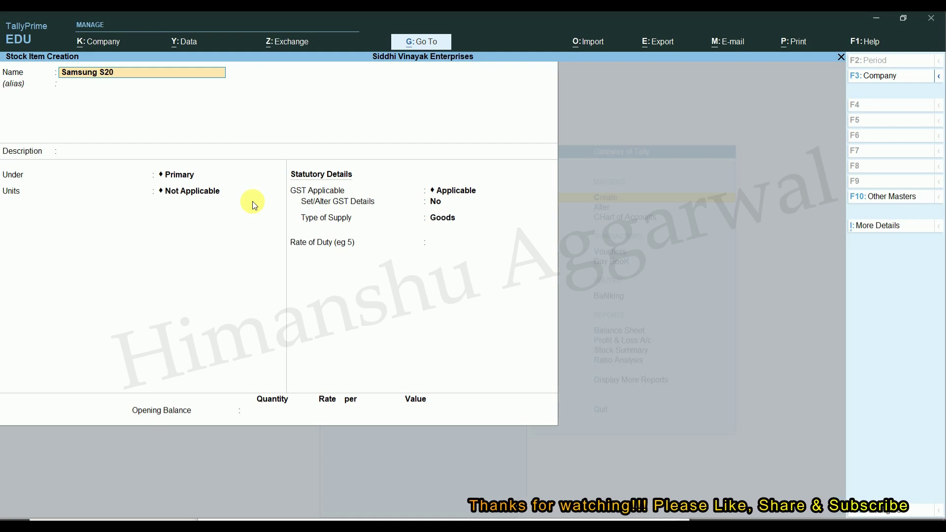
{"action": "type", "text": " (128GB"}
{"action": "key", "text": "Return"}
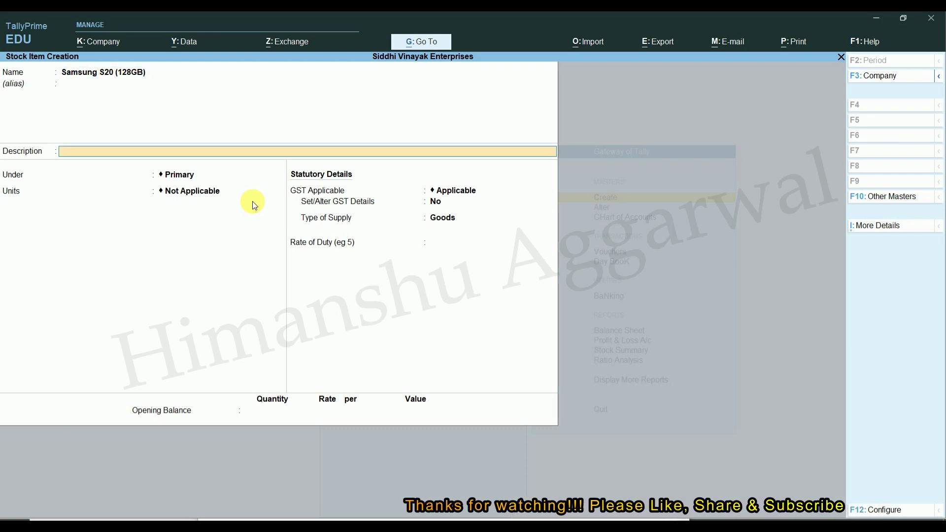
{"action": "key", "text": "Return"}
{"action": "key", "text": "Down"}
{"action": "key", "text": "Down"}
{"action": "key", "text": "Down"}
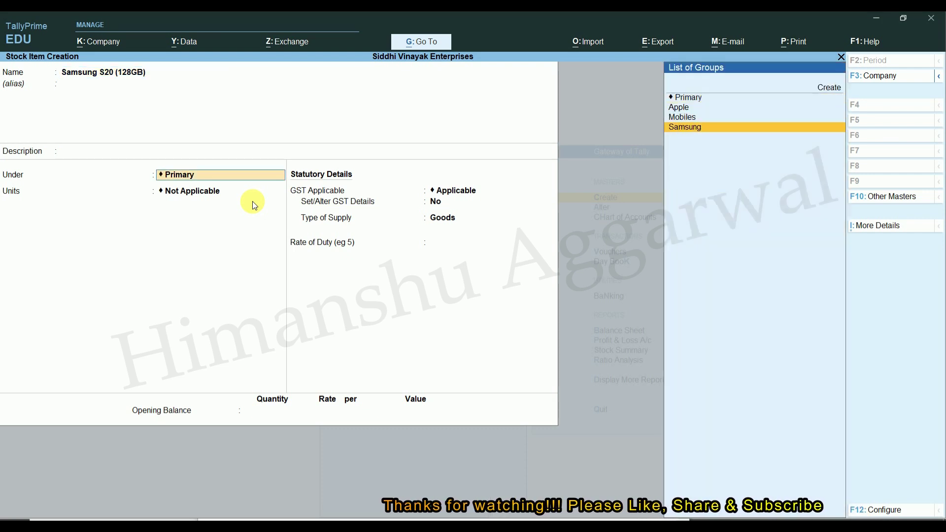
{"action": "key", "text": "Return"}
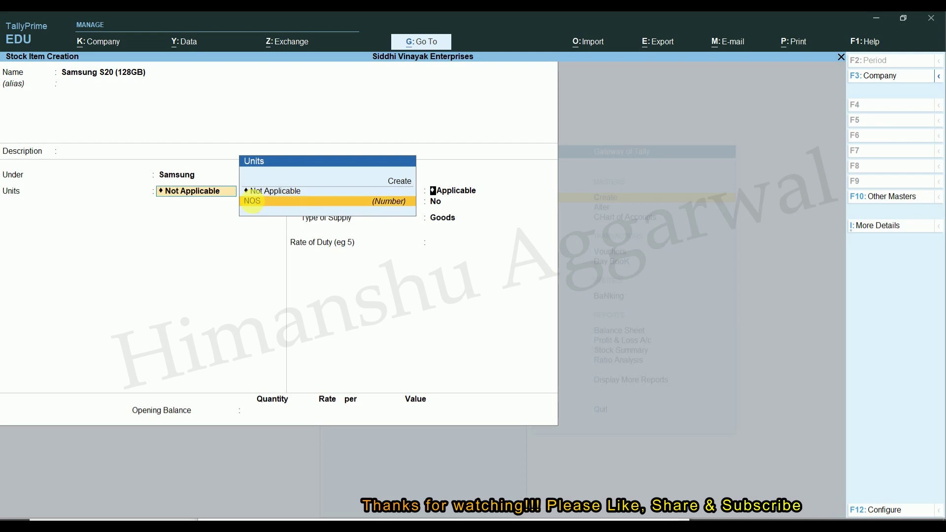
{"action": "key", "text": "Return"}
{"action": "key", "text": "Return"}
{"action": "key", "text": "Return"}
{"action": "key", "text": "Return"}
{"action": "key", "text": "Return"}
{"action": "key", "text": "Return"}
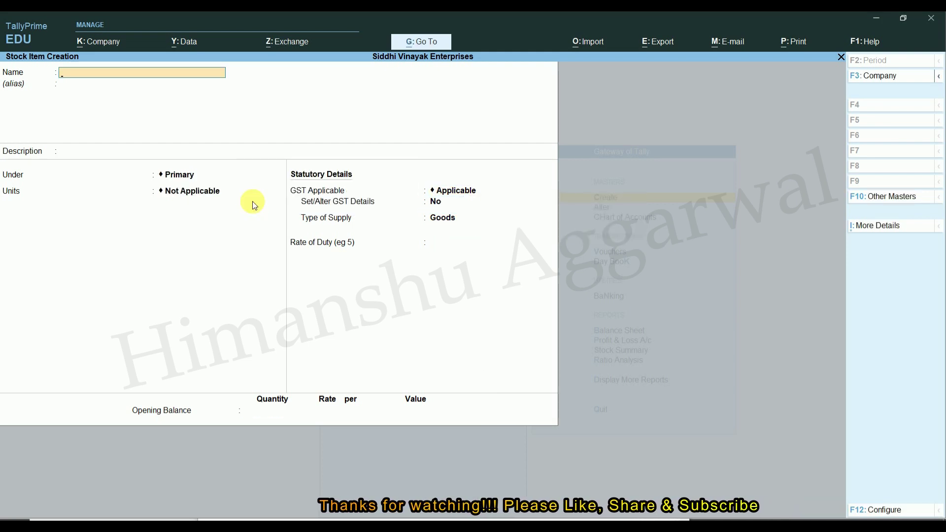
{"action": "key", "text": "Escape"}
{"action": "key", "text": "Escape"}
{"action": "key", "text": "Escape"}
{"action": "key", "text": "Escape"}
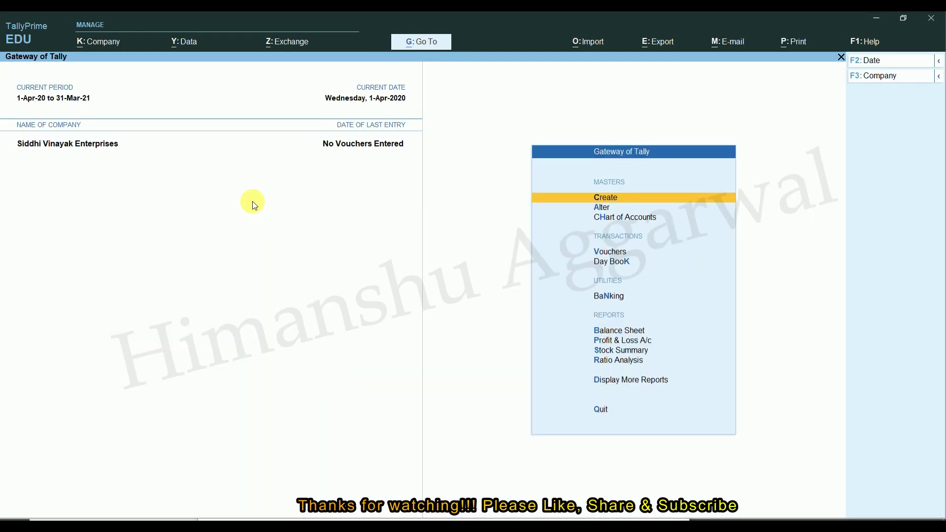
Step: Open voucher entry and switch to a Purchase voucher
{"action": "key", "text": "Down"}
{"action": "key", "text": "Down"}
{"action": "key", "text": "Down"}
{"action": "key", "text": "Return"}
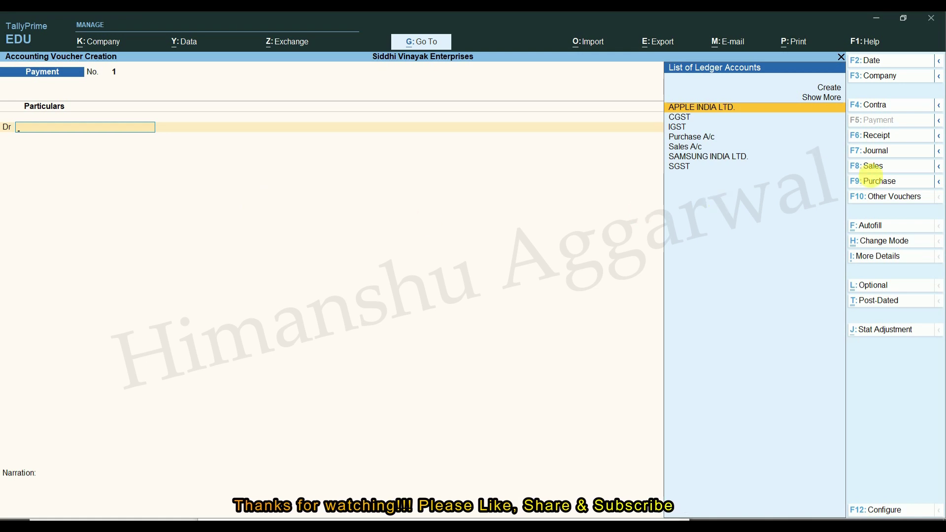
{"action": "left_click", "coordinate": [878, 181]}
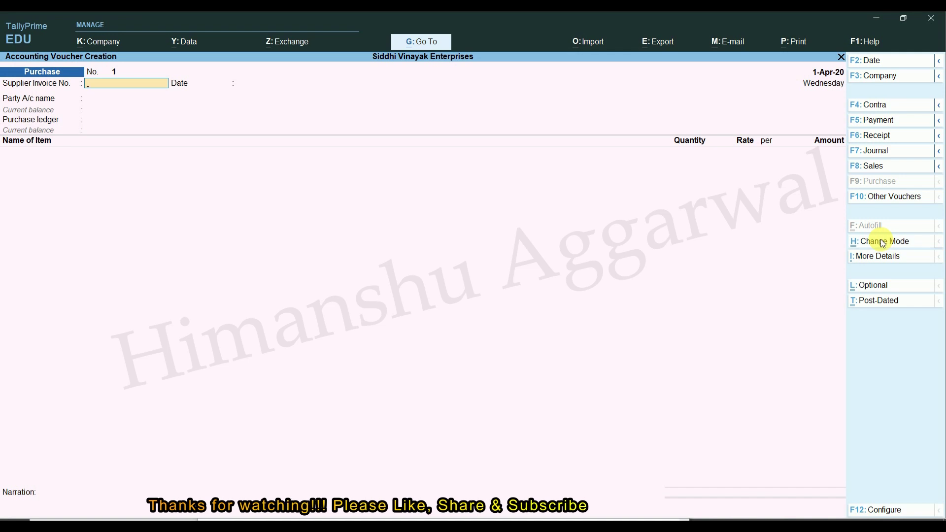
Step: Try the Accounting Invoice and As Voucher entry modes on the purchase voucher
{"action": "left_click", "coordinate": [885, 241]}
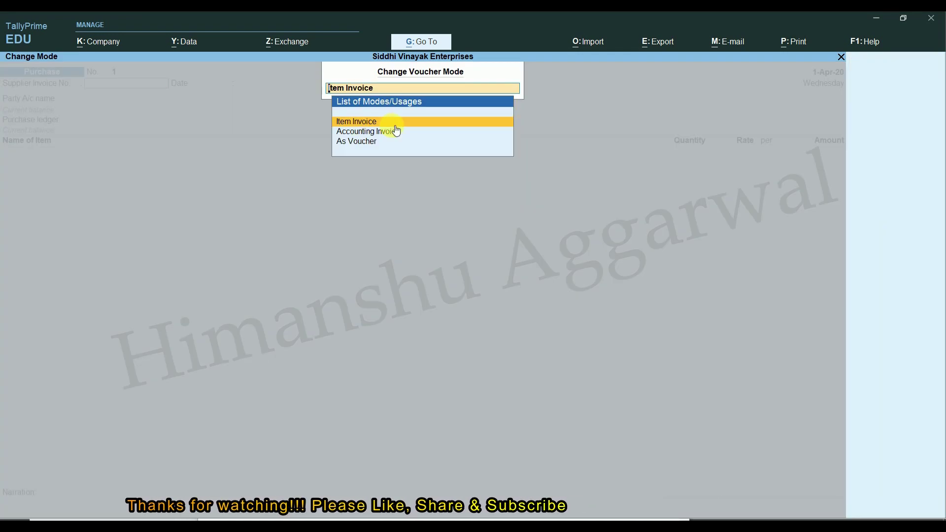
{"action": "left_click", "coordinate": [368, 142]}
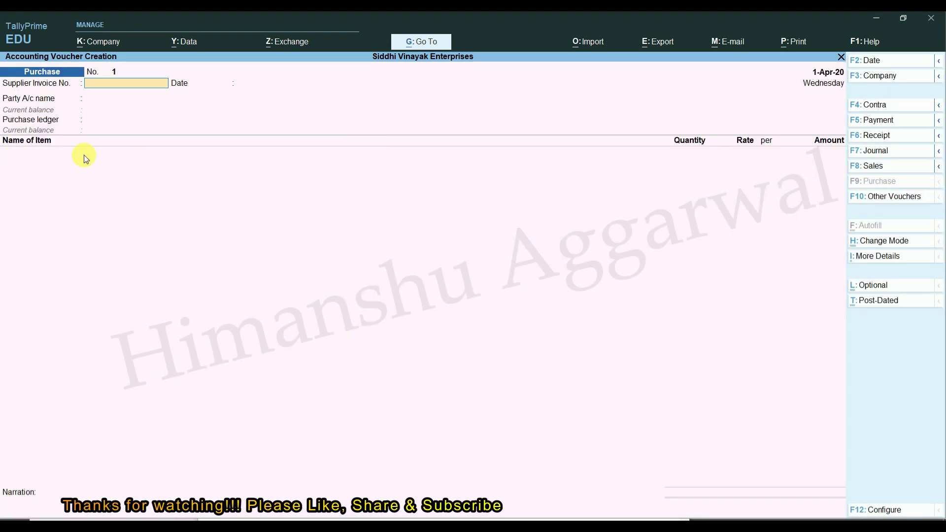
{"action": "left_click", "coordinate": [895, 242]}
{"action": "key", "text": "Down"}
{"action": "key", "text": "Return"}
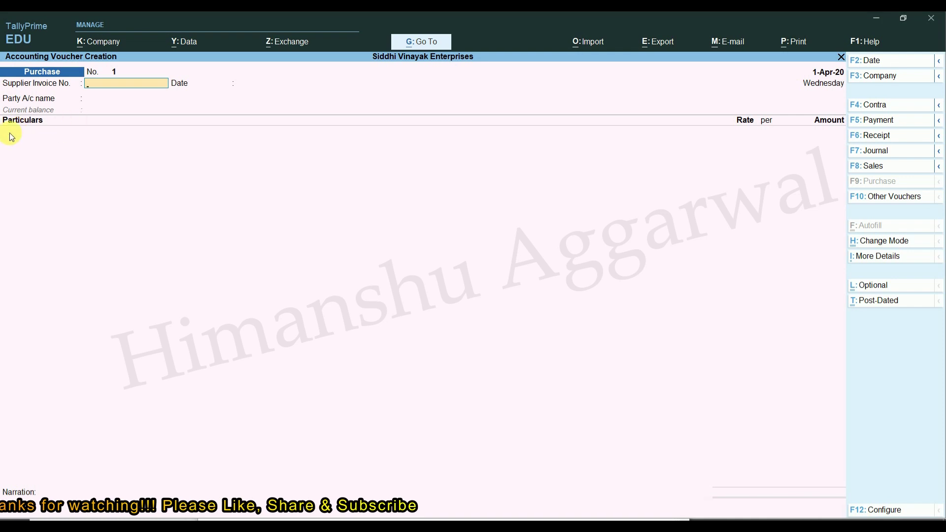
{"action": "left_click", "coordinate": [894, 241]}
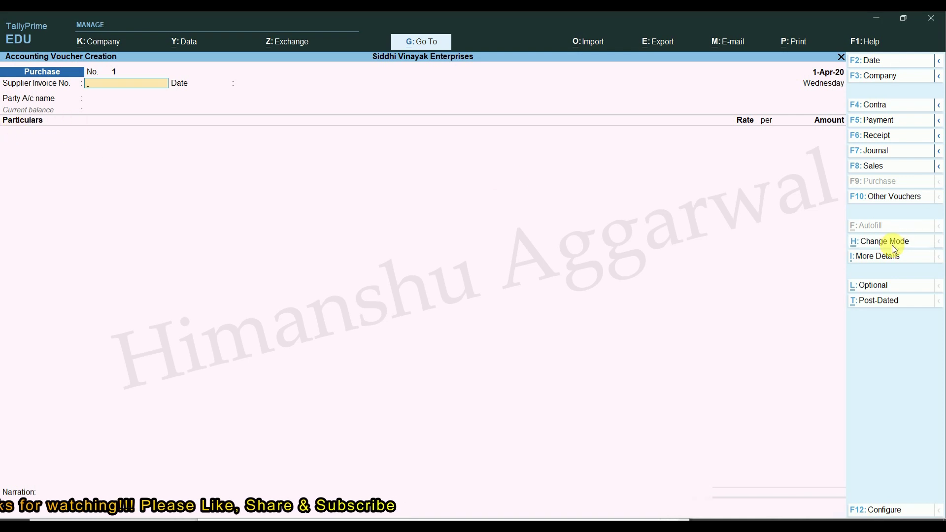
{"action": "key", "text": "Down"}
{"action": "key", "text": "Return"}
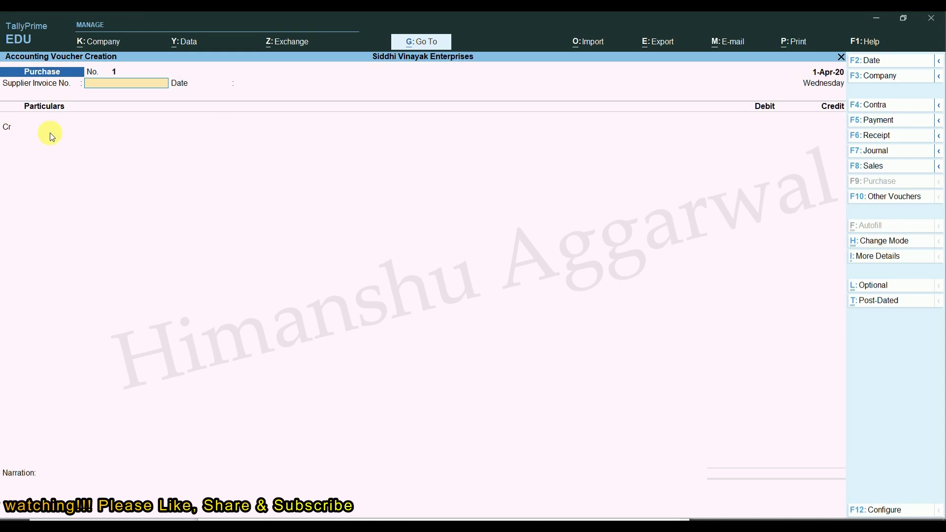
Step: Switch back to Item Invoice mode and dismiss the additional details list
{"action": "left_click", "coordinate": [885, 239]}
{"action": "key", "text": "Up"}
{"action": "key", "text": "Up"}
{"action": "key", "text": "Return"}
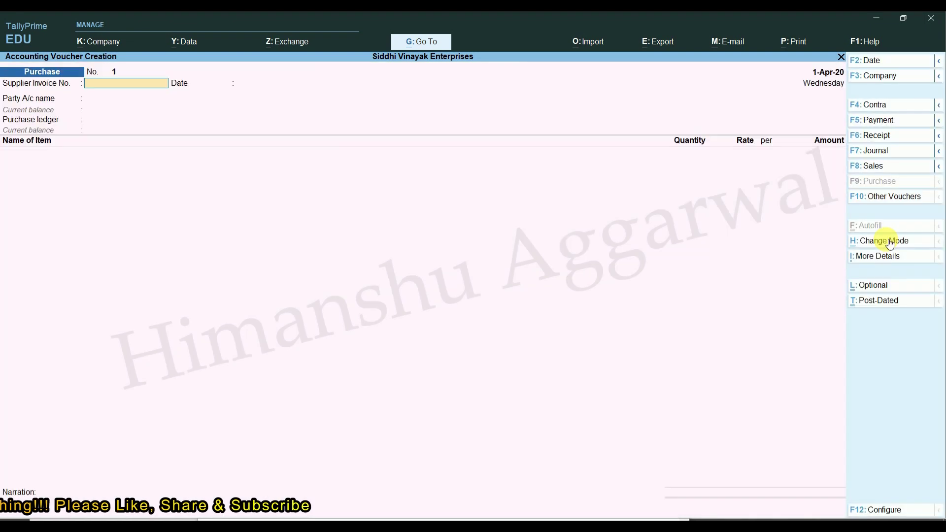
{"action": "left_click", "coordinate": [887, 256]}
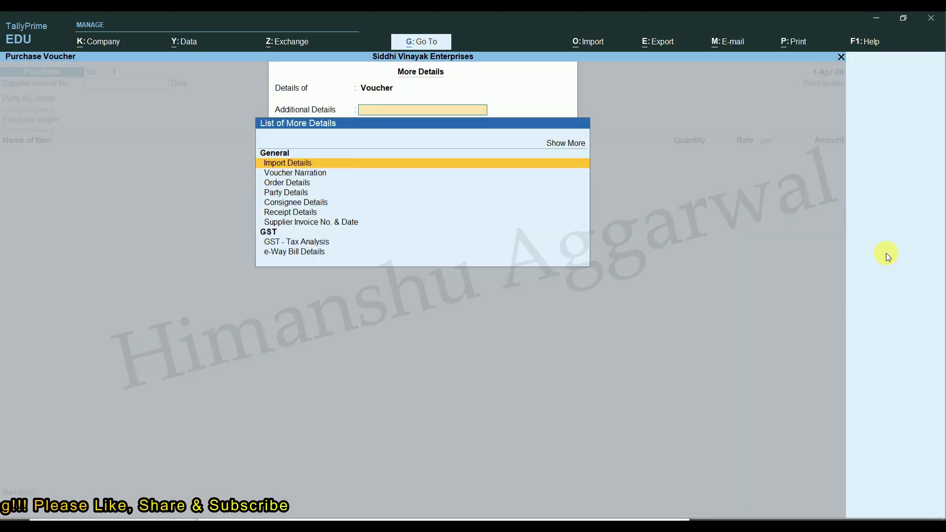
{"action": "key", "text": "Escape"}
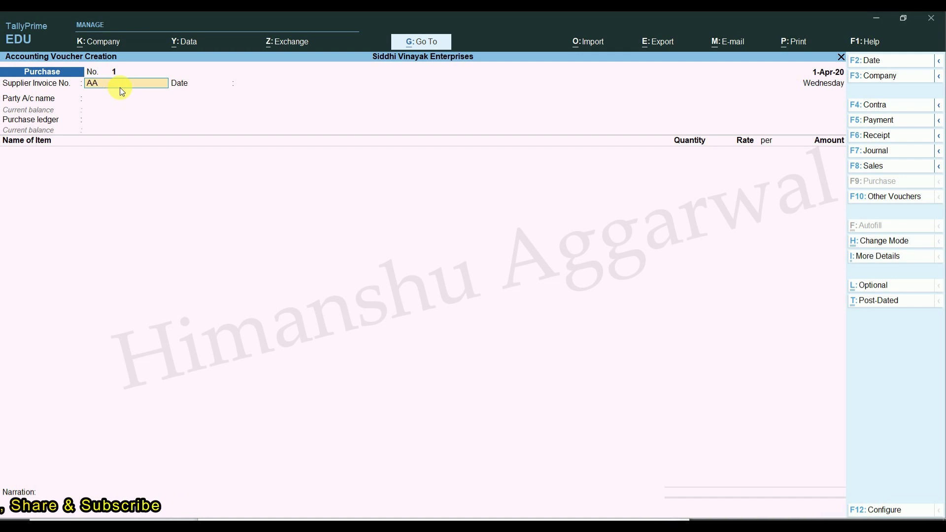
Step: Enter invoice APPLE/001 dated 1-Apr-20, party APPLE INDIA LTD. and ledger Purchase A/c
{"action": "type", "text": "PP"}
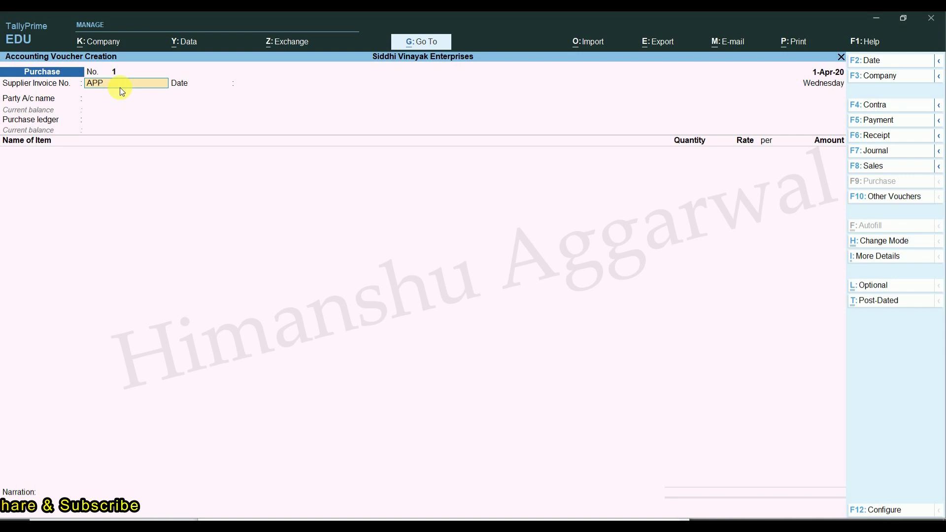
{"action": "type", "text": "LE/01"}
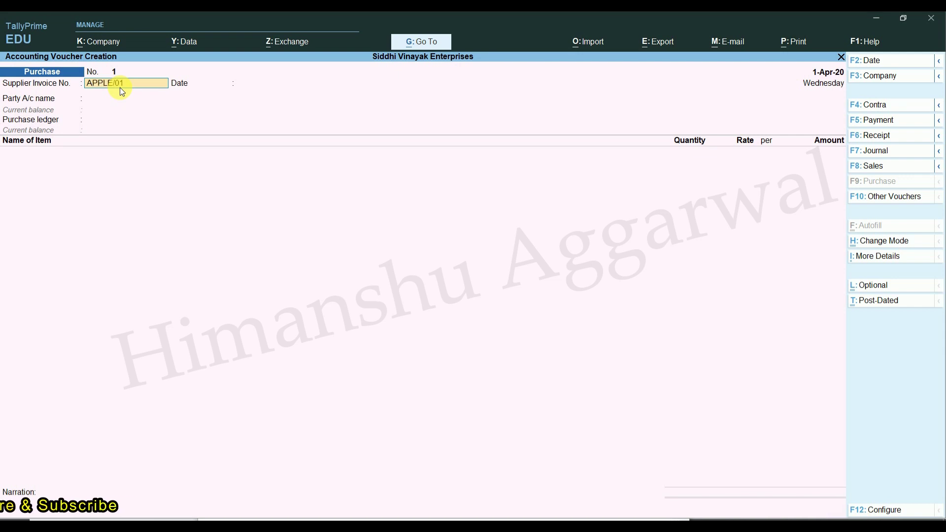
{"action": "key", "text": "BackSpace"}
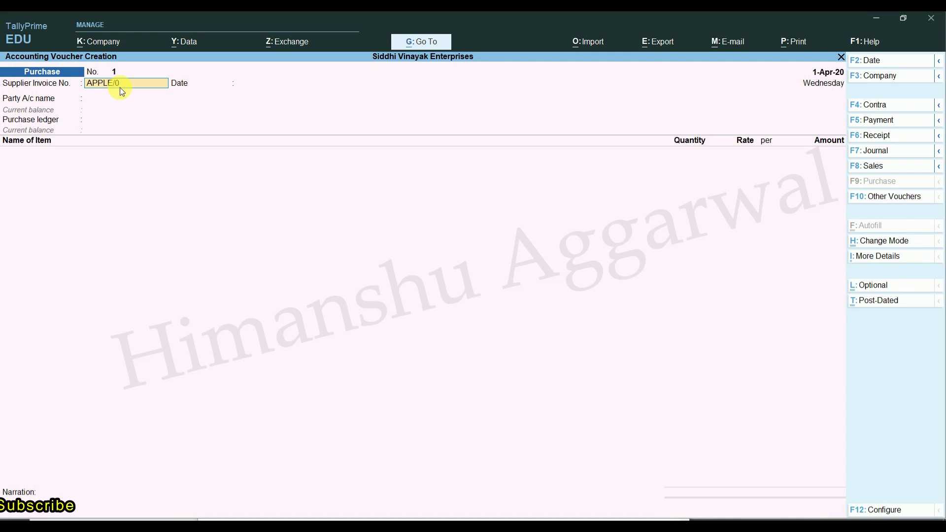
{"action": "type", "text": "01"}
{"action": "key", "text": "Return"}
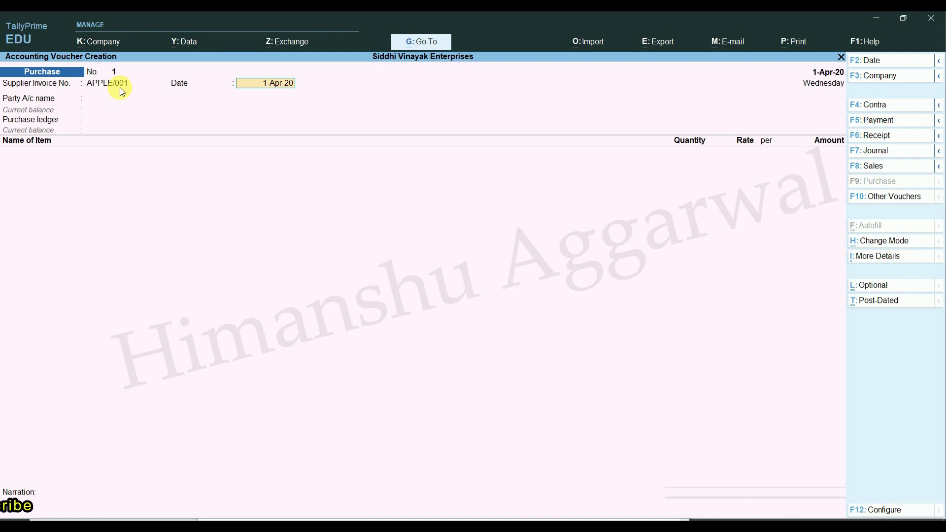
{"action": "key", "text": "Return"}
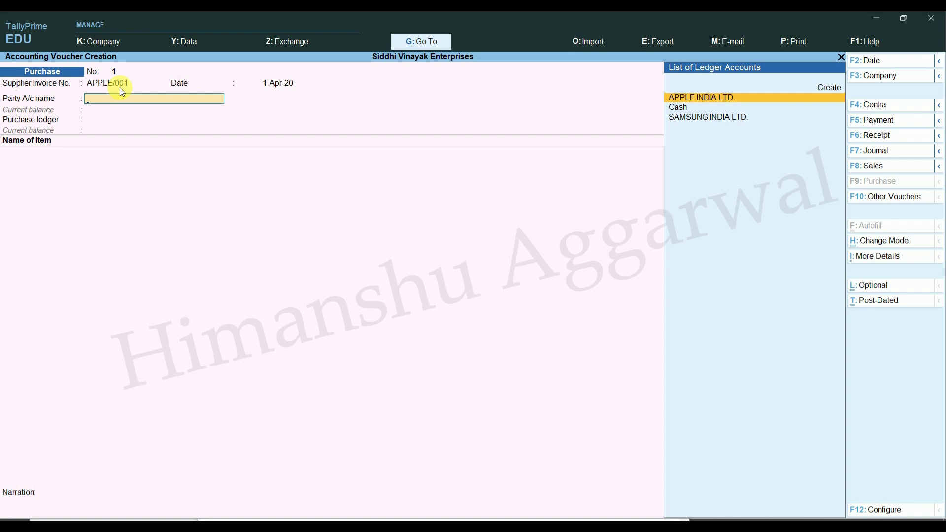
{"action": "key", "text": "Return"}
{"action": "key", "text": "Return"}
{"action": "key", "text": "Return"}
{"action": "key", "text": "Return"}
{"action": "key", "text": "Return"}
{"action": "key", "text": "Return"}
{"action": "key", "text": "Return"}
{"action": "key", "text": "Return"}
{"action": "key", "text": "Return"}
{"action": "key", "text": "Return"}
{"action": "key", "text": "Return"}
{"action": "key", "text": "Return"}
{"action": "key", "text": "Return"}
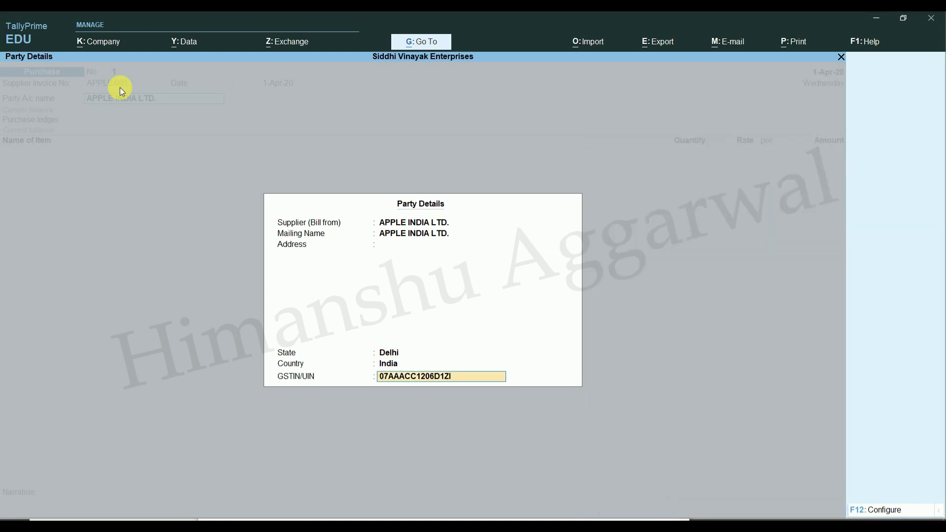
{"action": "key", "text": "Return"}
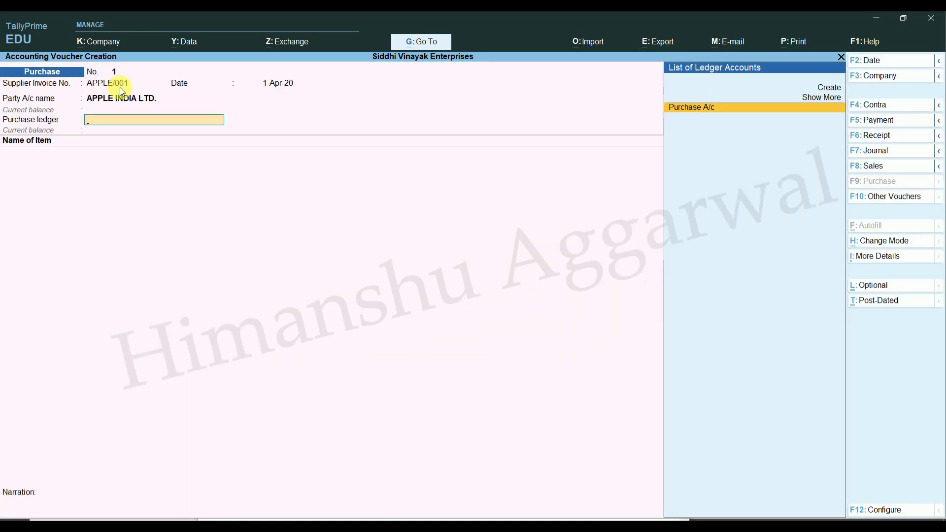
{"action": "key", "text": "Return"}
Step: Add 15 NOS of Apple Iphone 12(64GB) Black at 60,000 each
{"action": "type", "text": "A"}
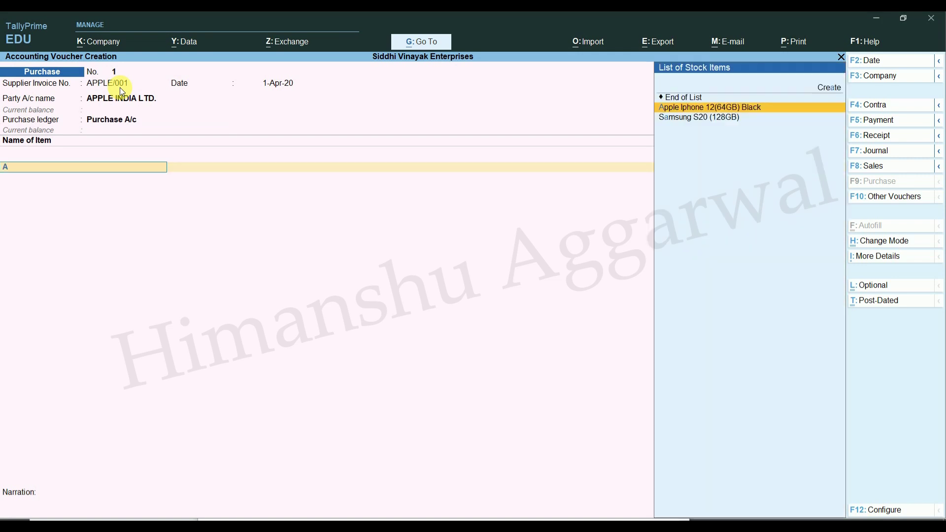
{"action": "key", "text": "Return"}
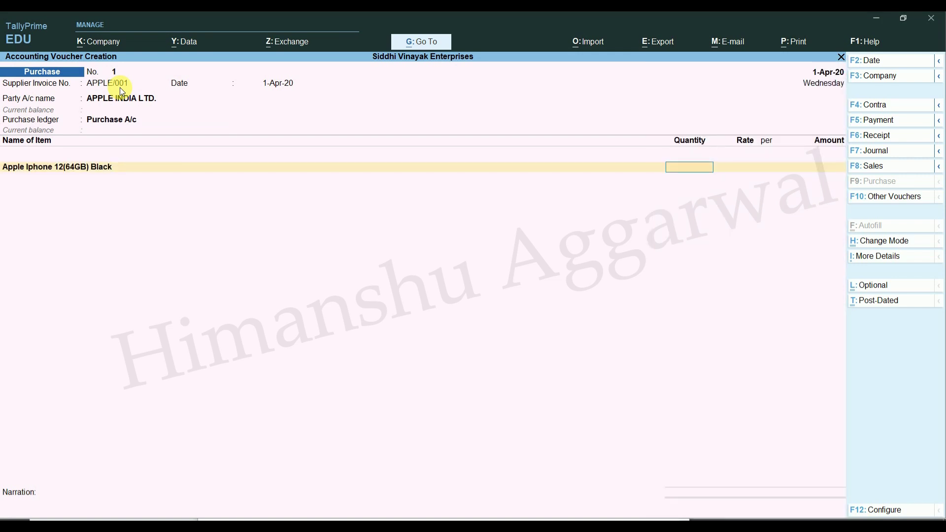
{"action": "type", "text": "10"}
{"action": "key", "text": "BackSpace"}
{"action": "key", "text": "BackSpace"}
{"action": "type", "text": "15"}
{"action": "key", "text": "Return"}
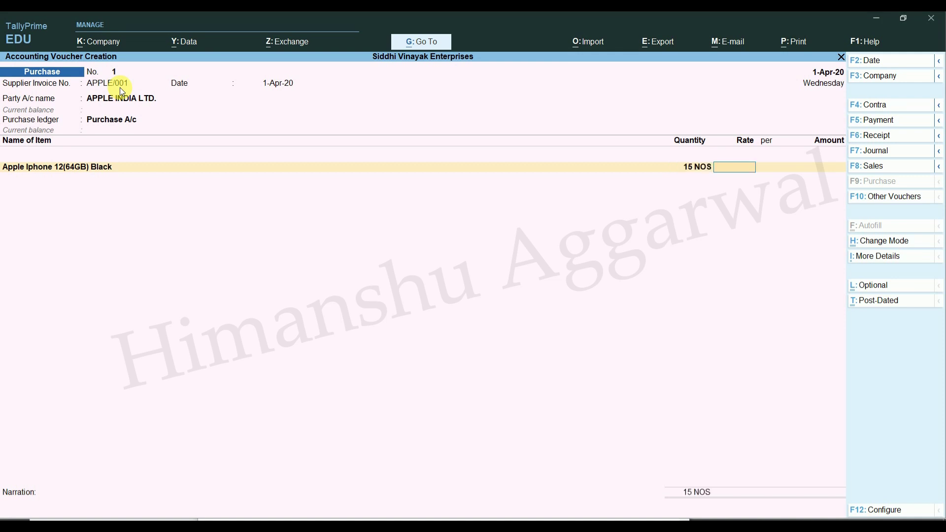
{"action": "type", "text": "60000"}
{"action": "key", "text": "Return"}
{"action": "key", "text": "Return"}
{"action": "key", "text": "Return"}
{"action": "key", "text": "Return"}
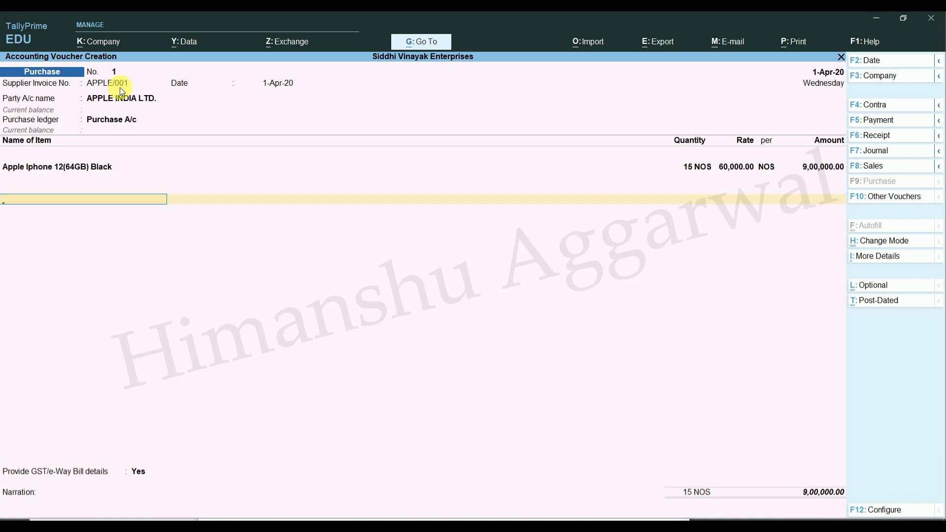
Step: Add SGST and CGST of 81,000 each, bringing the total to 10,62,000
{"action": "type", "text": "s"}
{"action": "key", "text": "Return"}
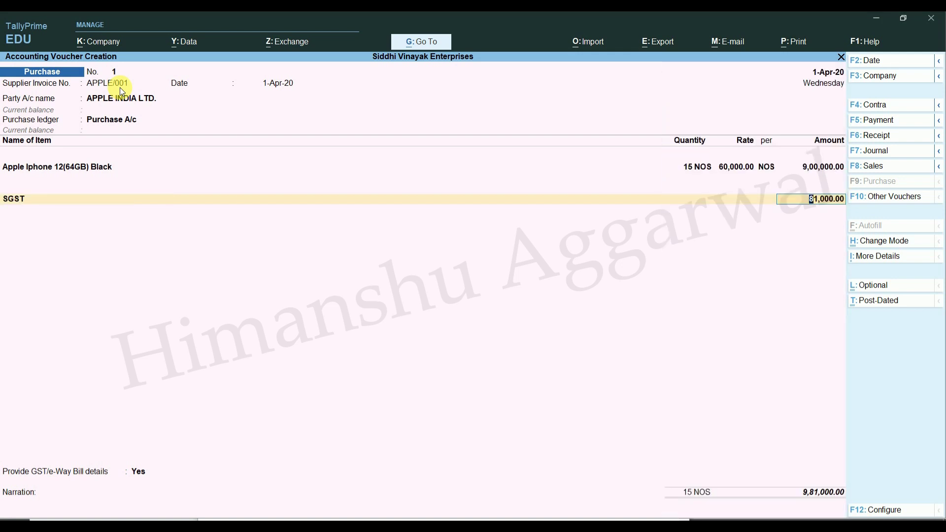
{"action": "key", "text": "Return"}
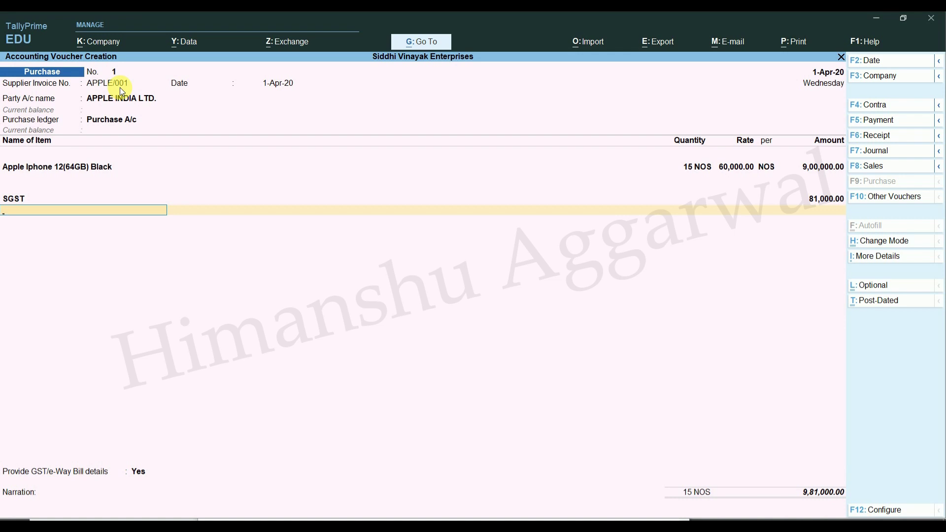
{"action": "type", "text": "c"}
{"action": "key", "text": "Return"}
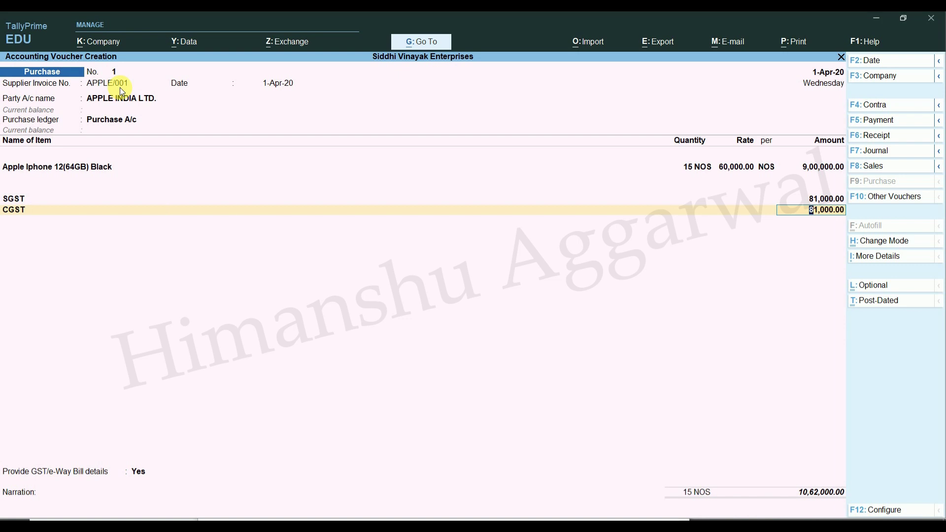
{"action": "key", "text": "Return"}
{"action": "key", "text": "Return"}
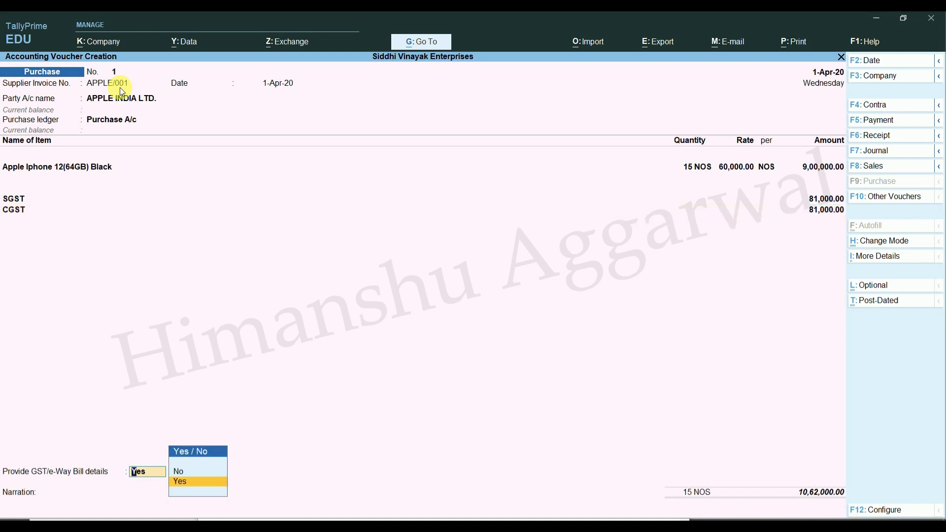
Step: Decline e-Way Bill details and record bill New Ref APPLE/001, 30 days, Cr
{"action": "key", "text": "Up"}
{"action": "key", "text": "Return"}
{"action": "key", "text": "Return"}
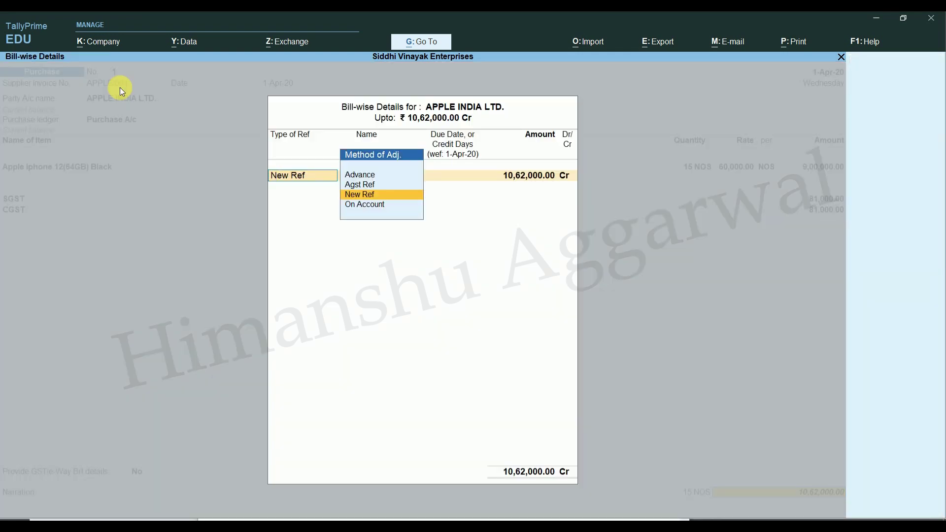
{"action": "key", "text": "Return"}
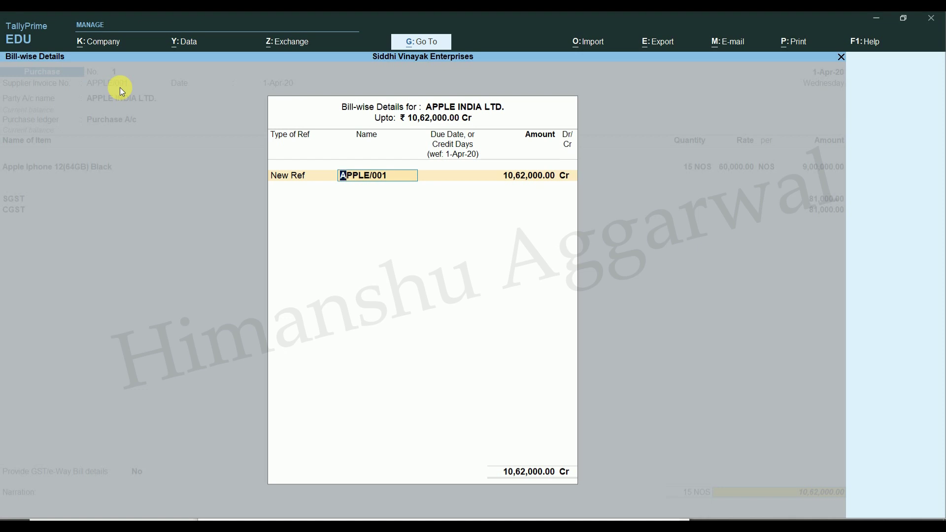
{"action": "key", "text": "BackSpace"}
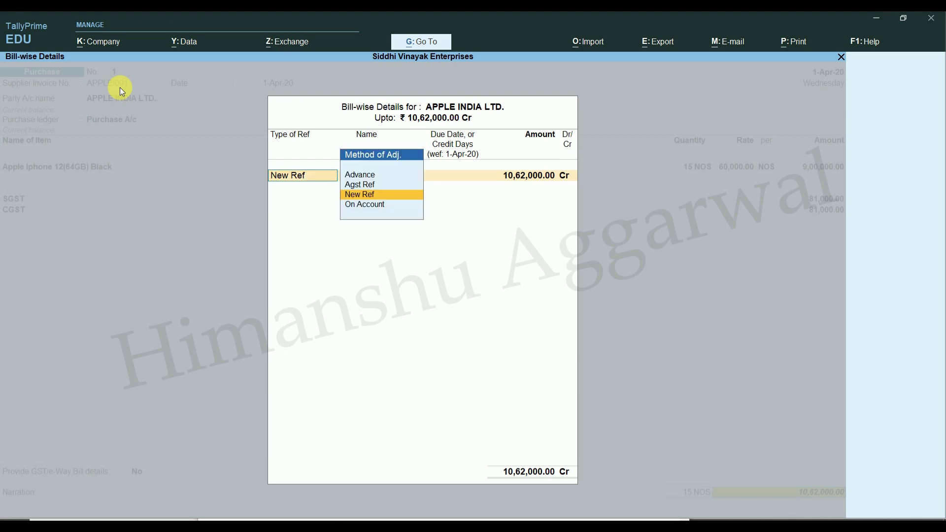
{"action": "key", "text": "Return"}
{"action": "key", "text": "Return"}
{"action": "type", "text": "30"}
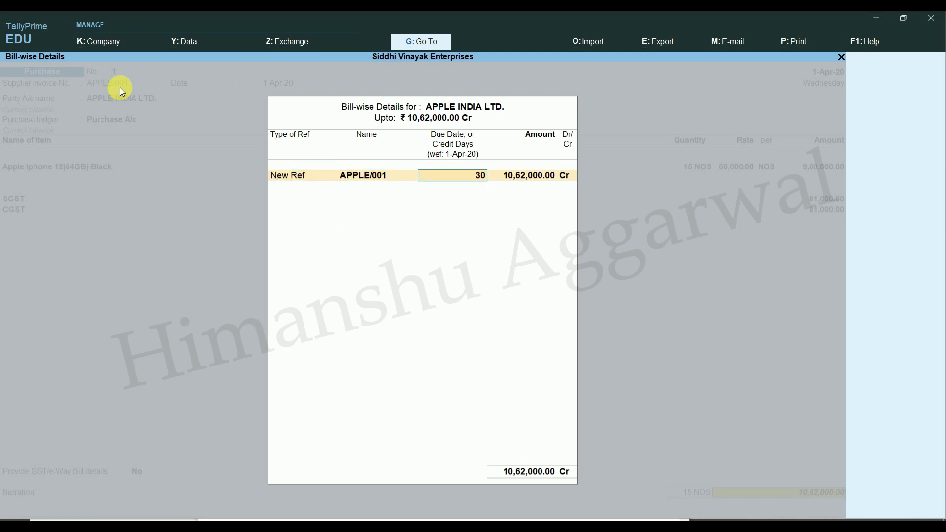
{"action": "key", "text": "Return"}
{"action": "key", "text": "Return"}
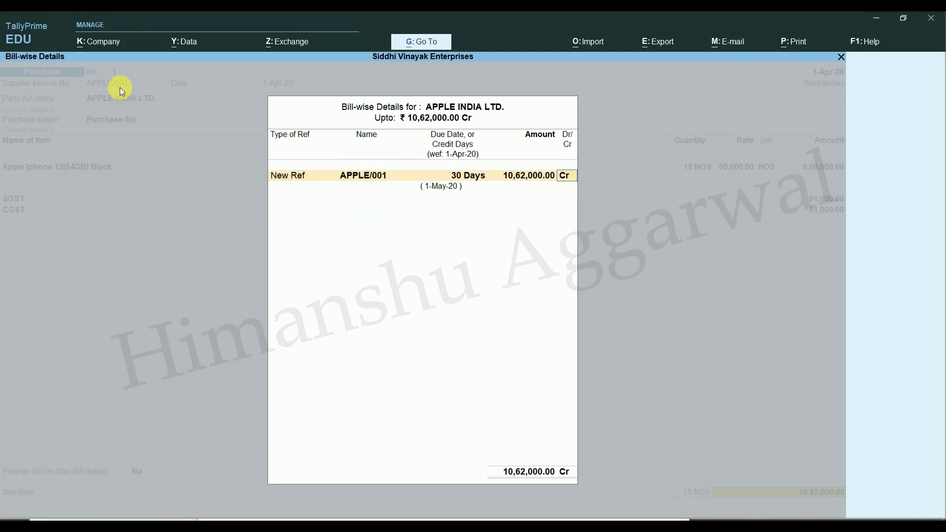
{"action": "key", "text": "Return"}
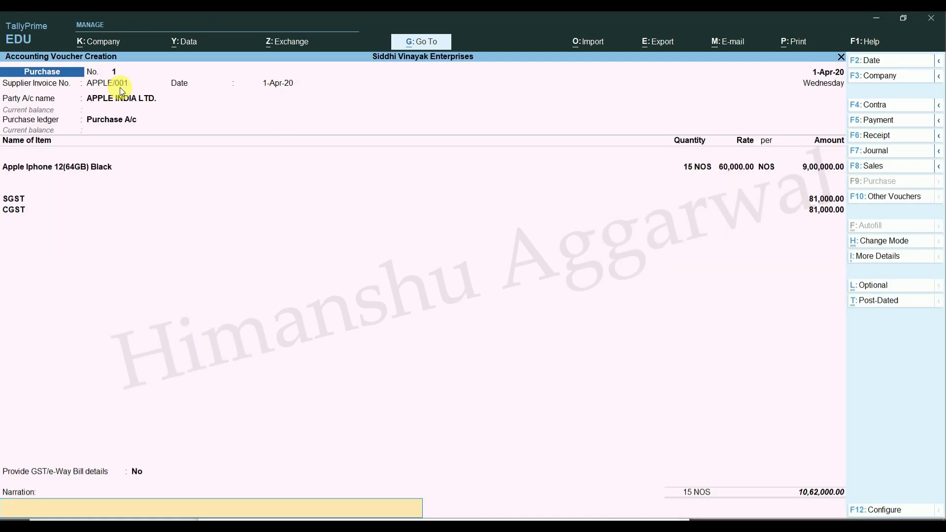
{"action": "key", "text": "Return"}
{"action": "key", "text": "Return"}
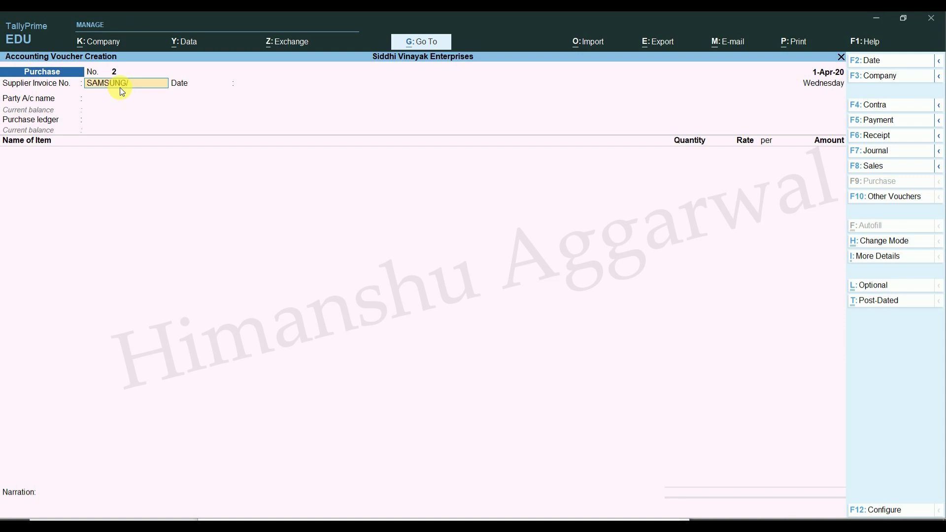
Step: Enter invoice SAMSUNG/001, party SAMSUNG INDIA LTD. and ledger Purchase A/c
{"action": "type", "text": "1"}
{"action": "key", "text": "Return"}
{"action": "key", "text": "Return"}
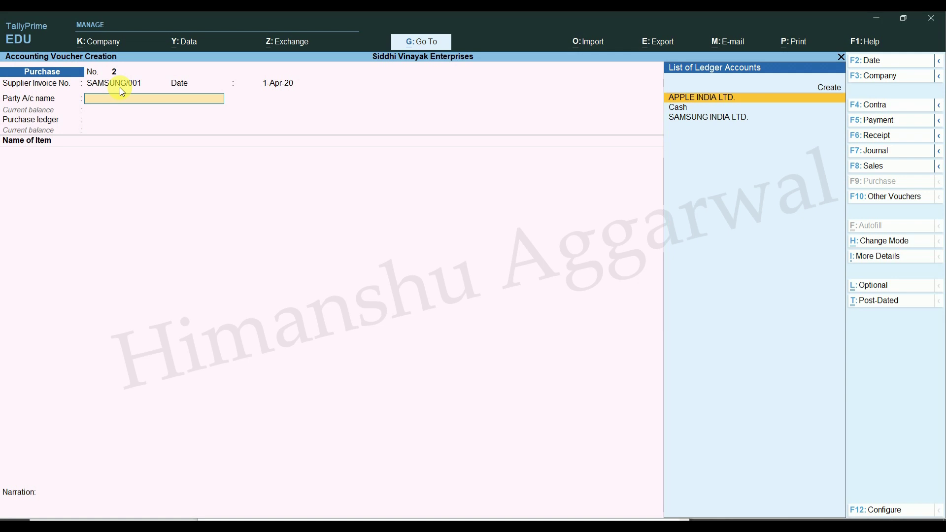
{"action": "key", "text": "Down"}
{"action": "key", "text": "Down"}
{"action": "key", "text": "Return"}
{"action": "key", "text": "Return"}
{"action": "key", "text": "Return"}
{"action": "key", "text": "Return"}
{"action": "key", "text": "Return"}
{"action": "key", "text": "Return"}
{"action": "key", "text": "Return"}
{"action": "key", "text": "Return"}
{"action": "key", "text": "Return"}
{"action": "key", "text": "Return"}
{"action": "key", "text": "Return"}
{"action": "key", "text": "Return"}
{"action": "key", "text": "Return"}
{"action": "key", "text": "Return"}
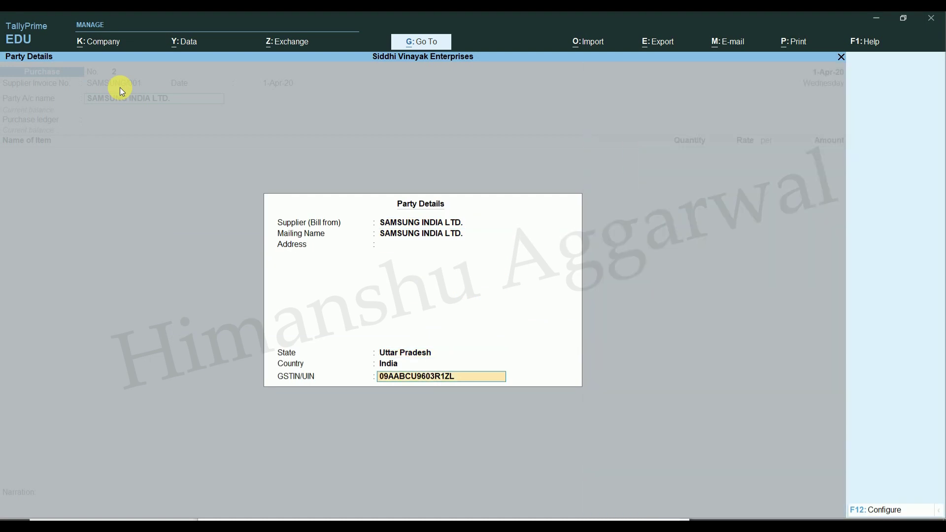
{"action": "key", "text": "Return"}
{"action": "key", "text": "Return"}
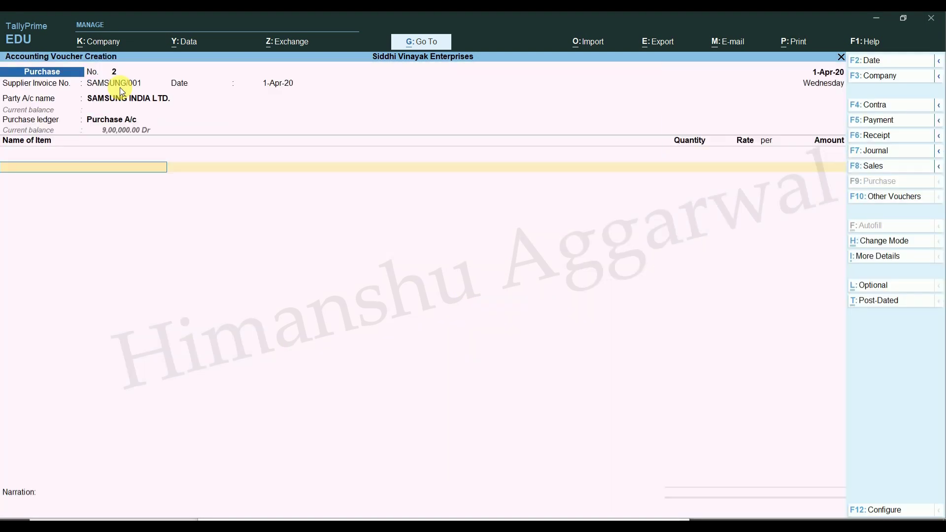
{"action": "type", "text": "S"}
{"action": "key", "text": "Return"}
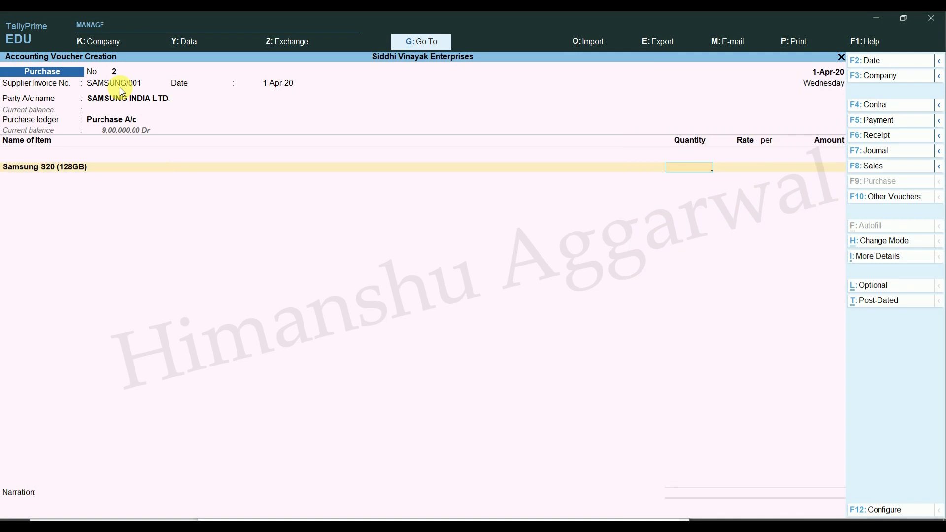
Step: Add 10 NOS of Samsung S20 (128GB) at 50,000 each plus 90,000 IGST
{"action": "type", "text": "10"}
{"action": "key", "text": "Return"}
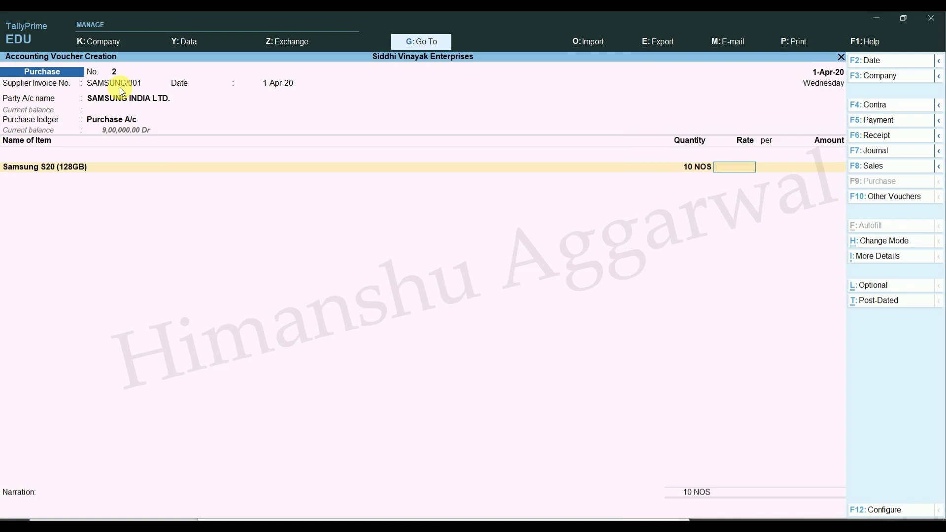
{"action": "type", "text": "50000"}
{"action": "key", "text": "Return"}
{"action": "key", "text": "Return"}
{"action": "key", "text": "Return"}
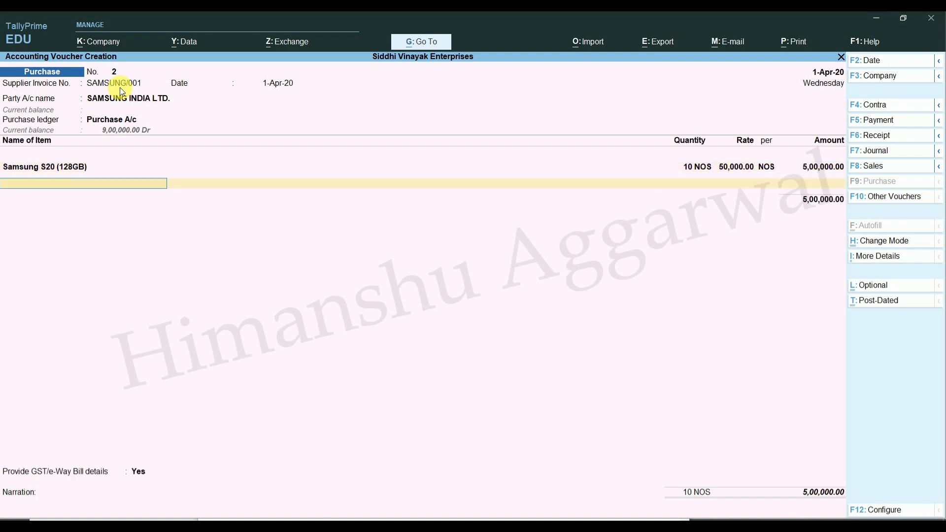
{"action": "key", "text": "Return"}
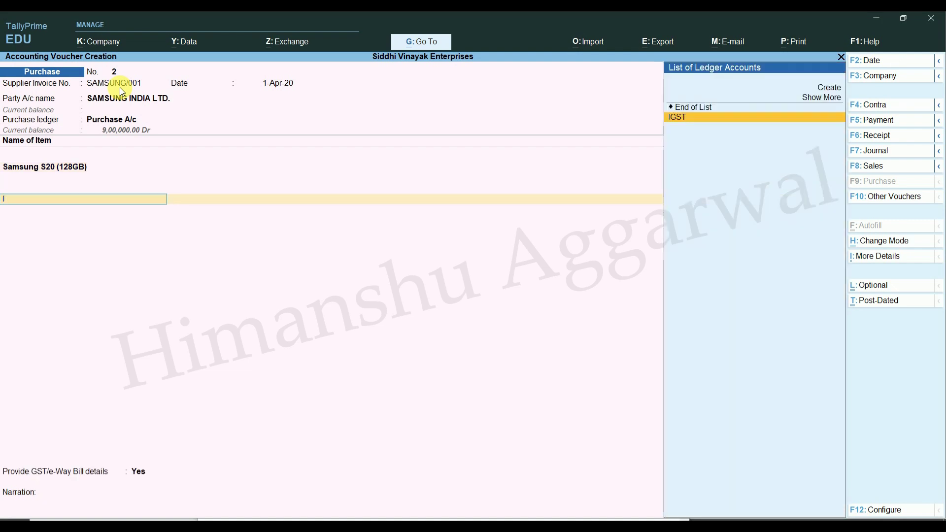
{"action": "key", "text": "Return"}
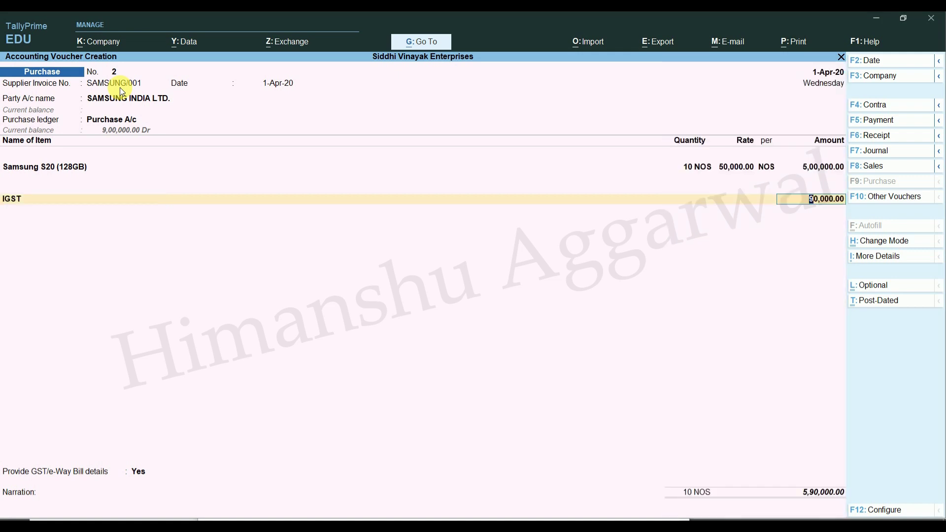
{"action": "key", "text": "Return"}
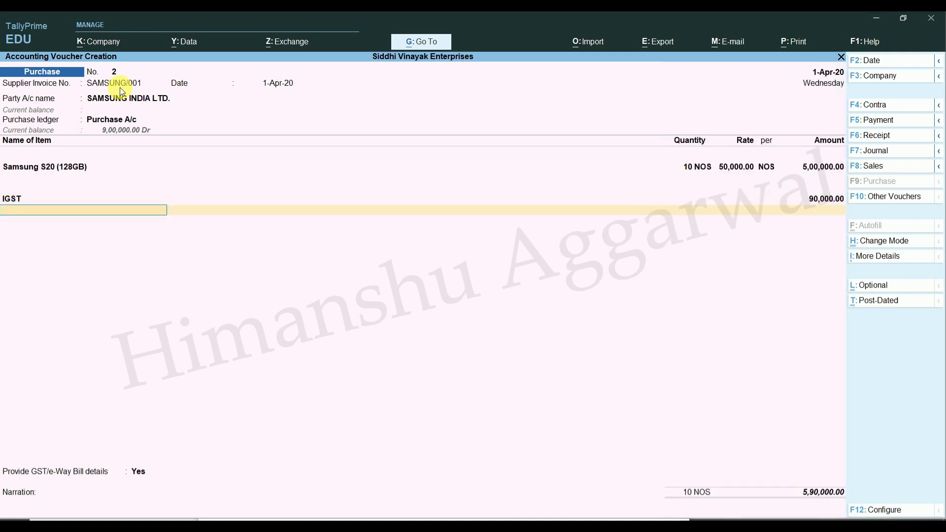
Step: Skip e-Way Bill details, accept bill reference SAMSUNG/001 as credit, and save the voucher
{"action": "key", "text": "Return"}
{"action": "key", "text": "Up"}
{"action": "key", "text": "Return"}
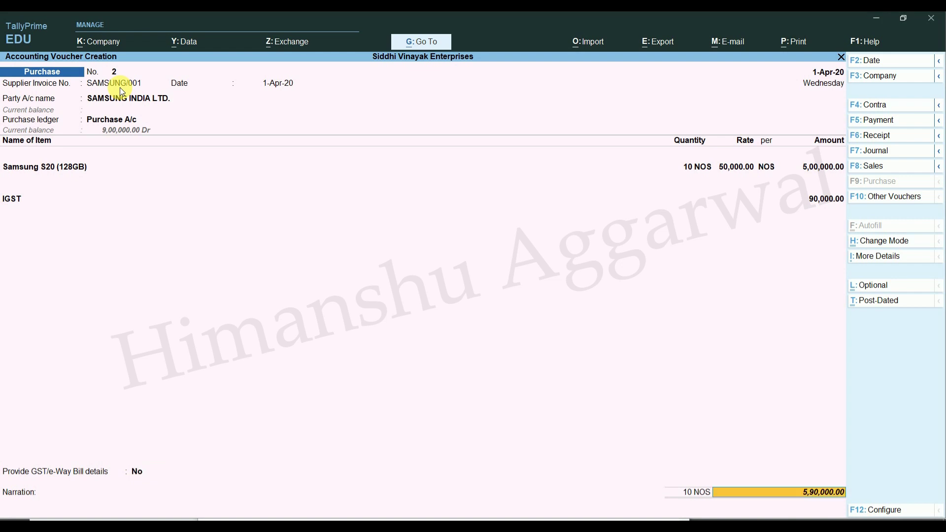
{"action": "key", "text": "Return"}
{"action": "key", "text": "Return"}
{"action": "key", "text": "Return"}
{"action": "key", "text": "Return"}
{"action": "key", "text": "Return"}
{"action": "key", "text": "Return"}
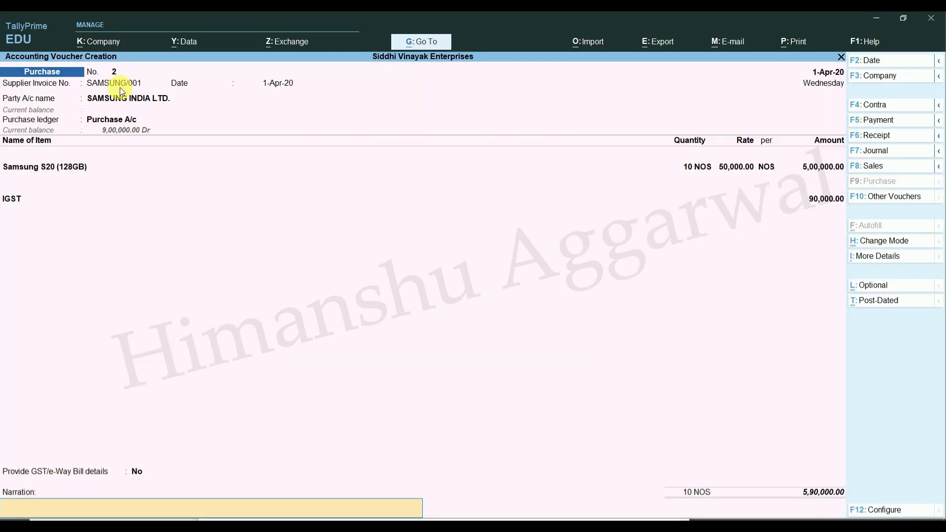
{"action": "key", "text": "Return"}
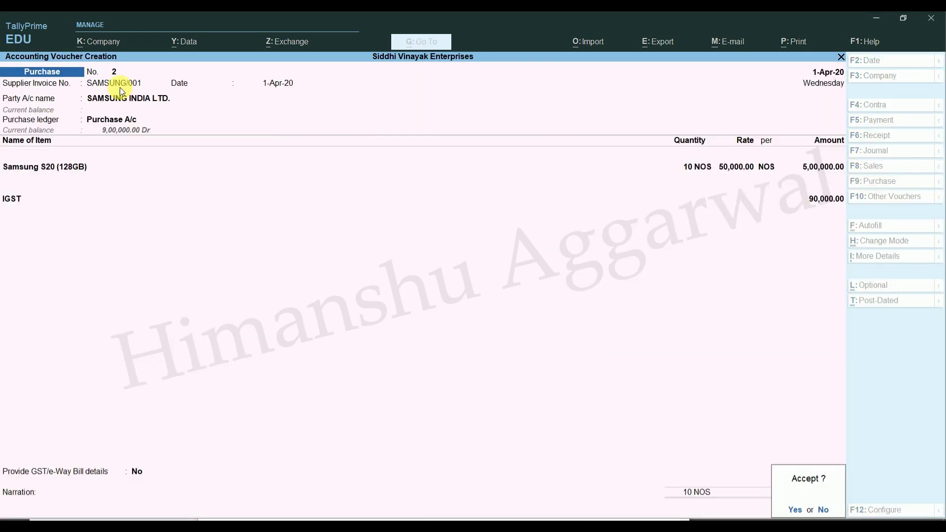
{"action": "key", "text": "Return"}
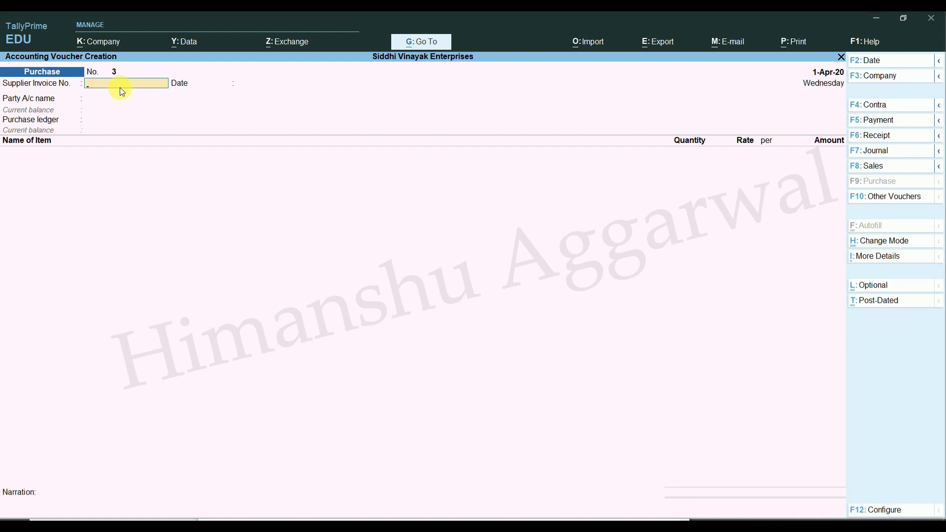
{"action": "key", "text": "Escape"}
Step: Reopen purchase voucher entry from the main menu
{"action": "key", "text": "Down"}
{"action": "key", "text": "Down"}
{"action": "key", "text": "Down"}
{"action": "key", "text": "Down"}
{"action": "key", "text": "Down"}
{"action": "key", "text": "Down"}
{"action": "key", "text": "Down"}
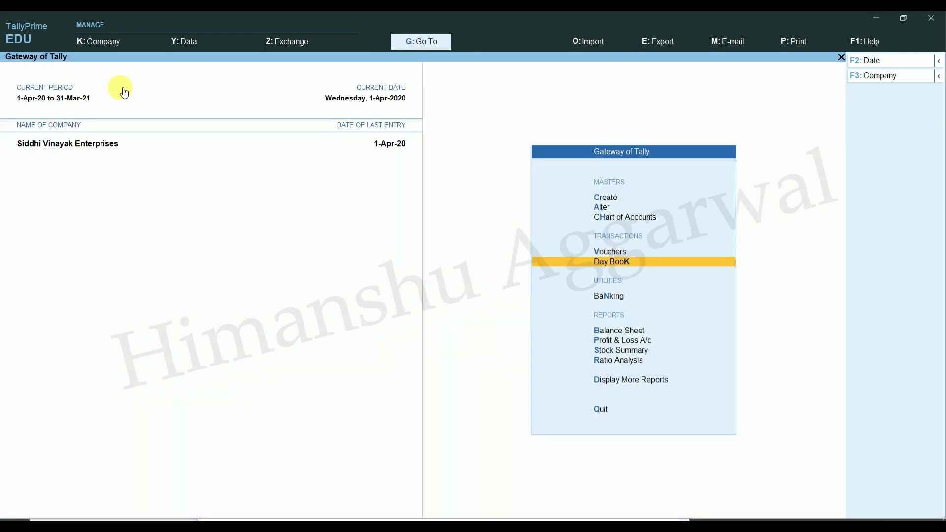
{"action": "key", "text": "Up"}
{"action": "key", "text": "Up"}
{"action": "key", "text": "Up"}
{"action": "key", "text": "Up"}
{"action": "key", "text": "Up"}
{"action": "key", "text": "Up"}
{"action": "key", "text": "Up"}
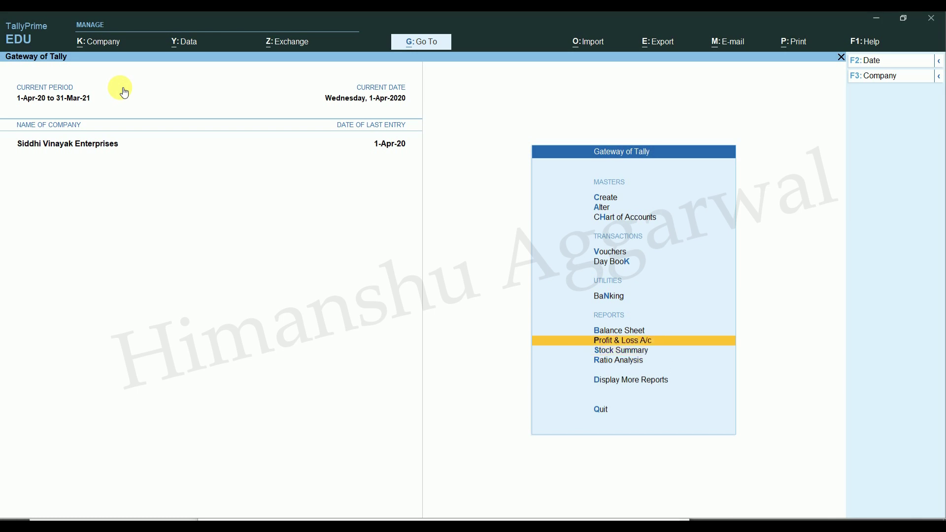
{"action": "key", "text": "Return"}
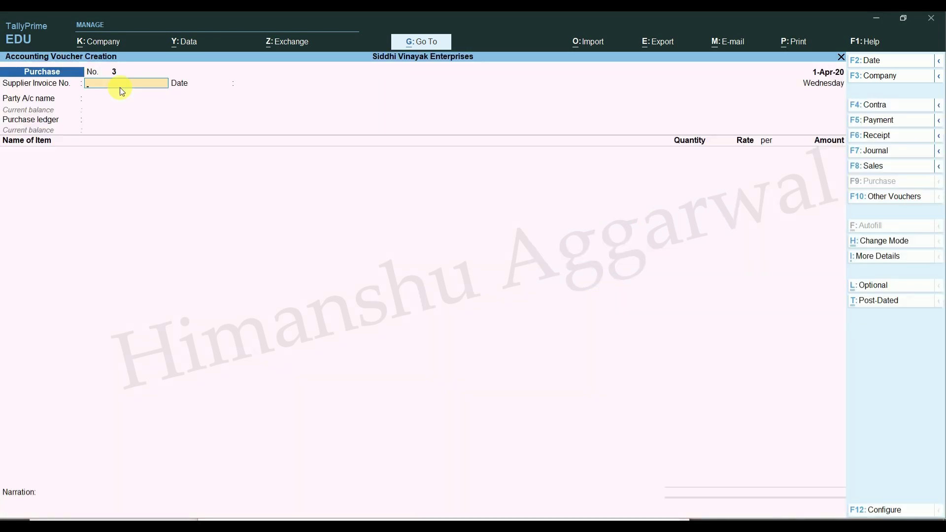
Step: Browse the GST reports list in the report finder, then close it
{"action": "left_click", "coordinate": [426, 44]}
{"action": "key", "text": "Down"}
{"action": "key", "text": "Down"}
{"action": "key", "text": "Down"}
{"action": "key", "text": "Down"}
{"action": "key", "text": "Down"}
{"action": "key", "text": "Down"}
{"action": "key", "text": "Down"}
{"action": "key", "text": "Down"}
{"action": "key", "text": "Down"}
{"action": "key", "text": "Down"}
{"action": "key", "text": "Down"}
{"action": "key", "text": "Down"}
{"action": "key", "text": "Down"}
{"action": "key", "text": "Down"}
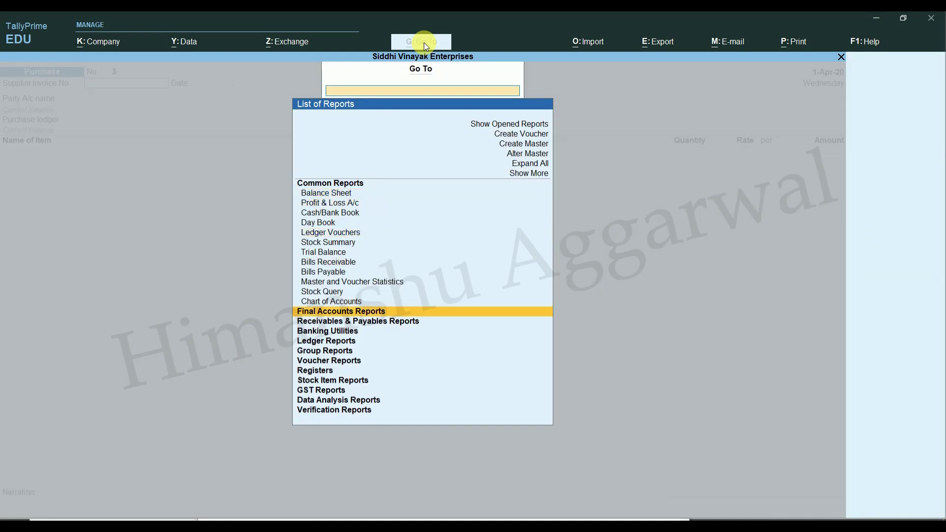
{"action": "key", "text": "Down"}
{"action": "key", "text": "Down"}
{"action": "key", "text": "Down"}
{"action": "key", "text": "Down"}
{"action": "key", "text": "Down"}
{"action": "key", "text": "Down"}
{"action": "key", "text": "Return"}
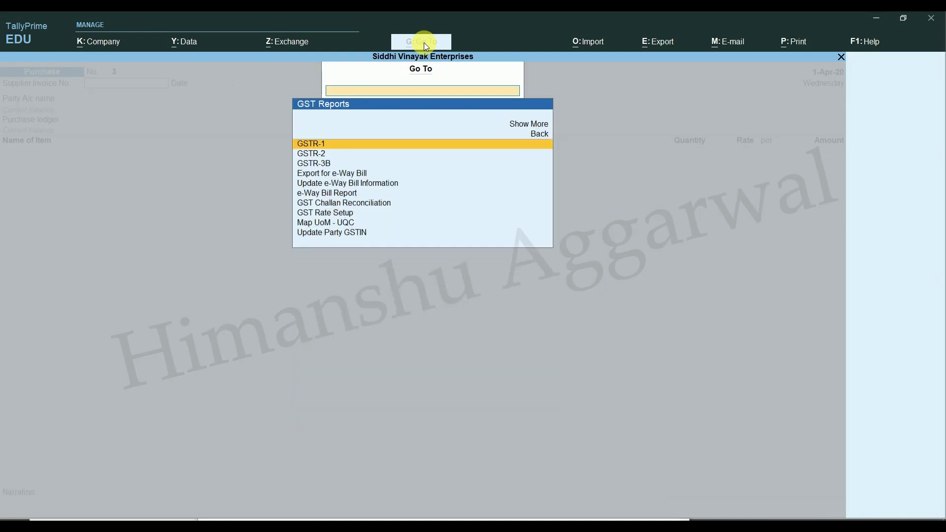
{"action": "key", "text": "Down"}
{"action": "key", "text": "Down"}
{"action": "key", "text": "Down"}
{"action": "key", "text": "Up"}
{"action": "key", "text": "Up"}
{"action": "key", "text": "Up"}
{"action": "key", "text": "Down"}
{"action": "key", "text": "Down"}
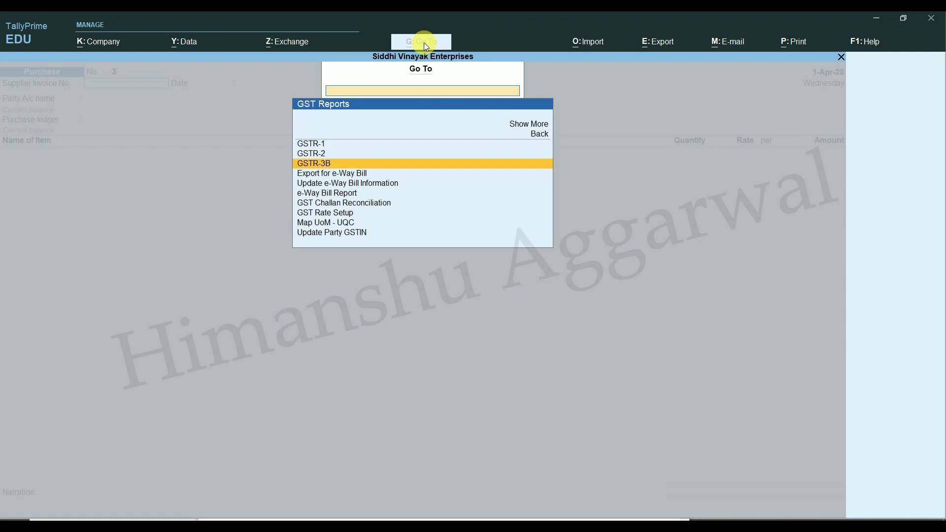
{"action": "key", "text": "Down"}
{"action": "key", "text": "Down"}
{"action": "key", "text": "Down"}
{"action": "key", "text": "Escape"}
{"action": "key", "text": "Escape"}
{"action": "key", "text": "Escape"}
Step: Open GSTR-1 for April 2020 through More Reports > GST Reports, showing 2 vouchers not relevant
{"action": "key", "text": "Down"}
{"action": "key", "text": "Down"}
{"action": "key", "text": "Down"}
{"action": "key", "text": "Down"}
{"action": "key", "text": "Down"}
{"action": "key", "text": "Down"}
{"action": "key", "text": "Down"}
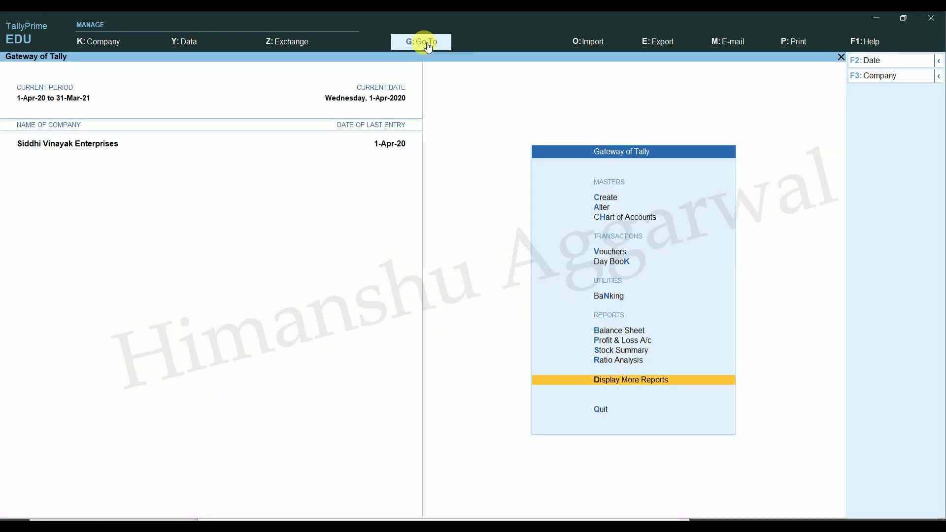
{"action": "key", "text": "Return"}
{"action": "key", "text": "Down"}
{"action": "key", "text": "Down"}
{"action": "key", "text": "Down"}
{"action": "key", "text": "Down"}
{"action": "key", "text": "Down"}
{"action": "key", "text": "Down"}
{"action": "key", "text": "Down"}
{"action": "key", "text": "Down"}
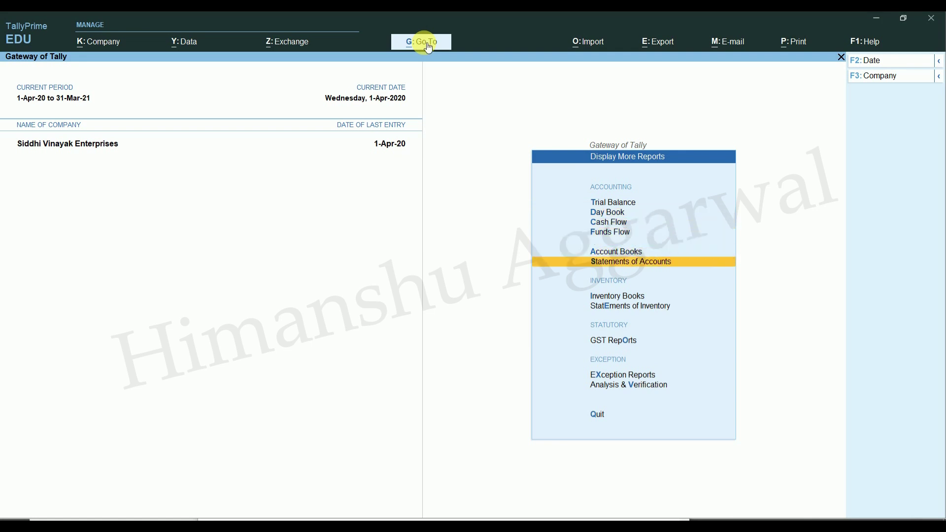
{"action": "key", "text": "Return"}
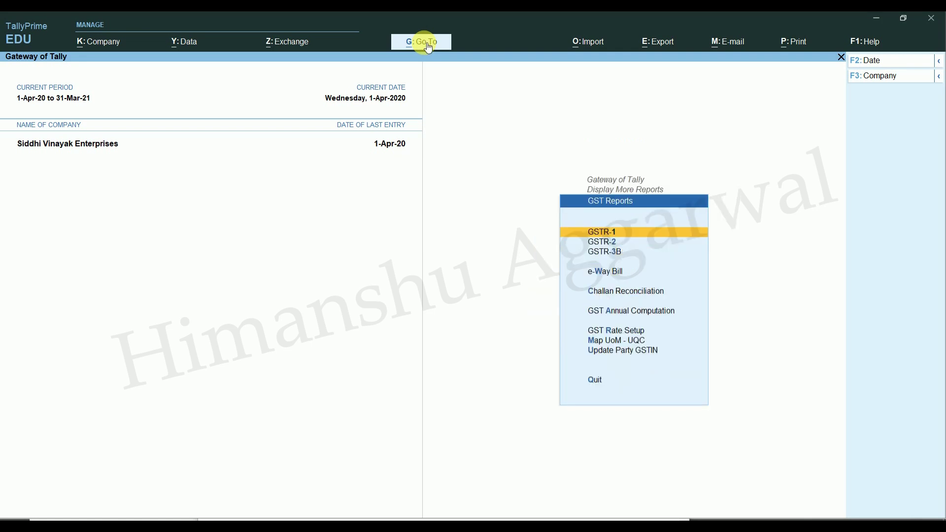
{"action": "key", "text": "Return"}
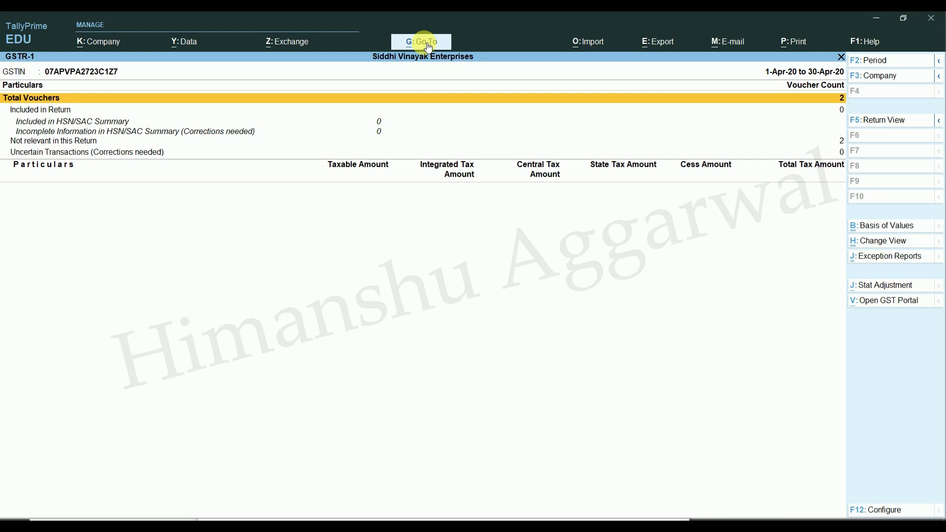
Step: Leave GSTR-1, open GSTR-2 and review its voucher summary rows
{"action": "key", "text": "Escape"}
{"action": "key", "text": "Down"}
{"action": "key", "text": "Return"}
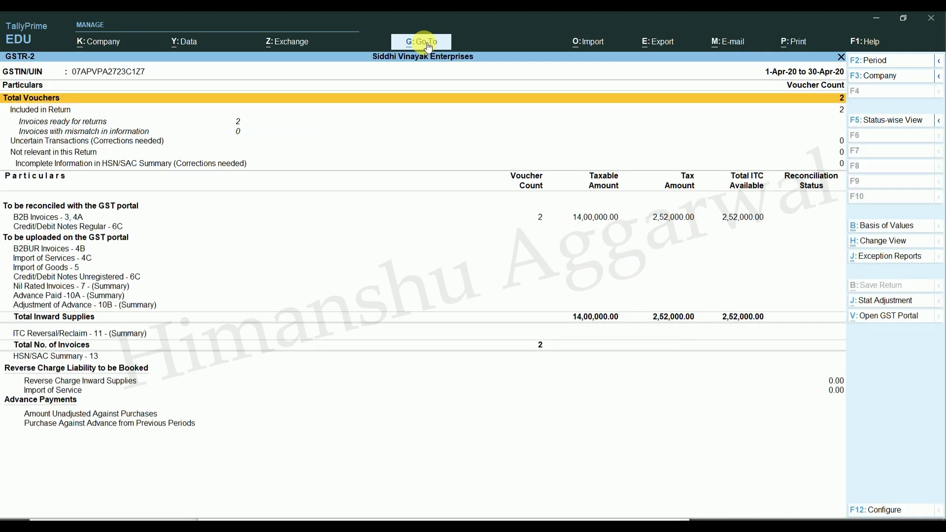
{"action": "key", "text": "Down"}
{"action": "key", "text": "Down"}
{"action": "key", "text": "Down"}
{"action": "key", "text": "Up"}
{"action": "key", "text": "Up"}
{"action": "key", "text": "Up"}
{"action": "key", "text": "Down"}
{"action": "key", "text": "Down"}
{"action": "key", "text": "Down"}
{"action": "key", "text": "Down"}
{"action": "key", "text": "Down"}
{"action": "key", "text": "Down"}
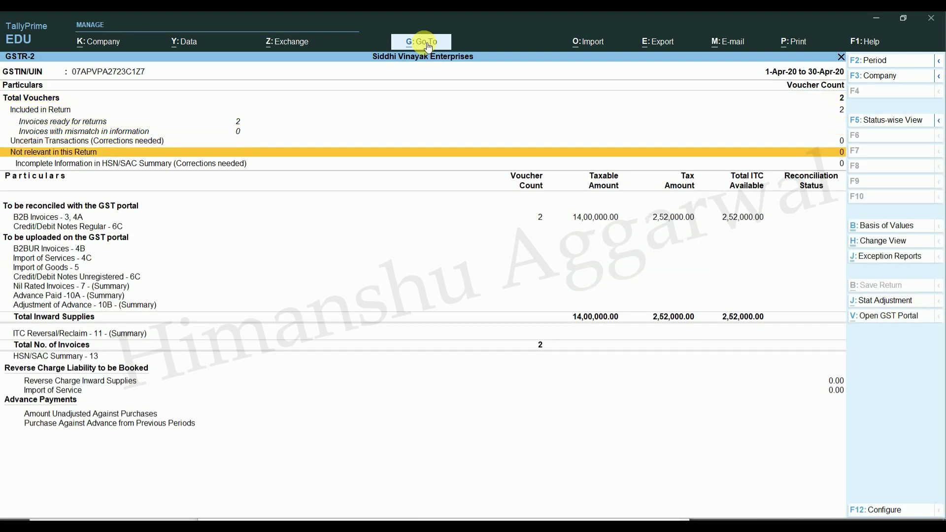
{"action": "key", "text": "Up"}
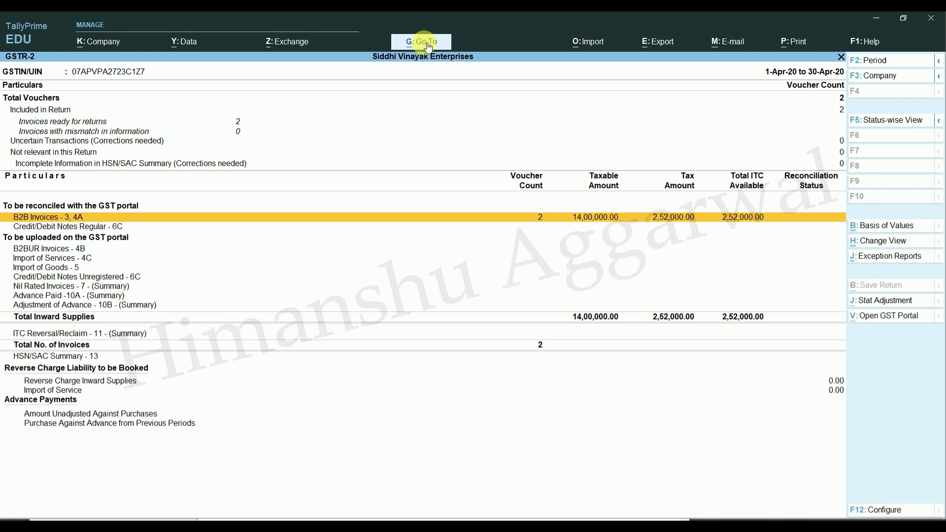
{"action": "key", "text": "Escape"}
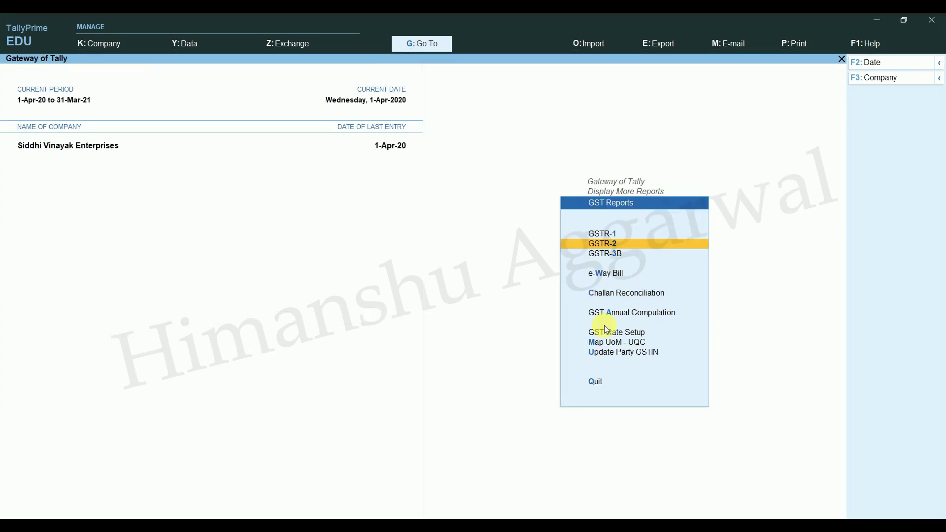
Step: Drill into GSTR-2 B2B Invoices - 3, 4A to view the SAMSUNG INDIA LTD. and APPLE INDIA LTD. rows
{"action": "left_click", "coordinate": [604, 243]}
{"action": "key", "text": "Down"}
{"action": "key", "text": "Down"}
{"action": "key", "text": "Down"}
{"action": "key", "text": "Down"}
{"action": "key", "text": "Down"}
{"action": "key", "text": "Down"}
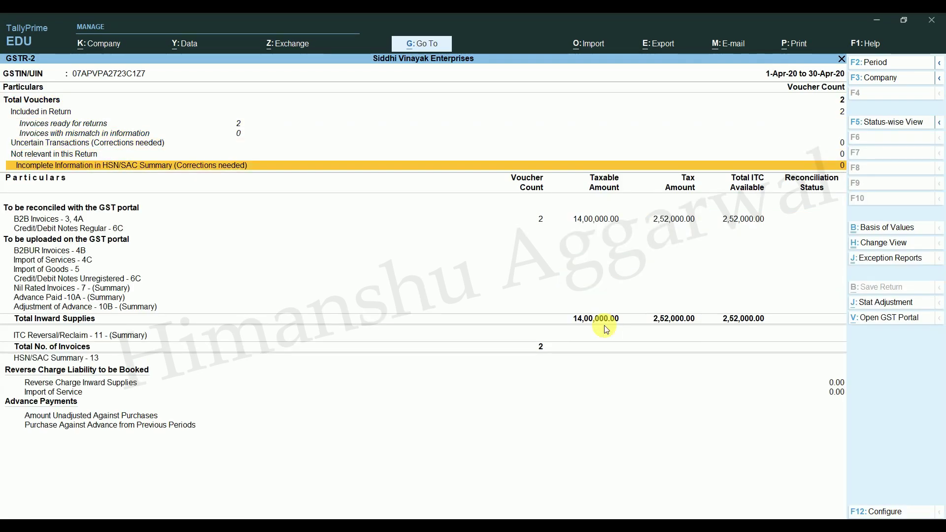
{"action": "key", "text": "Up"}
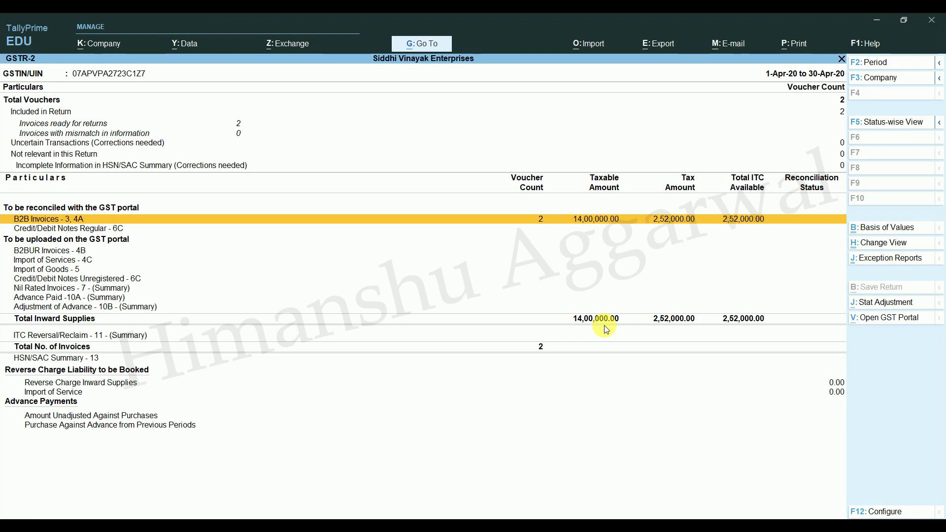
{"action": "key", "text": "Return"}
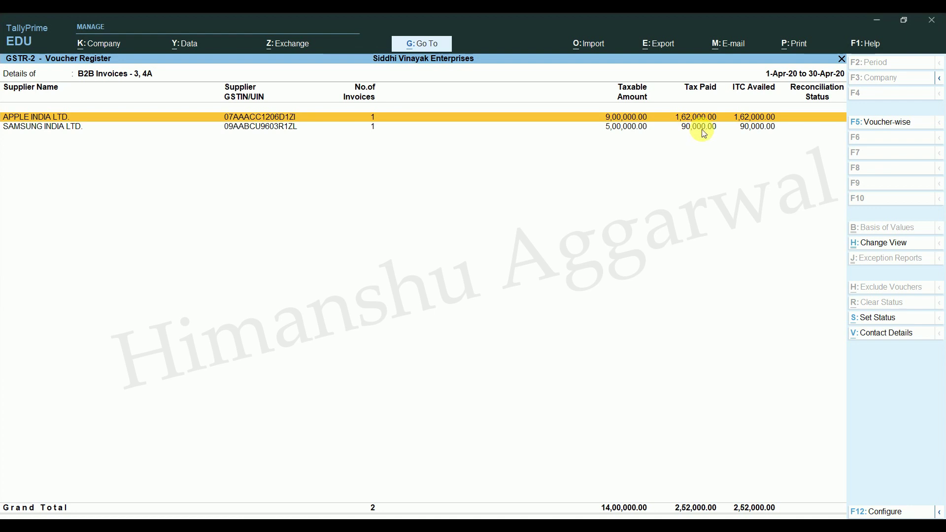
{"action": "left_click", "coordinate": [704, 131]}
{"action": "left_click", "coordinate": [705, 119]}
{"action": "key", "text": "Escape"}
{"action": "key", "text": "Escape"}
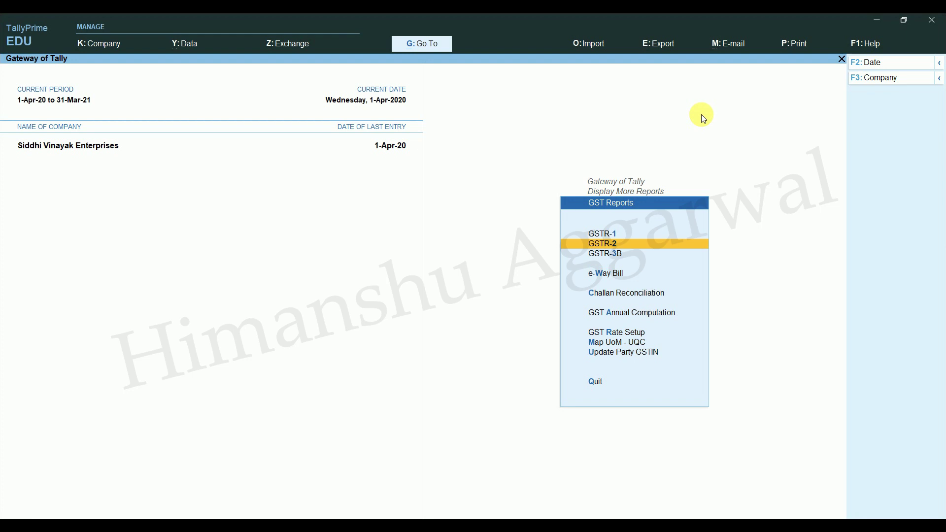
Step: Open GSTR-3B in Return View: inward supplies 14,00,000 (9,00,000 local, 5,00,000 inter-state), ITC 2,52,000
{"action": "key", "text": "Down"}
{"action": "key", "text": "Return"}
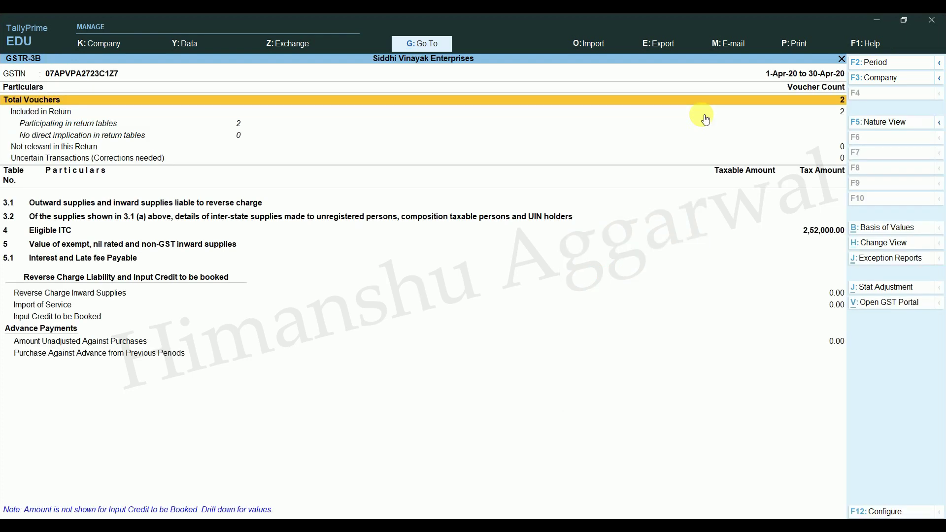
{"action": "key", "text": "Down"}
{"action": "key", "text": "Down"}
{"action": "key", "text": "Down"}
{"action": "key", "text": "Down"}
{"action": "key", "text": "Down"}
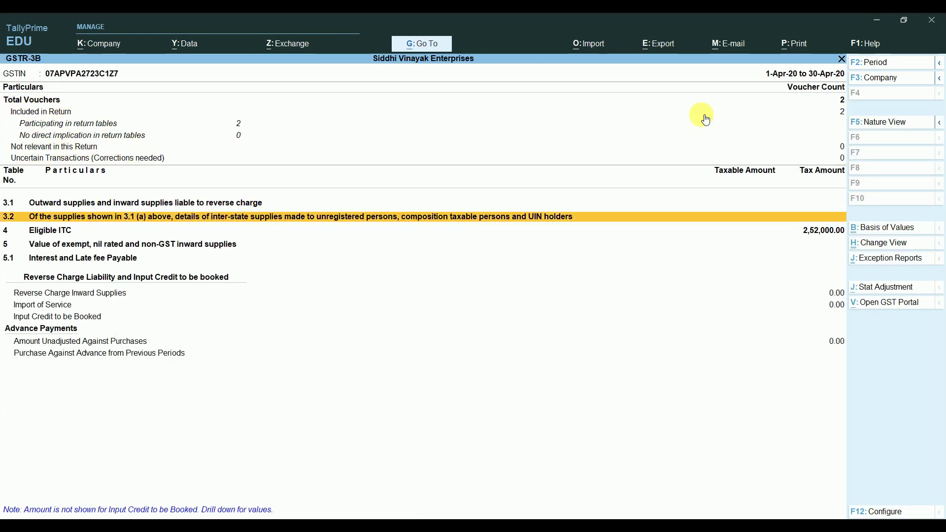
{"action": "left_click", "coordinate": [903, 245]}
{"action": "key", "text": "Return"}
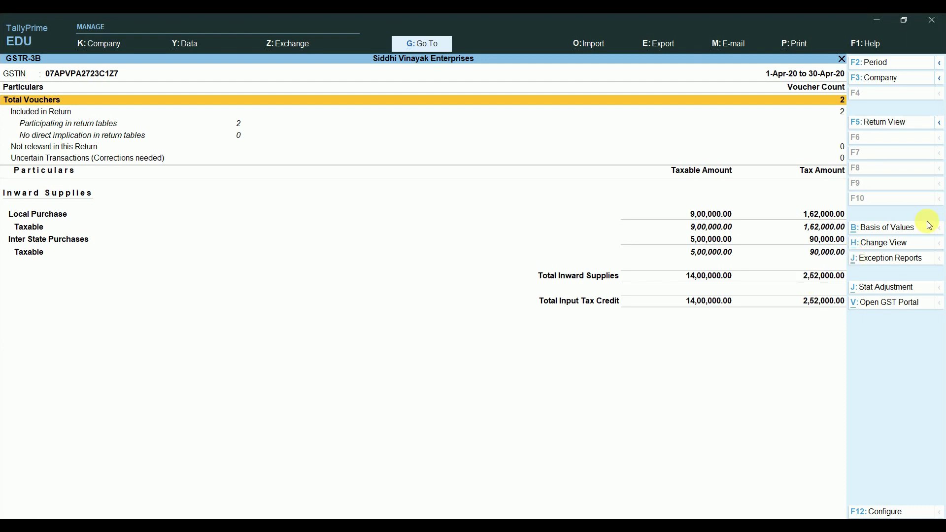
Step: Switch GSTR-3B back to Return Format and expand it to detailed lines
{"action": "left_click", "coordinate": [896, 244]}
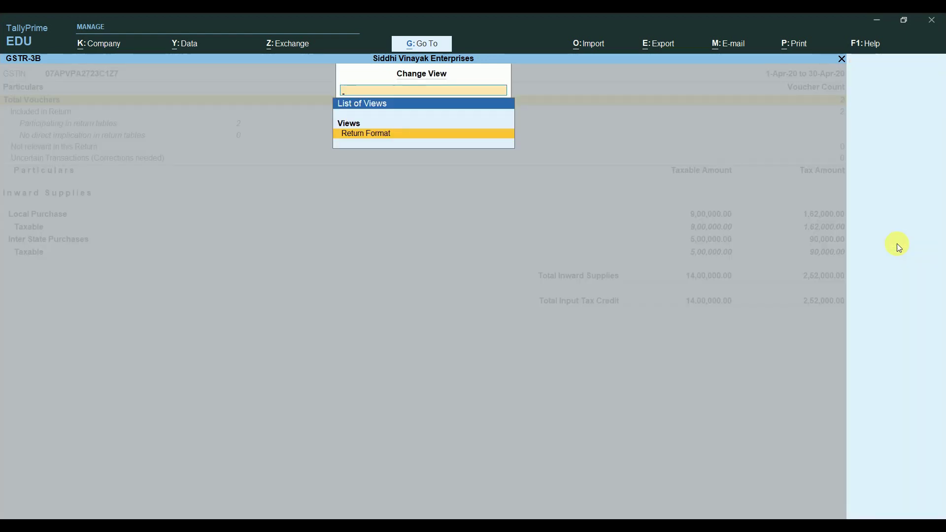
{"action": "key", "text": "Return"}
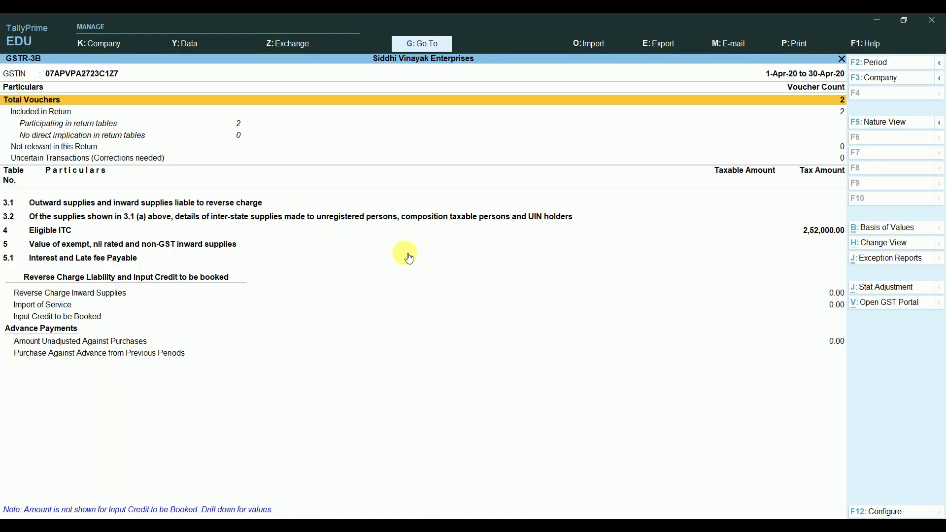
{"action": "key", "text": "Down"}
{"action": "key", "text": "Down"}
{"action": "key", "text": "Down"}
{"action": "key", "text": "Down"}
{"action": "key", "text": "Down"}
{"action": "key", "text": "Down"}
{"action": "key", "text": "Down"}
{"action": "key", "text": "Down"}
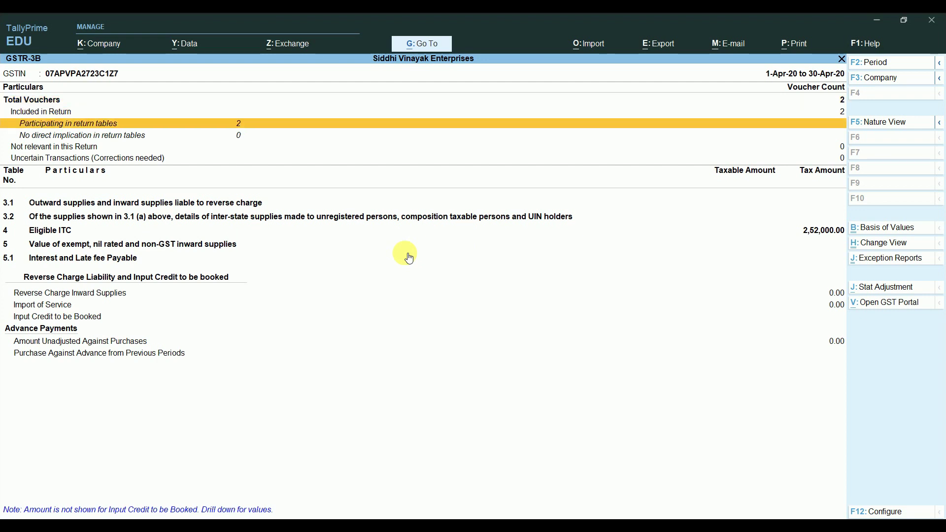
{"action": "key", "text": "alt+F5"}
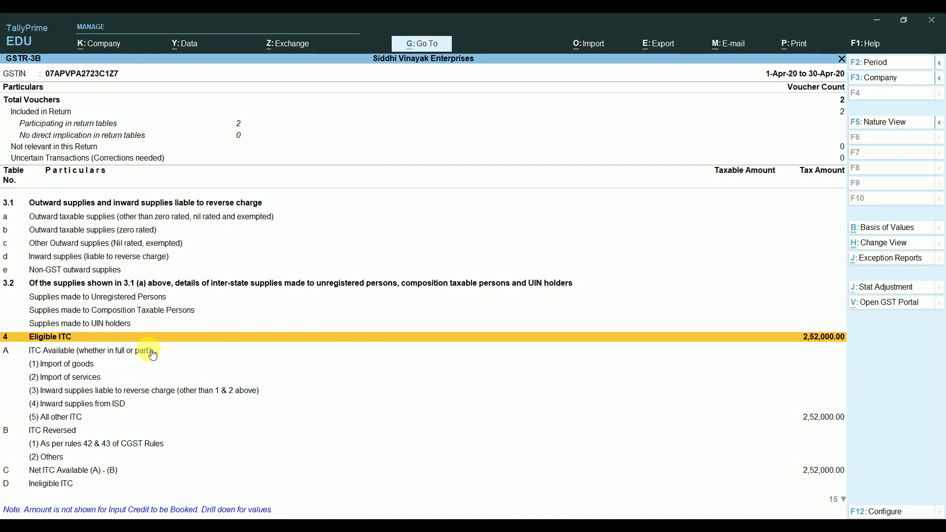
{"action": "key", "text": "Up"}
{"action": "key", "text": "Up"}
{"action": "key", "text": "Up"}
{"action": "key", "text": "Up"}
{"action": "key", "text": "Up"}
{"action": "key", "text": "Up"}
{"action": "key", "text": "Up"}
{"action": "key", "text": "Up"}
{"action": "key", "text": "Up"}
{"action": "key", "text": "Up"}
{"action": "key", "text": "Up"}
{"action": "key", "text": "Up"}
{"action": "key", "text": "Up"}
{"action": "key", "text": "Up"}
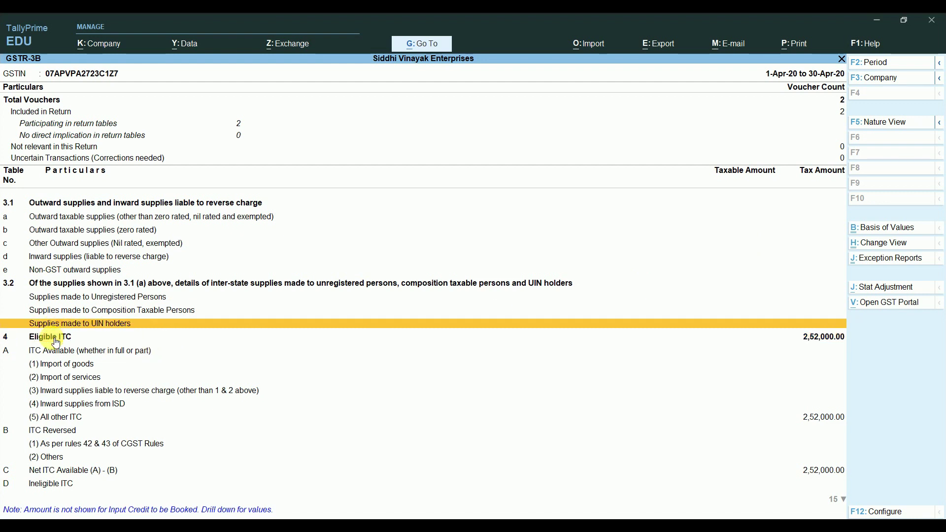
{"action": "key", "text": "Down"}
{"action": "key", "text": "Down"}
{"action": "key", "text": "Down"}
{"action": "key", "text": "Down"}
{"action": "key", "text": "Down"}
{"action": "key", "text": "Down"}
{"action": "key", "text": "Down"}
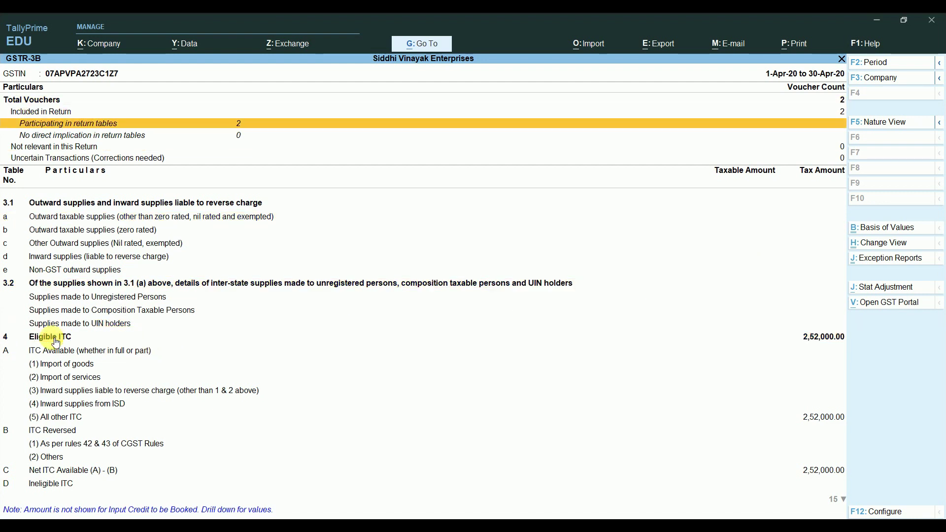
{"action": "key", "text": "Down"}
{"action": "key", "text": "Down"}
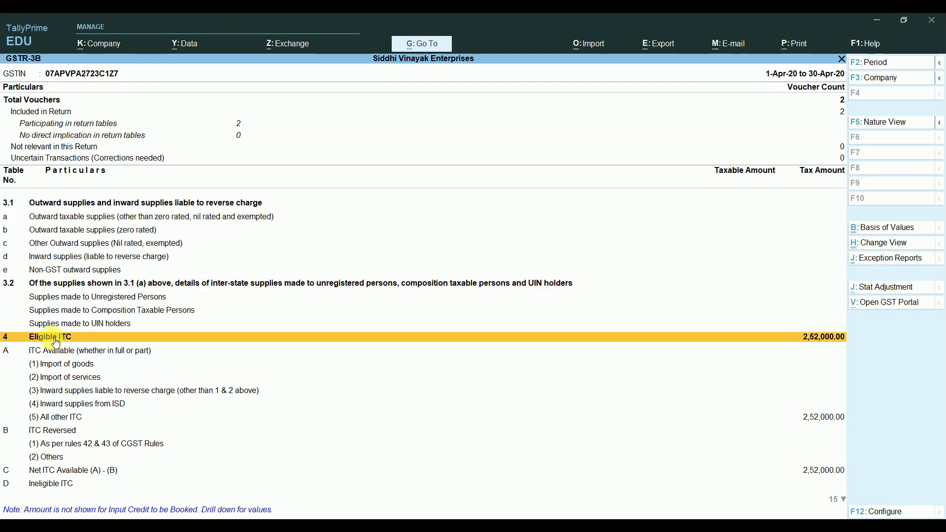
Step: Expand Eligible ITC to show its sub-rows A–D under ITC Available
{"action": "key", "text": "shift+Return"}
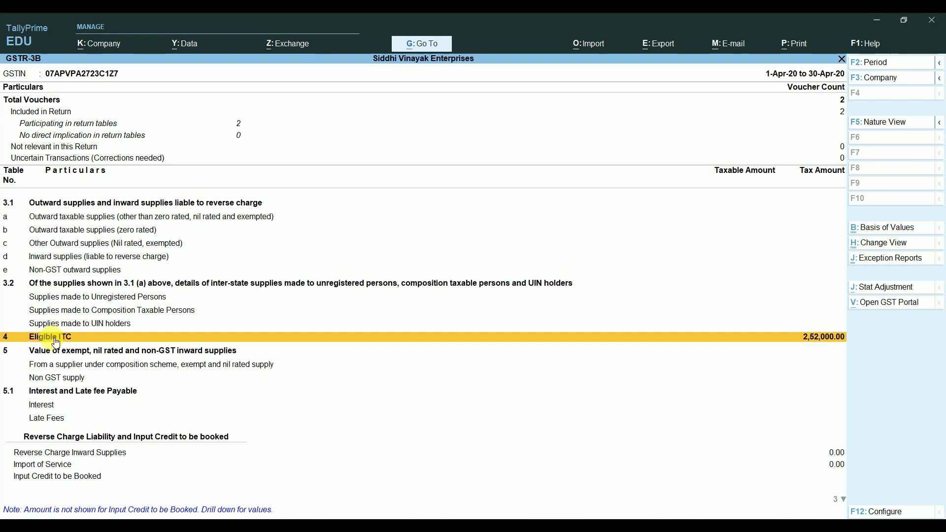
{"action": "key", "text": "Down"}
{"action": "key", "text": "Down"}
{"action": "key", "text": "Up"}
{"action": "key", "text": "Up"}
{"action": "key", "text": "Up"}
{"action": "key", "text": "Down"}
{"action": "key", "text": "shift+Return"}
{"action": "key", "text": "Down"}
{"action": "key", "text": "Down"}
{"action": "key", "text": "Up"}
Step: Drill into (5) All other ITC to see the two purchase vouchers behind 2,52,000
{"action": "key", "text": "Down"}
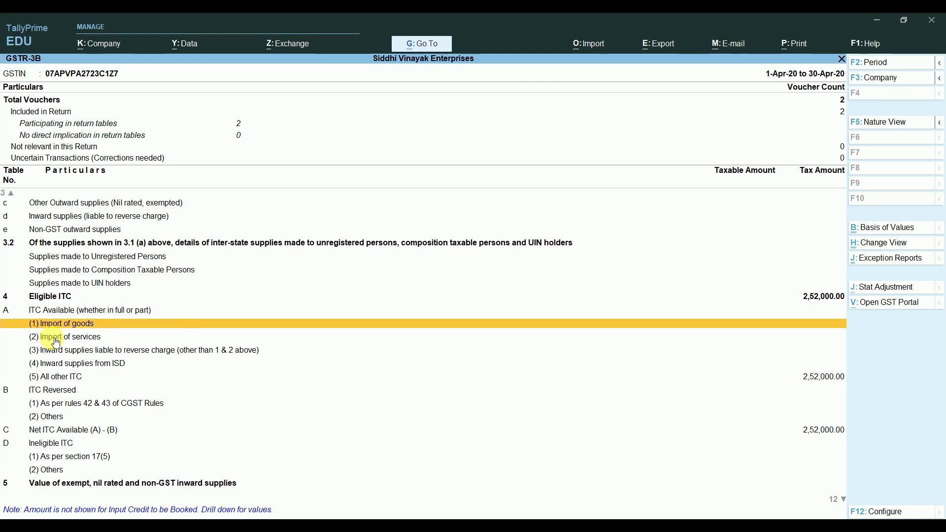
{"action": "key", "text": "Down"}
{"action": "key", "text": "Down"}
{"action": "key", "text": "Down"}
{"action": "key", "text": "Down"}
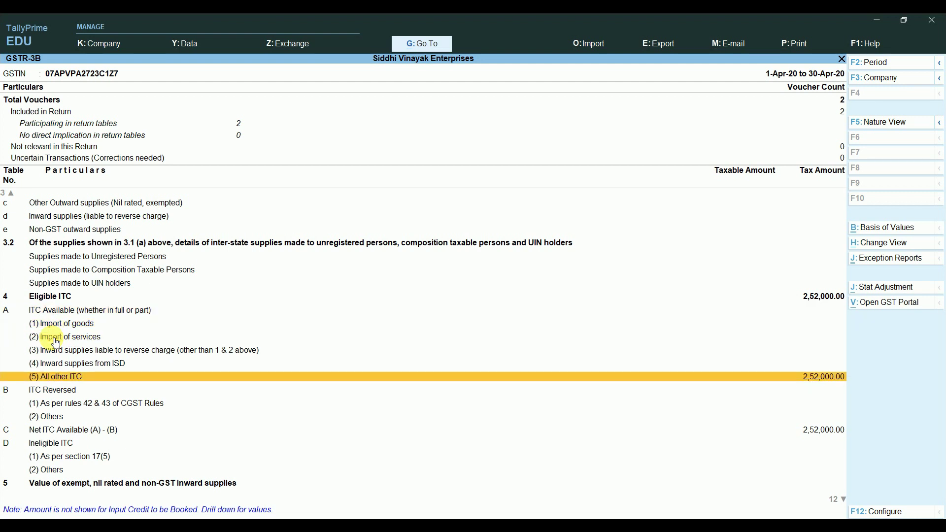
{"action": "key", "text": "Return"}
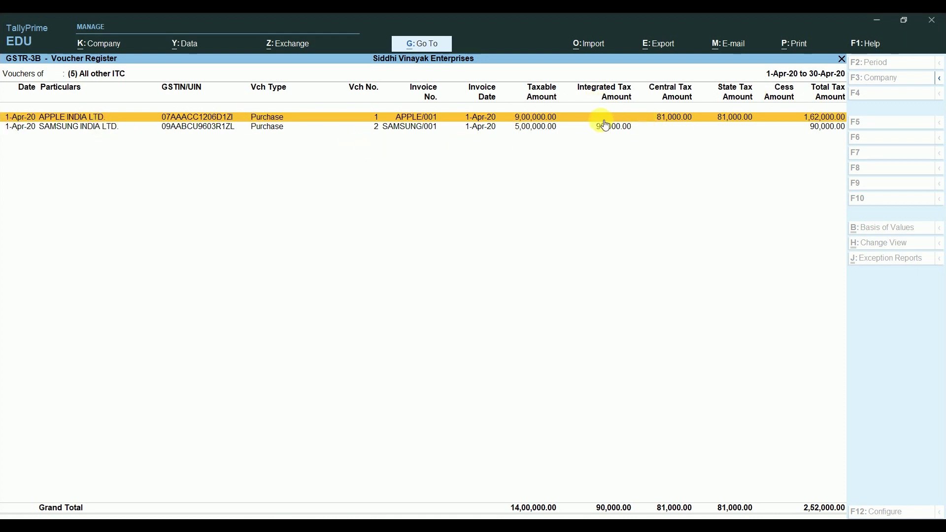
{"action": "key", "text": "Escape"}
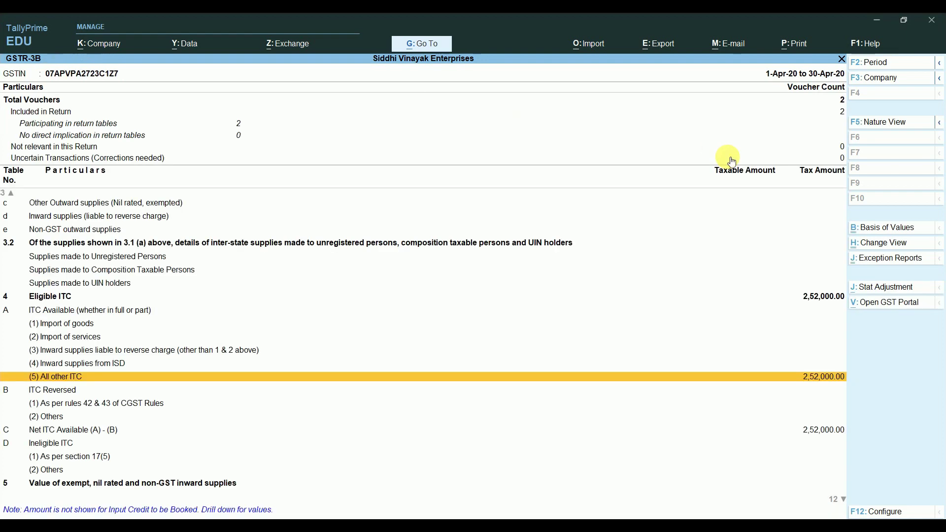
{"action": "key", "text": "Escape"}
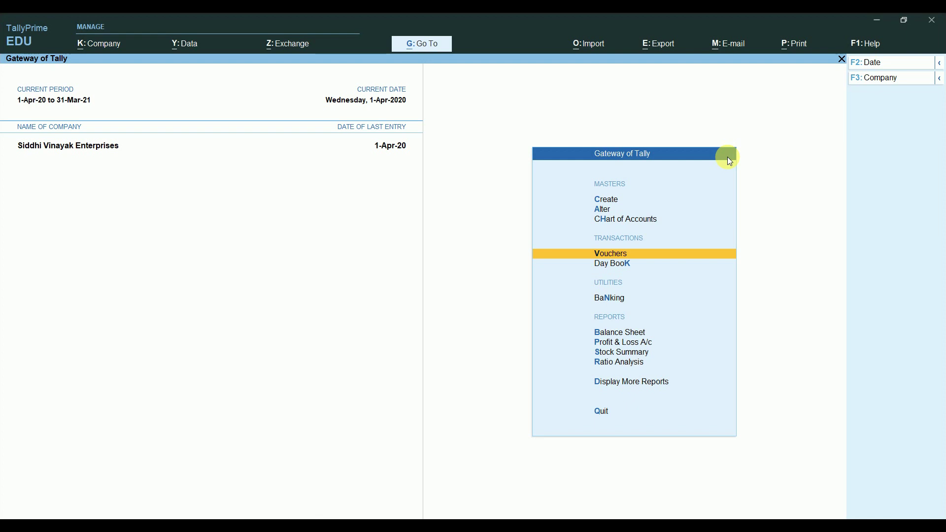
Step: Start a new Sales voucher and list the Payment, Debit Note and Rejections Out alternatives
{"action": "key", "text": "Up"}
{"action": "key", "text": "Up"}
{"action": "key", "text": "Down"}
{"action": "key", "text": "Down"}
{"action": "key", "text": "Down"}
{"action": "key", "text": "Up"}
{"action": "key", "text": "Up"}
{"action": "key", "text": "Down"}
{"action": "key", "text": "Return"}
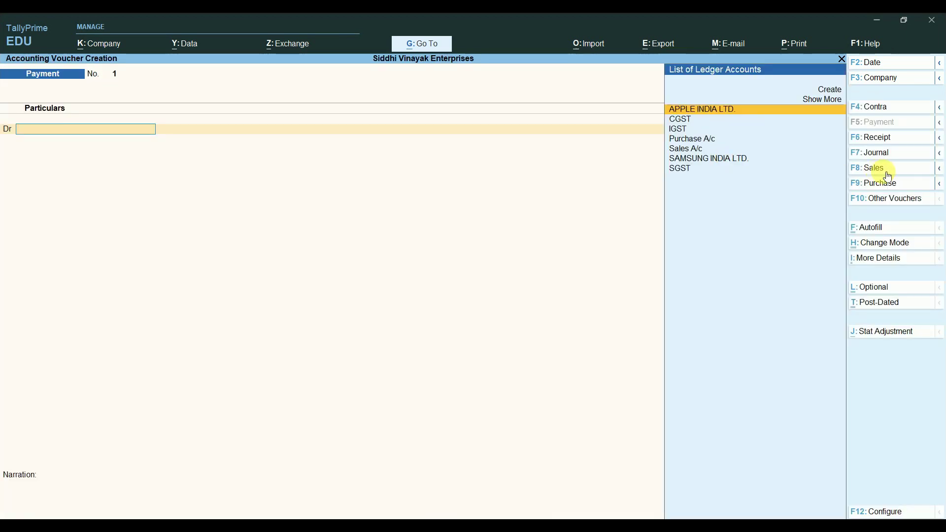
{"action": "left_click", "coordinate": [935, 168]}
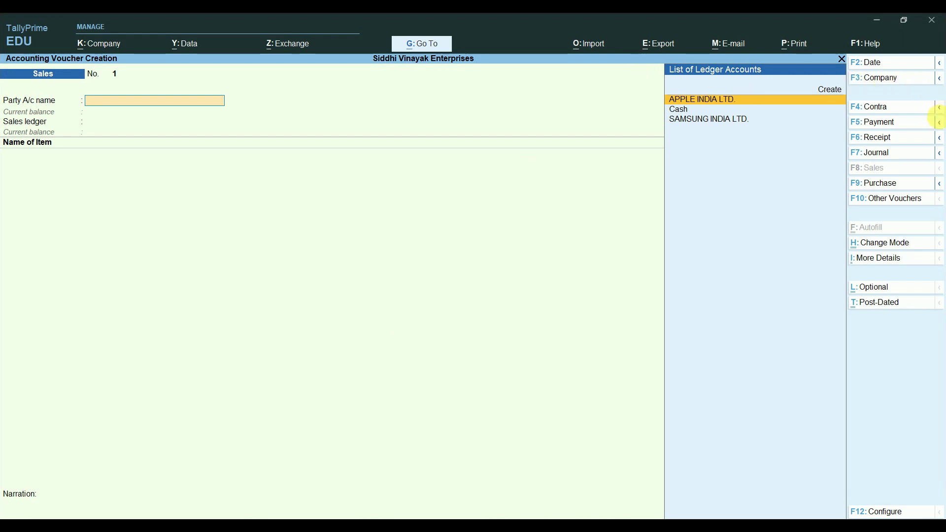
{"action": "left_click", "coordinate": [941, 123]}
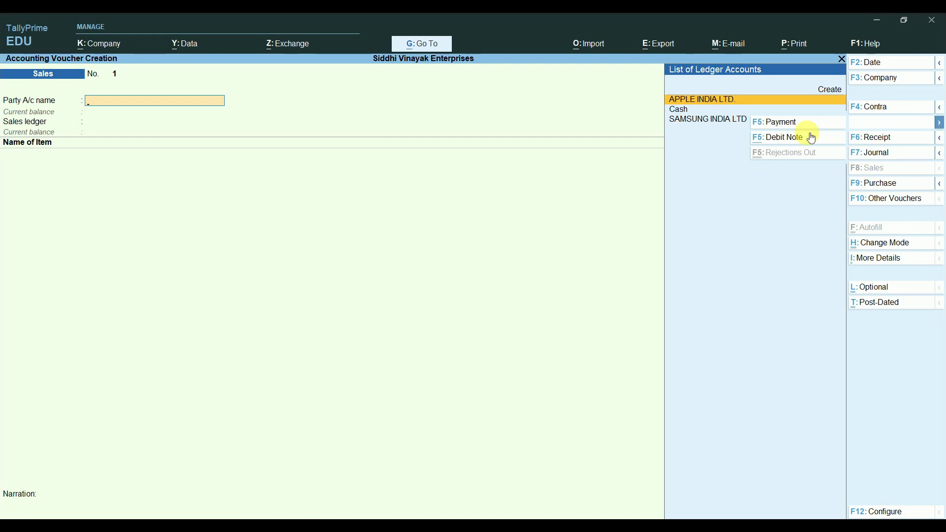
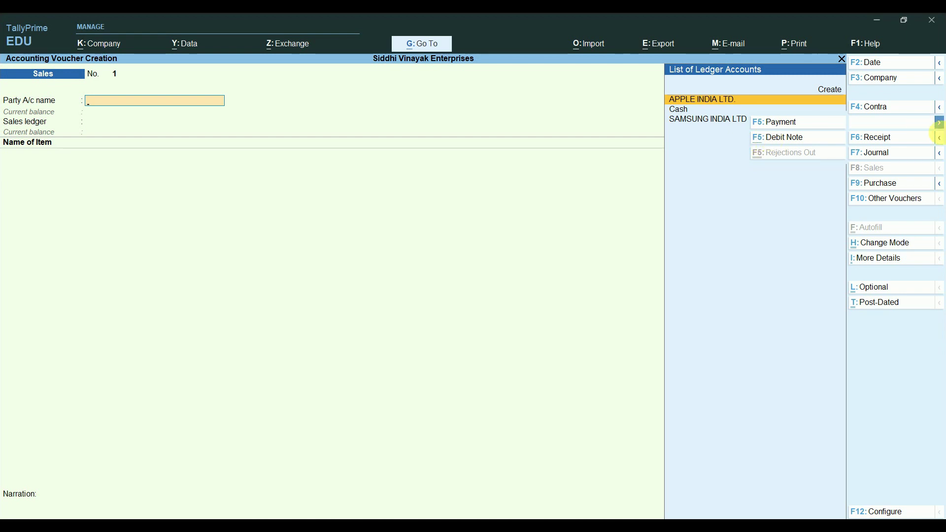
Step: Switch the new voucher to a blank Debit Note No. 1 from the payment alternatives
{"action": "left_click", "coordinate": [938, 137]}
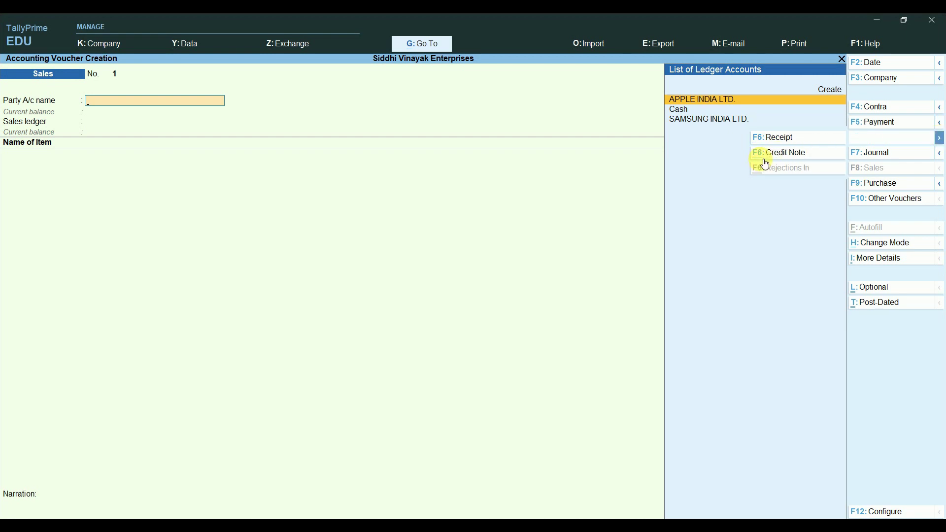
{"action": "left_click", "coordinate": [940, 123]}
{"action": "left_click", "coordinate": [796, 138]}
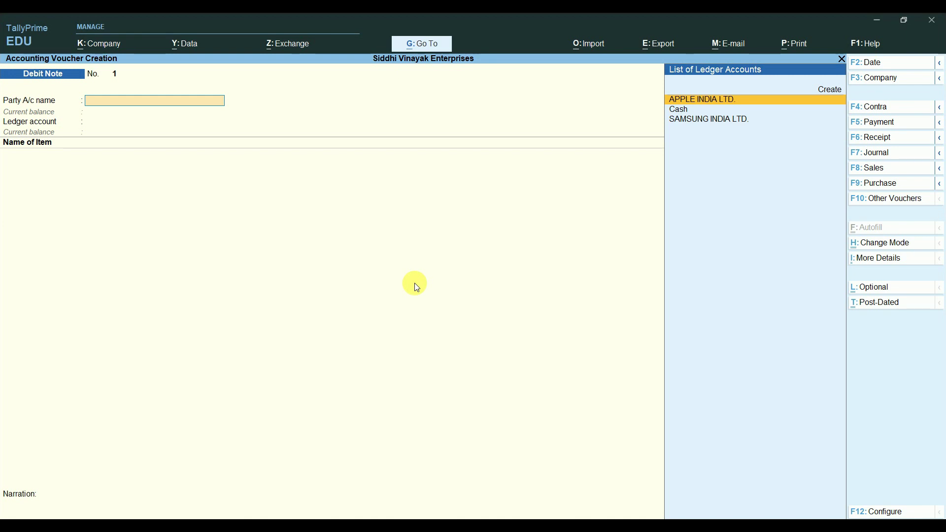
Step: Keep the debit note in Item Invoice mode and choose APPLE INDIA LTD. as party
{"action": "left_click", "coordinate": [883, 242]}
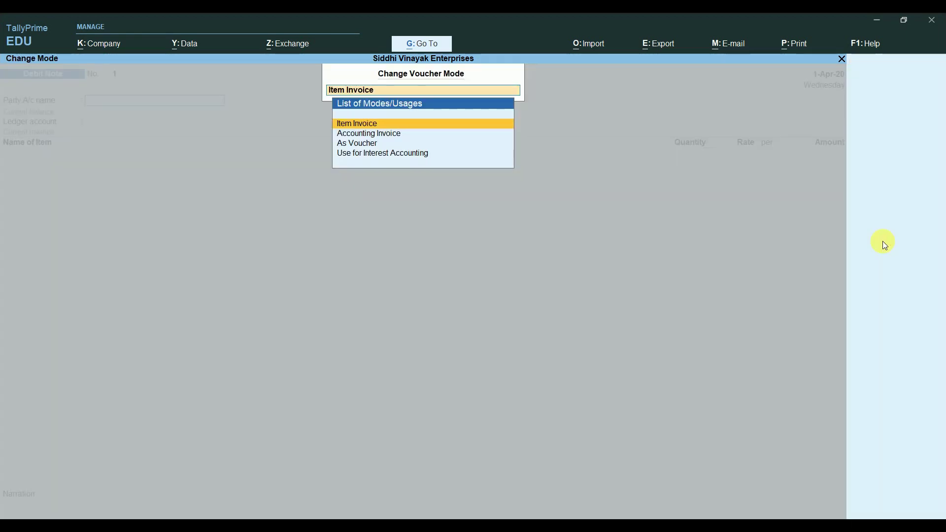
{"action": "key", "text": "Down"}
{"action": "key", "text": "Down"}
{"action": "key", "text": "Down"}
{"action": "key", "text": "Up"}
{"action": "key", "text": "Up"}
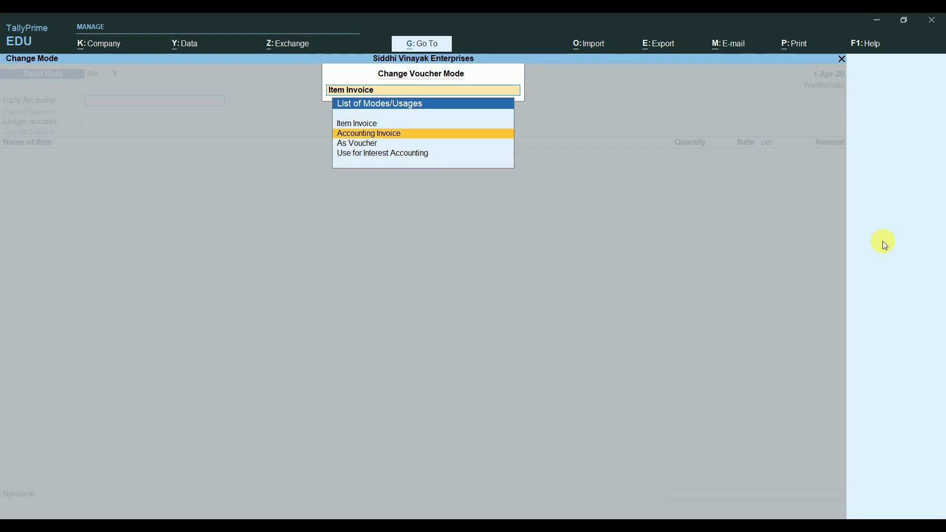
{"action": "key", "text": "Up"}
{"action": "key", "text": "Return"}
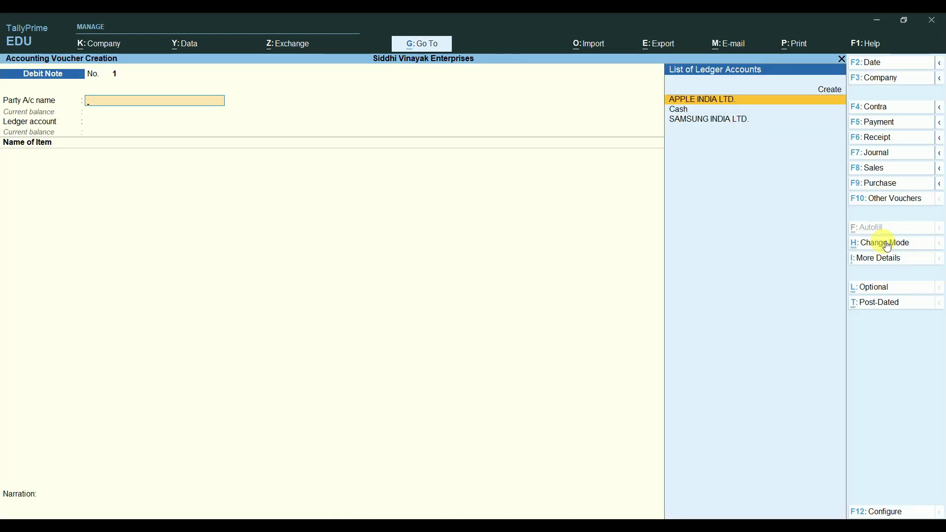
{"action": "key", "text": "Down"}
{"action": "key", "text": "Up"}
{"action": "key", "text": "Return"}
Step: Enter original invoice number Apple/001 dated 1-Apr-20 in the party details
{"action": "key", "text": "Return"}
{"action": "key", "text": "Return"}
{"action": "key", "text": "Return"}
{"action": "key", "text": "Return"}
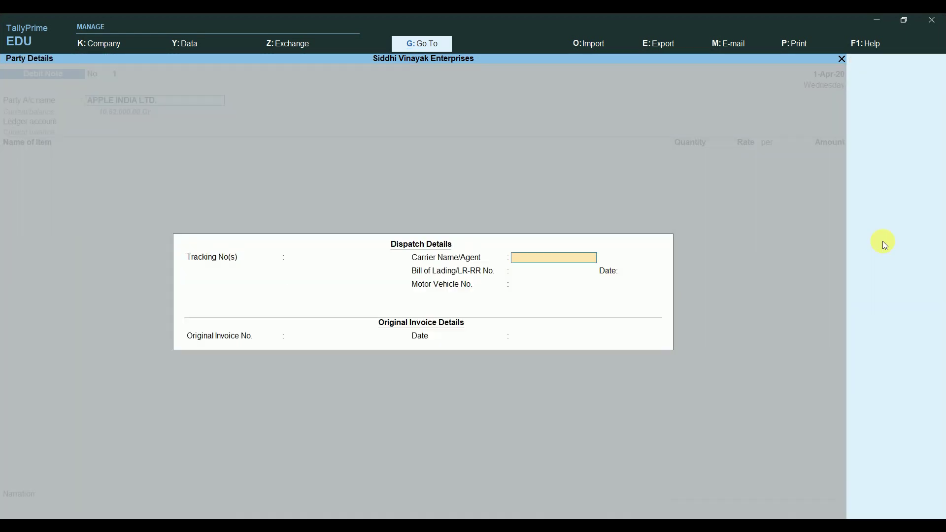
{"action": "key", "text": "Return"}
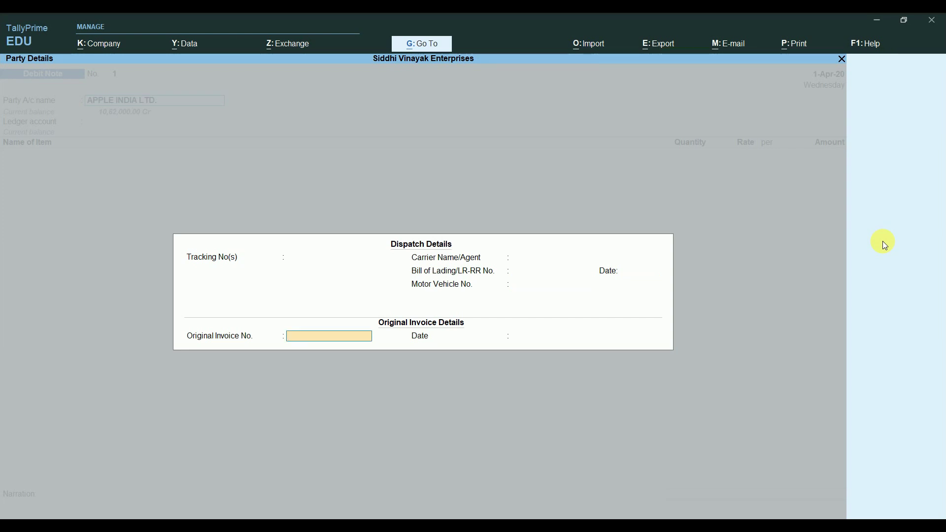
{"action": "type", "text": "Apple/001"}
{"action": "key", "text": "Return"}
{"action": "key", "text": "Return"}
{"action": "key", "text": "Return"}
{"action": "key", "text": "Return"}
{"action": "key", "text": "Return"}
{"action": "key", "text": "Return"}
{"action": "key", "text": "Return"}
{"action": "key", "text": "Return"}
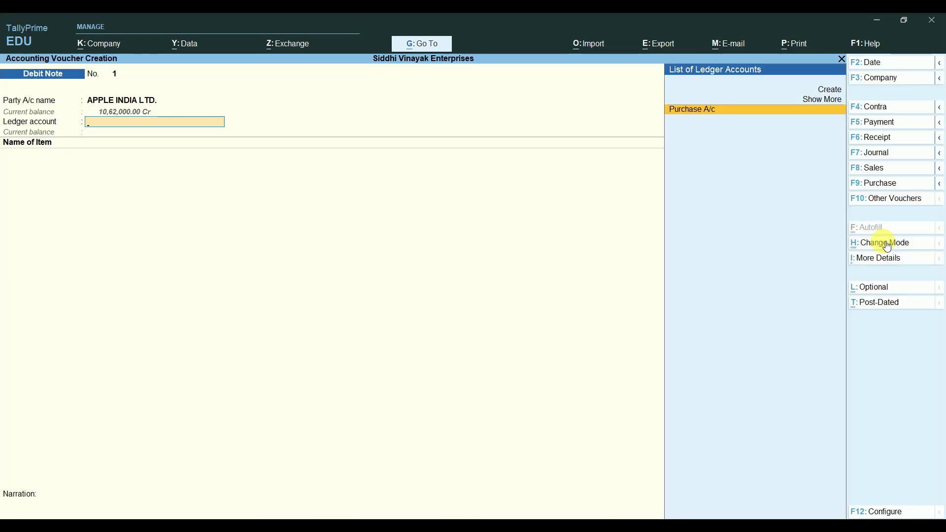
{"action": "key", "text": "Return"}
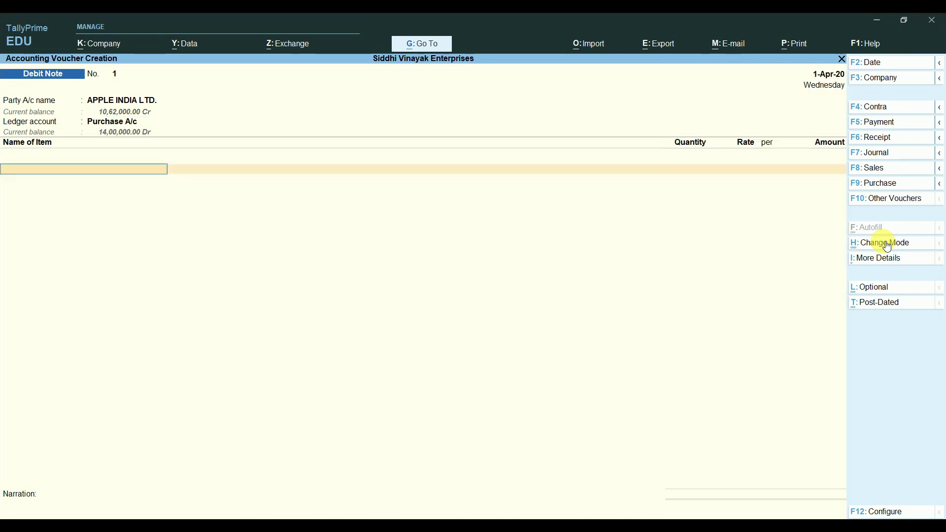
Step: Add one Apple Iphone 12(64GB) Black at 60,000 with CGST and SGST lines (5,400 each)
{"action": "type", "text": "A"}
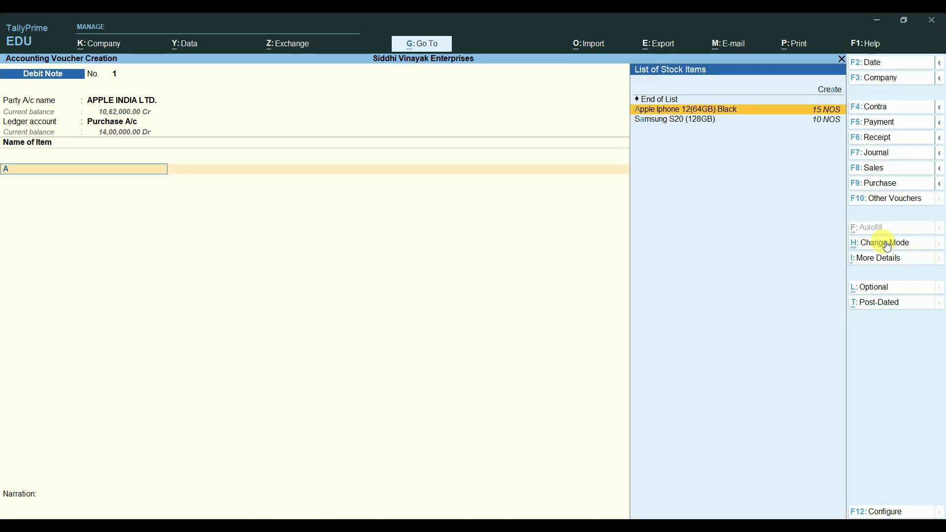
{"action": "key", "text": "Return"}
{"action": "type", "text": "1"}
{"action": "key", "text": "Return"}
{"action": "key", "text": "Return"}
{"action": "key", "text": "Return"}
{"action": "key", "text": "Return"}
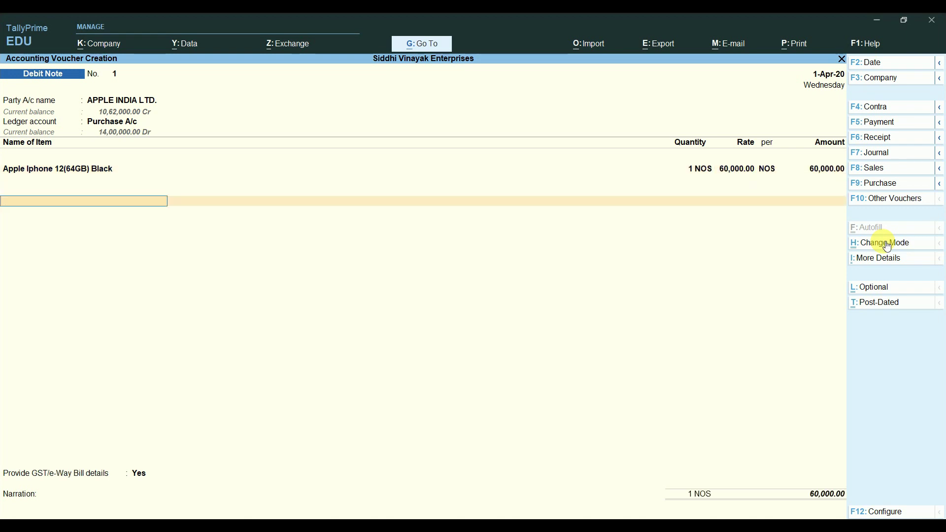
{"action": "type", "text": "C"}
{"action": "key", "text": "Return"}
{"action": "key", "text": "Return"}
{"action": "type", "text": "S"}
{"action": "key", "text": "Return"}
Step: Set GST details to No, settle the full 70,800 against APPLE/001, and save
{"action": "key", "text": "Return"}
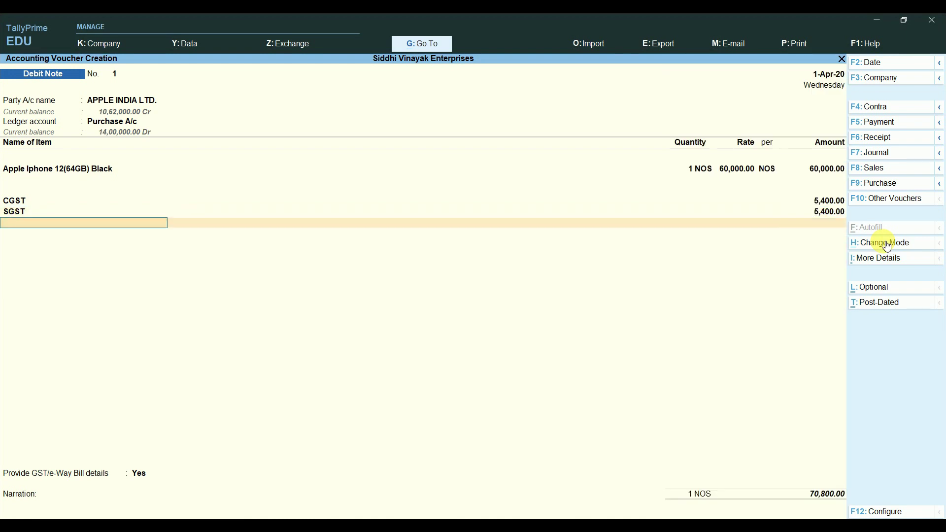
{"action": "key", "text": "Return"}
{"action": "key", "text": "n"}
{"action": "key", "text": "Return"}
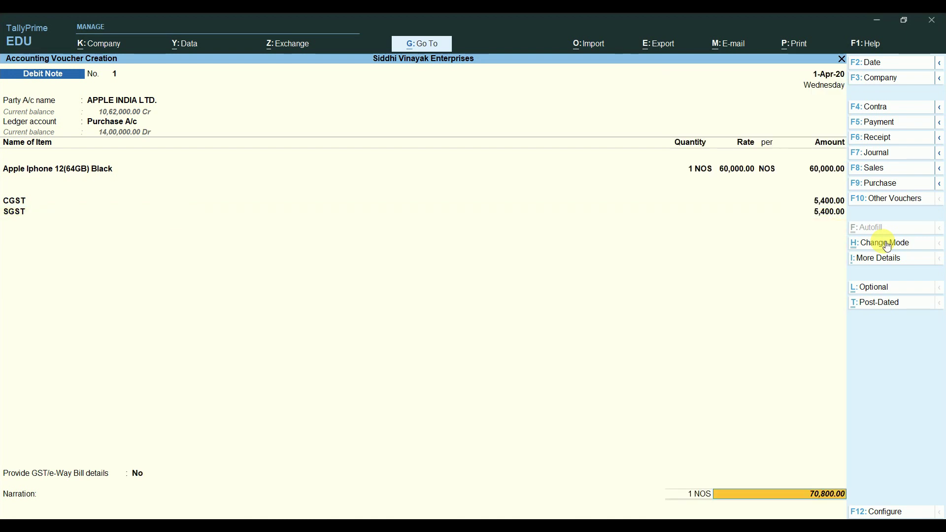
{"action": "key", "text": "Return"}
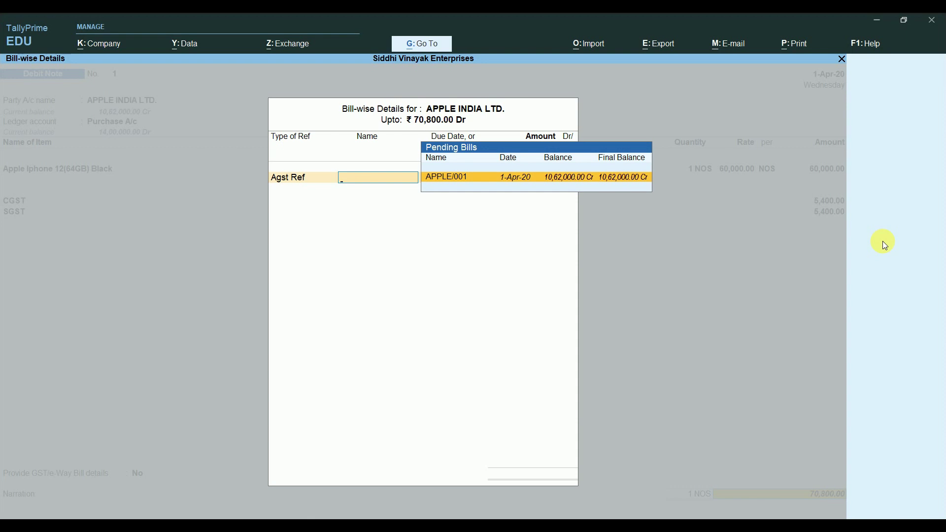
{"action": "key", "text": "Return"}
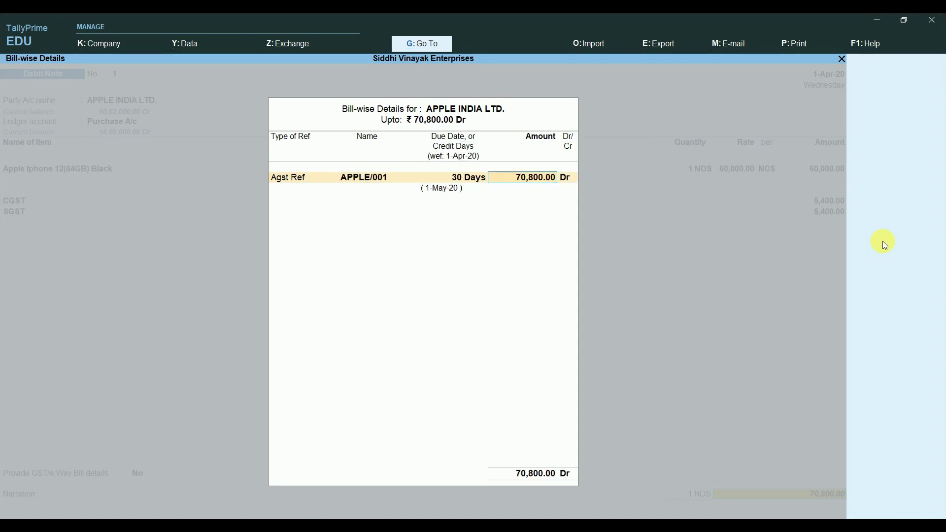
{"action": "key", "text": "Return"}
{"action": "key", "text": "Return"}
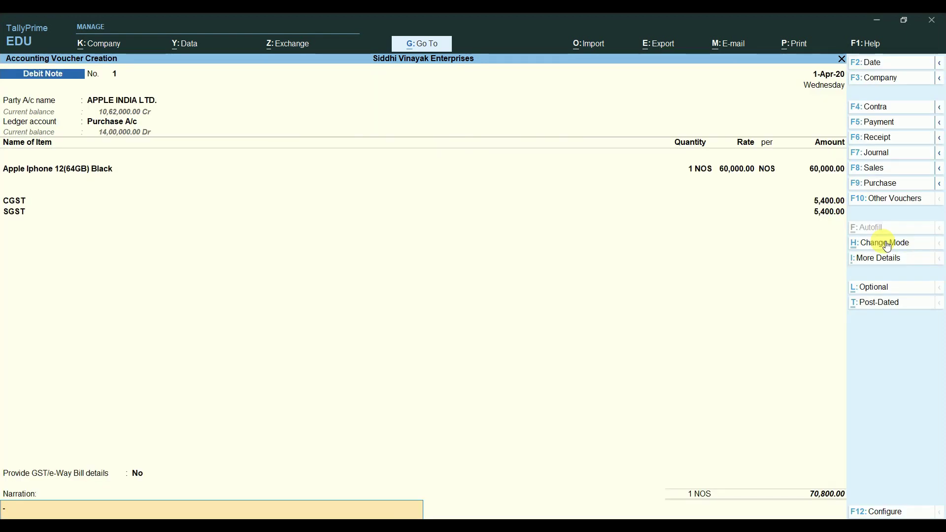
{"action": "key", "text": "Return"}
{"action": "key", "text": "Return"}
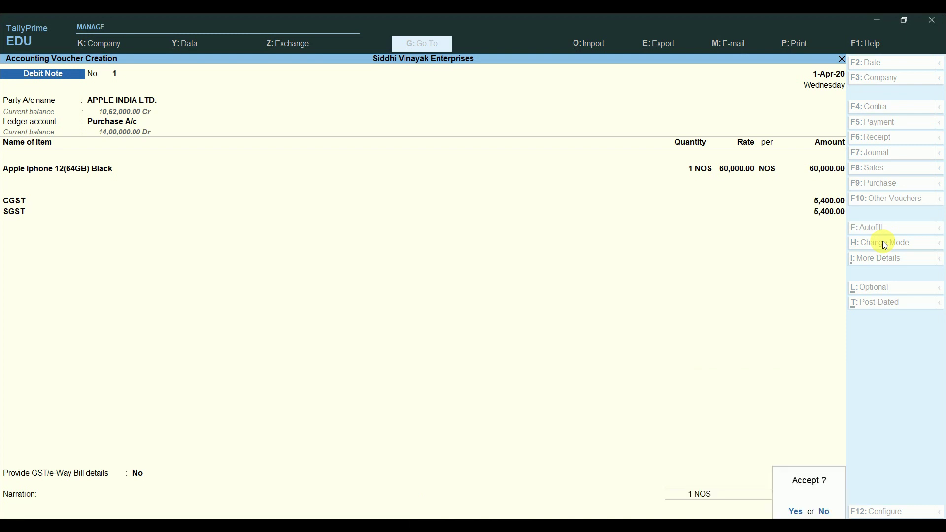
{"action": "key", "text": "Return"}
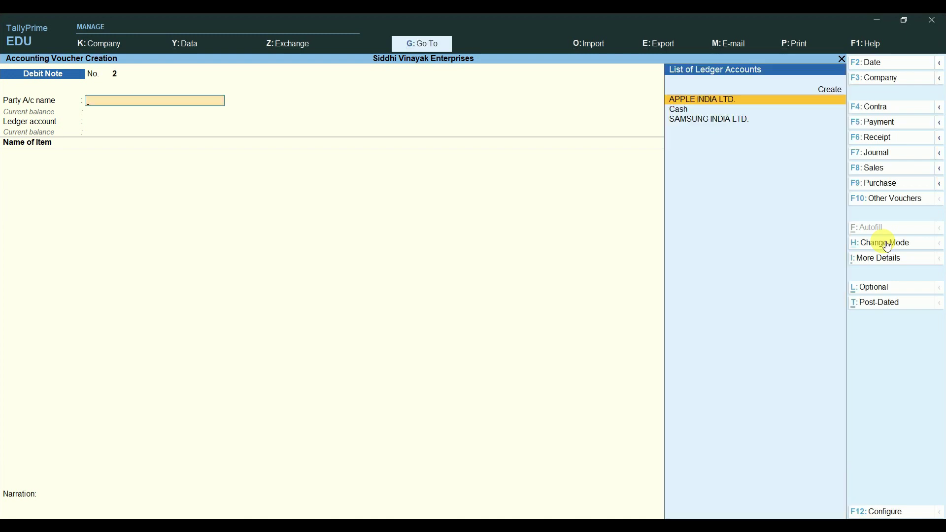
Step: Open GSTR-2 under GST Reports and review its upload sections
{"action": "key", "text": "Escape"}
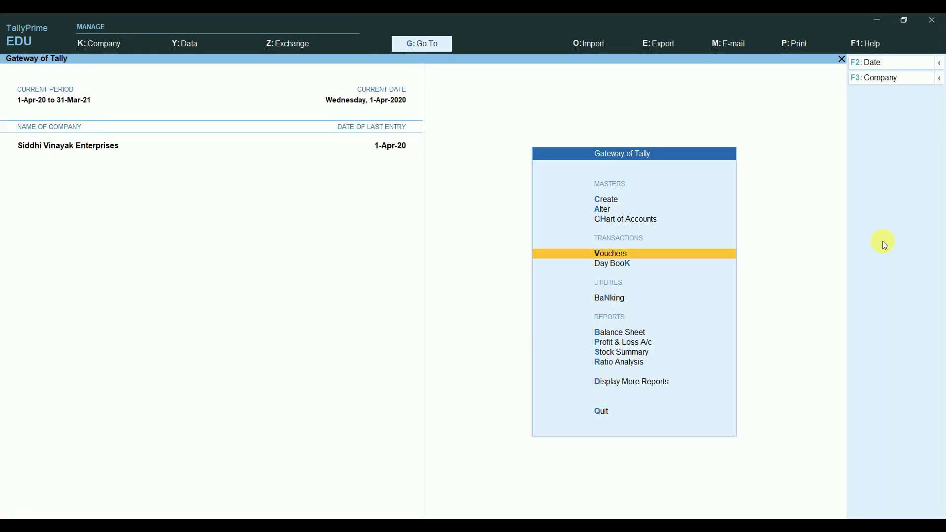
{"action": "key", "text": "d"}
{"action": "key", "text": "Down"}
{"action": "key", "text": "Down"}
{"action": "key", "text": "Down"}
{"action": "key", "text": "Down"}
{"action": "key", "text": "Down"}
{"action": "key", "text": "Down"}
{"action": "key", "text": "Down"}
{"action": "key", "text": "Down"}
{"action": "key", "text": "Down"}
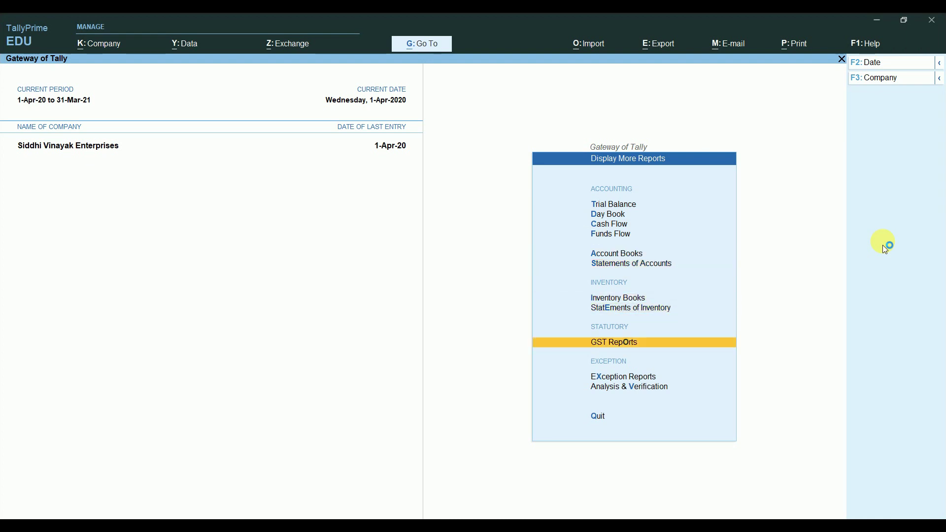
{"action": "key", "text": "Up"}
{"action": "key", "text": "Return"}
{"action": "key", "text": "Down"}
{"action": "key", "text": "Return"}
{"action": "key", "text": "Down"}
{"action": "key", "text": "Down"}
{"action": "key", "text": "Down"}
{"action": "key", "text": "Down"}
{"action": "key", "text": "Down"}
{"action": "key", "text": "Down"}
{"action": "key", "text": "Down"}
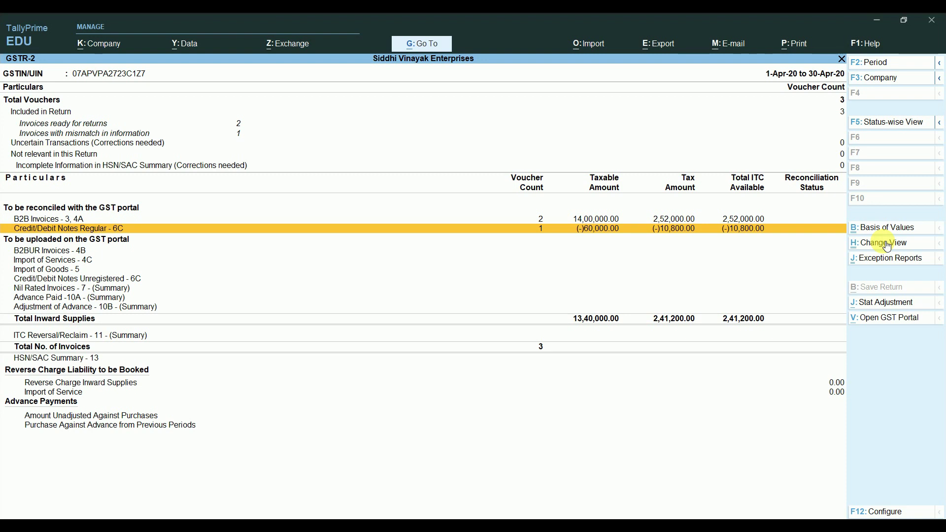
{"action": "key", "text": "Down"}
{"action": "key", "text": "Down"}
{"action": "key", "text": "Down"}
{"action": "key", "text": "Down"}
{"action": "key", "text": "Down"}
{"action": "key", "text": "Down"}
{"action": "key", "text": "Down"}
{"action": "key", "text": "Down"}
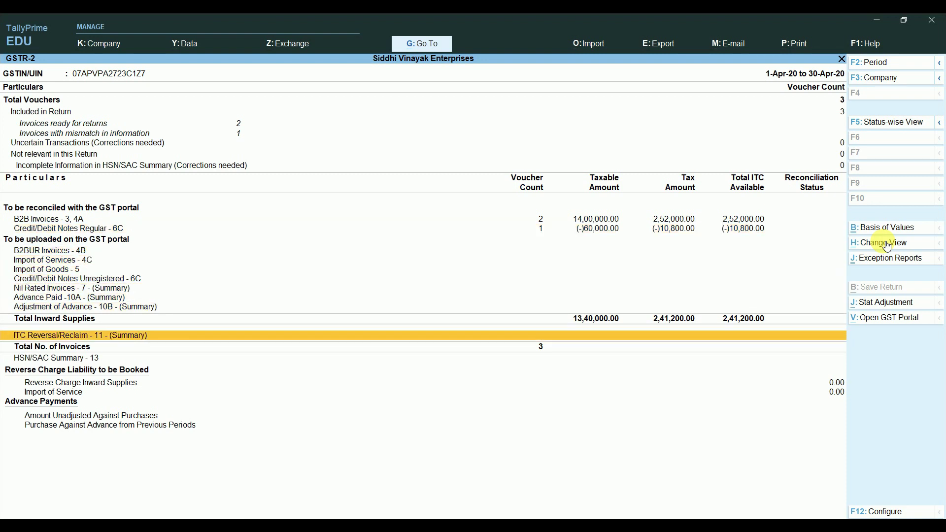
{"action": "key", "text": "Escape"}
Step: In GSTR-3B, drill into (5) All other ITC to see the debit note reducing tax to 2,41,200
{"action": "key", "text": "Down"}
{"action": "key", "text": "Return"}
{"action": "key", "text": "Down"}
{"action": "key", "text": "Down"}
{"action": "key", "text": "Down"}
{"action": "key", "text": "Down"}
{"action": "key", "text": "Down"}
{"action": "key", "text": "Down"}
{"action": "key", "text": "Down"}
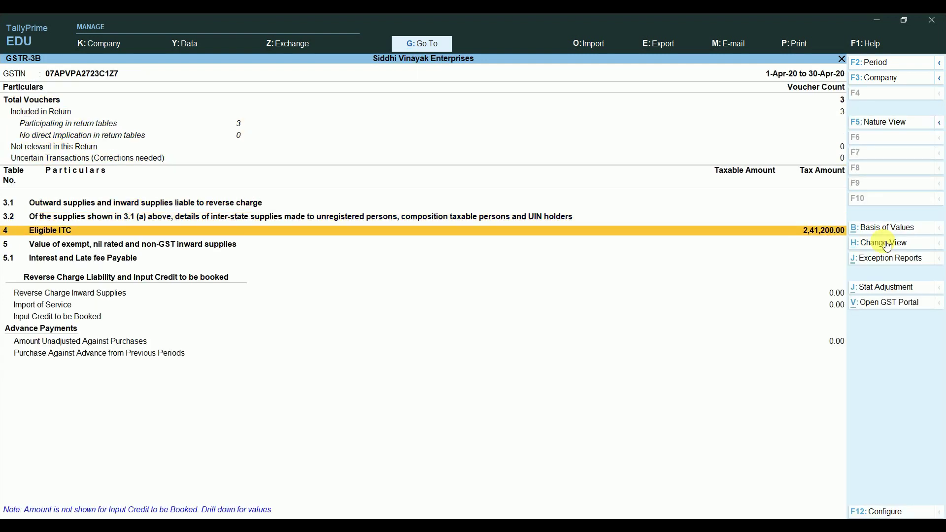
{"action": "key", "text": "shift+Return"}
{"action": "key", "text": "Down"}
{"action": "key", "text": "Down"}
{"action": "key", "text": "Down"}
{"action": "key", "text": "Down"}
{"action": "key", "text": "Down"}
{"action": "key", "text": "Down"}
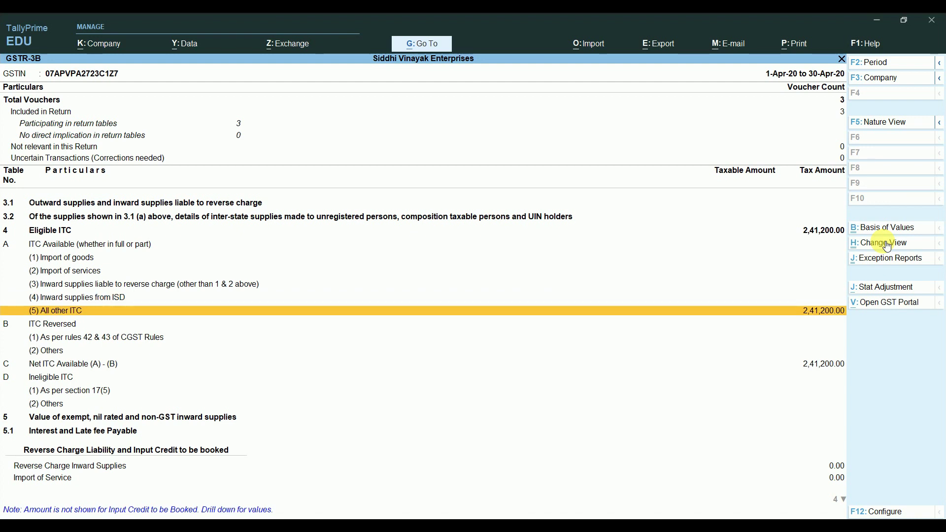
{"action": "key", "text": "Return"}
{"action": "key", "text": "Down"}
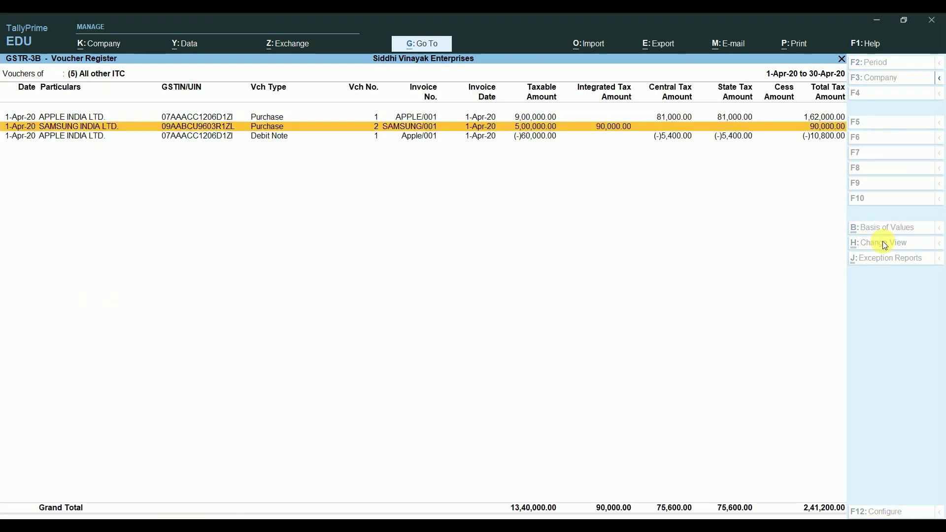
{"action": "key", "text": "Down"}
{"action": "key", "text": "Up"}
{"action": "key", "text": "Up"}
{"action": "key", "text": "Down"}
{"action": "key", "text": "Up"}
{"action": "key", "text": "Down"}
{"action": "key", "text": "Down"}
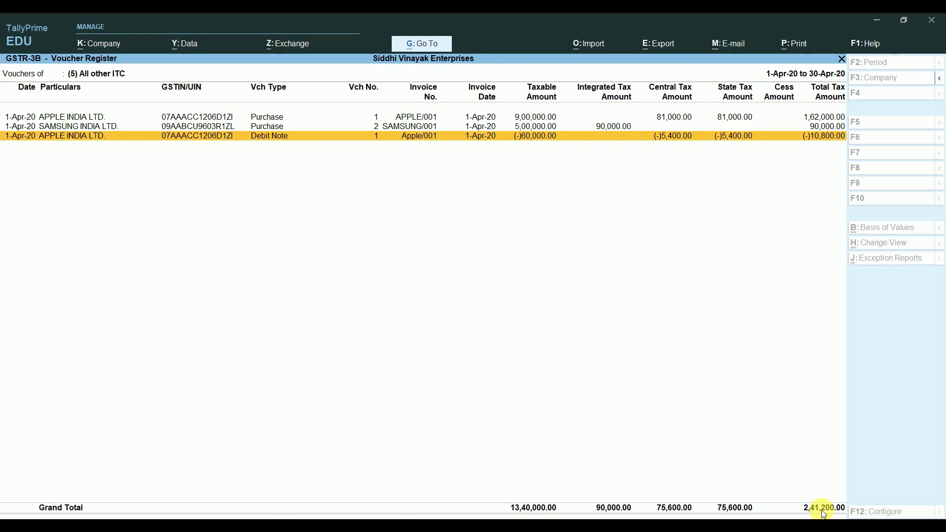
{"action": "key", "text": "Escape"}
{"action": "key", "text": "Escape"}
{"action": "key", "text": "Escape"}
{"action": "key", "text": "Escape"}
{"action": "key", "text": "Up"}
{"action": "key", "text": "Up"}
{"action": "key", "text": "Up"}
{"action": "key", "text": "Up"}
{"action": "key", "text": "Up"}
{"action": "key", "text": "Up"}
{"action": "key", "text": "Up"}
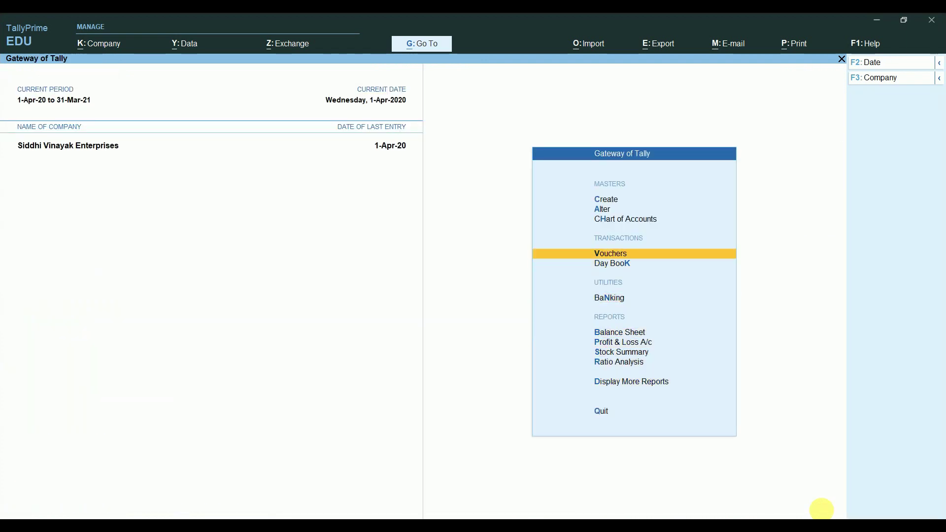
Step: Start a Sales voucher with Cash as party and Consumer as registration type
{"action": "key", "text": "Return"}
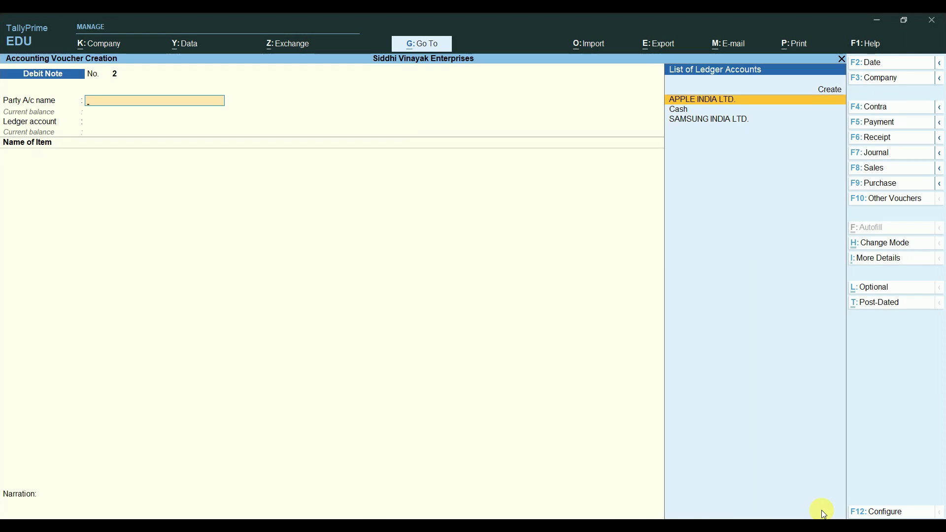
{"action": "left_click", "coordinate": [876, 170]}
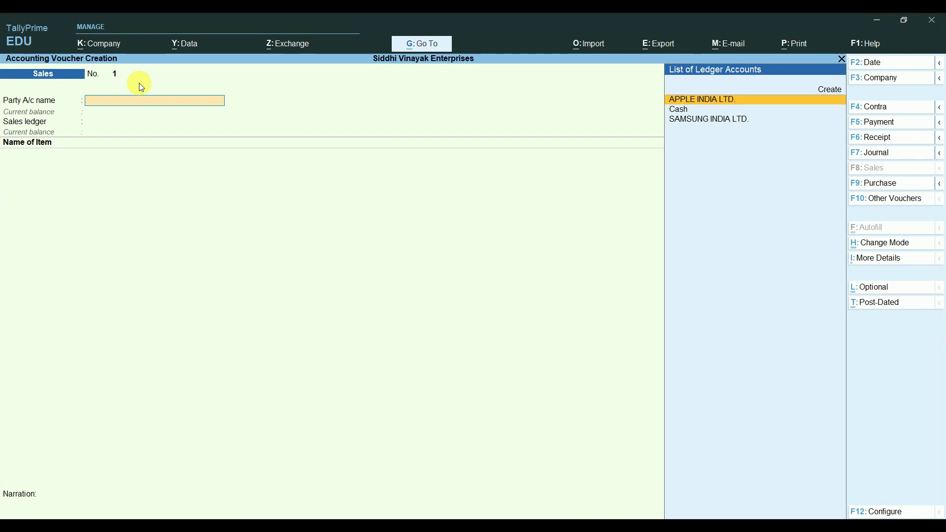
{"action": "key", "text": "Down"}
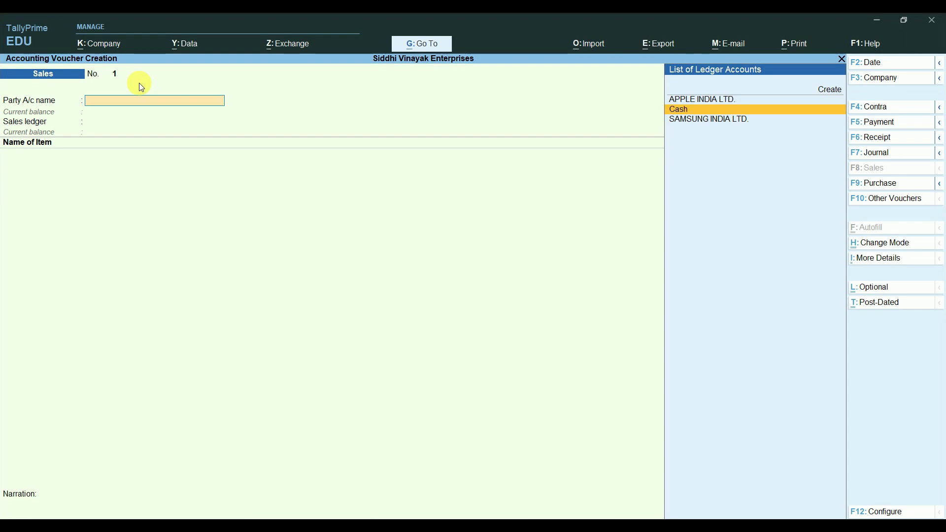
{"action": "key", "text": "Return"}
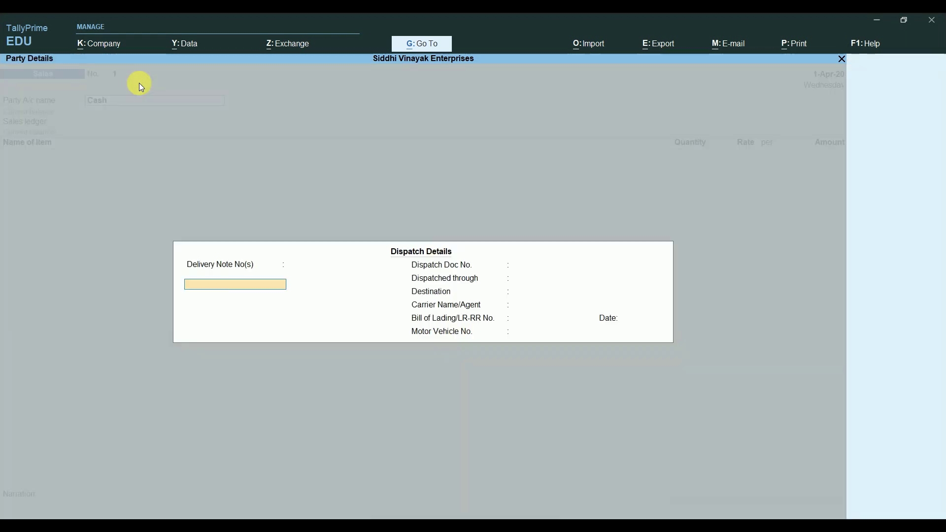
{"action": "key", "text": "Return"}
{"action": "key", "text": "Return"}
{"action": "key", "text": "Return"}
{"action": "key", "text": "Return"}
{"action": "key", "text": "Return"}
{"action": "key", "text": "Return"}
{"action": "key", "text": "Return"}
{"action": "key", "text": "Return"}
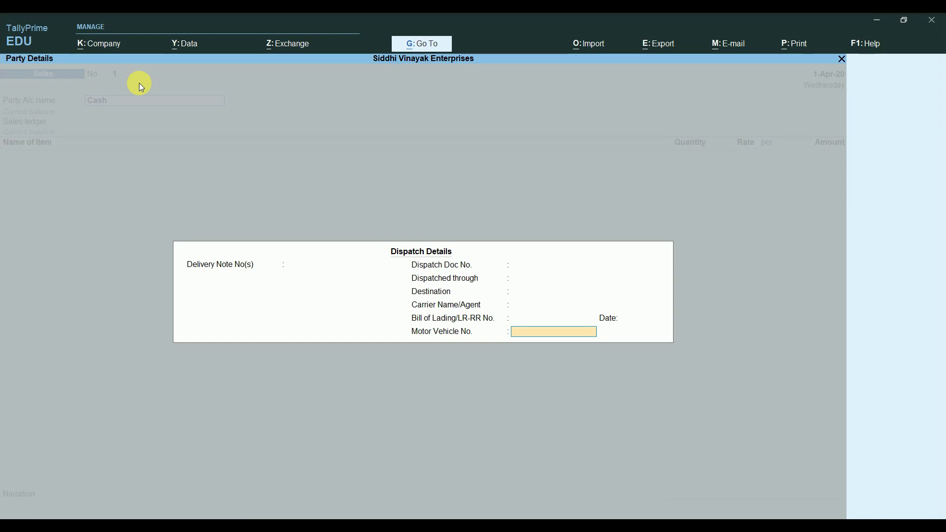
{"action": "key", "text": "Return"}
{"action": "key", "text": "Return"}
{"action": "key", "text": "Return"}
{"action": "key", "text": "Return"}
{"action": "key", "text": "Return"}
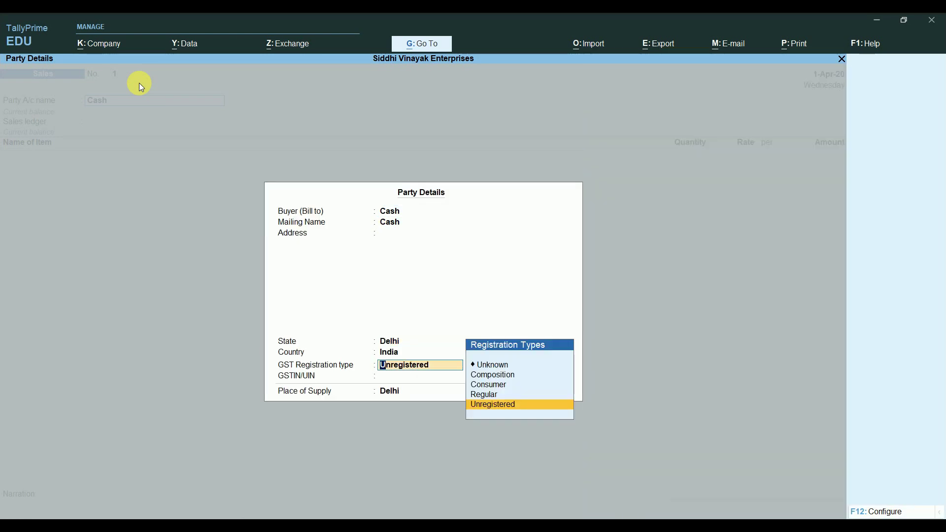
{"action": "key", "text": "Up"}
{"action": "key", "text": "Up"}
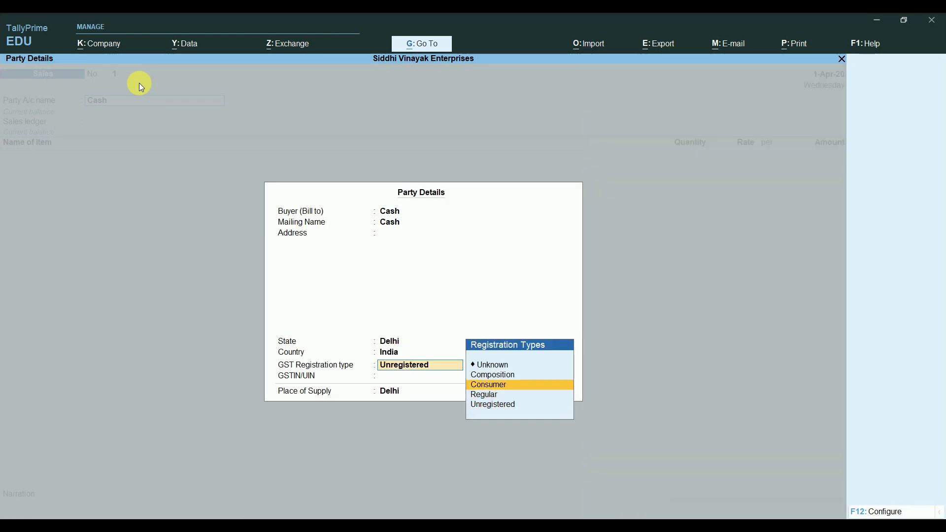
{"action": "key", "text": "Return"}
{"action": "key", "text": "Return"}
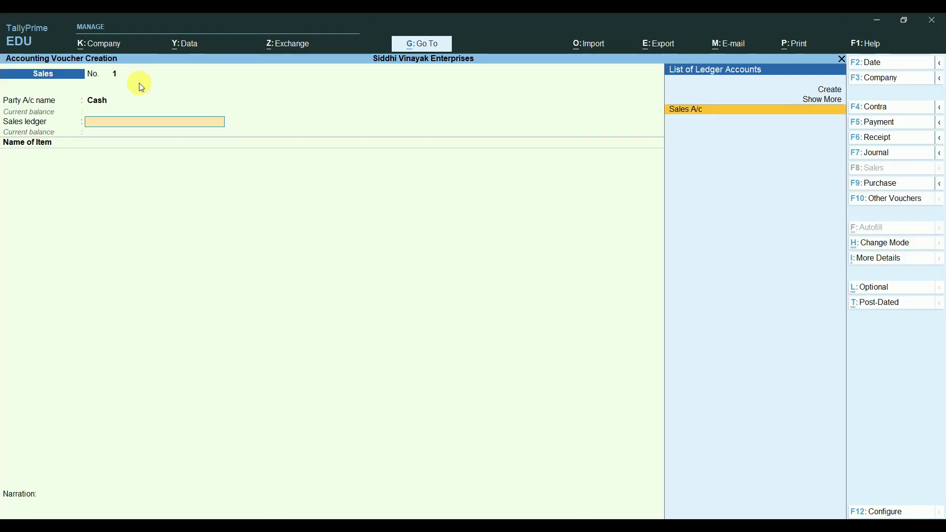
Step: Use Sales A/c and add one Apple Iphone 12(64GB) Black at 80,000
{"action": "key", "text": "Return"}
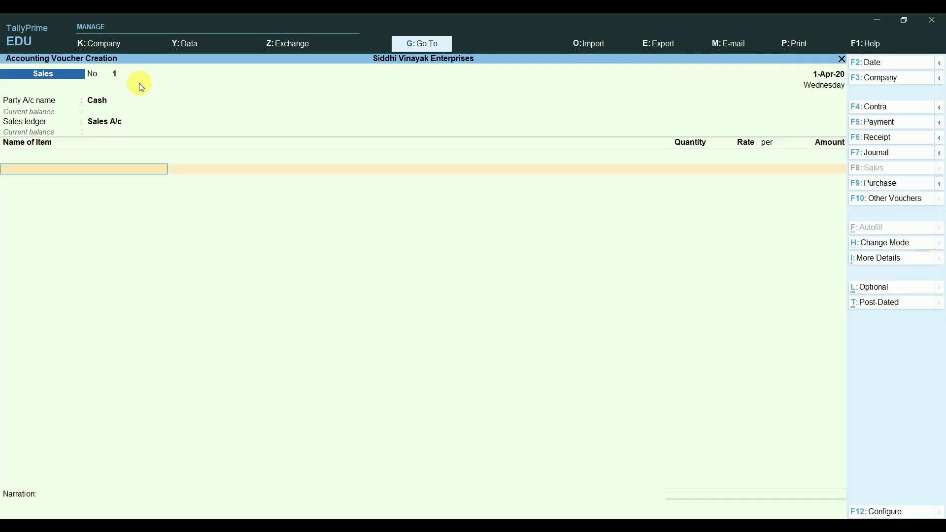
{"action": "type", "text": "A"}
{"action": "key", "text": "Return"}
{"action": "type", "text": "2"}
{"action": "key", "text": "Return"}
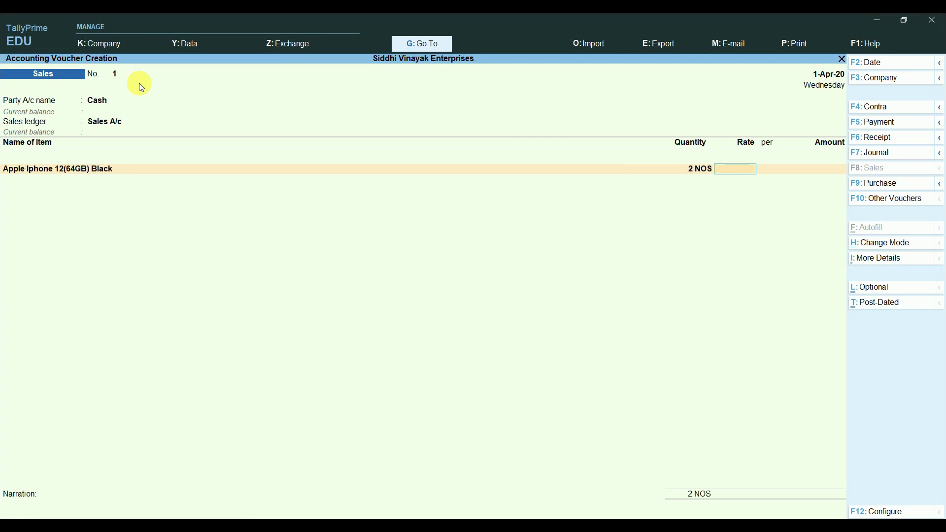
{"action": "type", "text": "80000"}
{"action": "key", "text": "Return"}
{"action": "key", "text": "Return"}
{"action": "key", "text": "Return"}
{"action": "type", "text": "S"}
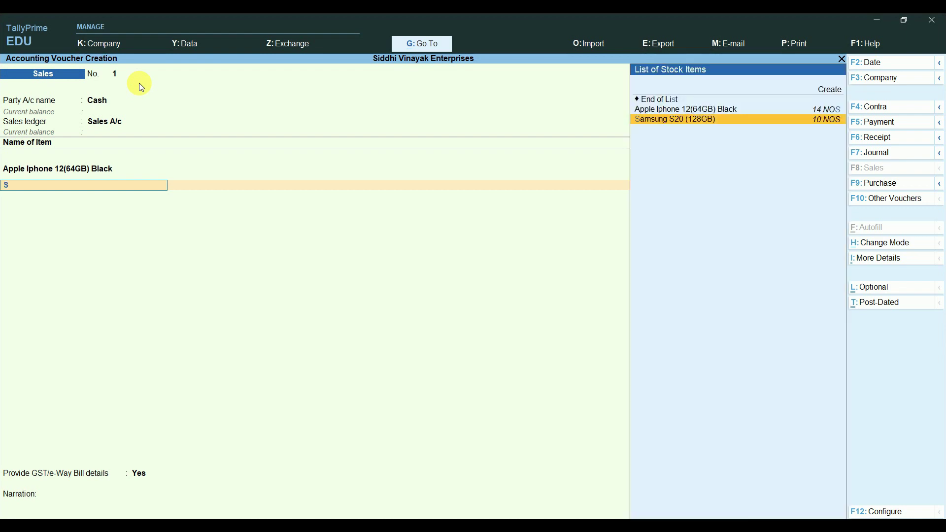
{"action": "key", "text": "BackSpace"}
{"action": "key", "text": "BackSpace"}
{"action": "key", "text": "BackSpace"}
{"action": "key", "text": "BackSpace"}
{"action": "key", "text": "BackSpace"}
{"action": "type", "text": "1"}
{"action": "key", "text": "Return"}
{"action": "key", "text": "Return"}
{"action": "key", "text": "Return"}
{"action": "key", "text": "Return"}
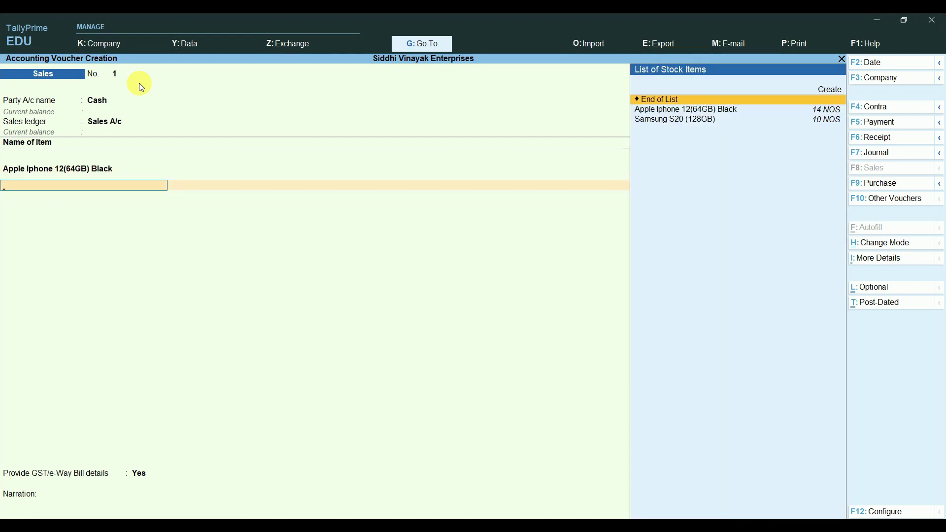
Step: Add one Samsung S20 (128GB) at 75,000, correcting its quantity to 1 NOS
{"action": "key", "text": "Down"}
{"action": "key", "text": "Down"}
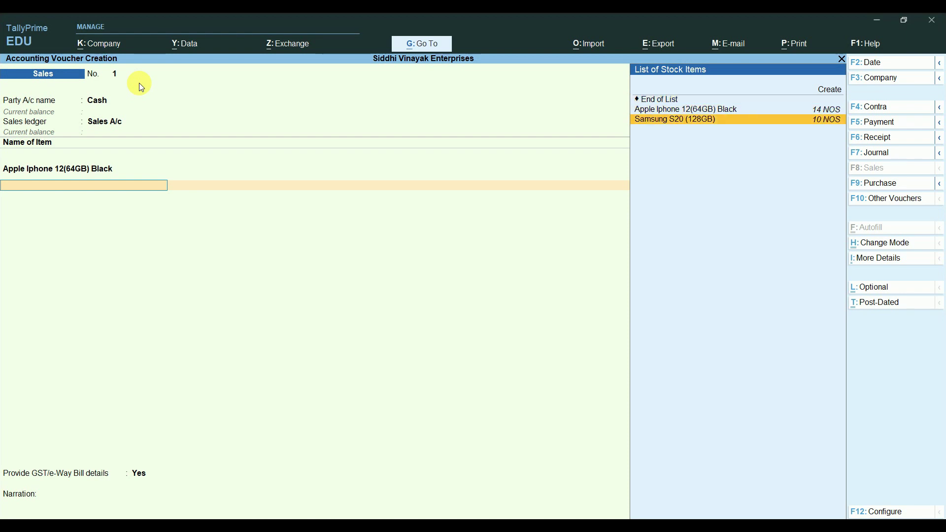
{"action": "key", "text": "Return"}
{"action": "type", "text": "21"}
{"action": "key", "text": "Return"}
{"action": "key", "text": "Return"}
{"action": "key", "text": "BackSpace"}
{"action": "key", "text": "BackSpace"}
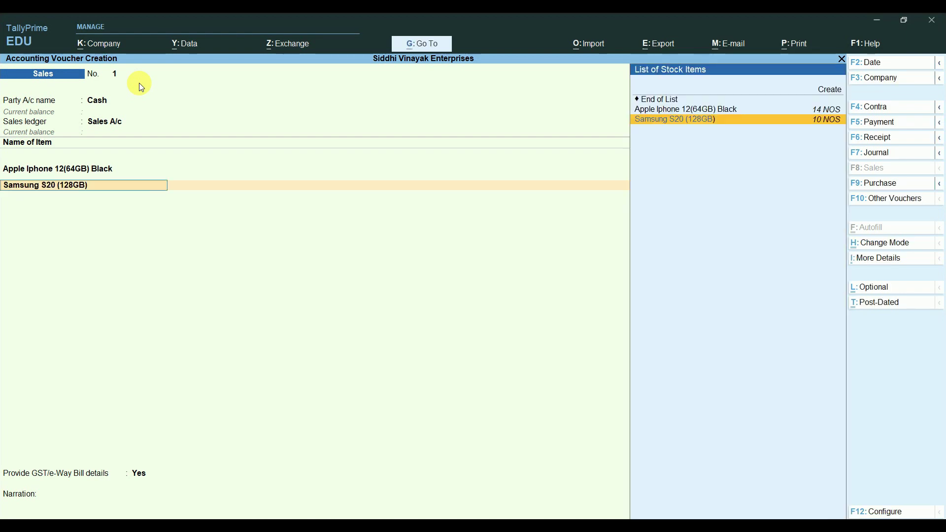
{"action": "key", "text": "Return"}
{"action": "type", "text": "1 NOS"}
{"action": "key", "text": "Return"}
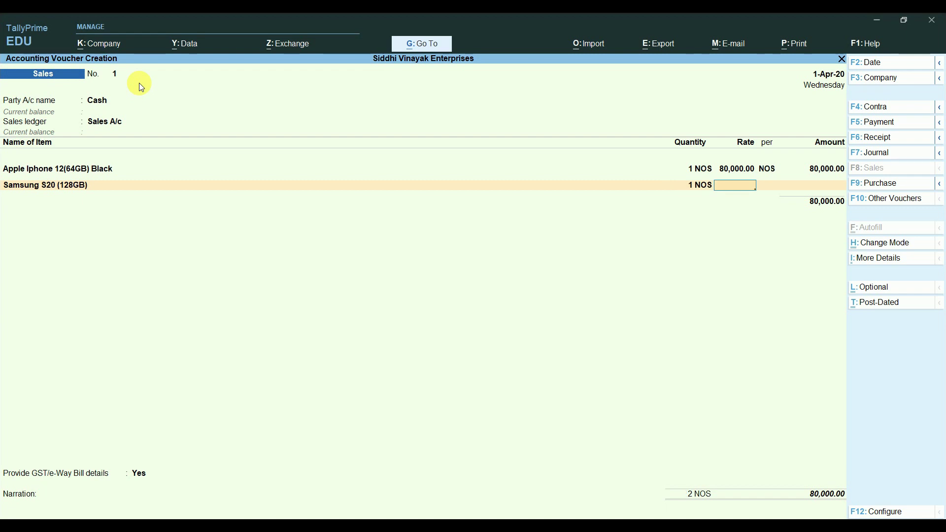
{"action": "type", "text": "75000"}
{"action": "key", "text": "Return"}
{"action": "key", "text": "Return"}
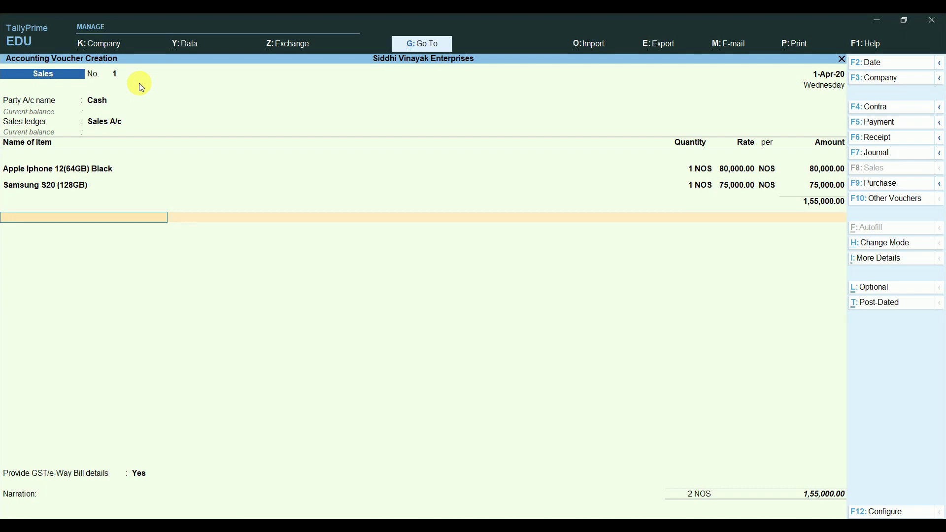
Step: Add SGST and CGST at 13,950 each, set e-Way Bill to No, and save the 1,82,900 sale
{"action": "type", "text": "S"}
{"action": "key", "text": "Down"}
{"action": "key", "text": "Down"}
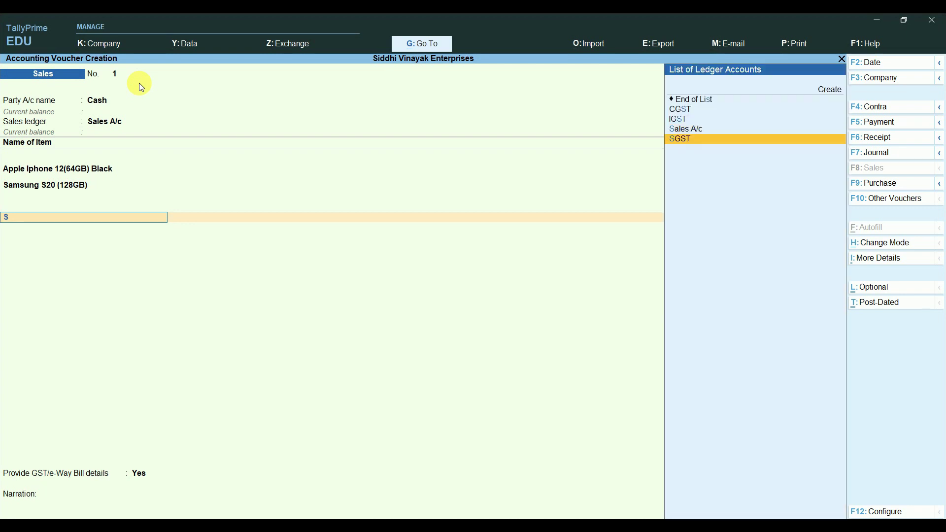
{"action": "key", "text": "Return"}
{"action": "key", "text": "Return"}
{"action": "type", "text": "C"}
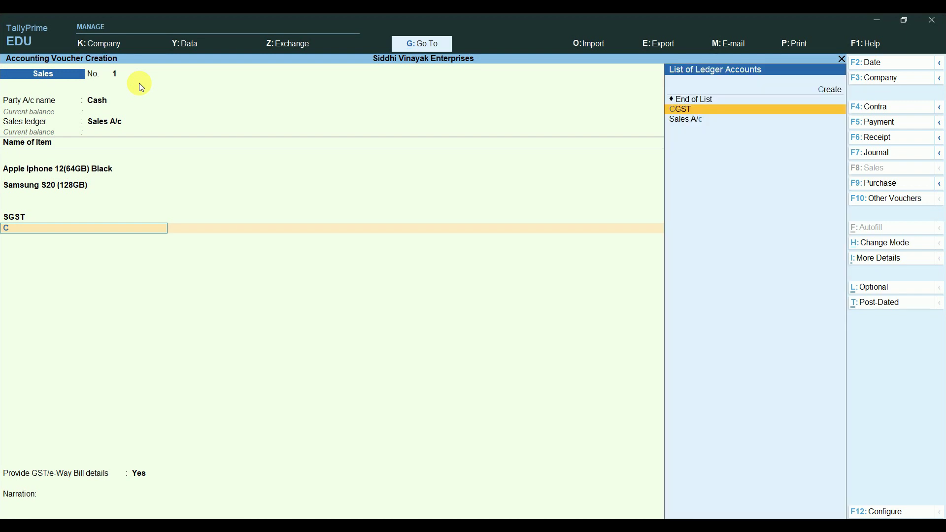
{"action": "key", "text": "Return"}
{"action": "key", "text": "Return"}
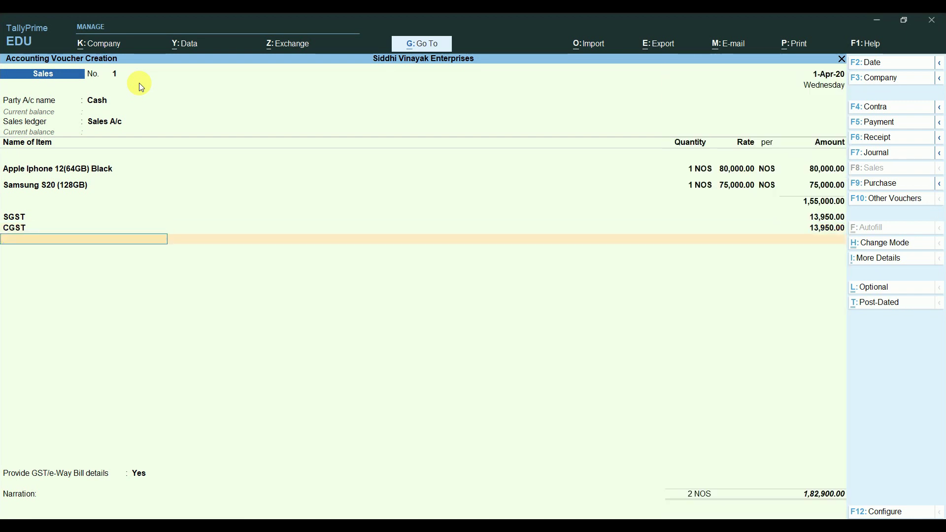
{"action": "key", "text": "Return"}
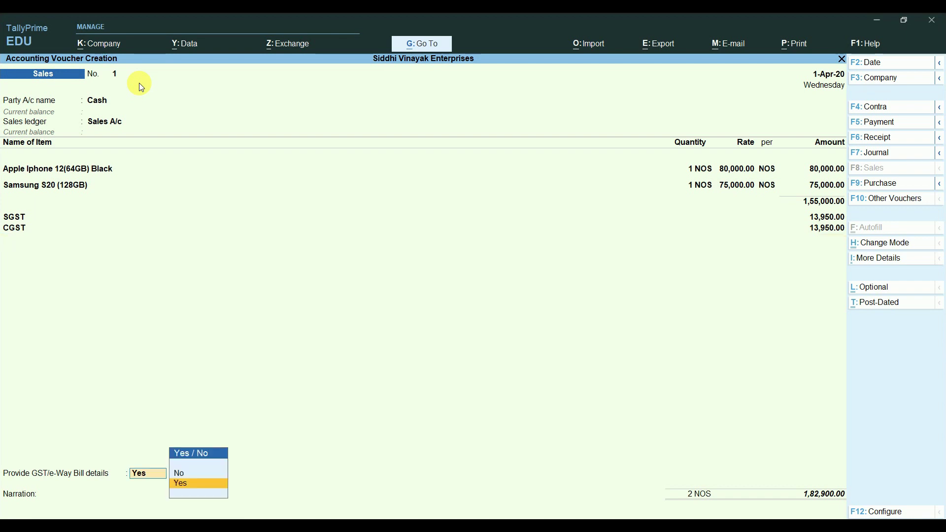
{"action": "key", "text": "n"}
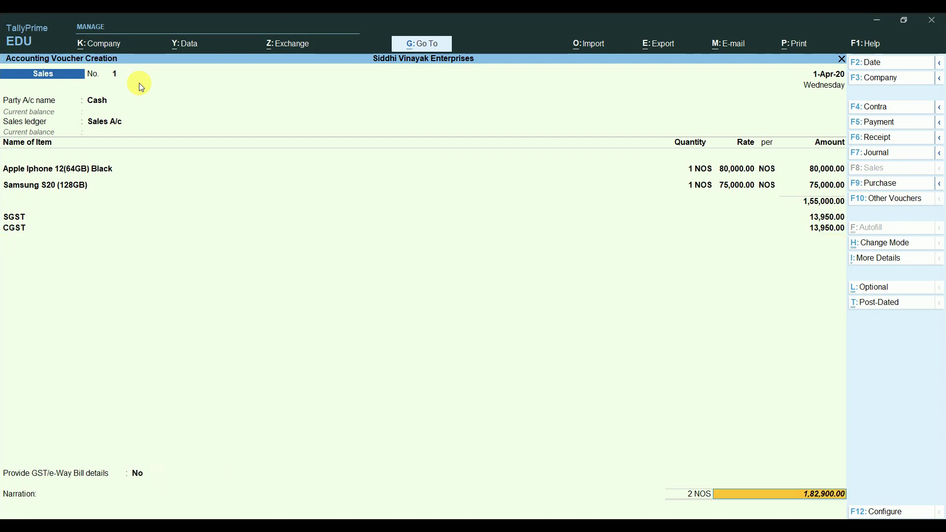
{"action": "key", "text": "Return"}
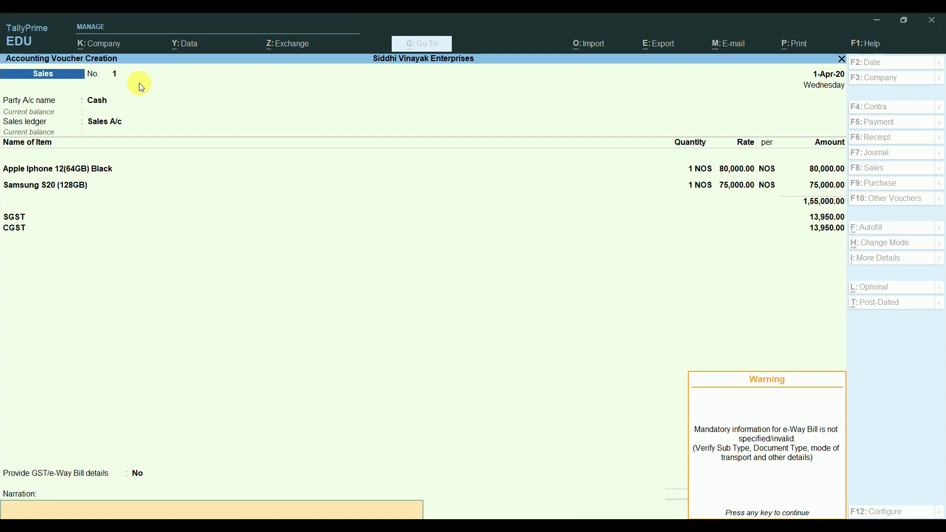
{"action": "key", "text": "Return"}
{"action": "key", "text": "Return"}
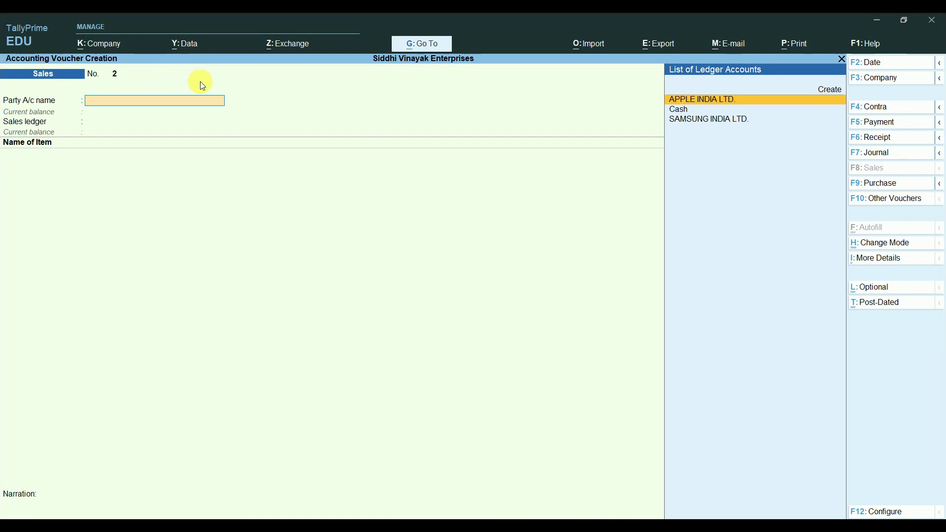
Step: Quit voucher entry back to the Gateway of Tally
{"action": "key", "text": "Escape"}
{"action": "key", "text": "y"}
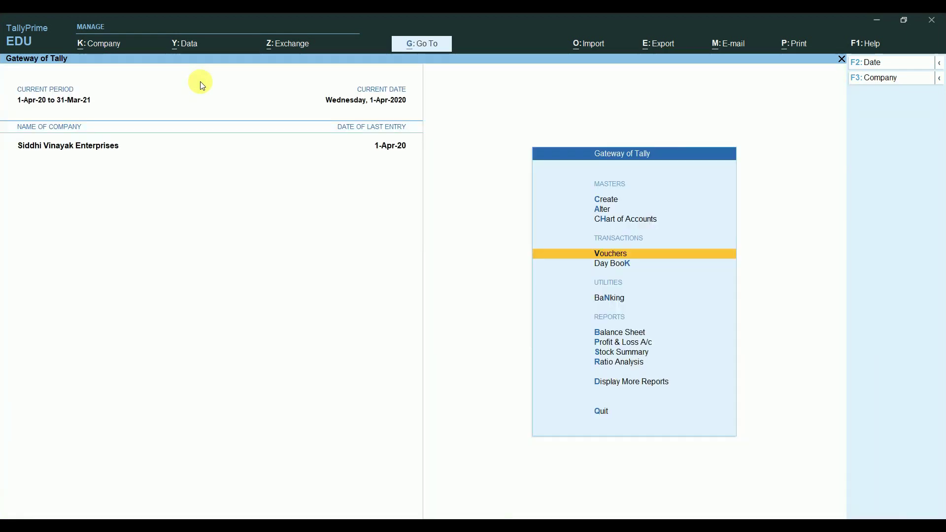
{"action": "key", "text": "Return"}
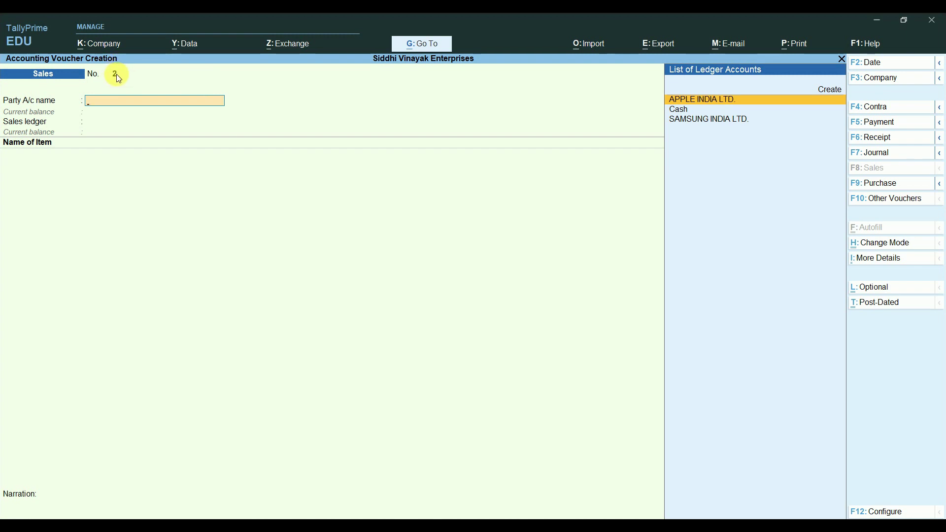
{"action": "key", "text": "Escape"}
{"action": "key", "text": "y"}
Step: Create a new voucher type and name it TAX INVOICE
{"action": "key", "text": "Up"}
{"action": "key", "text": "Up"}
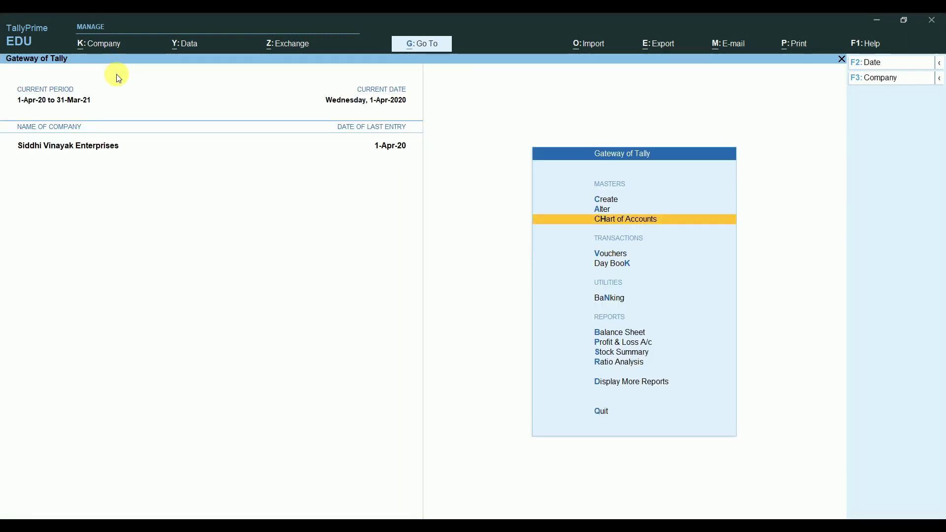
{"action": "key", "text": "Up"}
{"action": "key", "text": "Return"}
{"action": "key", "text": "Down"}
{"action": "key", "text": "Down"}
{"action": "key", "text": "Down"}
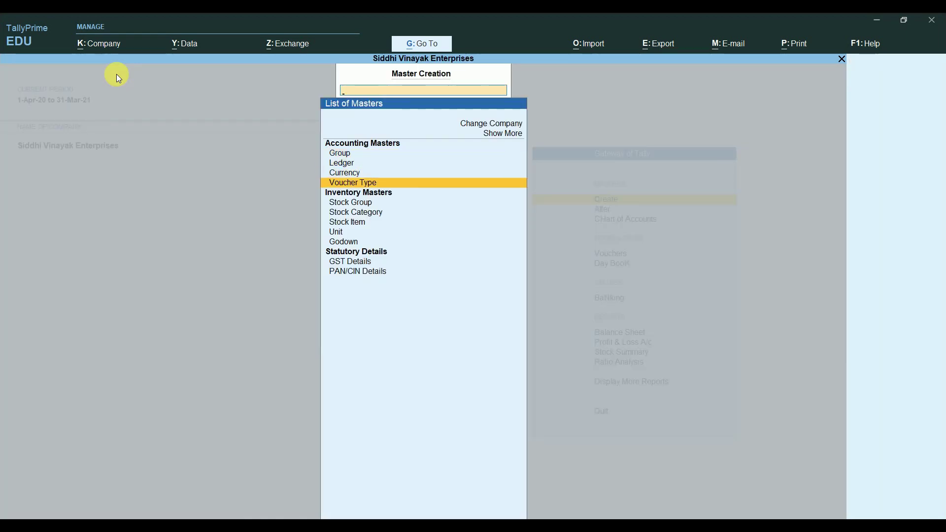
{"action": "key", "text": "Return"}
{"action": "type", "text": "TA"}
{"action": "type", "text": "X"}
{"action": "type", "text": " i"}
{"action": "type", "text": "INVOIC"}
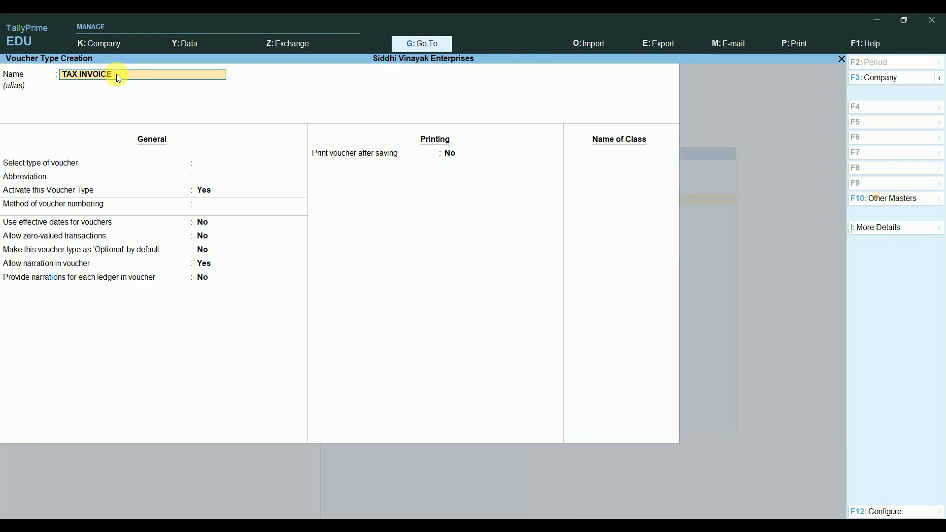
{"action": "type", "text": "E"}
Step: Set Sales as the base voucher type for TAX INVOICE
{"action": "key", "text": "Return"}
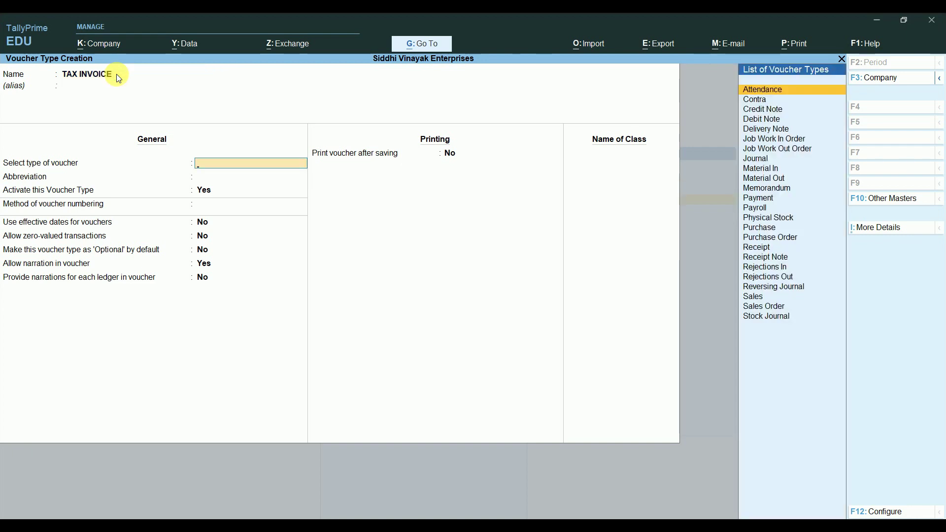
{"action": "key", "text": "Down"}
{"action": "key", "text": "Down"}
{"action": "key", "text": "Down"}
{"action": "key", "text": "Down"}
{"action": "key", "text": "Down"}
{"action": "key", "text": "Down"}
{"action": "key", "text": "Down"}
{"action": "key", "text": "Down"}
{"action": "key", "text": "Down"}
{"action": "key", "text": "Down"}
{"action": "key", "text": "Down"}
{"action": "key", "text": "Down"}
{"action": "key", "text": "Down"}
{"action": "key", "text": "Down"}
{"action": "key", "text": "Down"}
{"action": "key", "text": "Down"}
{"action": "key", "text": "Down"}
{"action": "key", "text": "Down"}
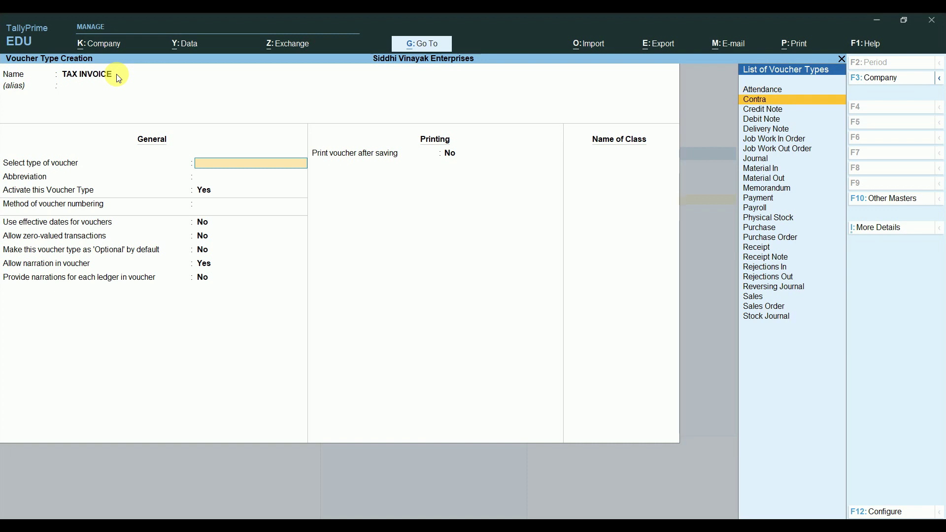
{"action": "key", "text": "Down"}
{"action": "key", "text": "Down"}
{"action": "key", "text": "Down"}
{"action": "key", "text": "Down"}
{"action": "key", "text": "Up"}
{"action": "key", "text": "Up"}
{"action": "key", "text": "Up"}
{"action": "key", "text": "Up"}
{"action": "key", "text": "Up"}
{"action": "key", "text": "Up"}
{"action": "key", "text": "Down"}
{"action": "key", "text": "Down"}
{"action": "key", "text": "Down"}
{"action": "key", "text": "Down"}
{"action": "key", "text": "Down"}
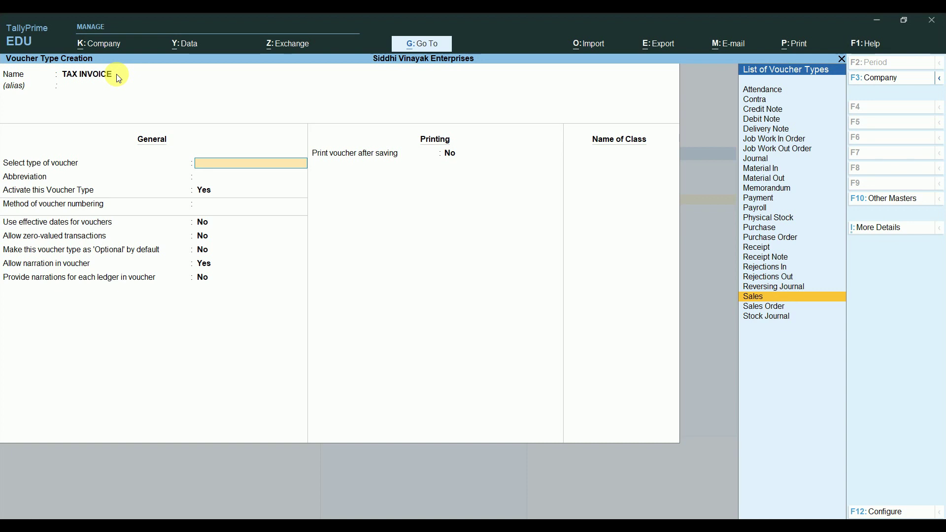
{"action": "key", "text": "Return"}
{"action": "key", "text": "Return"}
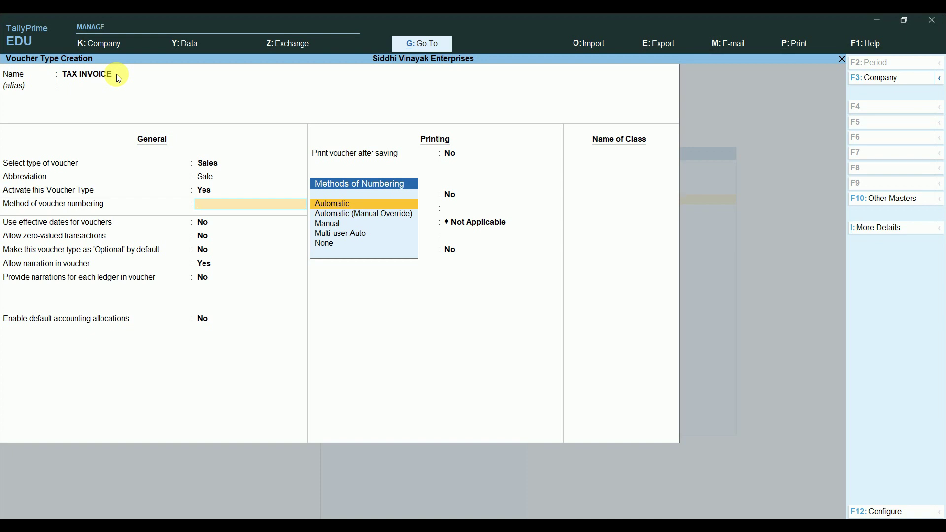
Step: Choose Automatic numbering and turn on advanced numbering configuration
{"action": "key", "text": "Down"}
{"action": "key", "text": "Down"}
{"action": "key", "text": "Up"}
{"action": "key", "text": "Down"}
{"action": "key", "text": "Down"}
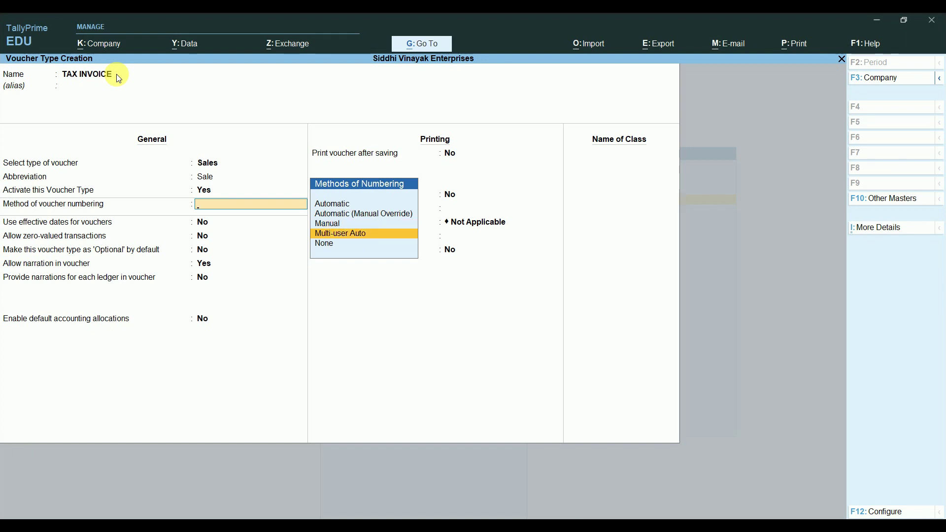
{"action": "key", "text": "Up"}
{"action": "key", "text": "Up"}
{"action": "key", "text": "Up"}
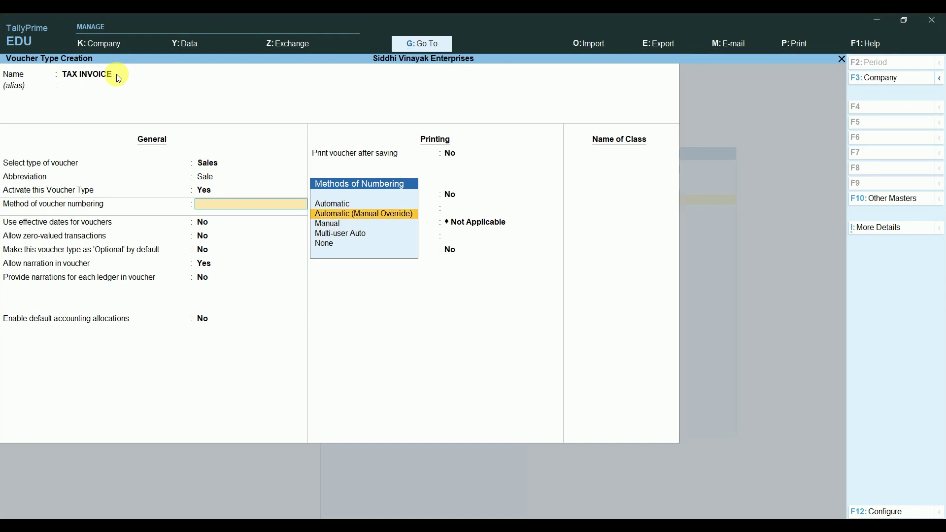
{"action": "key", "text": "Return"}
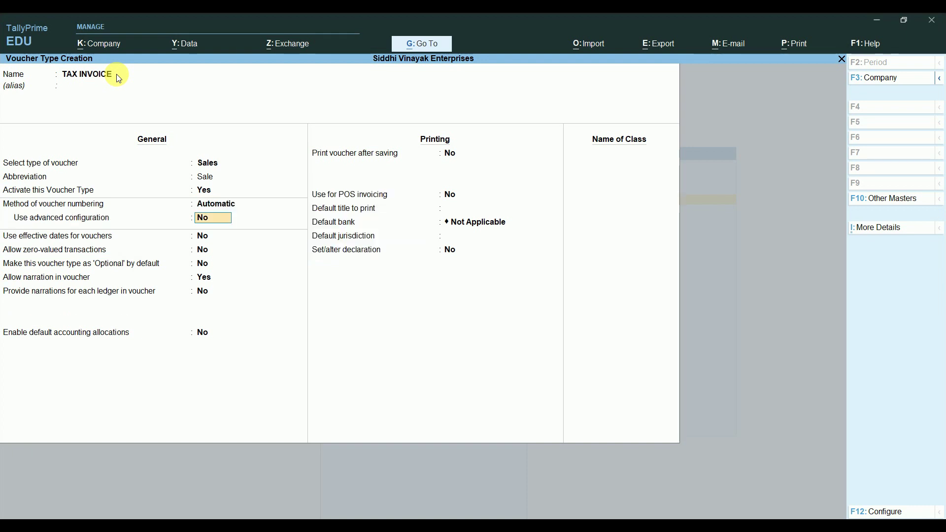
{"action": "type", "text": "Y"}
{"action": "key", "text": "Return"}
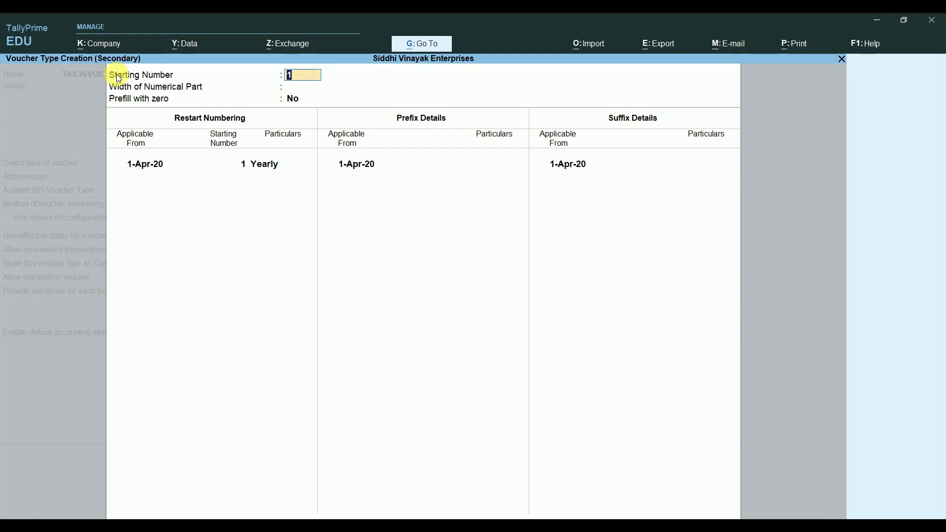
Step: Start numbering at 1 with width 5, yearly restart, prefix SVE/20-21/ and no suffix
{"action": "key", "text": "Return"}
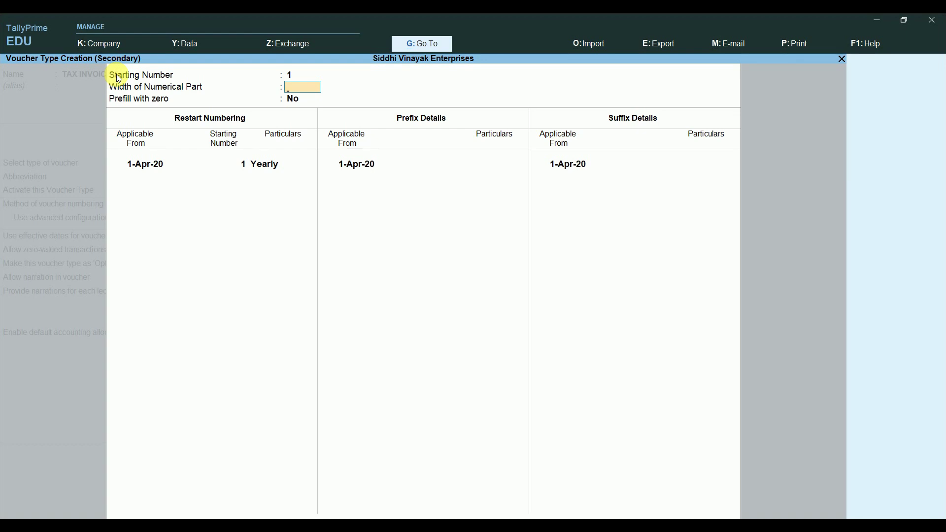
{"action": "type", "text": "5"}
{"action": "key", "text": "Return"}
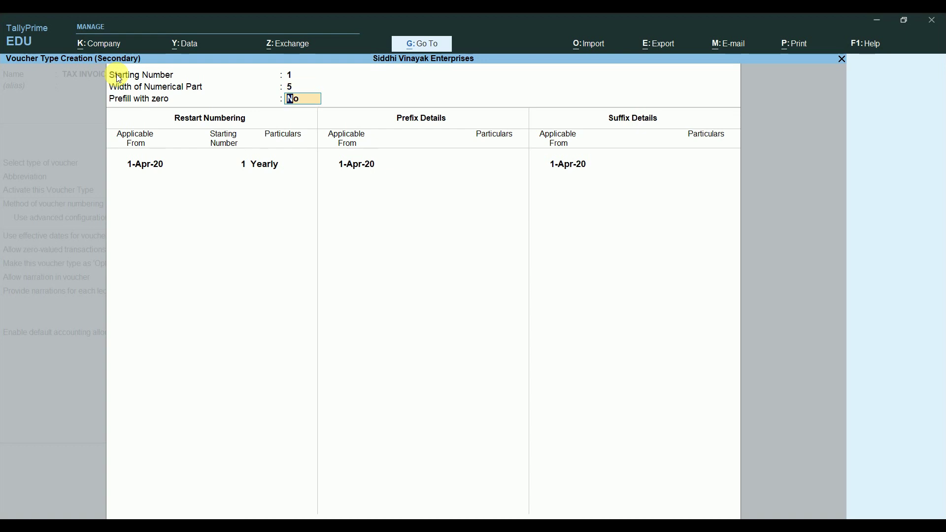
{"action": "key", "text": "Return"}
{"action": "key", "text": "Return"}
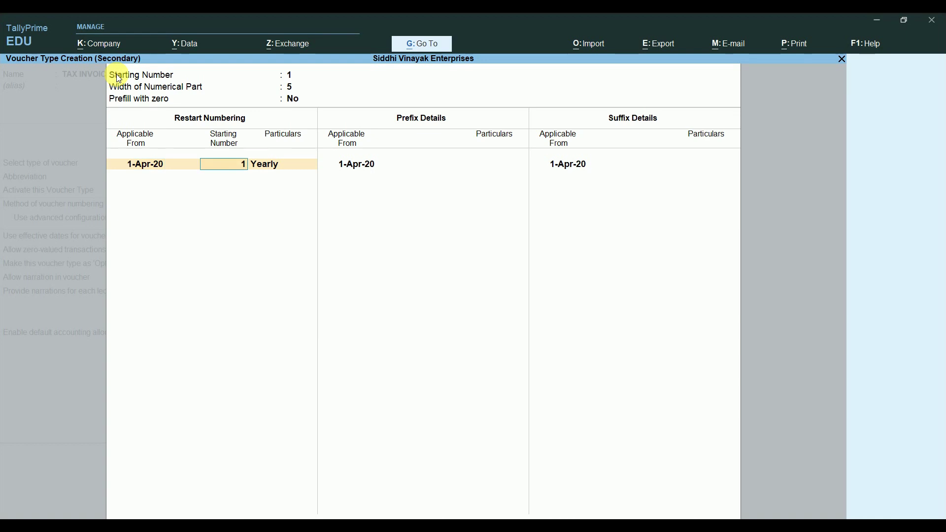
{"action": "key", "text": "Return"}
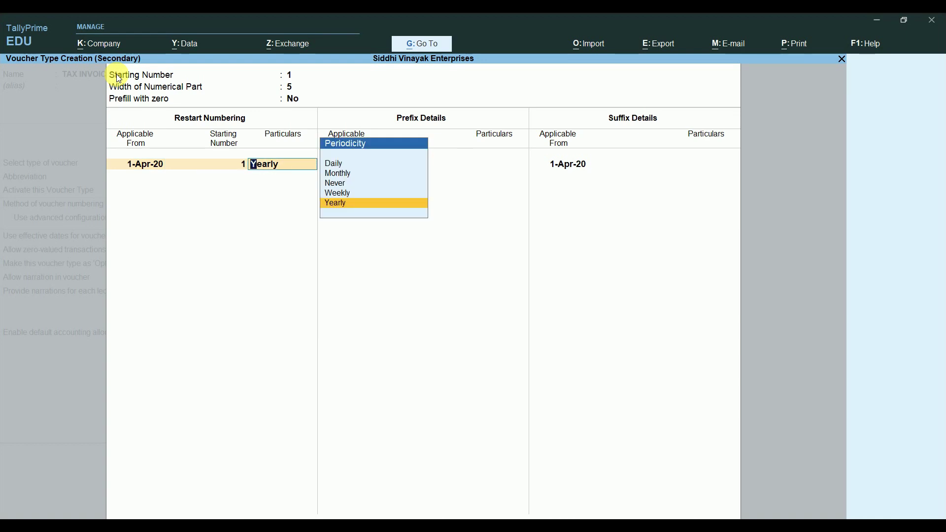
{"action": "key", "text": "Return"}
{"action": "key", "text": "Return"}
{"action": "key", "text": "Return"}
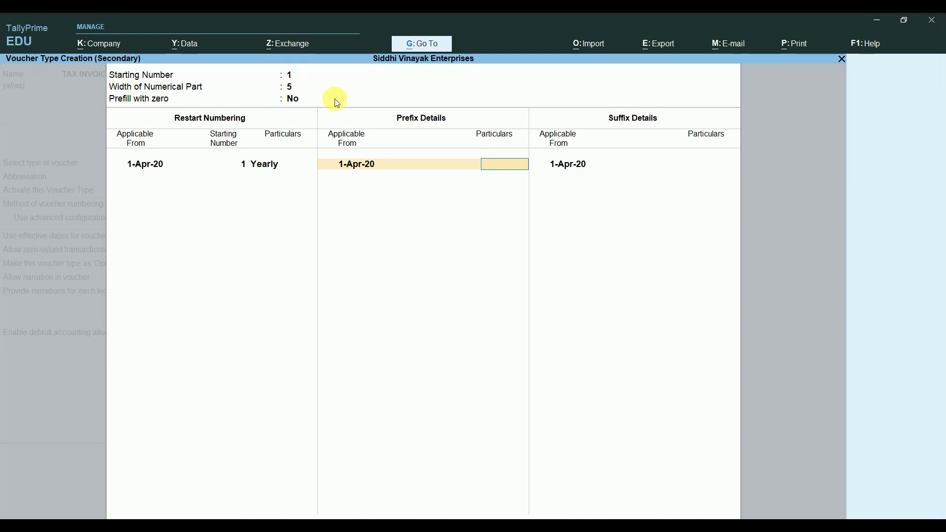
{"action": "type", "text": "SVE/20-21/"}
{"action": "key", "text": "Return"}
{"action": "key", "text": "Return"}
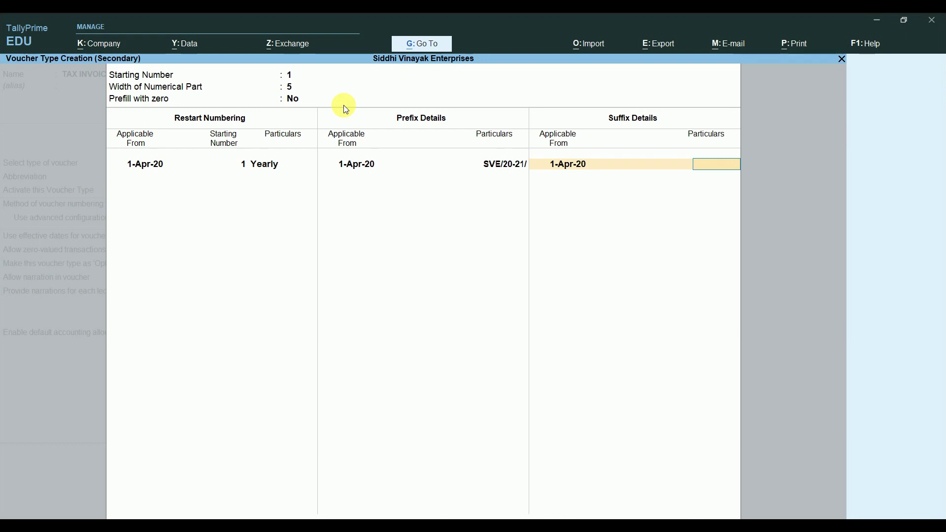
{"action": "key", "text": "Return"}
{"action": "key", "text": "Return"}
{"action": "key", "text": "Return"}
{"action": "key", "text": "Return"}
{"action": "key", "text": "Return"}
{"action": "key", "text": "Return"}
{"action": "key", "text": "Return"}
{"action": "key", "text": "Return"}
{"action": "key", "text": "Return"}
{"action": "key", "text": "Return"}
{"action": "key", "text": "Return"}
{"action": "key", "text": "Return"}
{"action": "key", "text": "Return"}
{"action": "key", "text": "Return"}
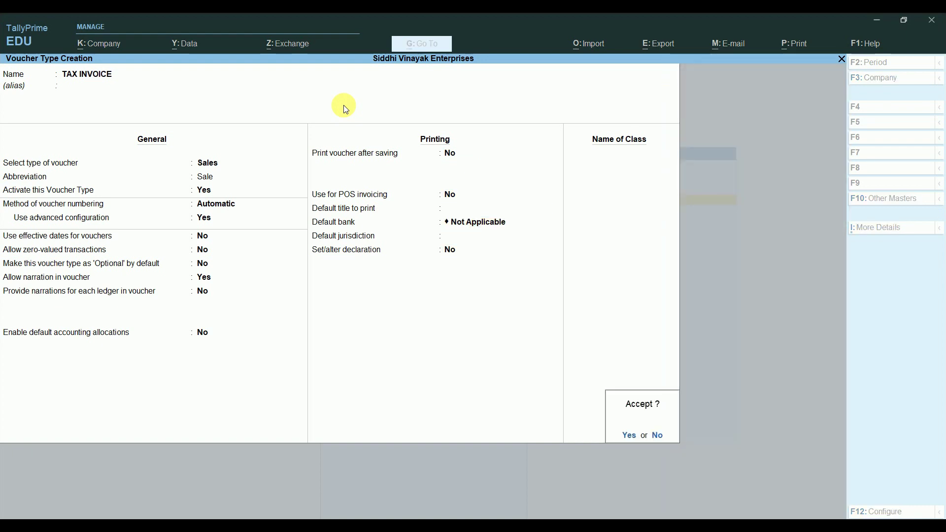
Step: Save the TAX INVOICE voucher type and open a new sales voucher
{"action": "key", "text": "Return"}
{"action": "key", "text": "Escape"}
{"action": "key", "text": "Escape"}
{"action": "key", "text": "Escape"}
{"action": "key", "text": "Escape"}
{"action": "key", "text": "Down"}
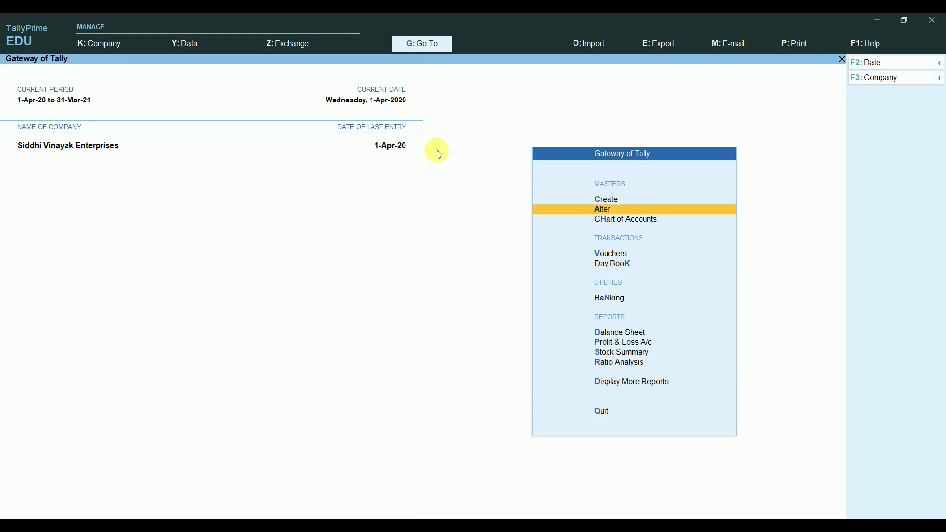
{"action": "key", "text": "Down"}
{"action": "key", "text": "Down"}
{"action": "key", "text": "Return"}
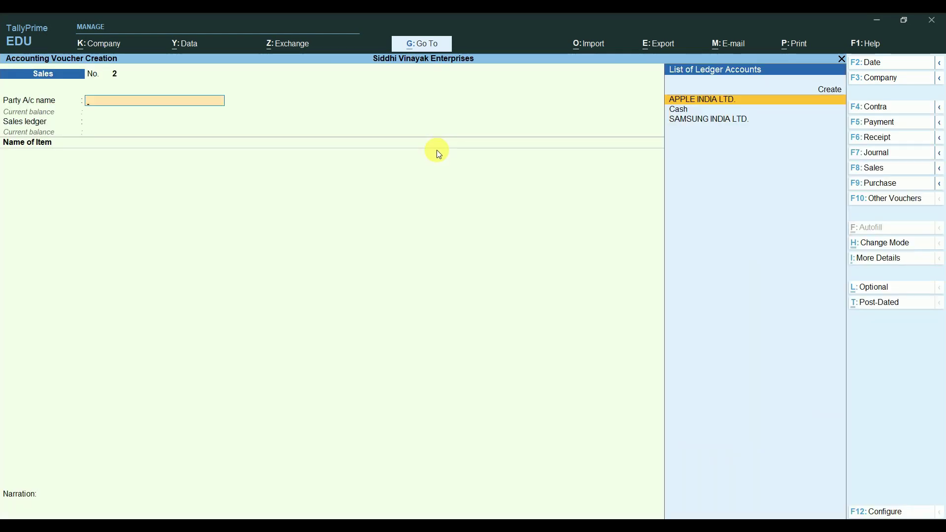
Step: Switch the voucher to TAX INVOICE, numbered SVE/20-21/ 1, then return to Gateway
{"action": "left_click", "coordinate": [870, 168]}
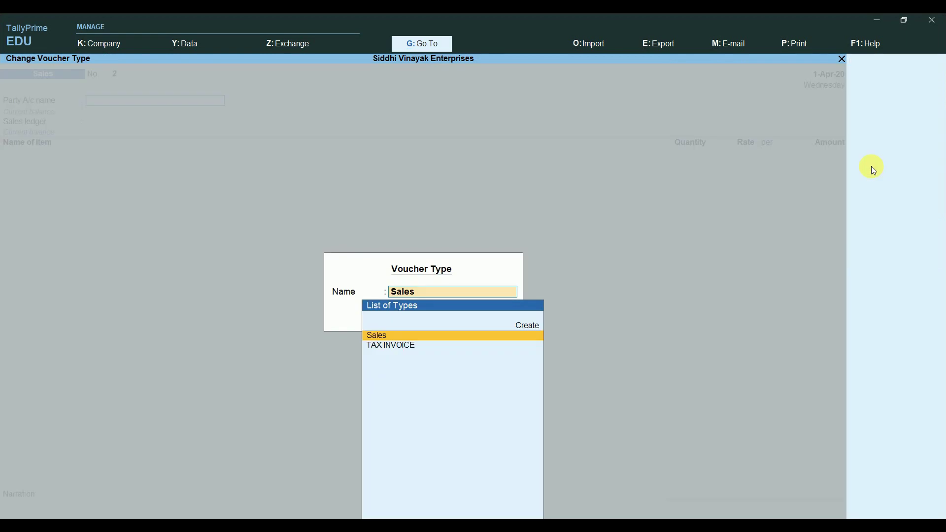
{"action": "key", "text": "Down"}
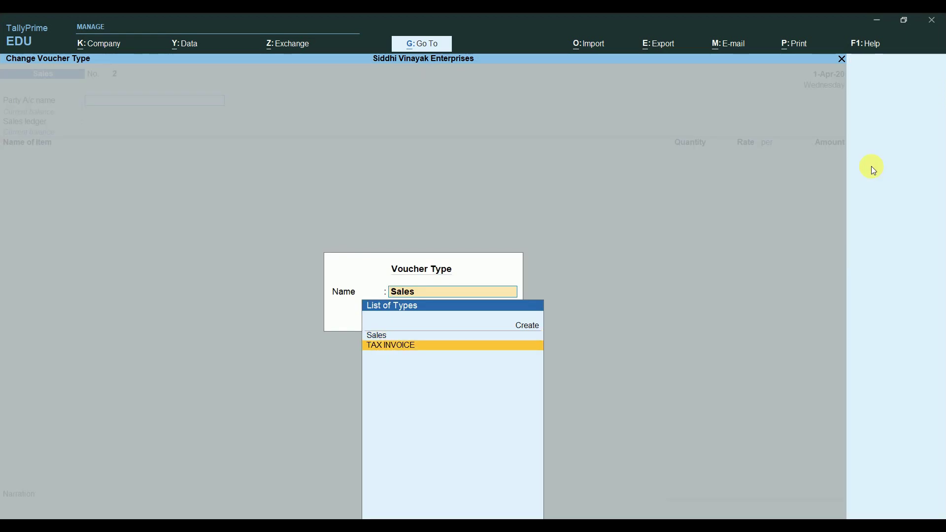
{"action": "key", "text": "Return"}
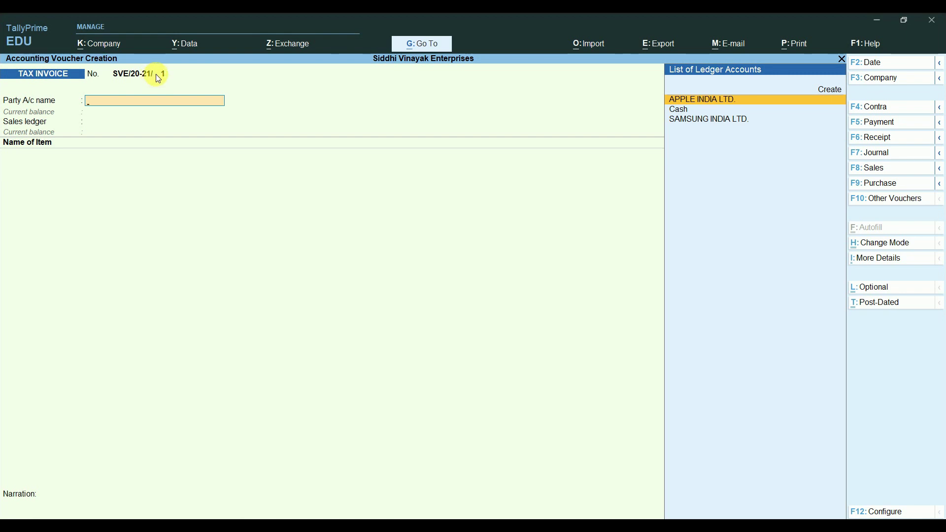
{"action": "key", "text": "Escape"}
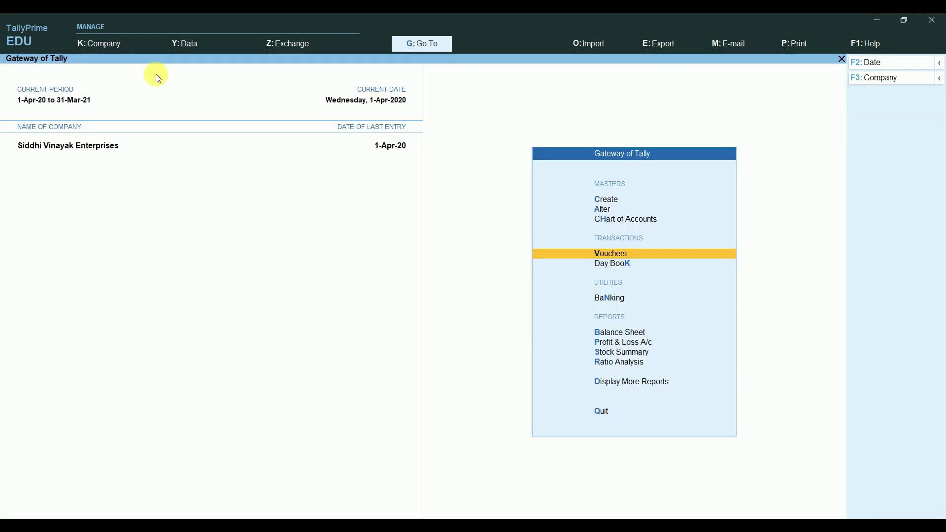
Step: Open the TAX INVOICE voucher type for alteration
{"action": "key", "text": "Up"}
{"action": "key", "text": "Up"}
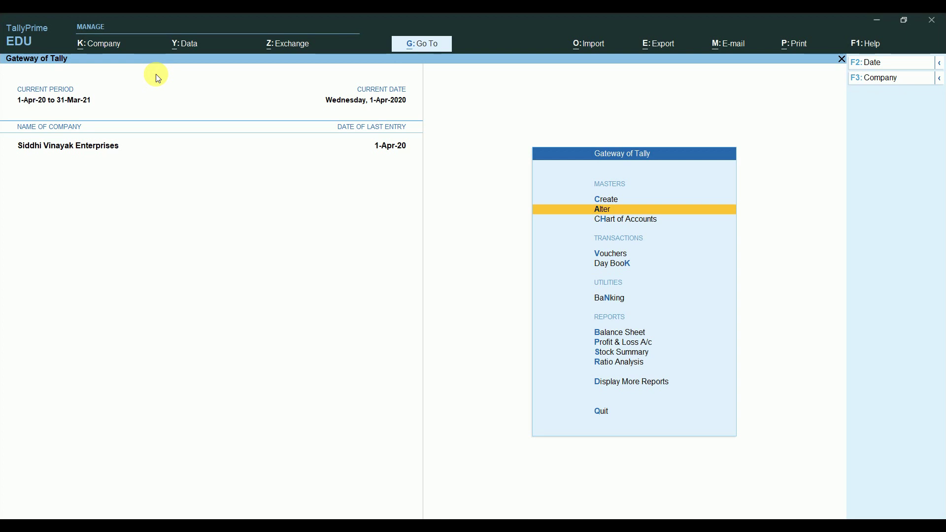
{"action": "key", "text": "Return"}
{"action": "key", "text": "Down"}
{"action": "key", "text": "Down"}
{"action": "key", "text": "Return"}
{"action": "key", "text": "Down"}
{"action": "key", "text": "Down"}
{"action": "key", "text": "Down"}
{"action": "key", "text": "Down"}
{"action": "key", "text": "Down"}
{"action": "key", "text": "Down"}
{"action": "key", "text": "Down"}
{"action": "key", "text": "Down"}
{"action": "key", "text": "Down"}
{"action": "key", "text": "Down"}
{"action": "key", "text": "Down"}
{"action": "key", "text": "Down"}
{"action": "key", "text": "Down"}
{"action": "key", "text": "Down"}
{"action": "key", "text": "Down"}
{"action": "key", "text": "Down"}
{"action": "key", "text": "Down"}
{"action": "key", "text": "Down"}
{"action": "key", "text": "Down"}
{"action": "key", "text": "Down"}
{"action": "key", "text": "Return"}
{"action": "key", "text": "Return"}
{"action": "key", "text": "Return"}
{"action": "key", "text": "Return"}
{"action": "key", "text": "Return"}
{"action": "key", "text": "Return"}
Step: Turn on advanced numbering with Prefill with zero set to Yes, and save TAX INVOICE
{"action": "type", "text": "Y"}
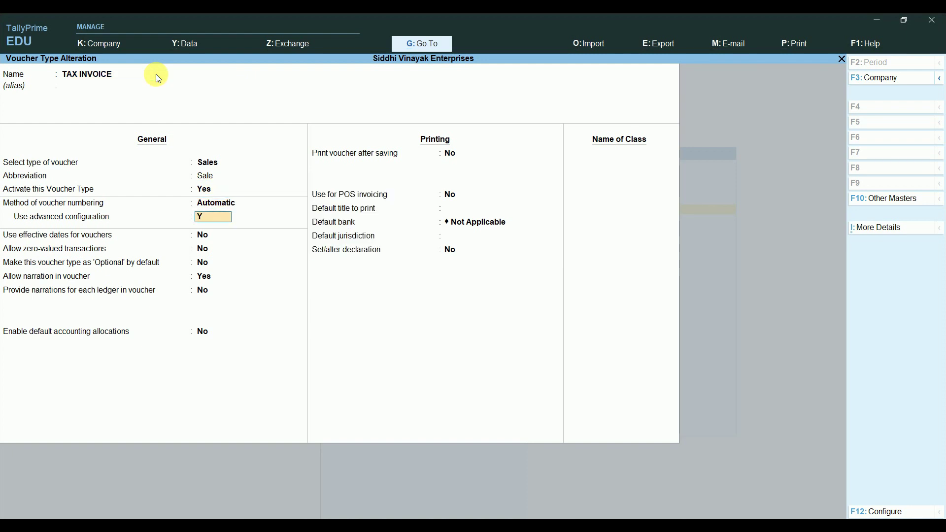
{"action": "key", "text": "Return"}
{"action": "key", "text": "Return"}
{"action": "key", "text": "Return"}
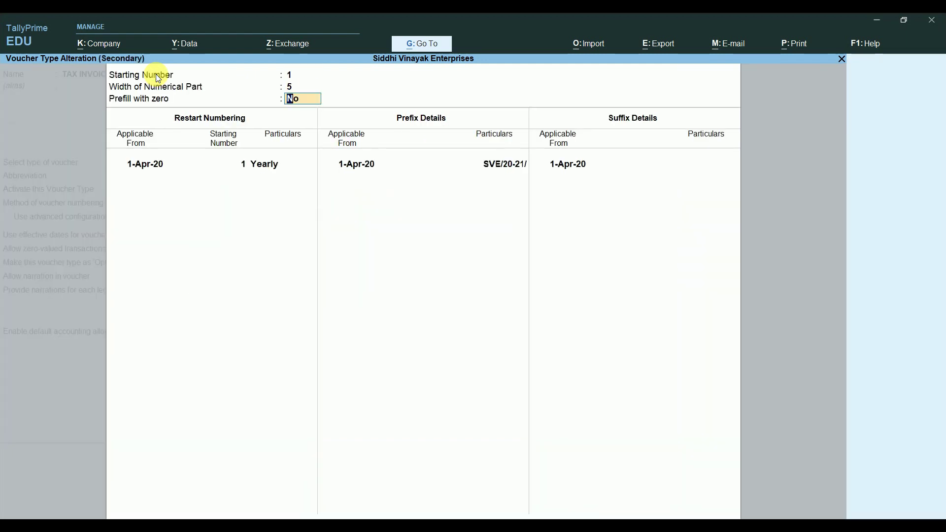
{"action": "type", "text": "Y"}
{"action": "key", "text": "Return"}
{"action": "key", "text": "ctrl+a"}
{"action": "key", "text": "Return"}
{"action": "key", "text": "Return"}
{"action": "key", "text": "Return"}
{"action": "key", "text": "Return"}
{"action": "key", "text": "Return"}
{"action": "key", "text": "Return"}
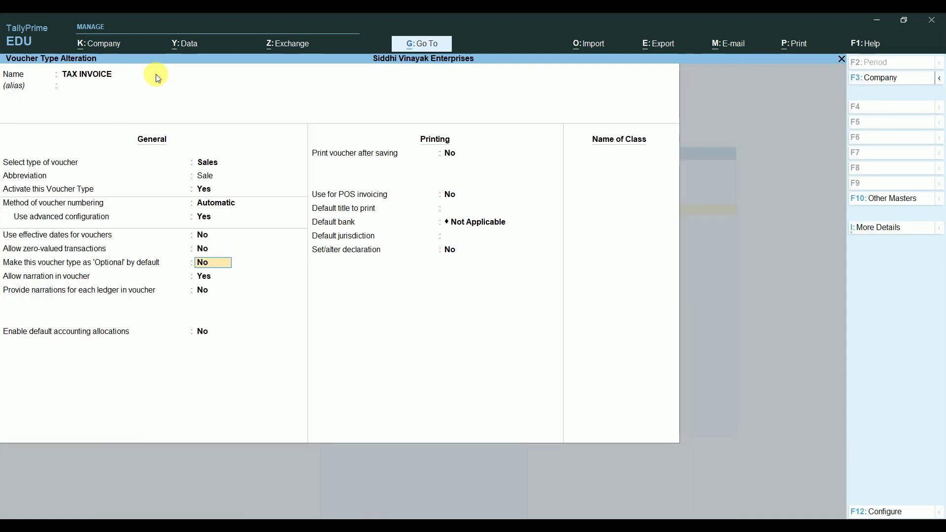
{"action": "key", "text": "Return"}
{"action": "key", "text": "Return"}
{"action": "key", "text": "Return"}
Step: Open a new TAX INVOICE voucher to confirm it is numbered SVE/20-21/00001
{"action": "key", "text": "Return"}
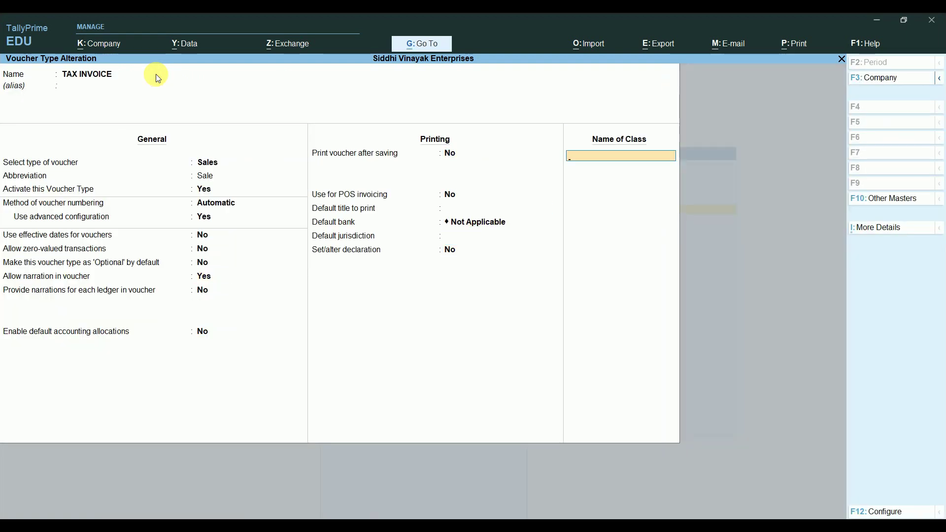
{"action": "key", "text": "Return"}
{"action": "key", "text": "Escape"}
{"action": "key", "text": "Escape"}
{"action": "key", "text": "Escape"}
{"action": "key", "text": "Escape"}
{"action": "key", "text": "Down"}
{"action": "key", "text": "Down"}
{"action": "key", "text": "Return"}
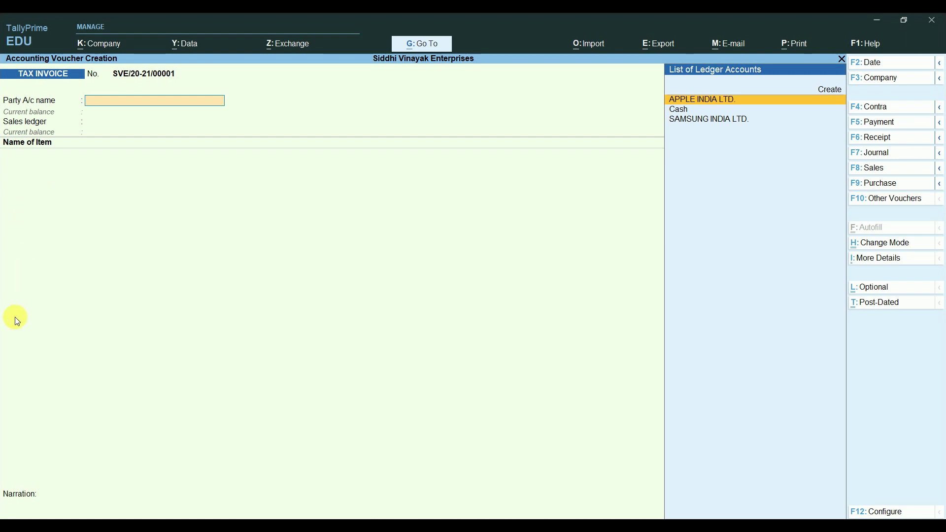
Step: Quit the tax invoice voucher and reopen the TAX INVOICE voucher type for alteration
{"action": "key", "text": "Escape"}
{"action": "key", "text": "y"}
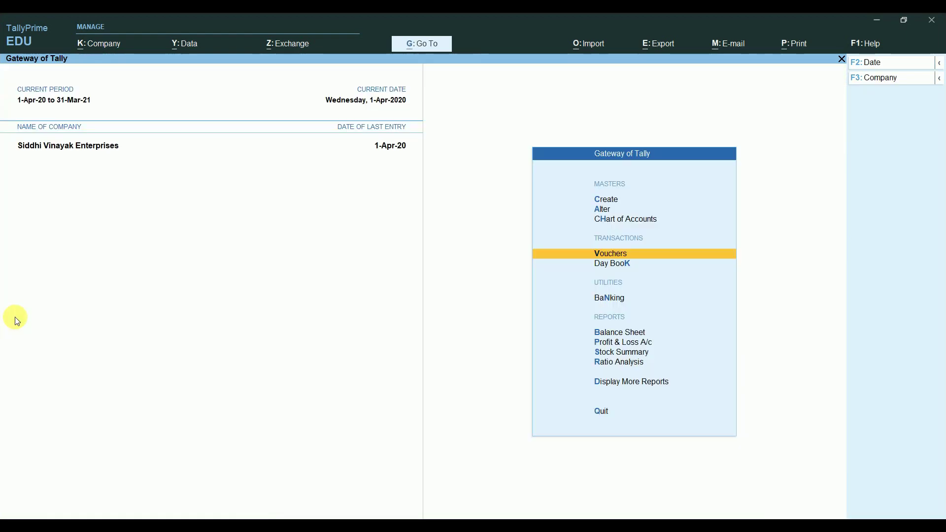
{"action": "key", "text": "Up"}
{"action": "key", "text": "Up"}
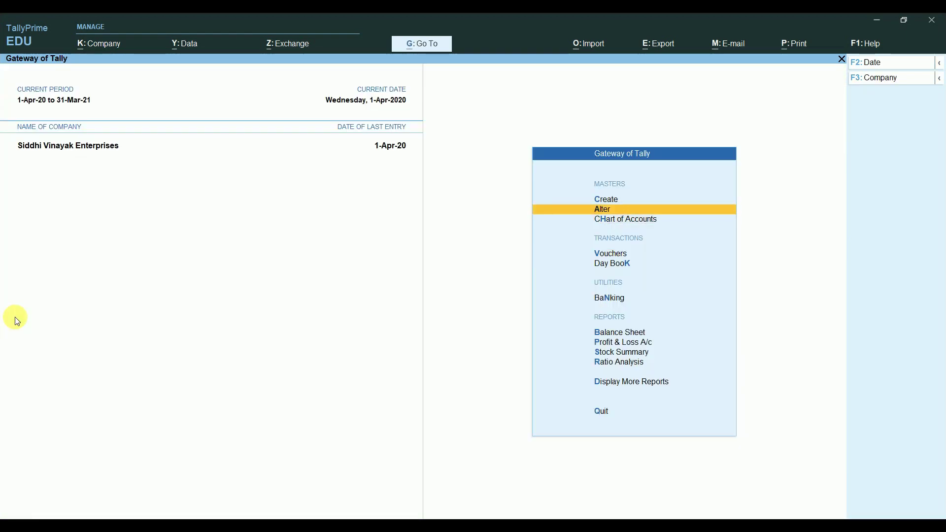
{"action": "key", "text": "Return"}
{"action": "key", "text": "Down"}
{"action": "key", "text": "Down"}
{"action": "key", "text": "Down"}
{"action": "key", "text": "Return"}
{"action": "key", "text": "Down"}
{"action": "key", "text": "Down"}
{"action": "key", "text": "Down"}
{"action": "key", "text": "Down"}
{"action": "key", "text": "Down"}
{"action": "key", "text": "Down"}
{"action": "key", "text": "Down"}
{"action": "key", "text": "Down"}
{"action": "key", "text": "Down"}
{"action": "key", "text": "Down"}
{"action": "key", "text": "Down"}
{"action": "key", "text": "Down"}
{"action": "key", "text": "Down"}
{"action": "key", "text": "Down"}
{"action": "key", "text": "Down"}
{"action": "key", "text": "Down"}
{"action": "key", "text": "Down"}
{"action": "key", "text": "Down"}
{"action": "key", "text": "Down"}
{"action": "key", "text": "Down"}
{"action": "key", "text": "Return"}
{"action": "key", "text": "Return"}
{"action": "key", "text": "Return"}
Step: Begin entering the new voucher class name, reaching 'Local Sal'
{"action": "key", "text": "Return"}
{"action": "key", "text": "Return"}
{"action": "key", "text": "Return"}
{"action": "key", "text": "Return"}
{"action": "key", "text": "Return"}
{"action": "key", "text": "Return"}
{"action": "key", "text": "Return"}
{"action": "key", "text": "Return"}
{"action": "key", "text": "Return"}
{"action": "key", "text": "Return"}
{"action": "key", "text": "Return"}
{"action": "key", "text": "Return"}
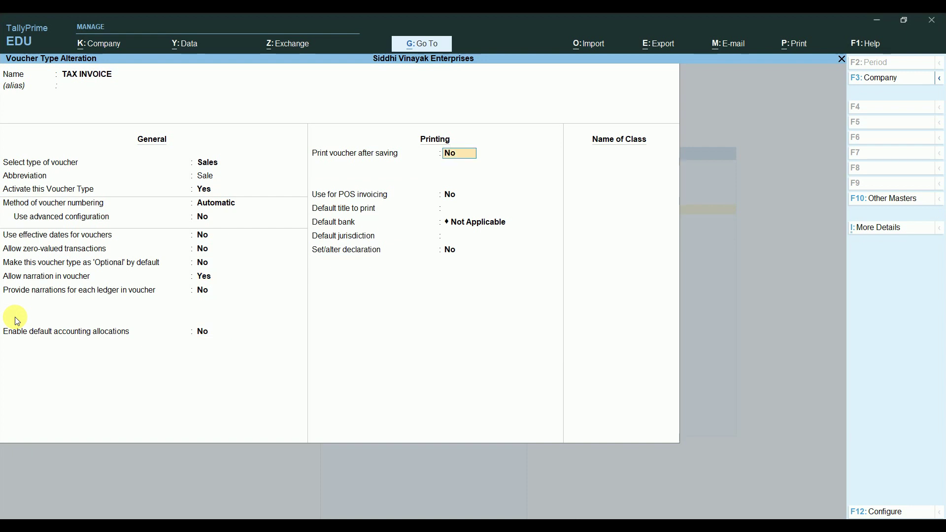
{"action": "key", "text": "Return"}
{"action": "key", "text": "Return"}
{"action": "key", "text": "Return"}
{"action": "key", "text": "Return"}
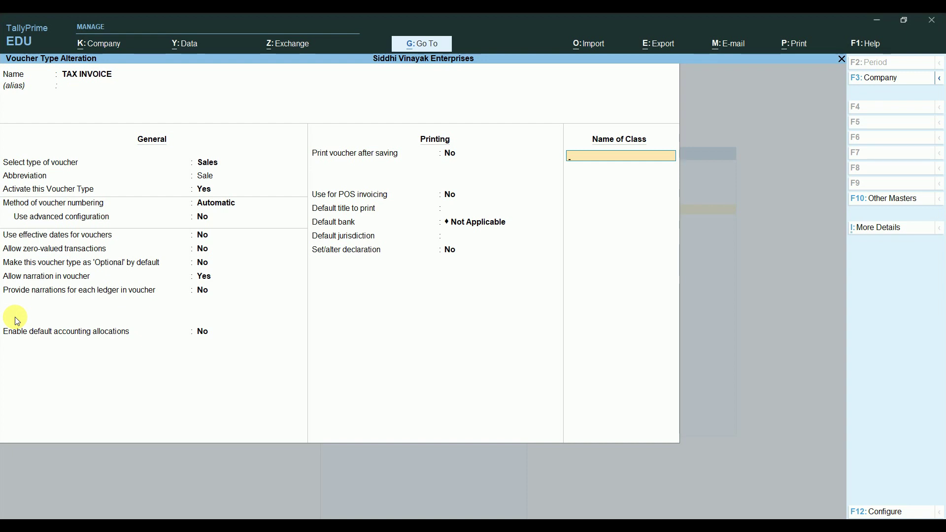
{"action": "type", "text": "L"}
{"action": "type", "text": "ocal SA"}
{"action": "type", "text": "I"}
{"action": "key", "text": "BackSpace"}
{"action": "key", "text": "BackSpace"}
Step: Finish naming the class 'Local Sales' and open its class settings
{"action": "type", "text": "al"}
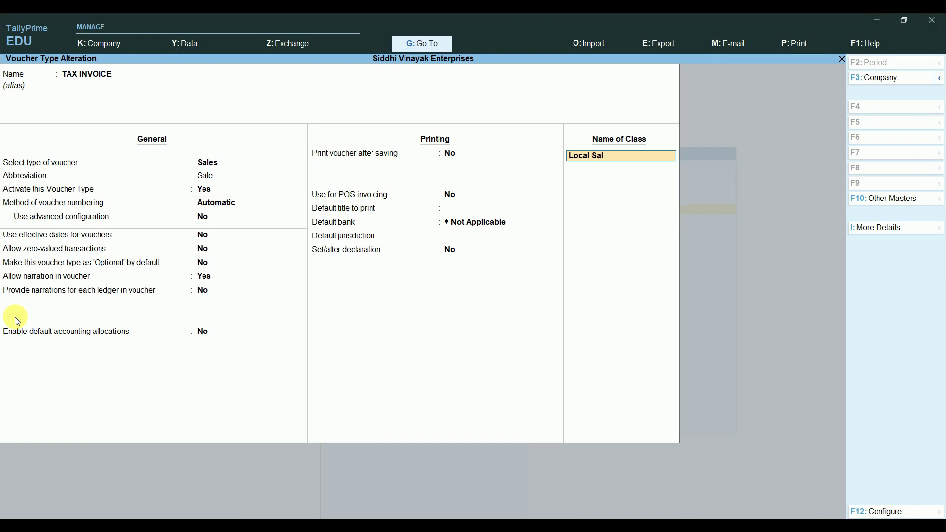
{"action": "type", "text": "es"}
{"action": "key", "text": "Return"}
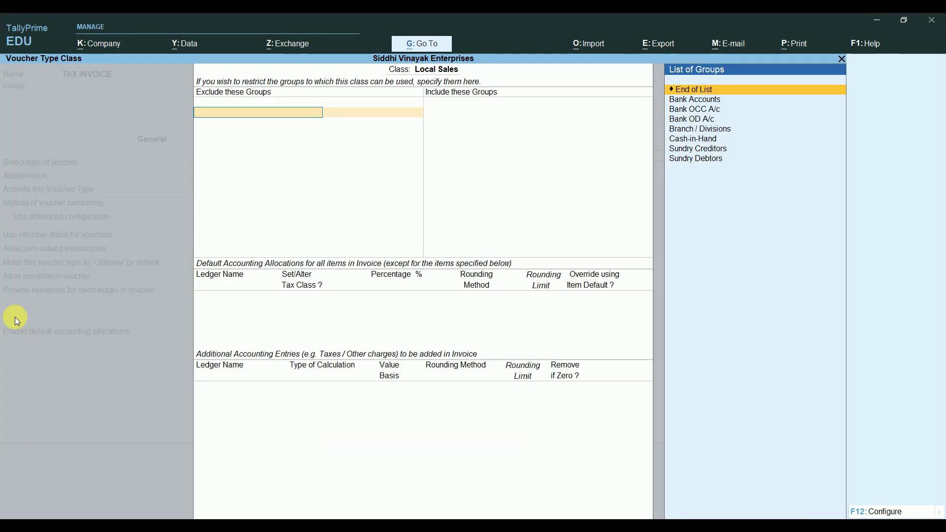
{"action": "key", "text": "Escape"}
{"action": "key", "text": "Return"}
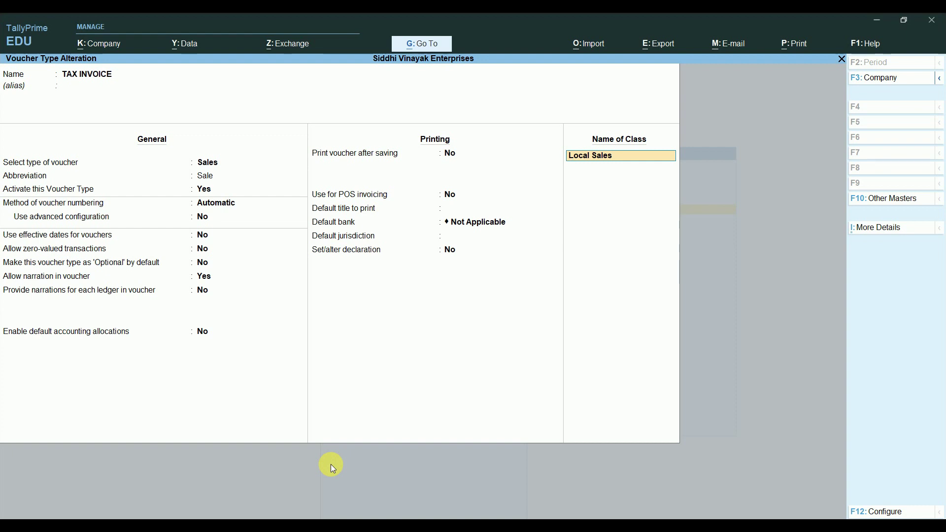
{"action": "key", "text": "Return"}
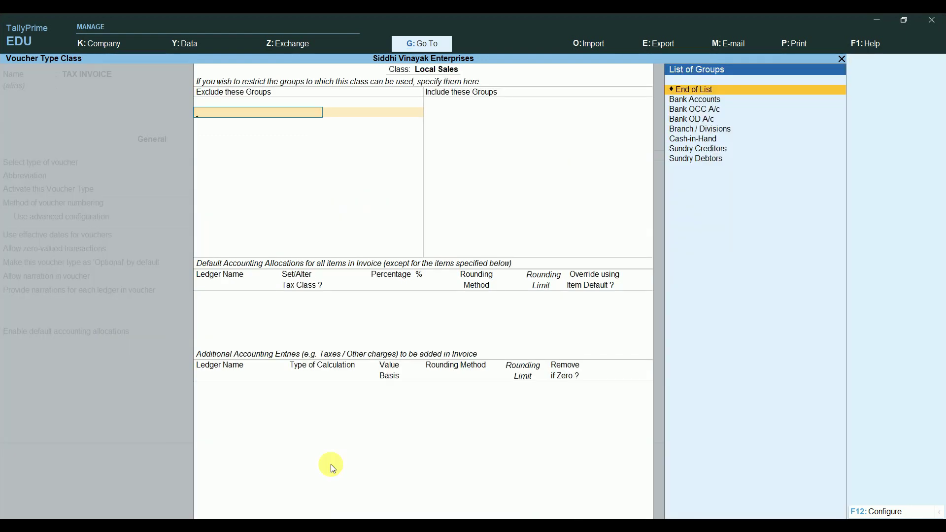
Step: Leave excluded groups empty and include Cash-in-Hand, Sundry Debtors and Bank Accounts
{"action": "key", "text": "Return"}
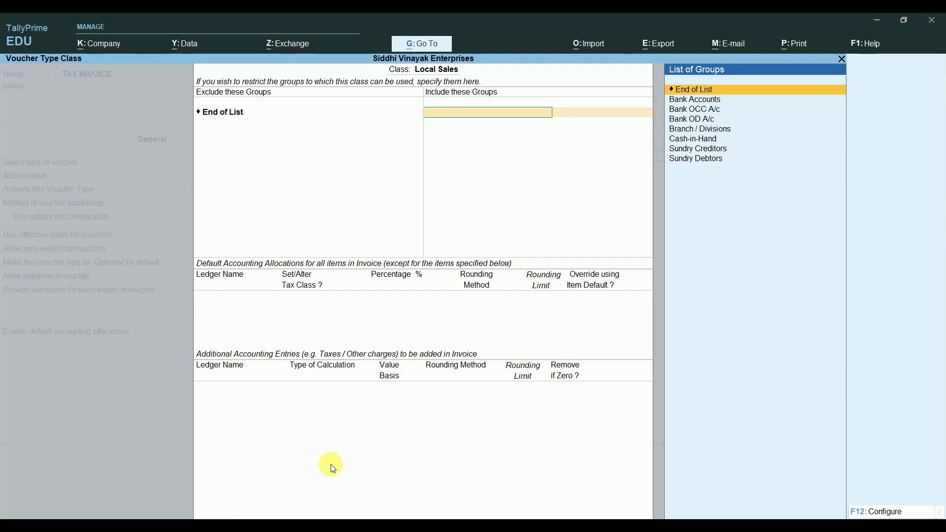
{"action": "key", "text": "Down"}
{"action": "key", "text": "Down"}
{"action": "key", "text": "Down"}
{"action": "key", "text": "Down"}
{"action": "key", "text": "Down"}
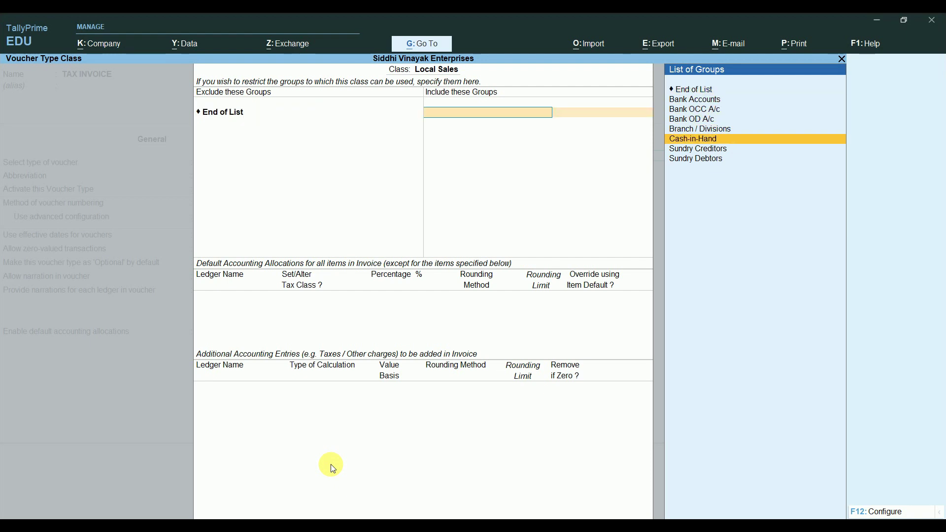
{"action": "key", "text": "Return"}
{"action": "key", "text": "Down"}
{"action": "key", "text": "Down"}
{"action": "key", "text": "Down"}
{"action": "key", "text": "Down"}
{"action": "key", "text": "Down"}
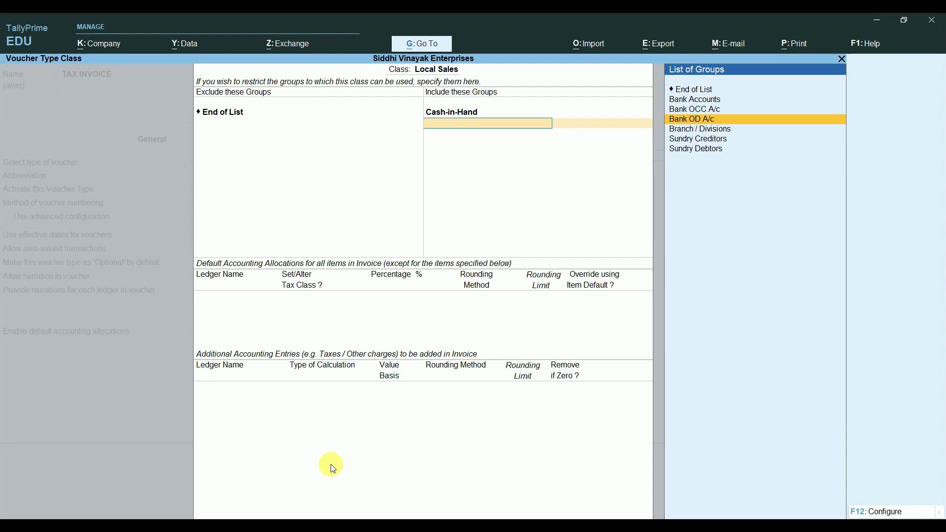
{"action": "key", "text": "Down"}
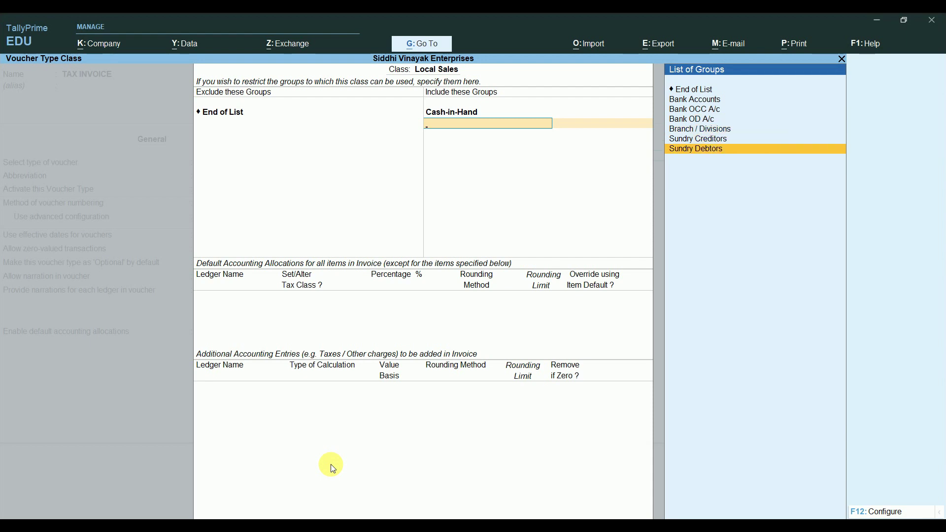
{"action": "key", "text": "Return"}
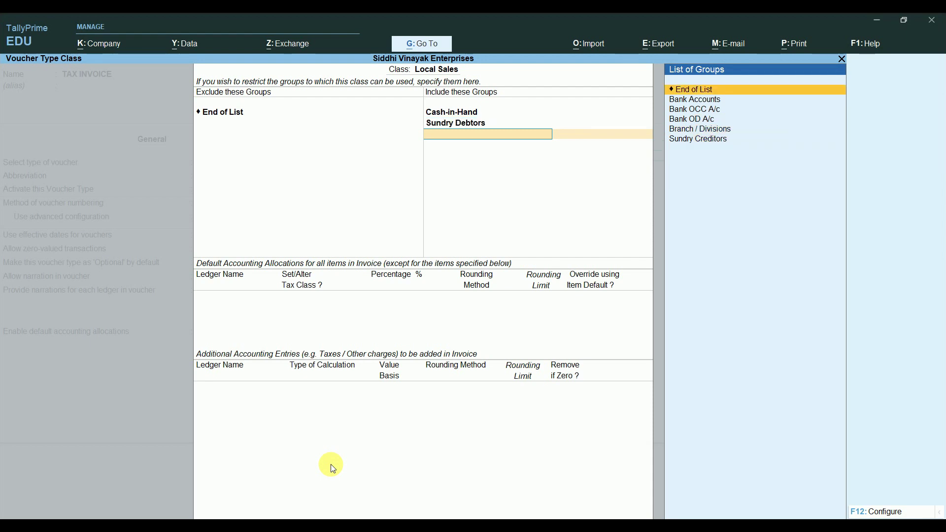
{"action": "key", "text": "Down"}
{"action": "key", "text": "Return"}
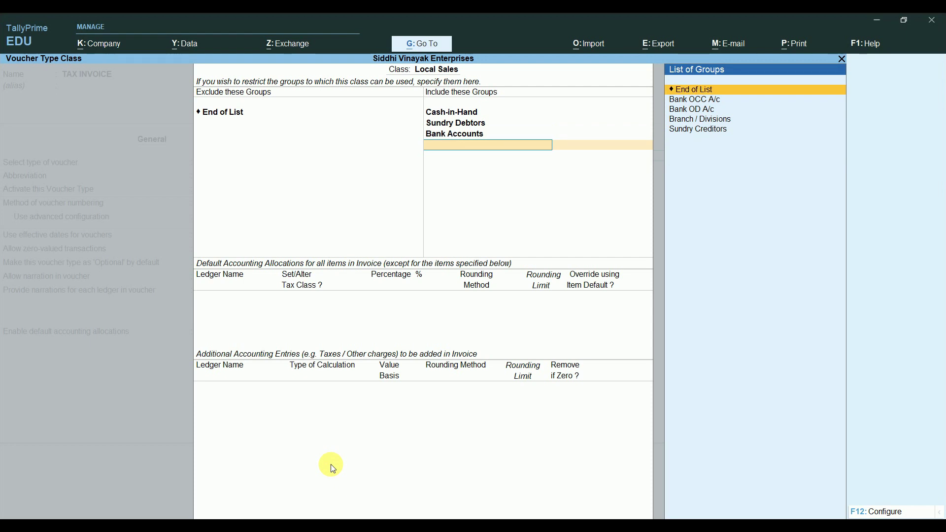
{"action": "key", "text": "Return"}
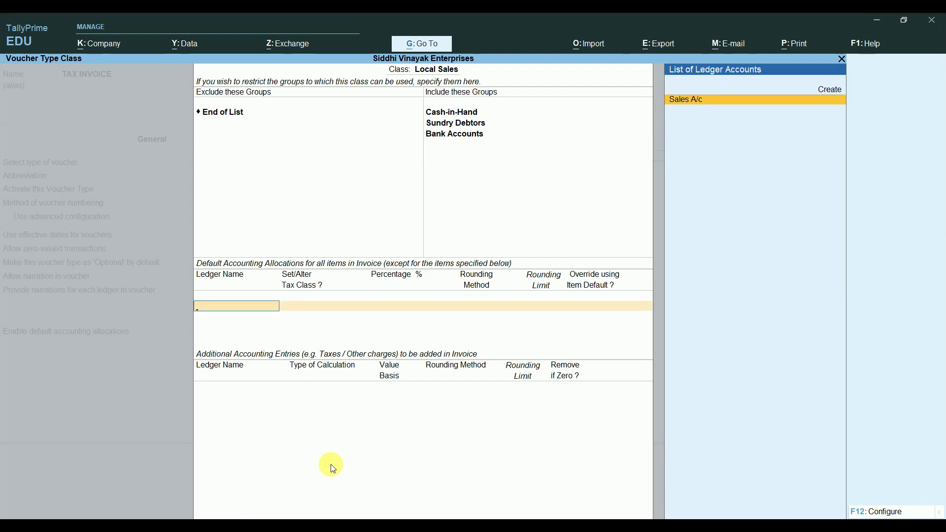
Step: Allocate Local Sales 100% to Sales A/c, add SGST and CGST entries, and save the class
{"action": "key", "text": "Return"}
{"action": "key", "text": "Return"}
{"action": "key", "text": "Return"}
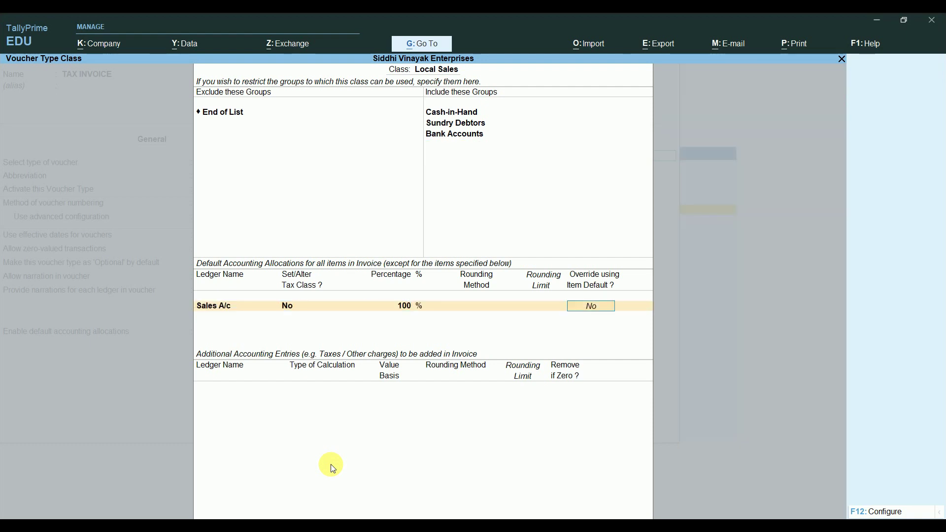
{"action": "key", "text": "Return"}
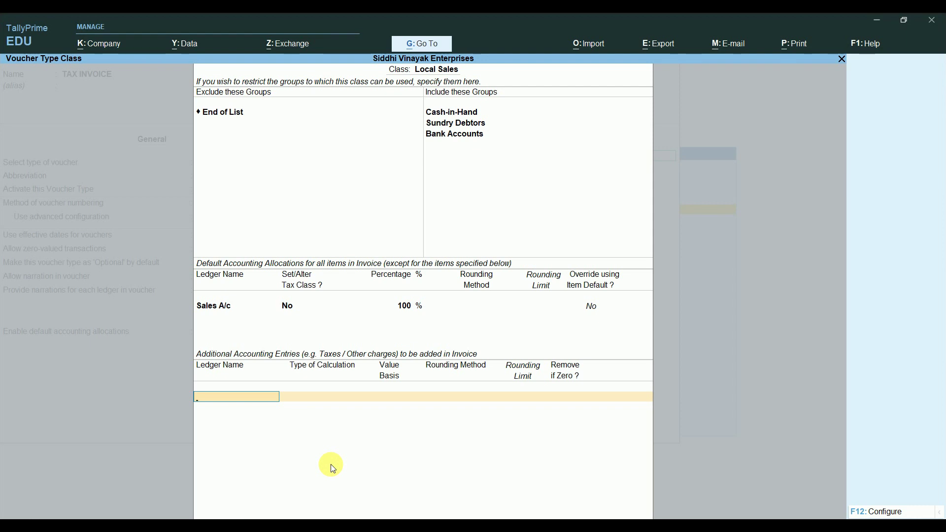
{"action": "type", "text": "S"}
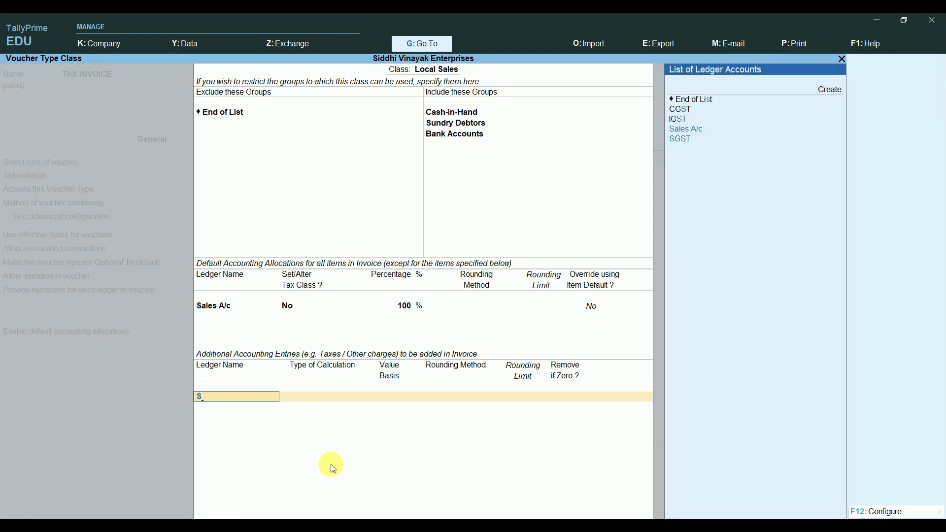
{"action": "key", "text": "Down"}
{"action": "key", "text": "Return"}
{"action": "key", "text": "Return"}
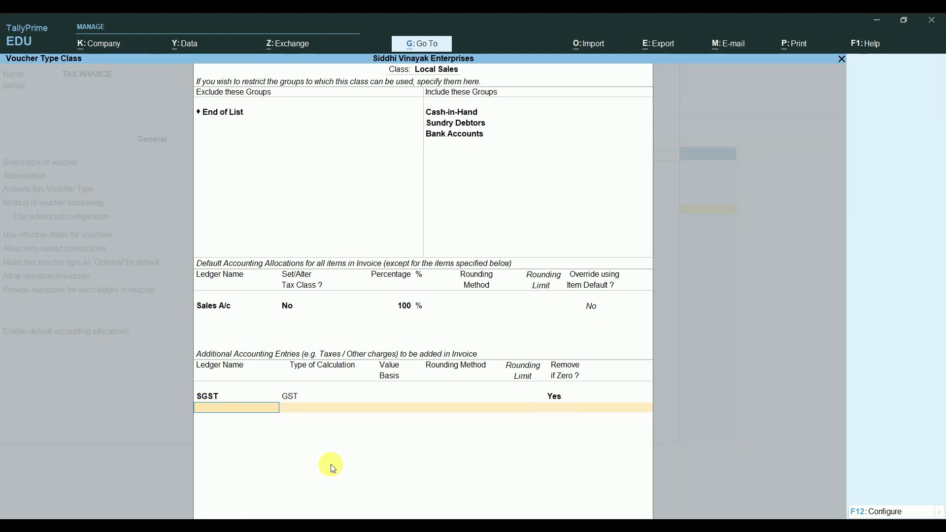
{"action": "type", "text": "C"}
{"action": "key", "text": "Return"}
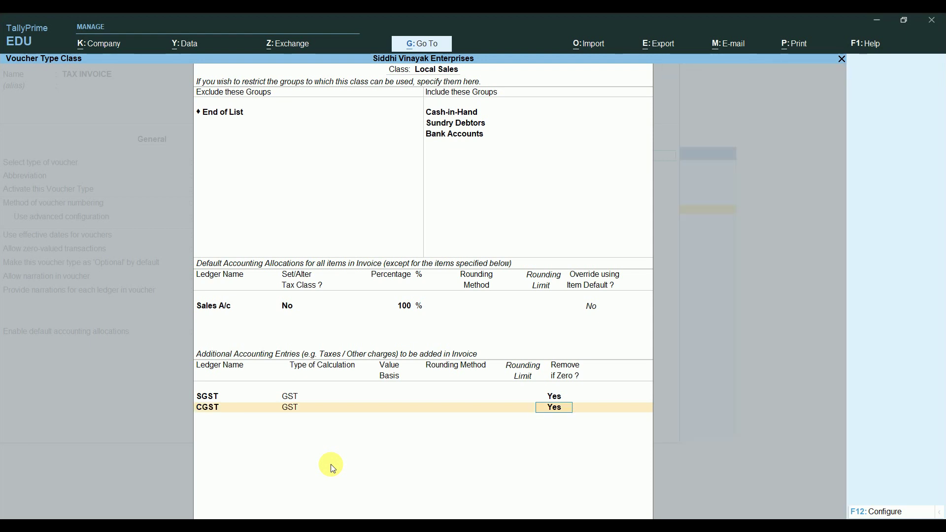
{"action": "key", "text": "Return"}
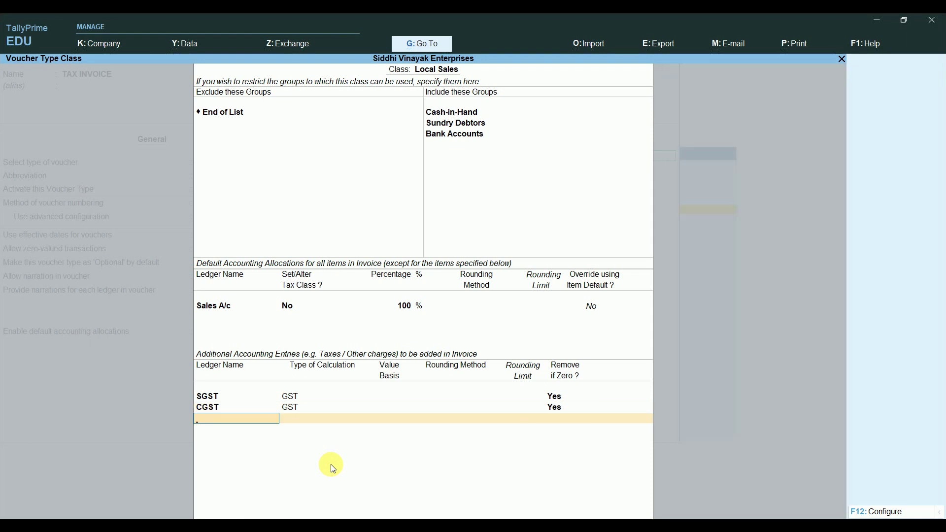
{"action": "type", "text": "L"}
{"action": "key", "text": "BackSpace"}
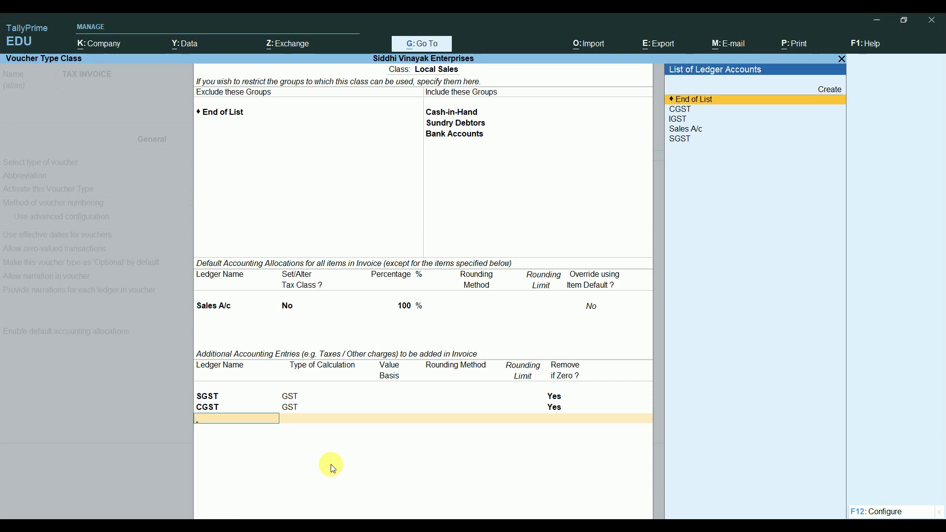
{"action": "key", "text": "Return"}
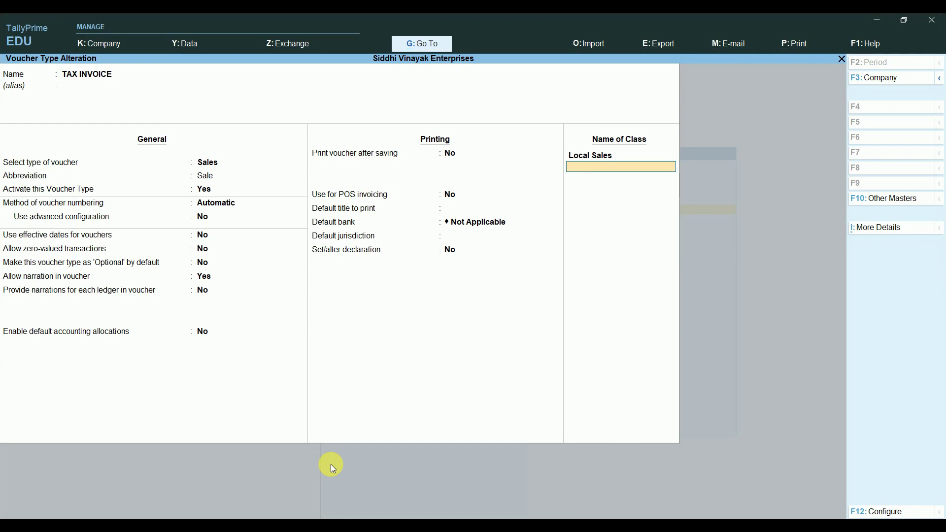
Step: Add an Interstate Sales class including Bank Accounts, Cash-in-Hand and Sundry Debtors
{"action": "type", "text": "Interstate Sales"}
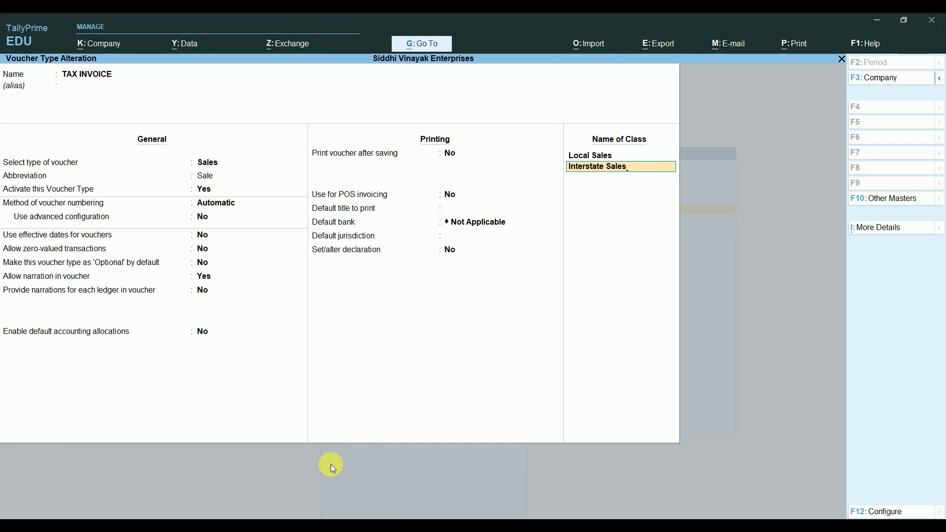
{"action": "key", "text": "Return"}
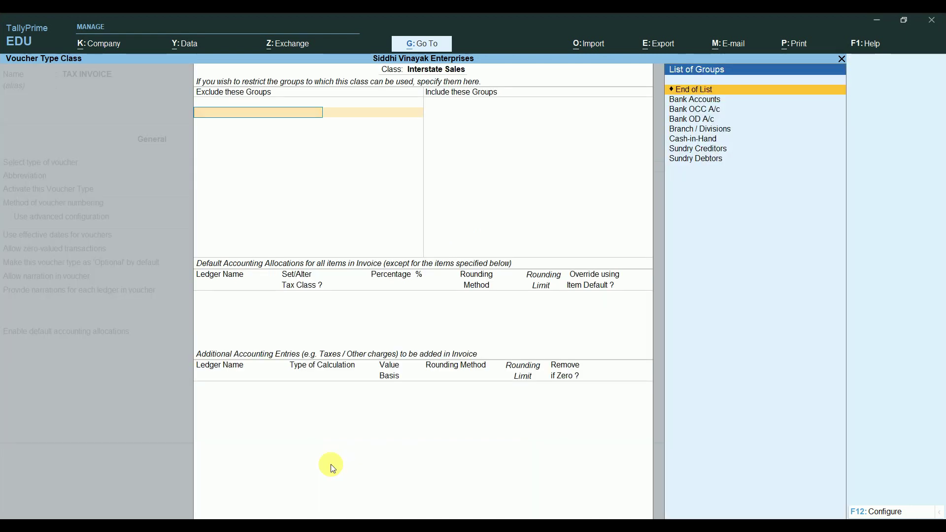
{"action": "key", "text": "Return"}
{"action": "key", "text": "Down"}
{"action": "key", "text": "Return"}
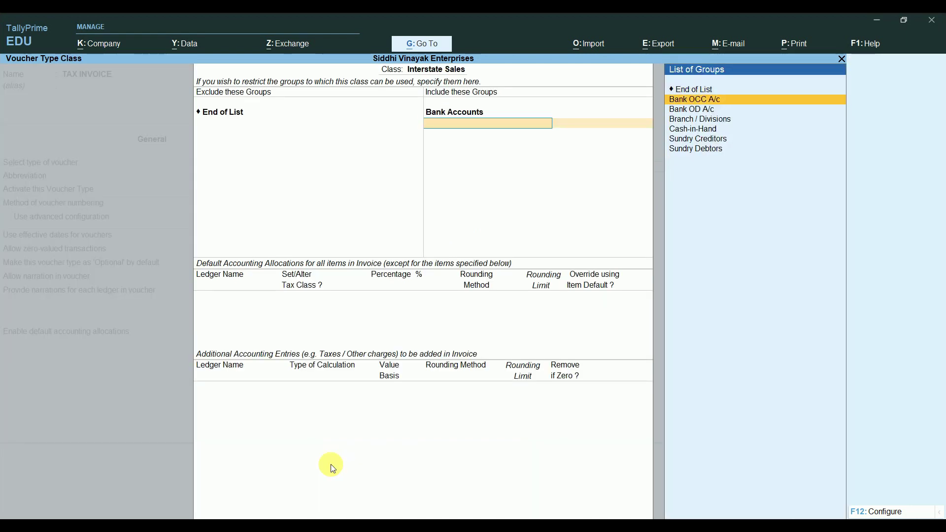
{"action": "key", "text": "Down"}
{"action": "key", "text": "Down"}
{"action": "key", "text": "Down"}
{"action": "key", "text": "Return"}
{"action": "key", "text": "Down"}
{"action": "key", "text": "Down"}
{"action": "key", "text": "Down"}
{"action": "key", "text": "Down"}
{"action": "key", "text": "Down"}
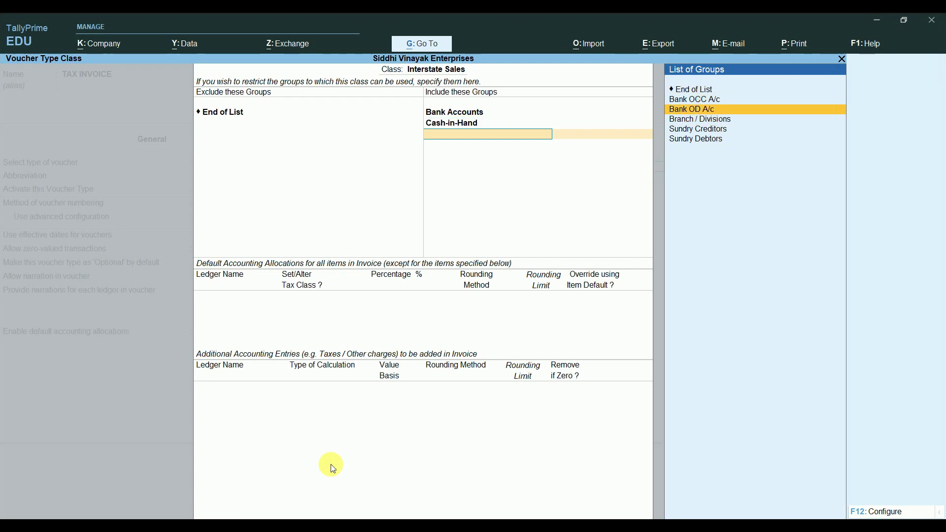
{"action": "key", "text": "Return"}
Step: Allocate Interstate Sales 100% to Sales A/c with IGST, and save TAX INVOICE
{"action": "key", "text": "Return"}
{"action": "key", "text": "Return"}
{"action": "key", "text": "Return"}
{"action": "key", "text": "Return"}
{"action": "key", "text": "Return"}
{"action": "type", "text": "I"}
{"action": "key", "text": "Return"}
{"action": "key", "text": "Return"}
{"action": "key", "text": "Return"}
{"action": "key", "text": "Return"}
{"action": "key", "text": "Return"}
{"action": "key", "text": "Escape"}
{"action": "key", "text": "Escape"}
Step: Start a new TAX INVOICE voucher using the Local Sales class
{"action": "key", "text": "n"}
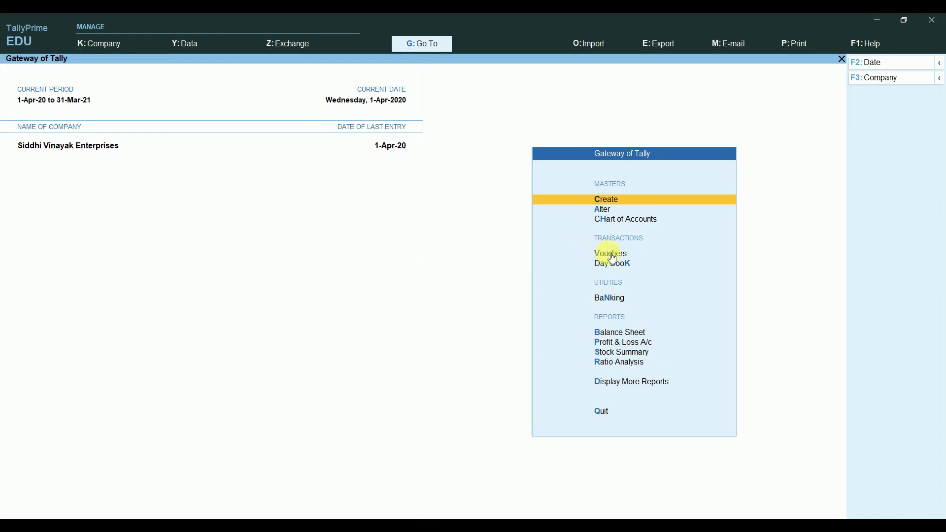
{"action": "left_click", "coordinate": [611, 254]}
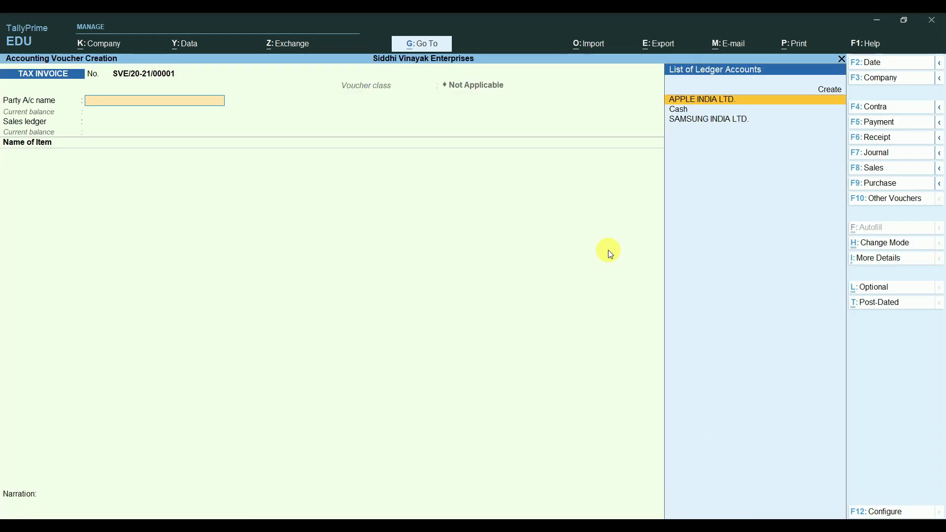
{"action": "left_click", "coordinate": [892, 165]}
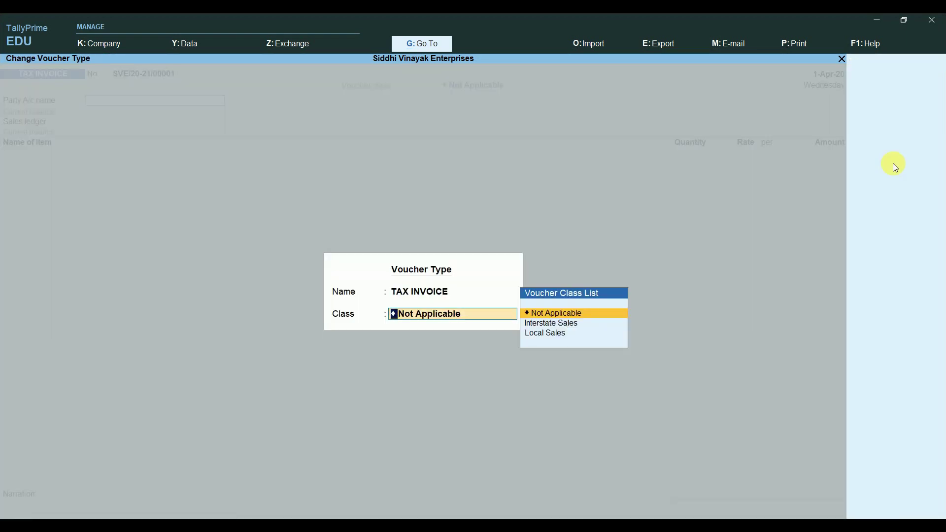
{"action": "key", "text": "BackSpace"}
{"action": "key", "text": "Return"}
{"action": "key", "text": "Down"}
{"action": "key", "text": "Down"}
{"action": "key", "text": "Up"}
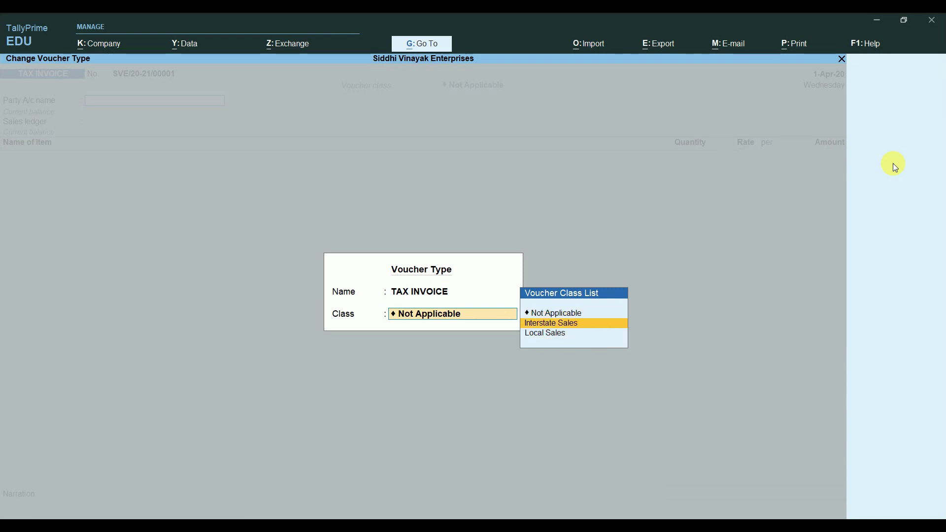
{"action": "key", "text": "Down"}
{"action": "key", "text": "Return"}
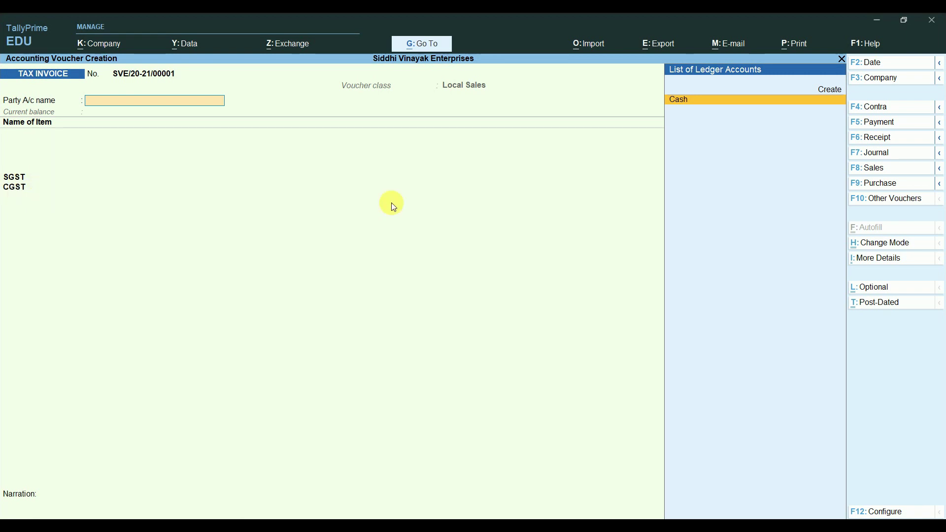
Step: Switch the invoice class to Interstate Sales and begin creating a new party ledger
{"action": "left_click", "coordinate": [873, 167]}
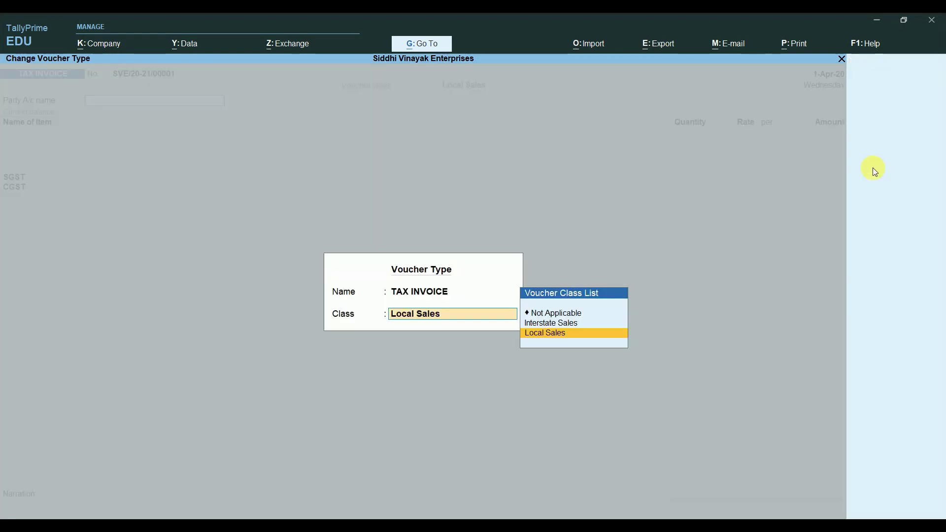
{"action": "key", "text": "Up"}
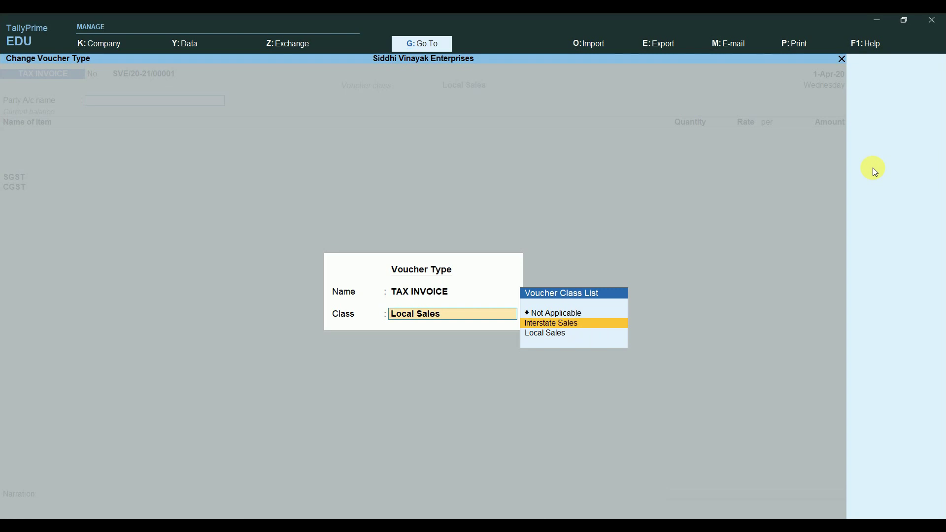
{"action": "key", "text": "Return"}
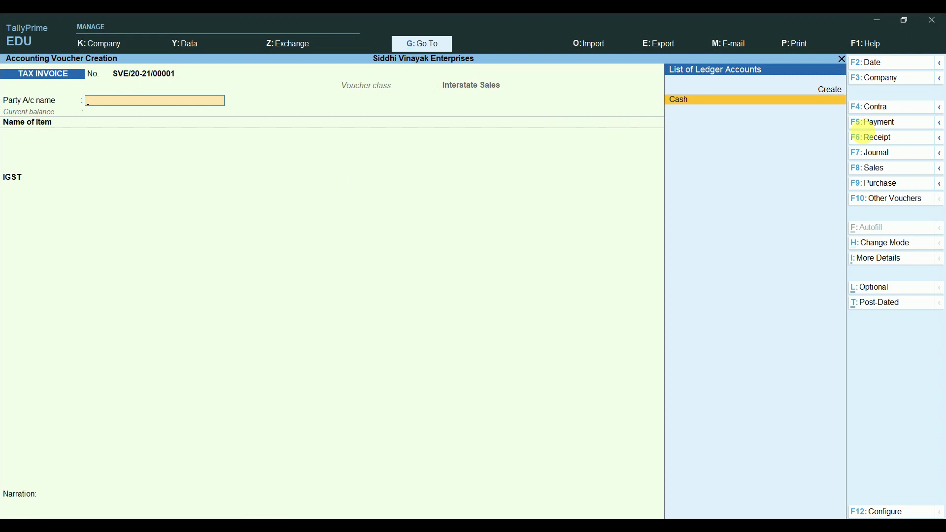
{"action": "left_click", "coordinate": [889, 167]}
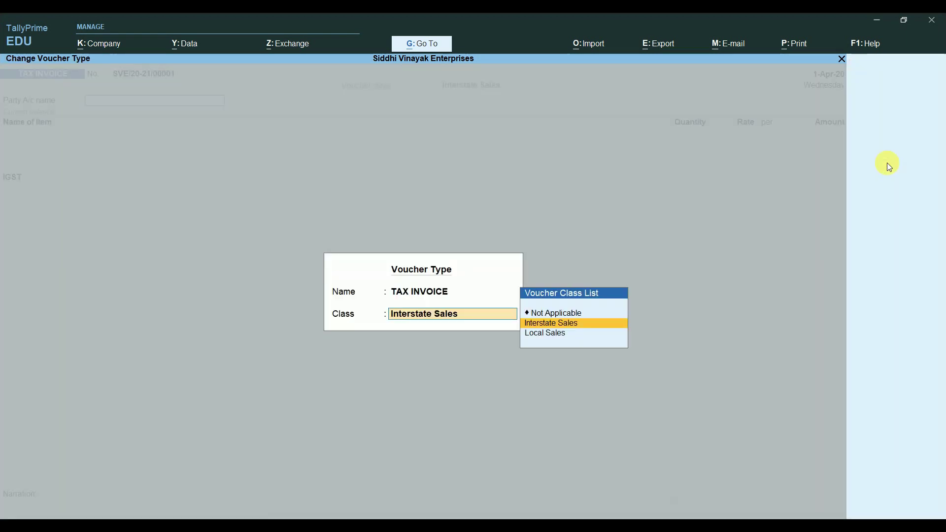
{"action": "key", "text": "Return"}
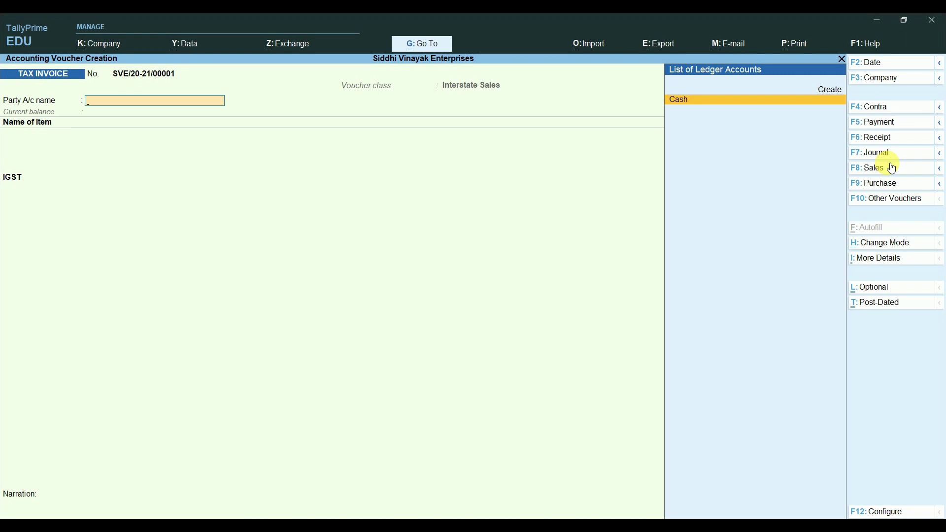
{"action": "key", "text": "alt+c"}
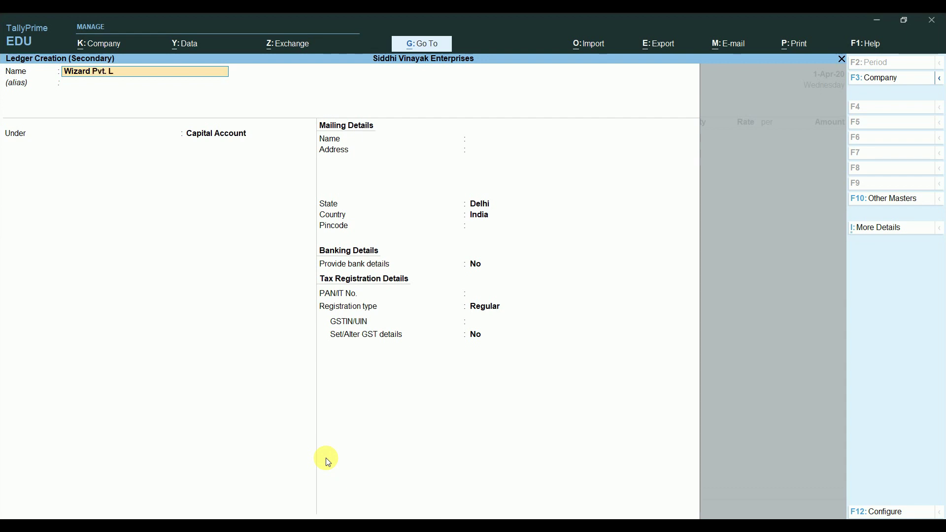
Step: Name the ledger Wizard Pvt. Ltd., under Sundry Debtors, with state Uttar Pradesh
{"action": "key", "text": "Return"}
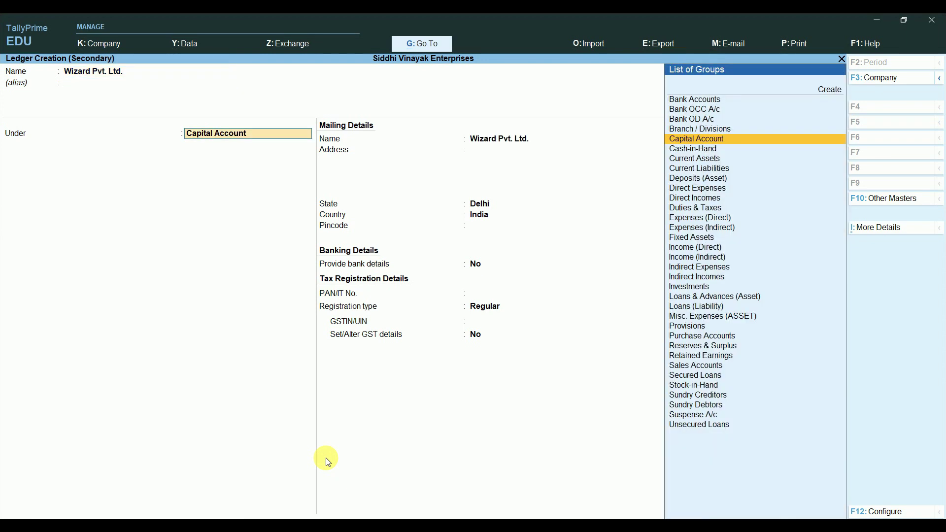
{"action": "type", "text": "S"}
{"action": "key", "text": "Down"}
{"action": "key", "text": "Down"}
{"action": "key", "text": "Down"}
{"action": "key", "text": "Down"}
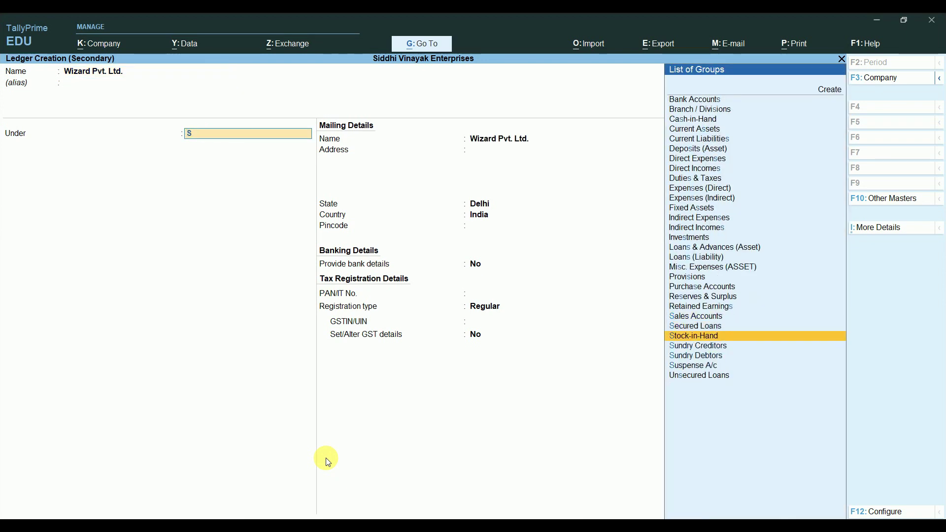
{"action": "key", "text": "Return"}
{"action": "key", "text": "Return"}
{"action": "key", "text": "Return"}
{"action": "key", "text": "Return"}
{"action": "key", "text": "Return"}
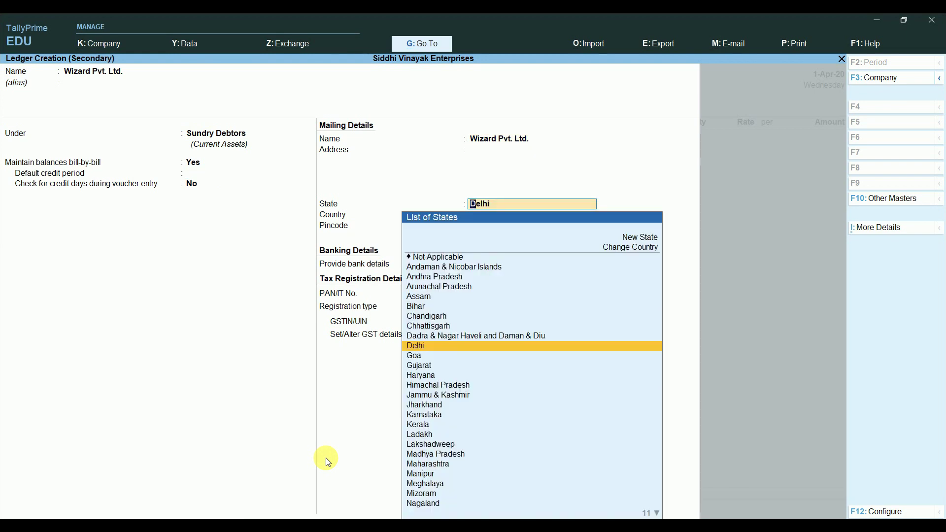
{"action": "key", "text": "Down"}
{"action": "key", "text": "Down"}
{"action": "key", "text": "Down"}
{"action": "key", "text": "Down"}
{"action": "key", "text": "Down"}
{"action": "key", "text": "Down"}
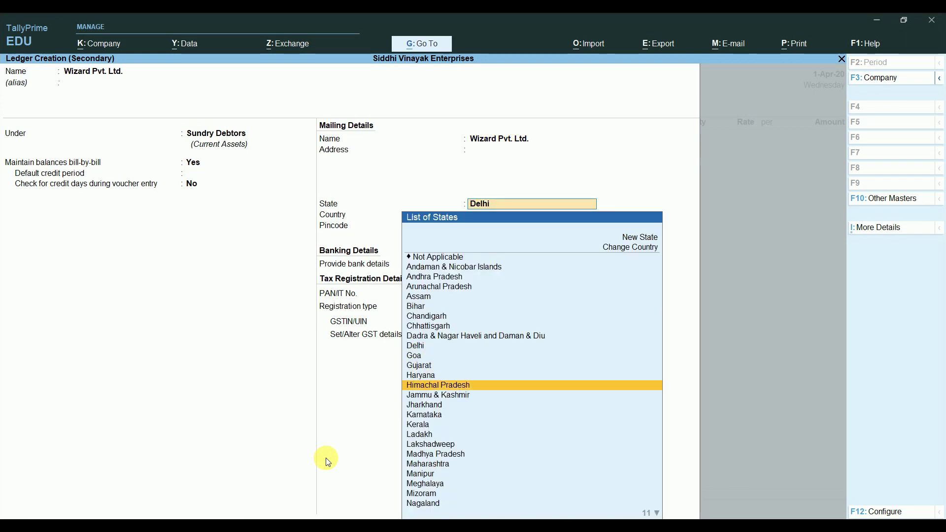
{"action": "type", "text": "u"}
{"action": "key", "text": "Return"}
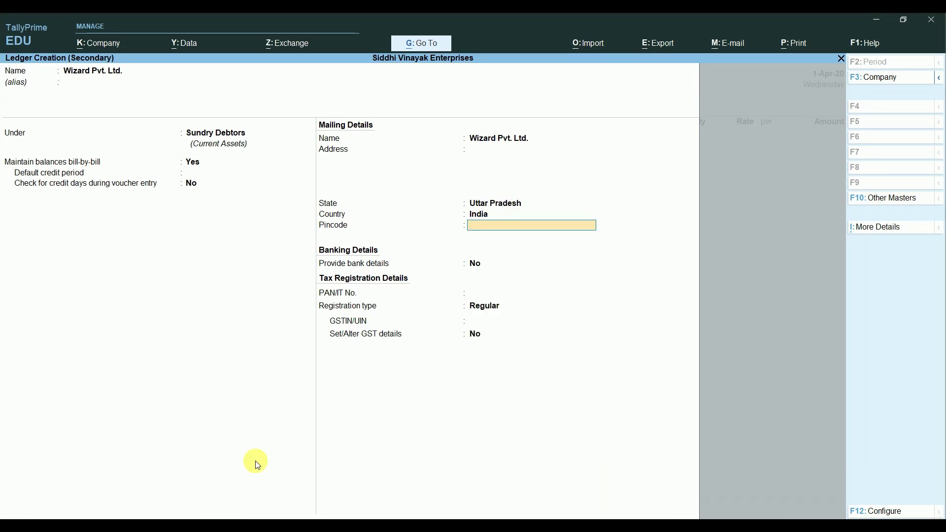
{"action": "key", "text": "Return"}
{"action": "key", "text": "Return"}
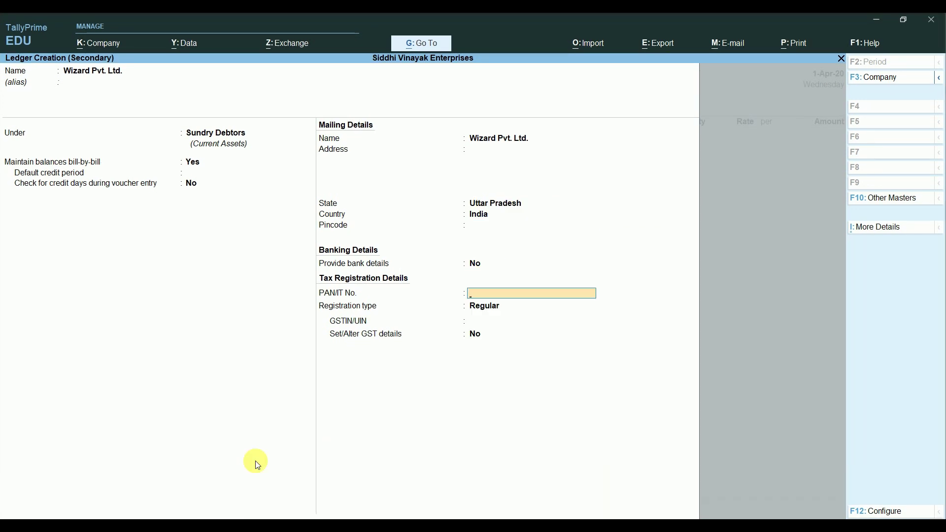
{"action": "key", "text": "Return"}
{"action": "key", "text": "Return"}
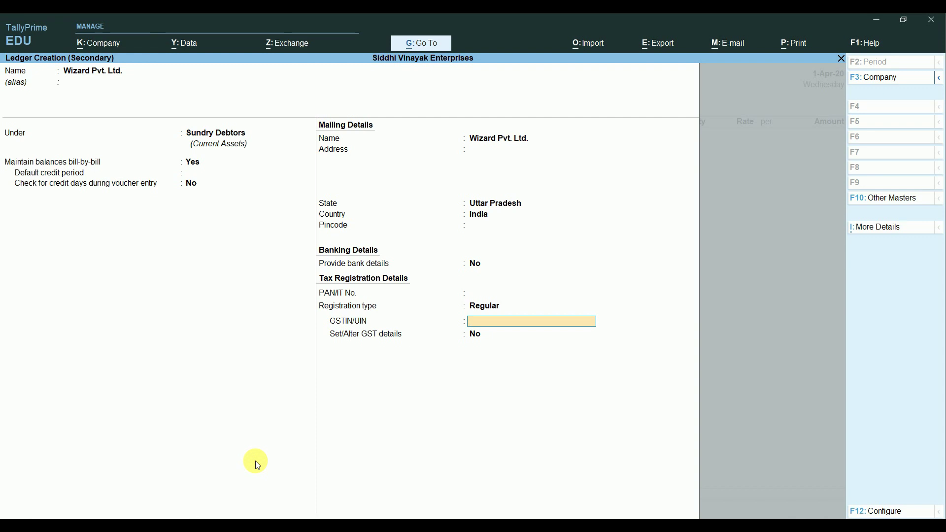
Step: Copy the party's GSTIN from the notes, paste it into the ledger, and save it
{"action": "key", "text": "alt+Tab"}
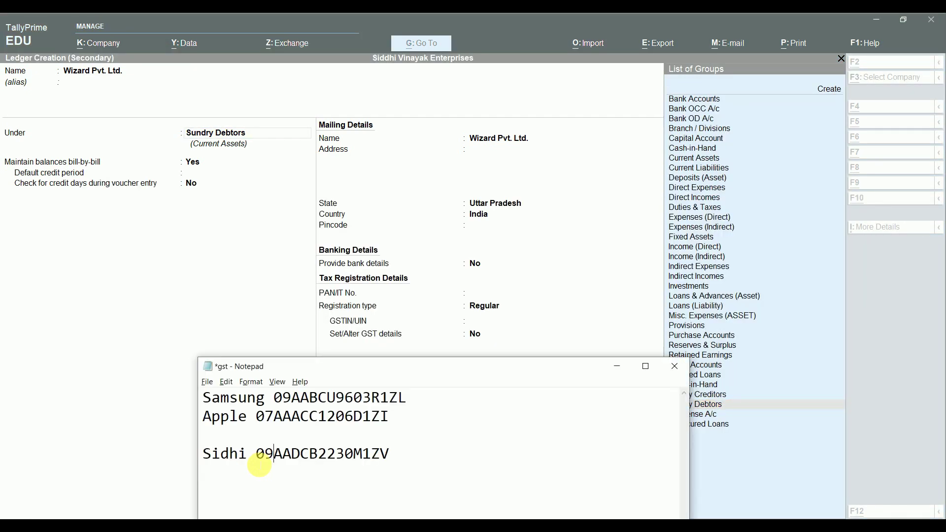
{"action": "key", "text": "Left"}
{"action": "key", "text": "Left"}
{"action": "key", "text": "shift+Right"}
{"action": "key", "text": "shift+Right"}
{"action": "key", "text": "shift+Right"}
{"action": "key", "text": "shift+Right"}
{"action": "key", "text": "shift+Right"}
{"action": "key", "text": "shift+Right"}
{"action": "key", "text": "shift+Right"}
{"action": "key", "text": "shift+Right"}
{"action": "key", "text": "shift+Right"}
{"action": "key", "text": "shift+Right"}
{"action": "key", "text": "shift+Right"}
{"action": "key", "text": "shift+Right"}
{"action": "key", "text": "shift+Right"}
{"action": "key", "text": "shift+Right"}
{"action": "key", "text": "shift+Right"}
{"action": "key", "text": "ctrl+c"}
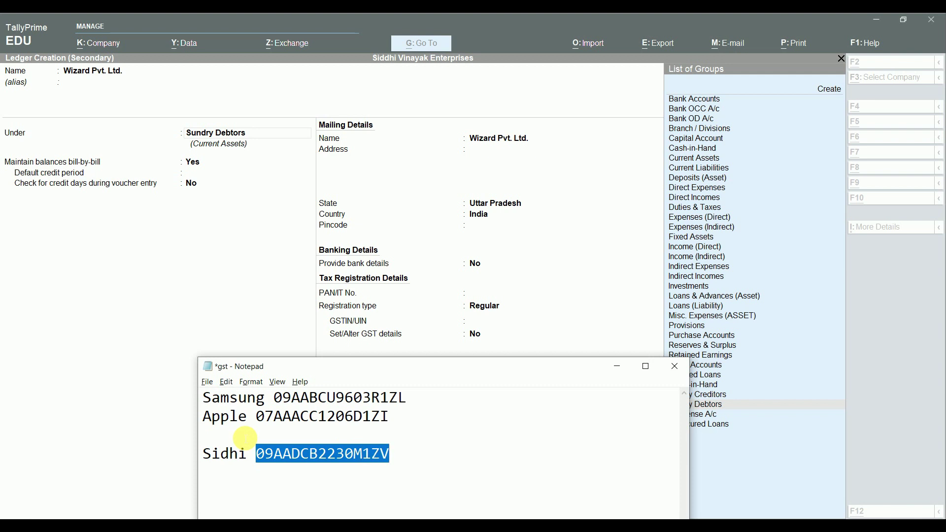
{"action": "key", "text": "alt+Tab"}
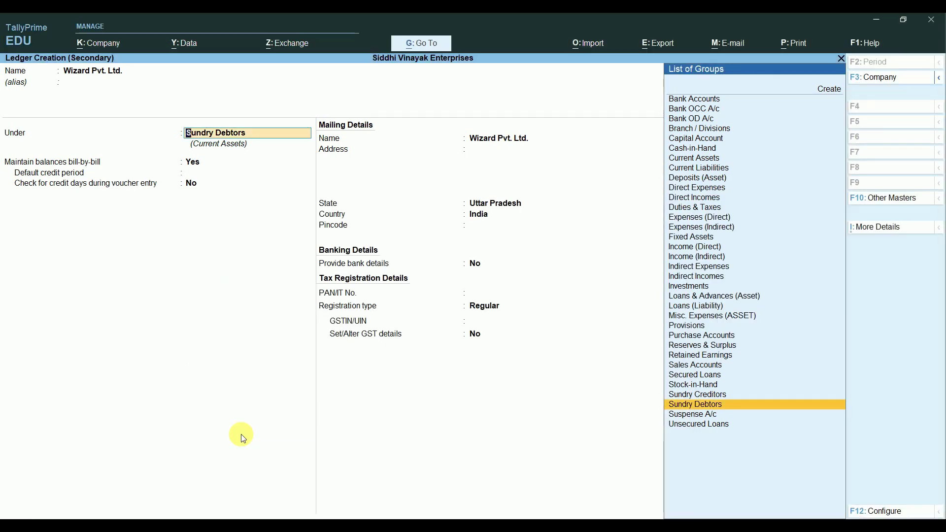
{"action": "key", "text": "Return"}
{"action": "key", "text": "Return"}
{"action": "key", "text": "Return"}
{"action": "key", "text": "Return"}
{"action": "key", "text": "Return"}
{"action": "key", "text": "Return"}
{"action": "key", "text": "Return"}
{"action": "key", "text": "Return"}
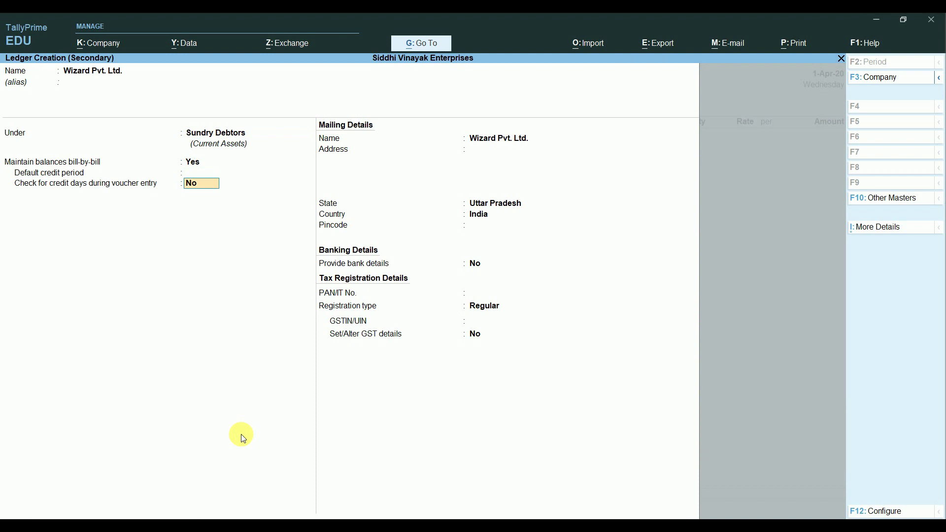
{"action": "key", "text": "Return"}
{"action": "key", "text": "Return"}
{"action": "key", "text": "Return"}
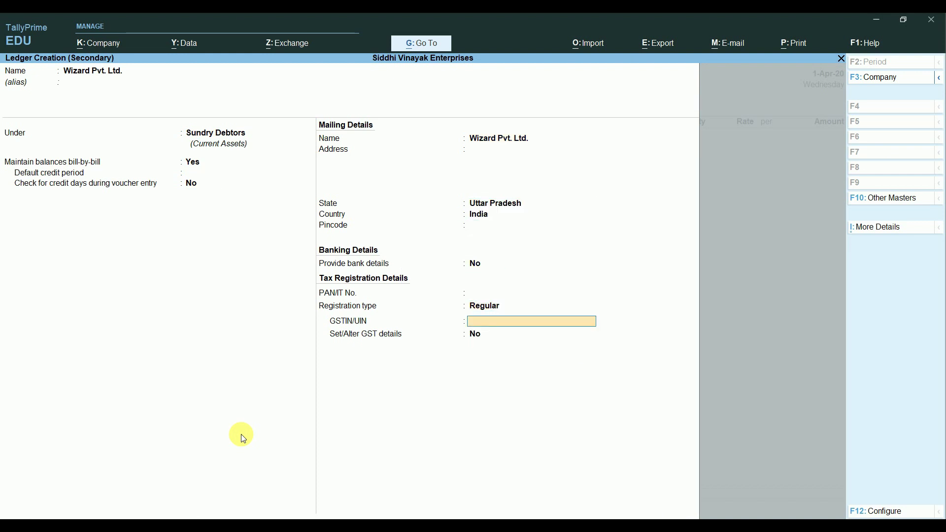
{"action": "key", "text": "ctrl+v"}
{"action": "key", "text": "Return"}
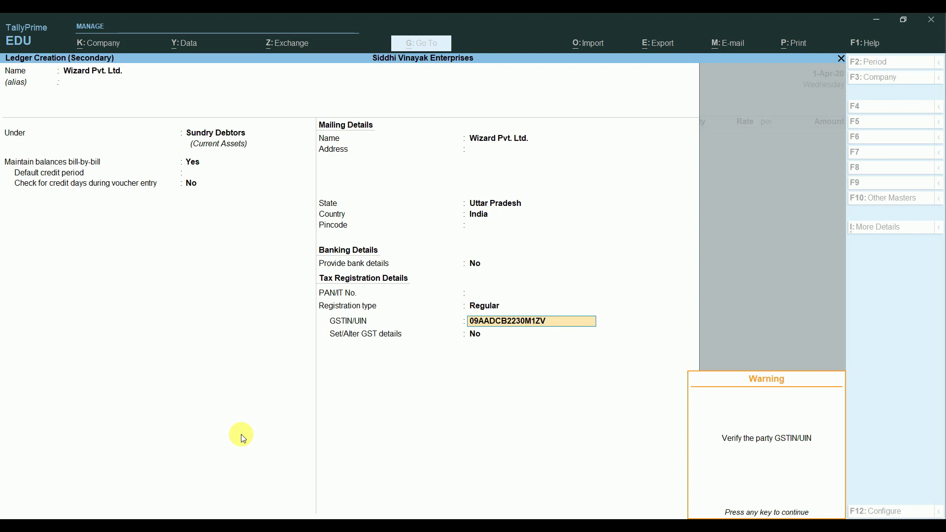
{"action": "key", "text": "Return"}
{"action": "key", "text": "Return"}
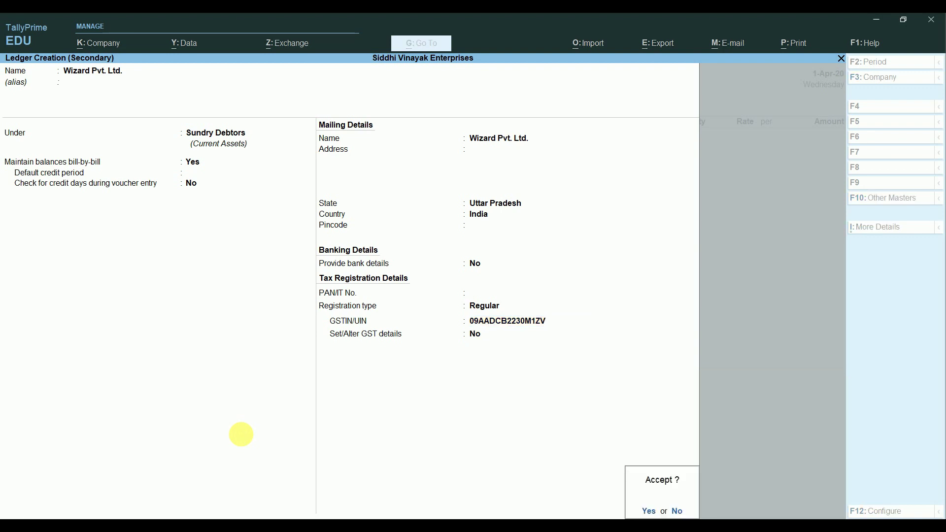
{"action": "key", "text": "Return"}
{"action": "key", "text": "Return"}
{"action": "key", "text": "Return"}
{"action": "key", "text": "Return"}
{"action": "key", "text": "Return"}
{"action": "key", "text": "Return"}
{"action": "key", "text": "Return"}
{"action": "key", "text": "Return"}
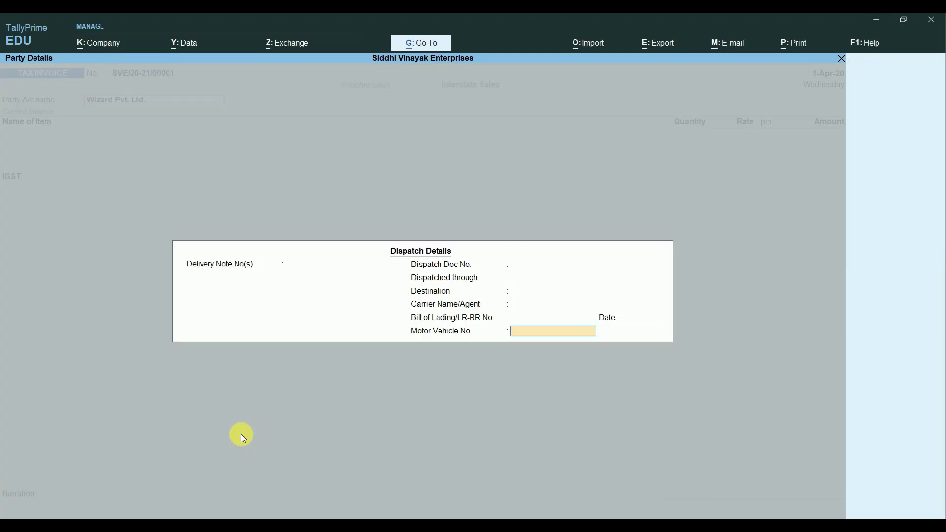
{"action": "key", "text": "Return"}
{"action": "key", "text": "Return"}
{"action": "key", "text": "Return"}
{"action": "key", "text": "Return"}
{"action": "key", "text": "Return"}
{"action": "key", "text": "Return"}
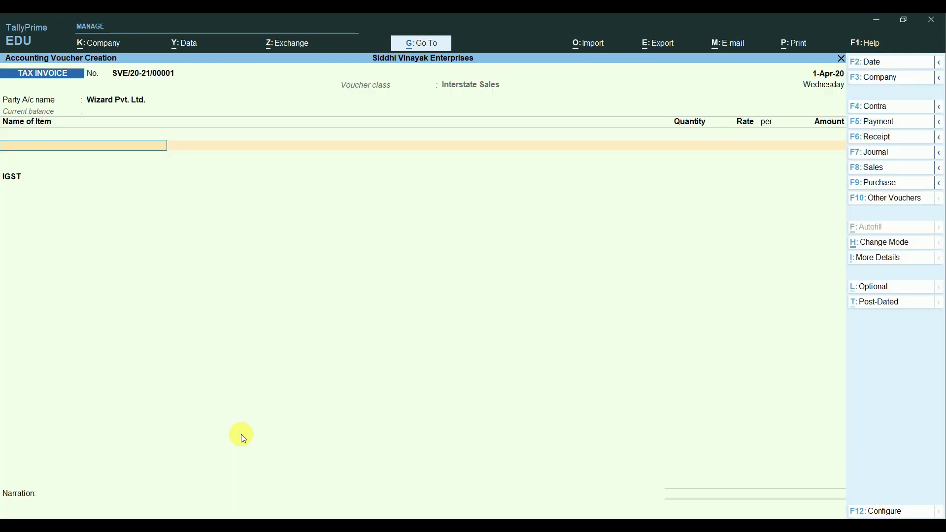
Step: Add 5 Apple iPhone 12 (64GB) Black and Samsung S20 (128GB) items to the invoice
{"action": "type", "text": "A"}
{"action": "key", "text": "Return"}
{"action": "type", "text": "5"}
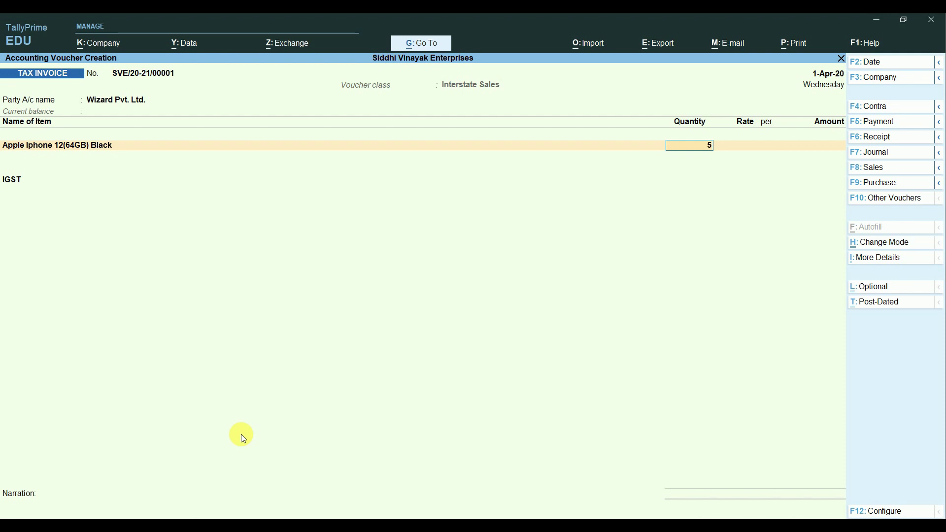
{"action": "key", "text": "Return"}
{"action": "key", "text": "Return"}
{"action": "key", "text": "Return"}
{"action": "key", "text": "Return"}
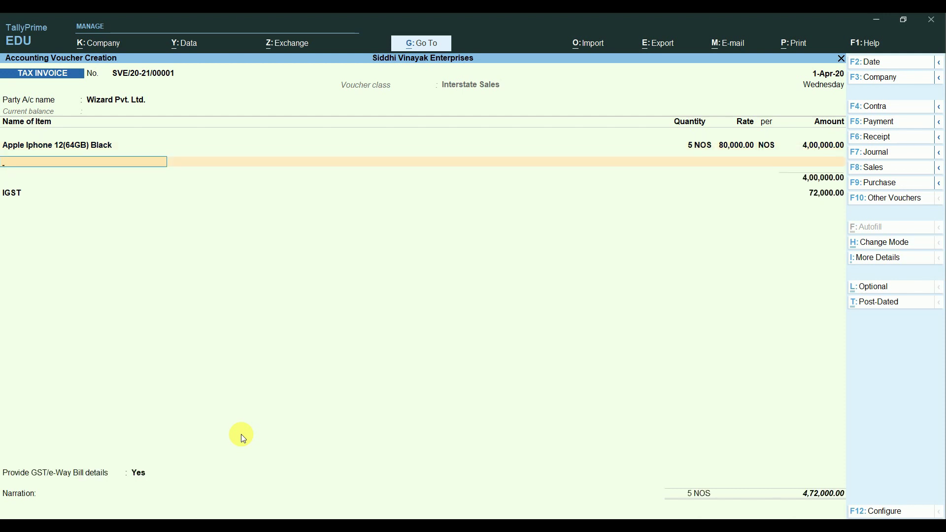
{"action": "type", "text": "S"}
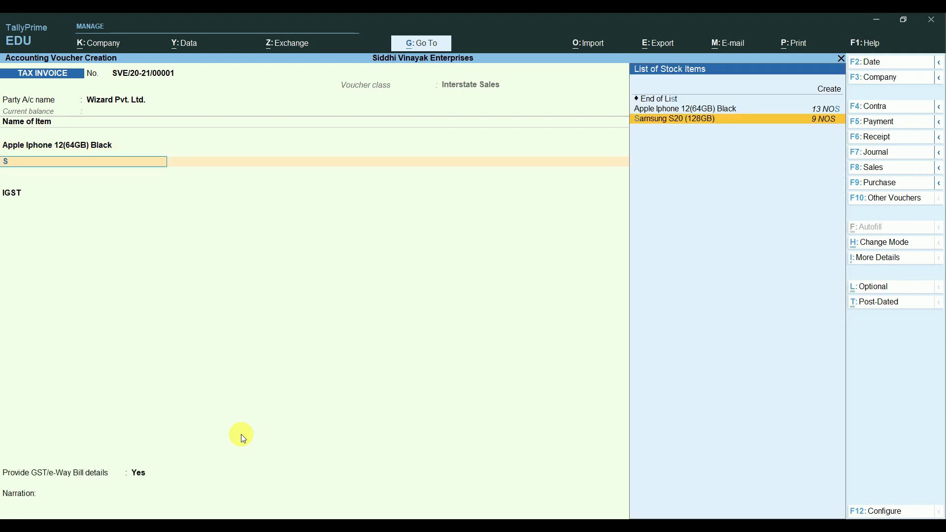
{"action": "key", "text": "Return"}
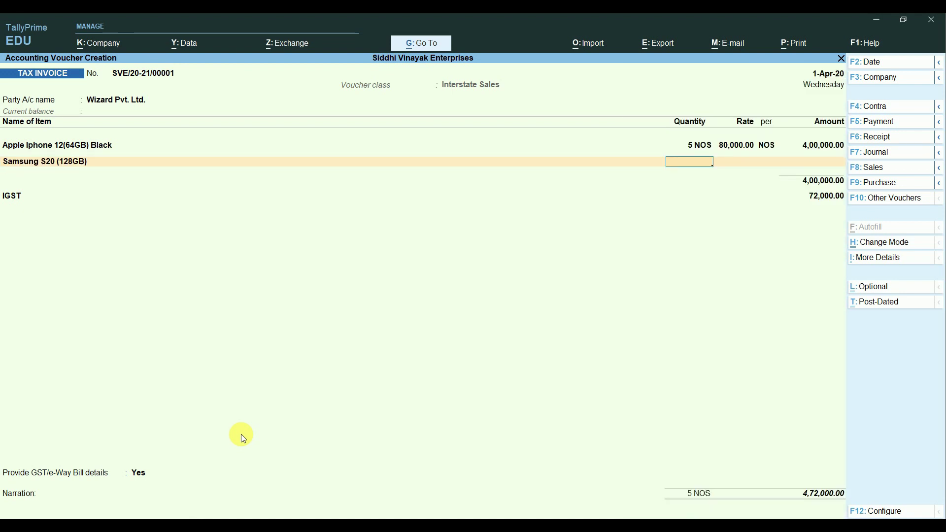
{"action": "key", "text": "Return"}
{"action": "key", "text": "Return"}
{"action": "key", "text": "Return"}
{"action": "key", "text": "Return"}
{"action": "key", "text": "Return"}
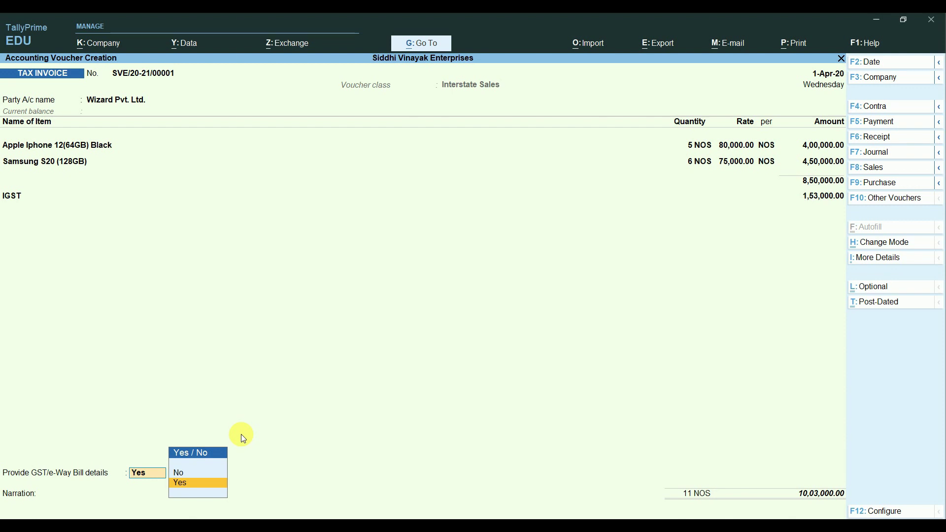
Step: Skip GST/e-Way Bill details, create a new bill reference, and save the invoice
{"action": "key", "text": "Up"}
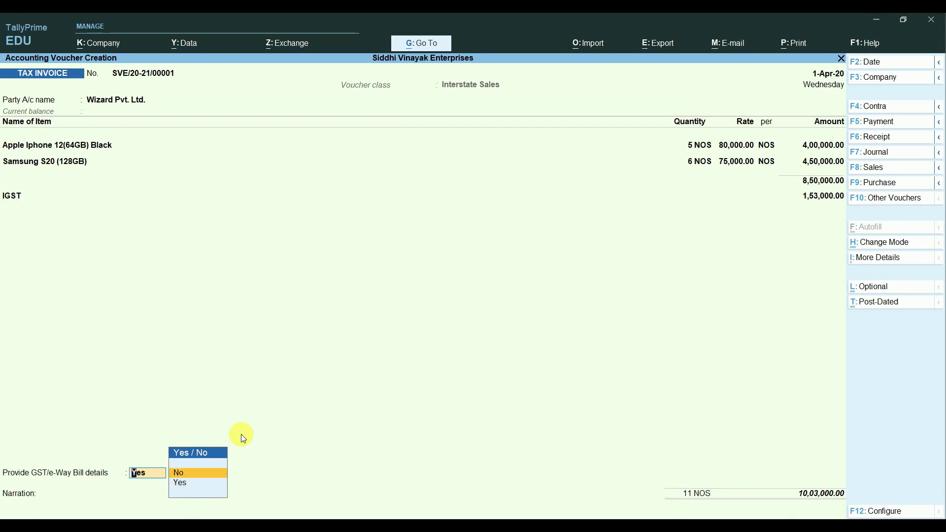
{"action": "key", "text": "Return"}
{"action": "key", "text": "Return"}
{"action": "key", "text": "Return"}
{"action": "key", "text": "Return"}
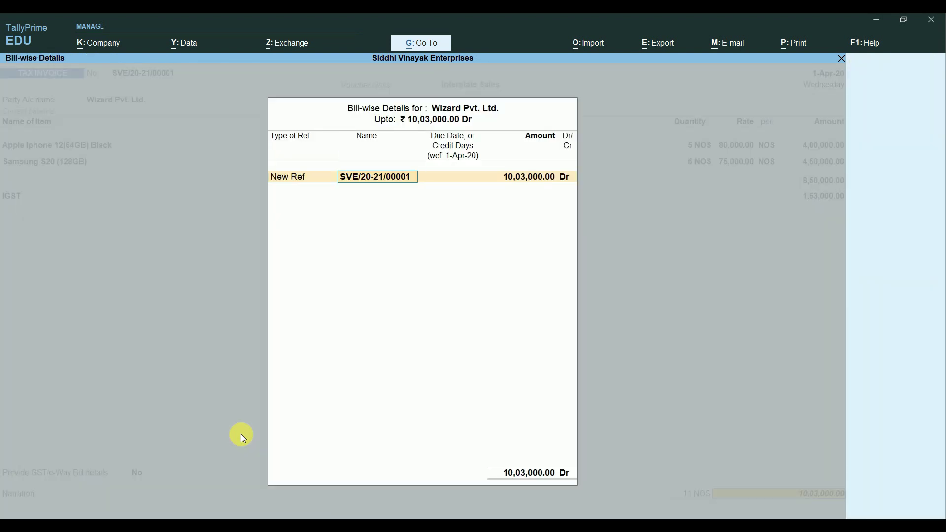
{"action": "key", "text": "BackSpace"}
{"action": "key", "text": "Return"}
{"action": "key", "text": "Return"}
{"action": "key", "text": "Return"}
{"action": "key", "text": "Return"}
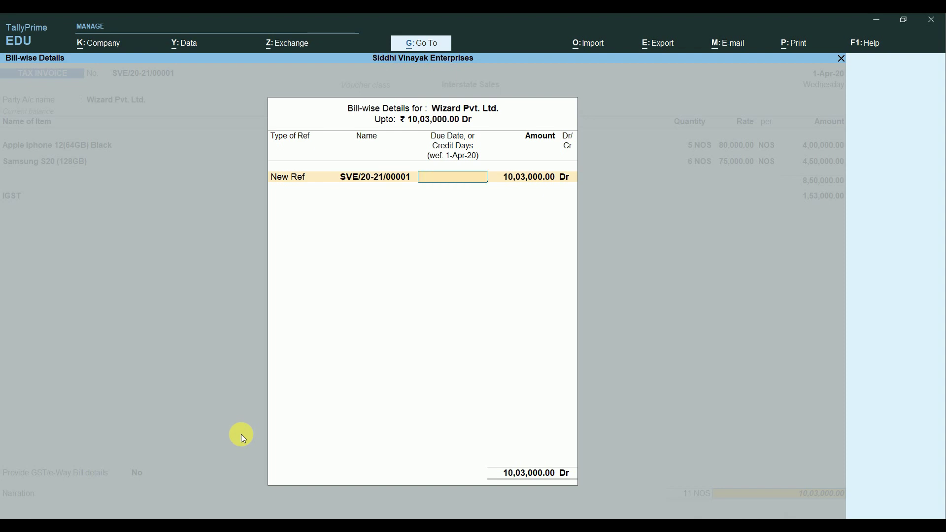
{"action": "key", "text": "Return"}
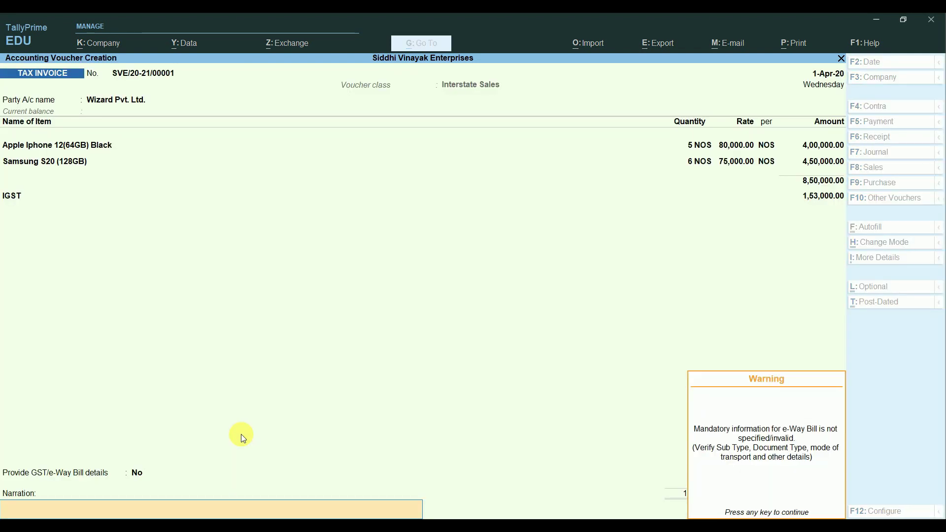
{"action": "key", "text": "Return"}
{"action": "key", "text": "Return"}
{"action": "key", "text": "Escape"}
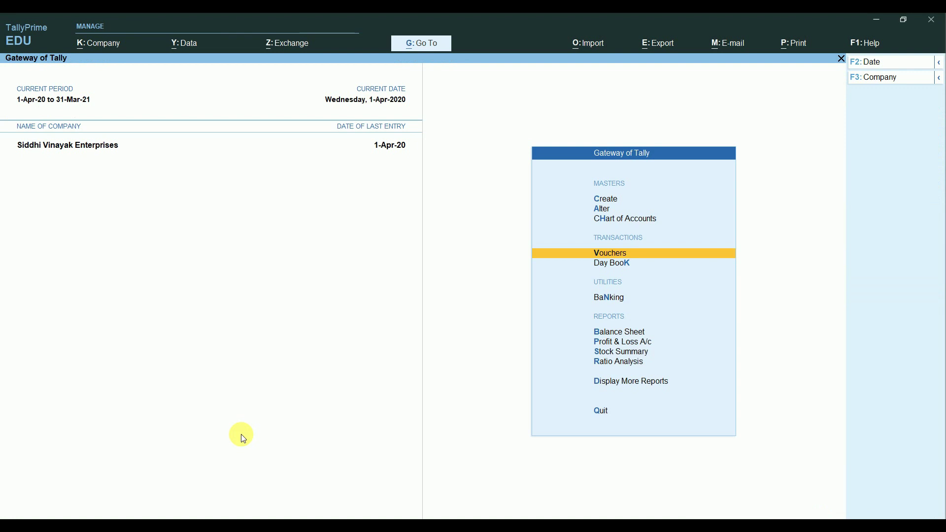
Step: Open the GSTR-1 return from the GST reports
{"action": "key", "text": "Down"}
{"action": "key", "text": "Down"}
{"action": "key", "text": "Down"}
{"action": "key", "text": "Down"}
{"action": "key", "text": "Down"}
{"action": "key", "text": "Down"}
{"action": "key", "text": "Down"}
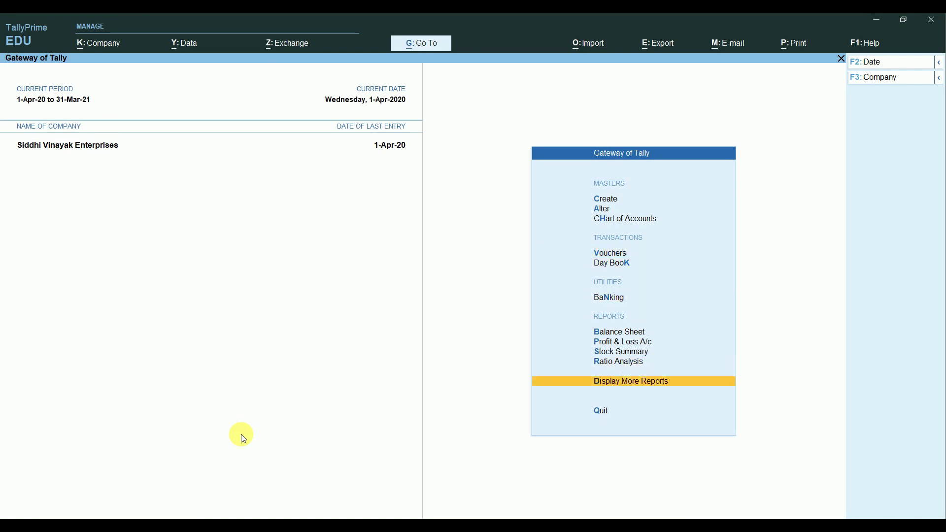
{"action": "key", "text": "Return"}
{"action": "key", "text": "Down"}
{"action": "key", "text": "Down"}
{"action": "key", "text": "Down"}
{"action": "key", "text": "Down"}
{"action": "key", "text": "Down"}
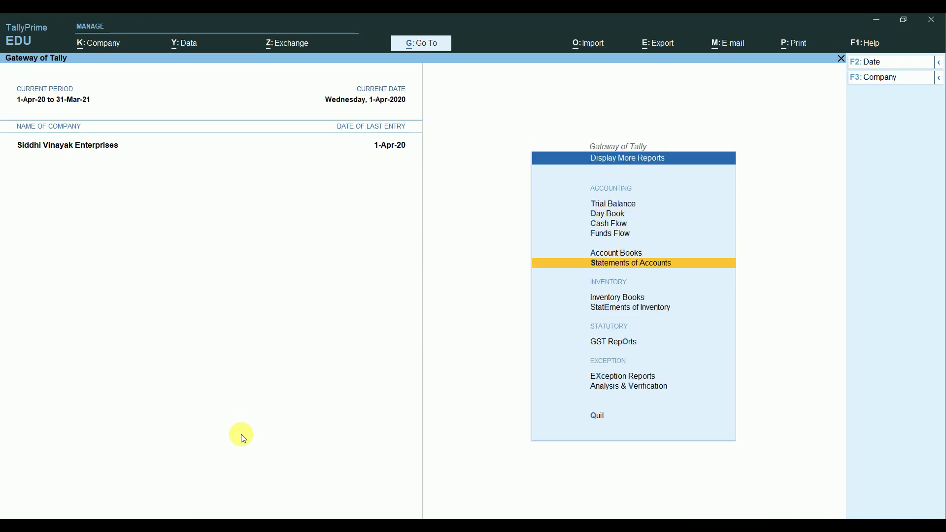
{"action": "key", "text": "Down"}
{"action": "key", "text": "Down"}
{"action": "key", "text": "Down"}
{"action": "key", "text": "Down"}
{"action": "key", "text": "Up"}
{"action": "key", "text": "Return"}
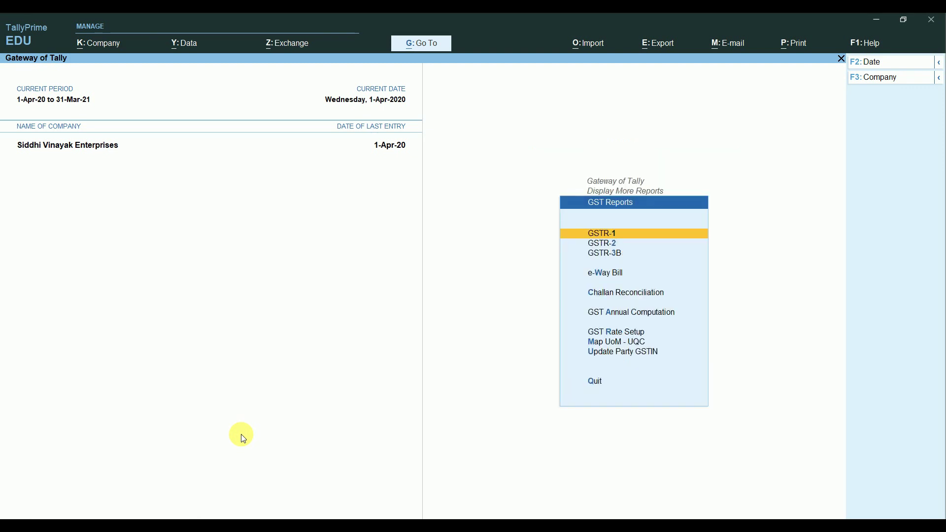
{"action": "key", "text": "Return"}
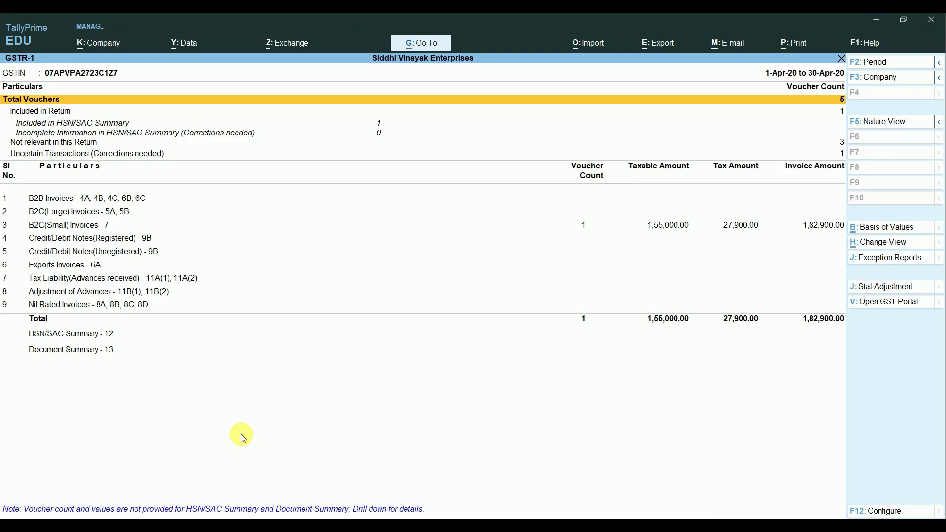
Step: Check the B2C(Small) invoices, then open the Uncertain Transactions list
{"action": "key", "text": "Down"}
{"action": "key", "text": "Down"}
{"action": "key", "text": "Down"}
{"action": "key", "text": "Down"}
{"action": "key", "text": "Down"}
{"action": "key", "text": "Down"}
{"action": "key", "text": "Down"}
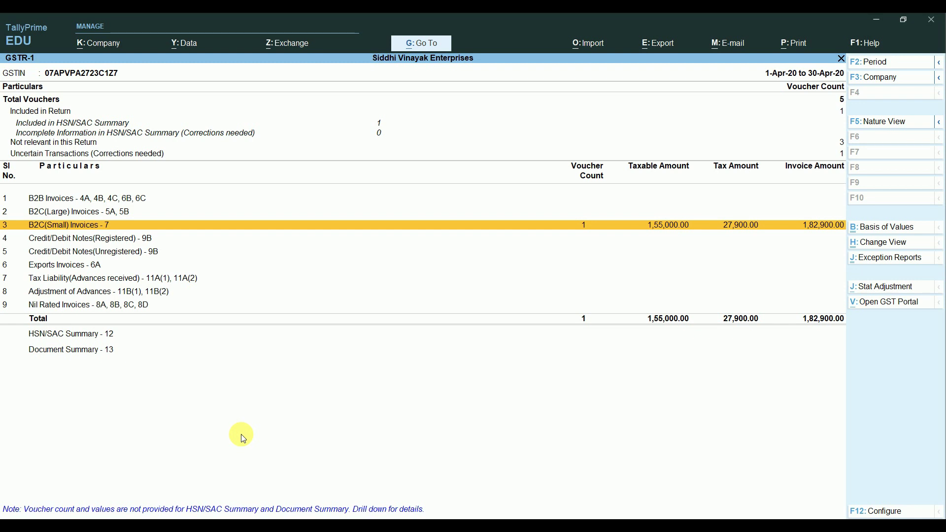
{"action": "key", "text": "Return"}
{"action": "key", "text": "Escape"}
{"action": "key", "text": "Up"}
{"action": "key", "text": "Up"}
{"action": "key", "text": "Return"}
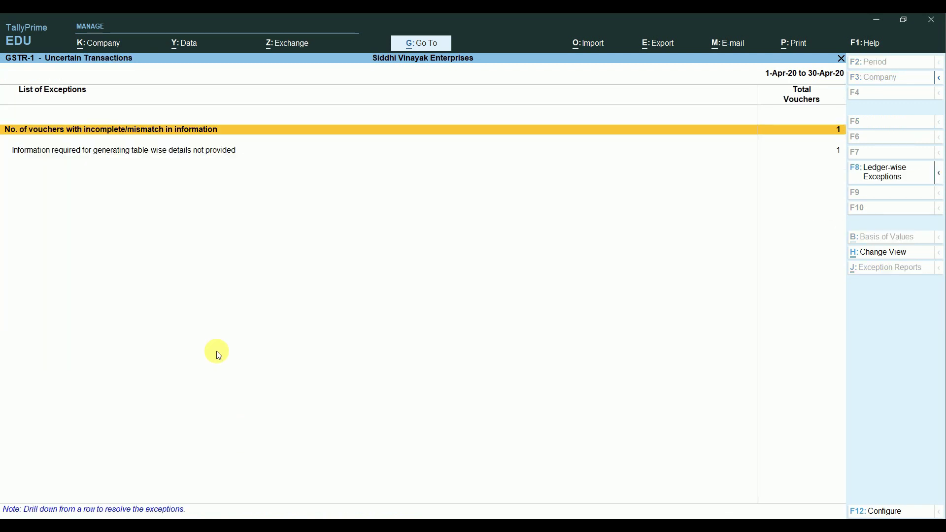
Step: Inspect the flagged invoice's GSTIN and copy the correct GSTIN from Notepad
{"action": "key", "text": "Return"}
{"action": "key", "text": "Return"}
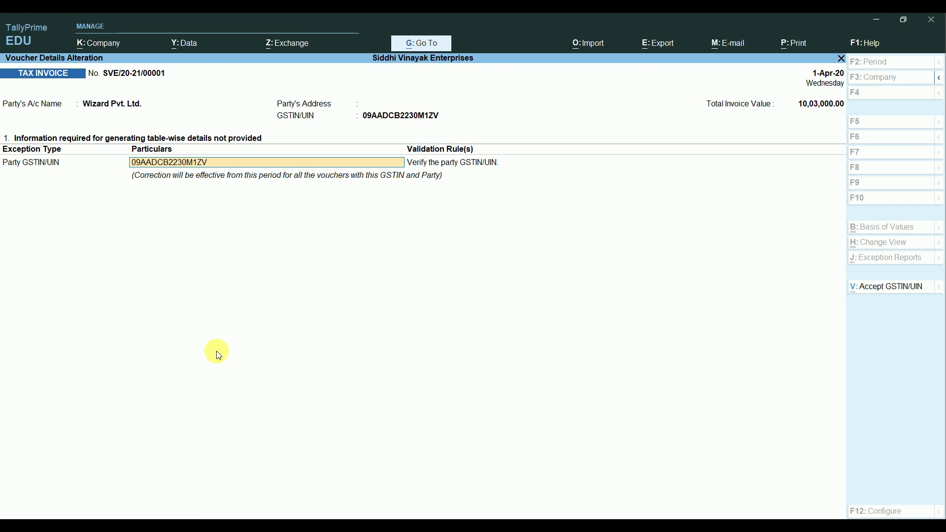
{"action": "key", "text": "Escape"}
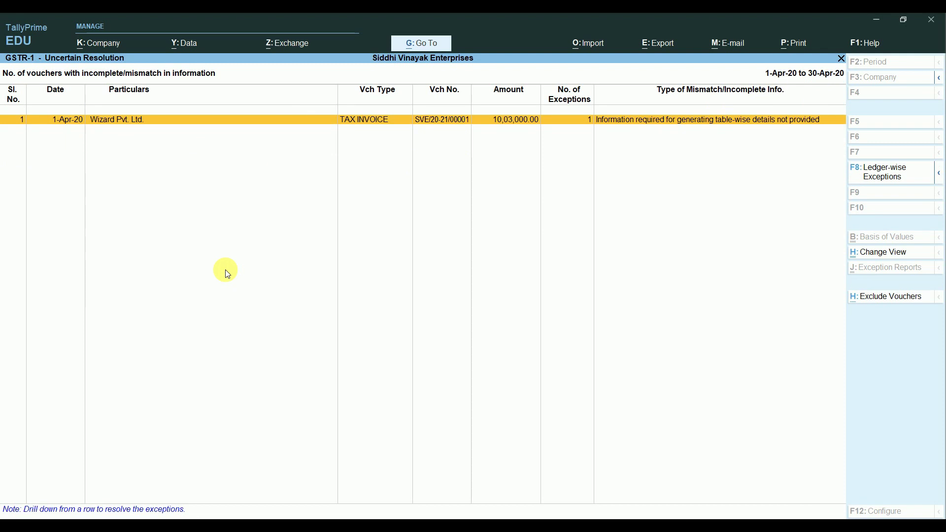
{"action": "key", "text": "Escape"}
{"action": "key", "text": "Escape"}
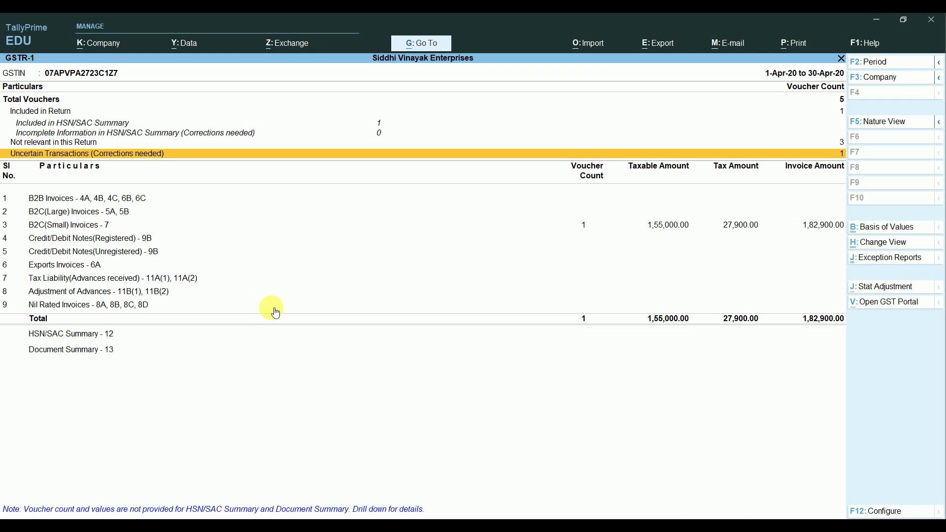
{"action": "key", "text": "alt+Tab"}
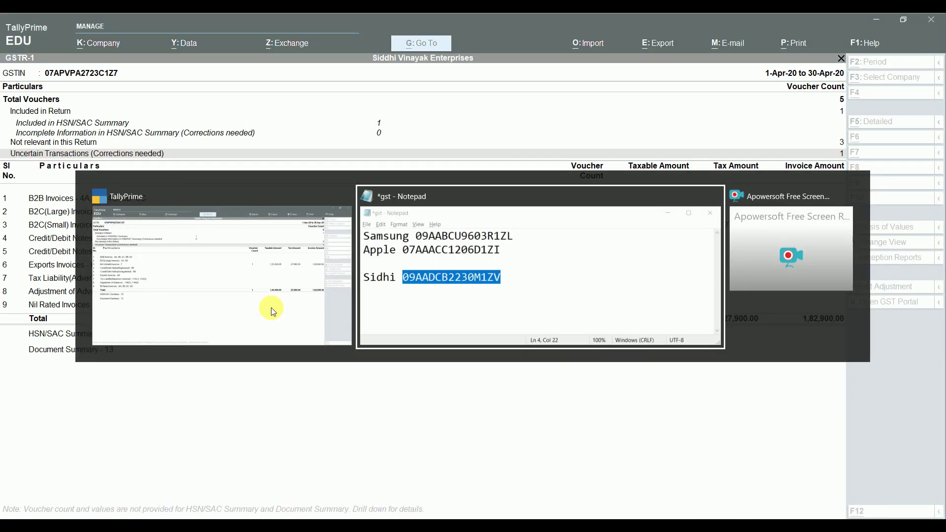
{"action": "key", "text": "alt+Tab"}
{"action": "key", "text": "alt+Tab"}
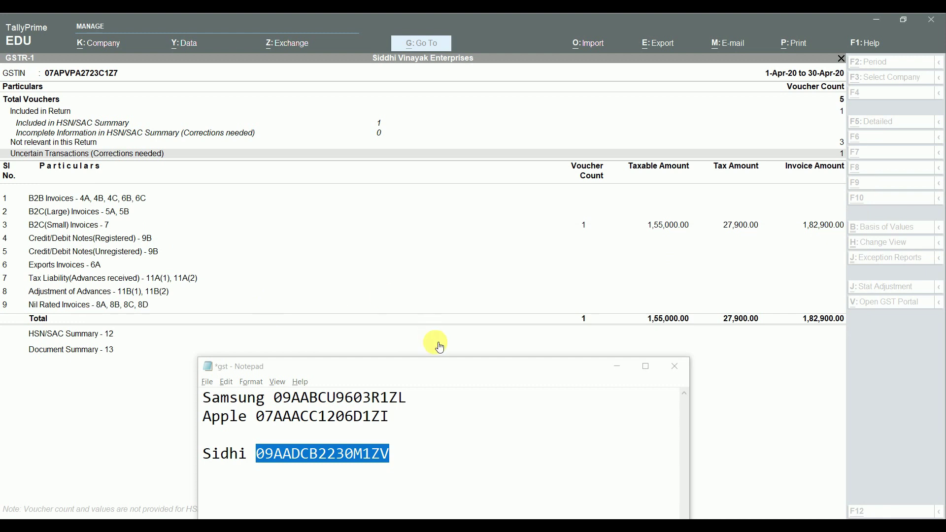
{"action": "key", "text": "alt+Tab"}
Step: Paste the corrected GSTIN into the invoice's Party GSTIN/UIN and accept it
{"action": "key", "text": "Return"}
{"action": "key", "text": "Return"}
{"action": "key", "text": "Return"}
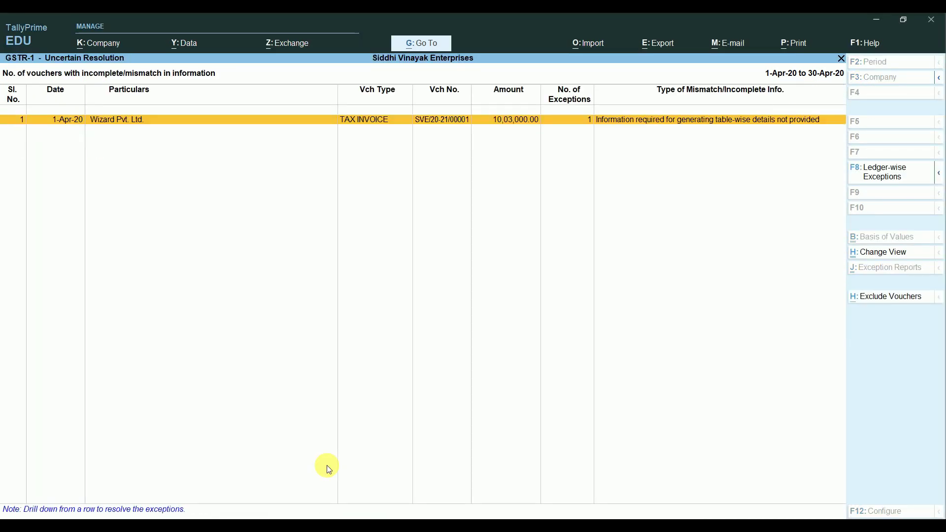
{"action": "key", "text": "Return"}
{"action": "key", "text": "y"}
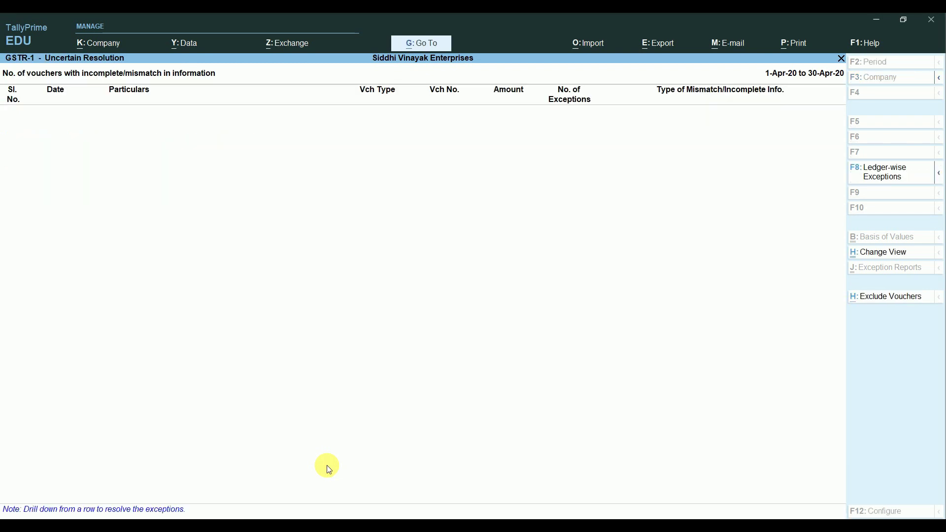
{"action": "key", "text": "Escape"}
{"action": "key", "text": "Escape"}
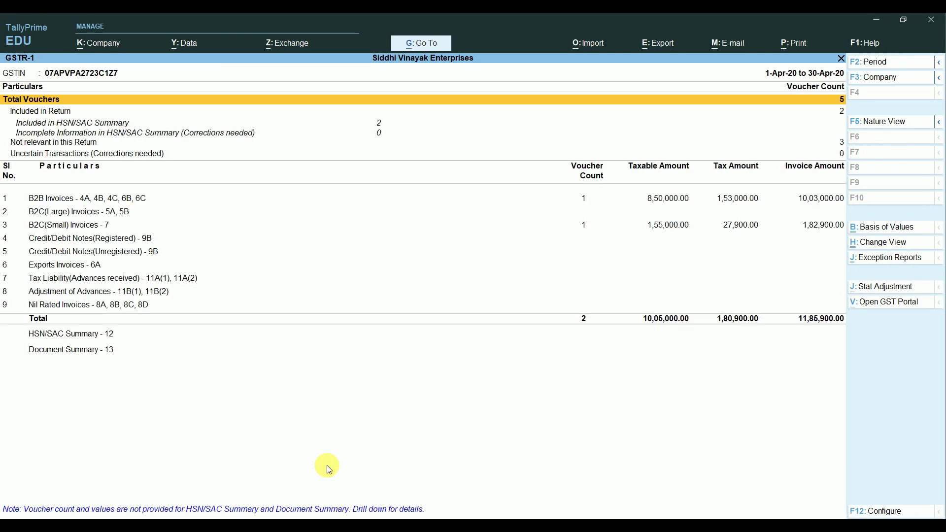
Step: Review the GSTR-1 summary rows, including the B2C(Small) Invoices register
{"action": "key", "text": "Down"}
{"action": "key", "text": "Down"}
{"action": "key", "text": "Down"}
{"action": "key", "text": "Down"}
{"action": "key", "text": "Down"}
{"action": "key", "text": "Down"}
{"action": "key", "text": "Up"}
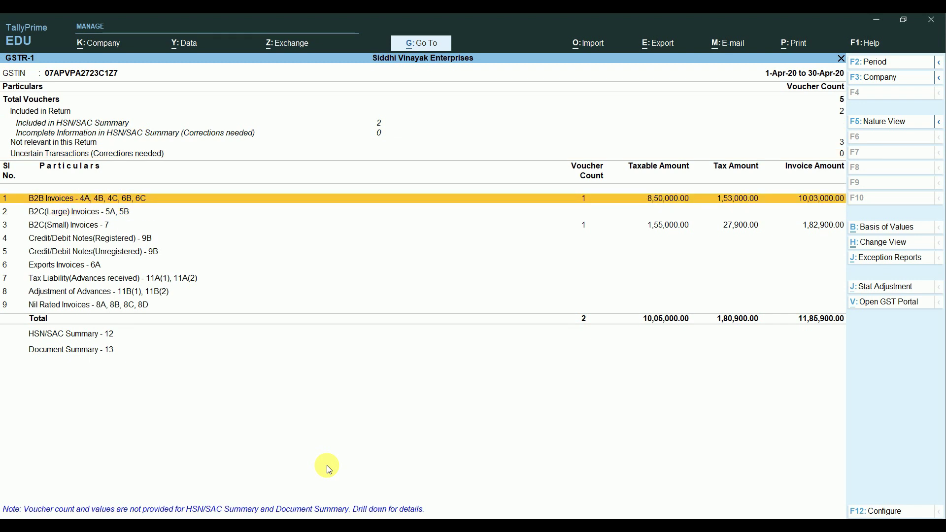
{"action": "key", "text": "Down"}
{"action": "key", "text": "Down"}
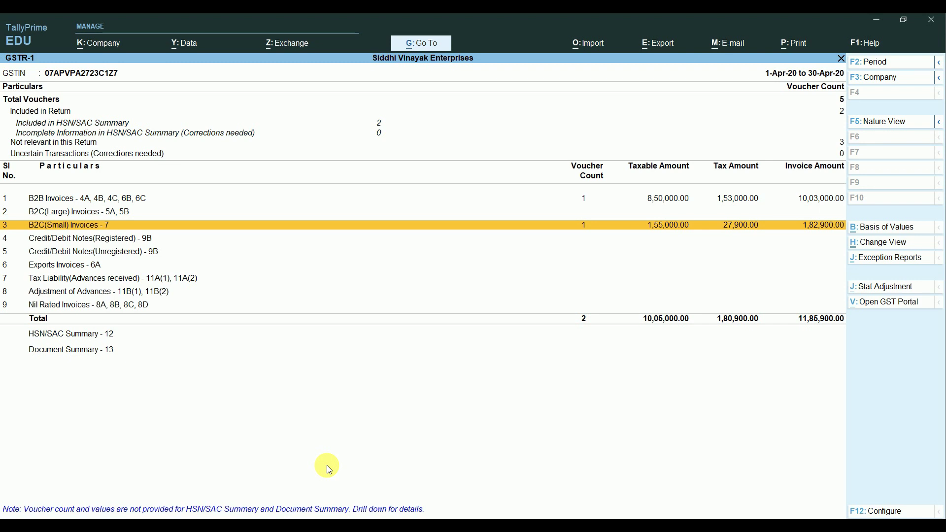
{"action": "key", "text": "Return"}
{"action": "key", "text": "Escape"}
Step: Confirm the 10,03,000 B2B invoice row, then close GSTR-1 to the GST Reports list
{"action": "key", "text": "Up"}
{"action": "key", "text": "Up"}
{"action": "key", "text": "Up"}
{"action": "key", "text": "Down"}
{"action": "key", "text": "Down"}
{"action": "key", "text": "Escape"}
{"action": "key", "text": "Down"}
{"action": "key", "text": "Down"}
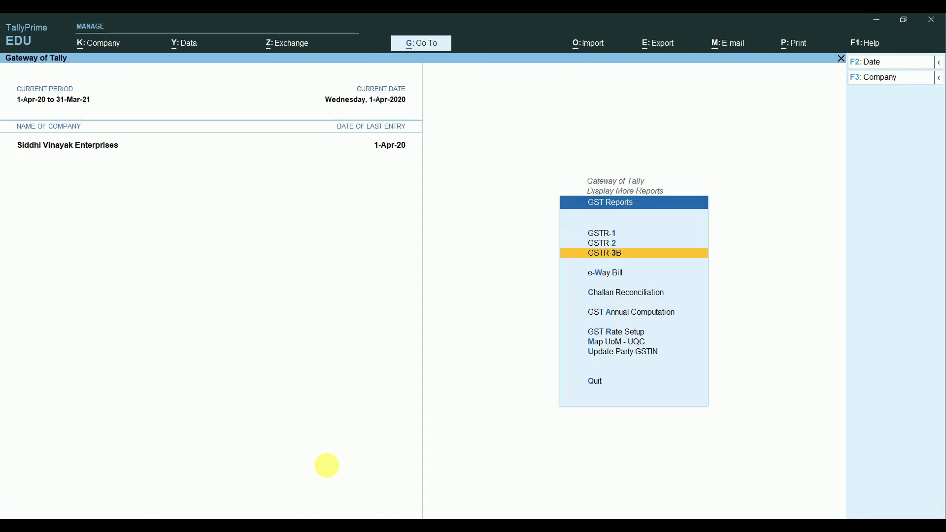
Step: Open GSTR-3B, toggle Detailed/Condensed, and switch to Nature-wise view (1,80,900 liability)
{"action": "key", "text": "Return"}
{"action": "key", "text": "Down"}
{"action": "key", "text": "Down"}
{"action": "key", "text": "Down"}
{"action": "key", "text": "Down"}
{"action": "key", "text": "Down"}
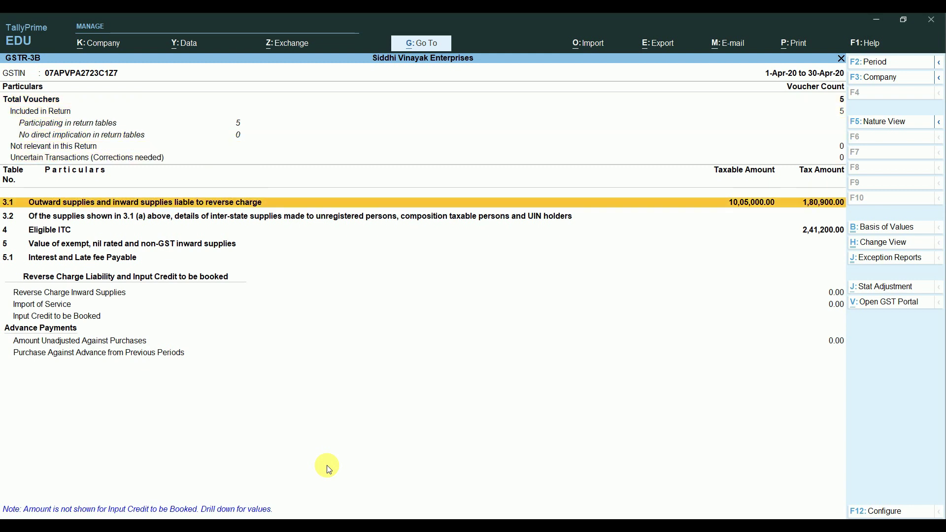
{"action": "key", "text": "alt+F5"}
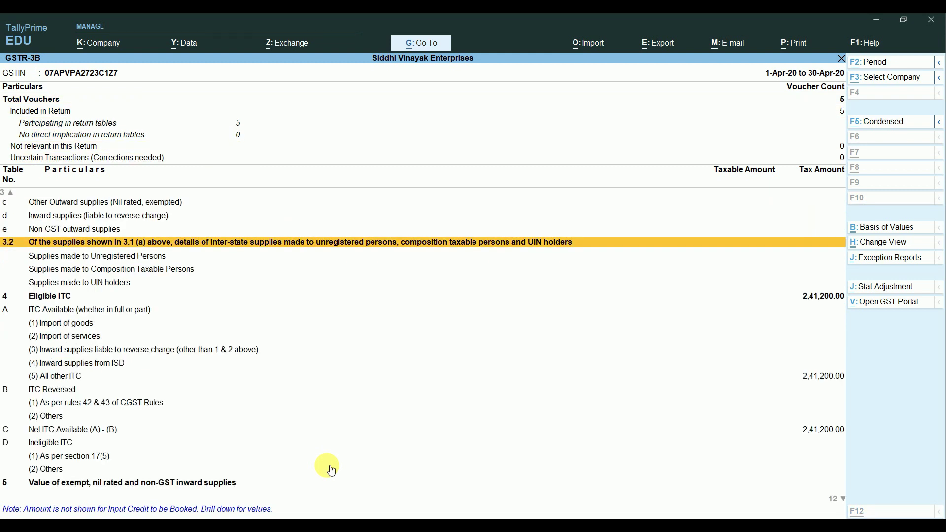
{"action": "key", "text": "alt+F5"}
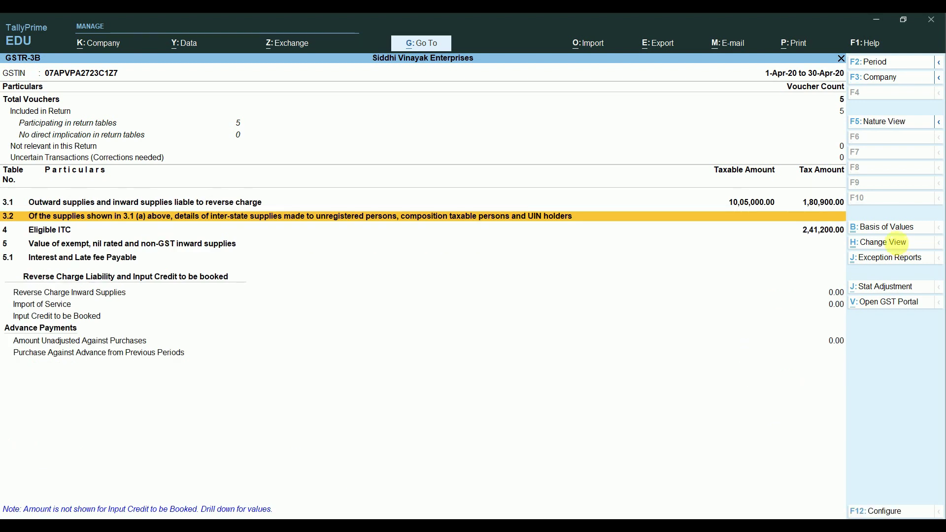
{"action": "left_click", "coordinate": [894, 242]}
{"action": "key", "text": "Return"}
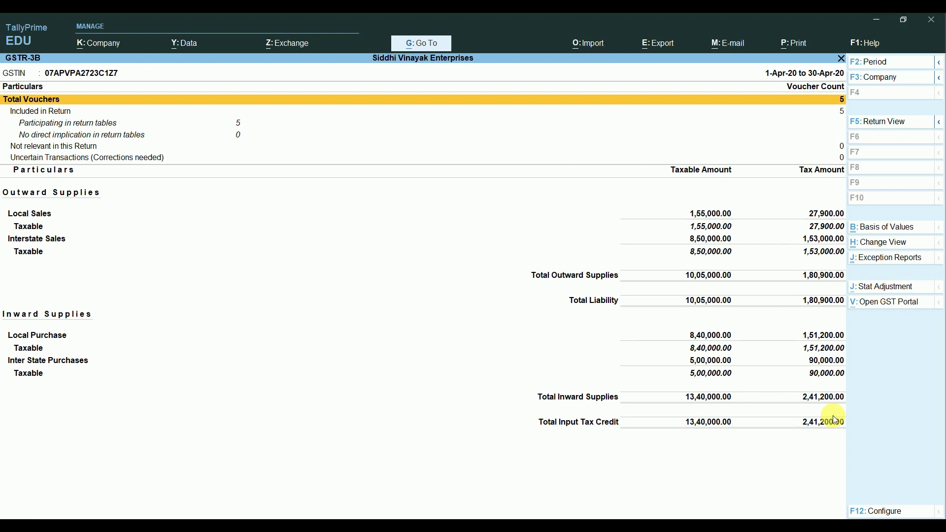
Step: Reopen GSTR-3B and switch it back to the return-format view
{"action": "key", "text": "Escape"}
{"action": "key", "text": "Escape"}
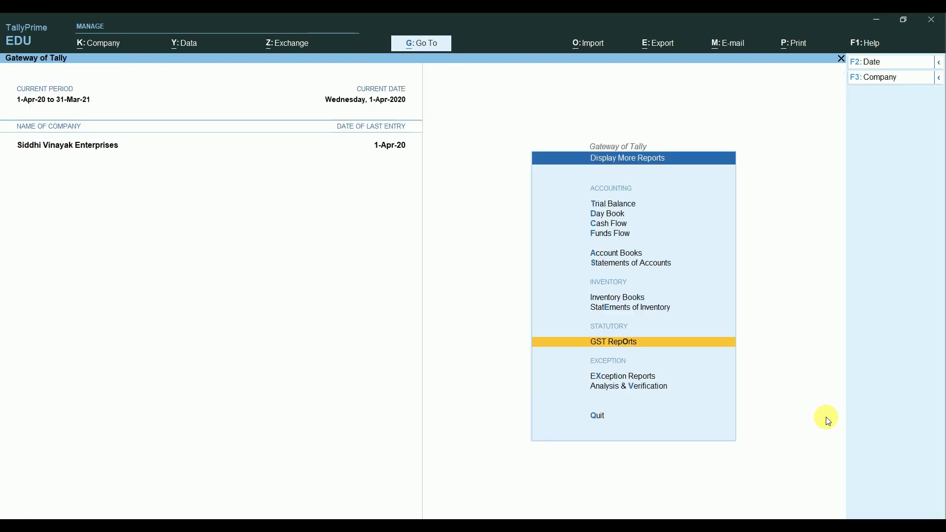
{"action": "key", "text": "Return"}
{"action": "key", "text": "Down"}
{"action": "key", "text": "Down"}
{"action": "key", "text": "Return"}
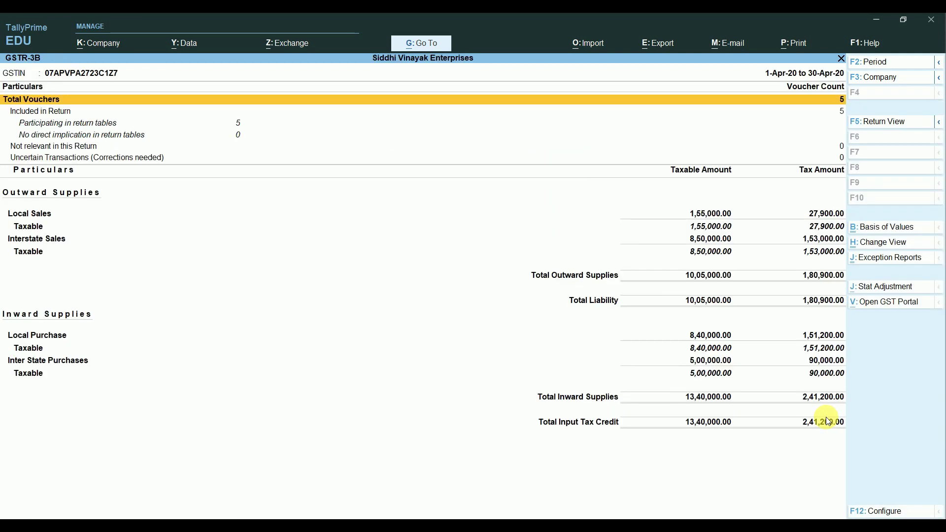
{"action": "key", "text": "Down"}
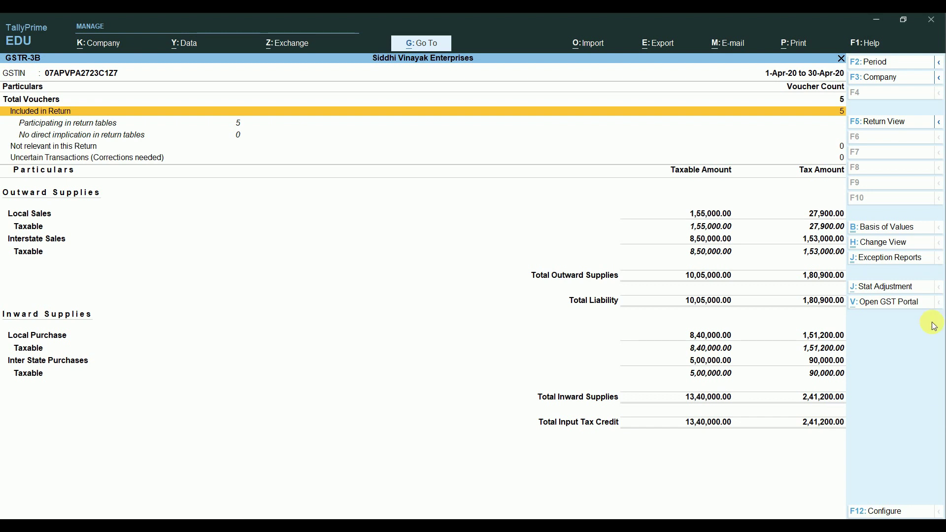
{"action": "left_click", "coordinate": [893, 248]}
{"action": "key", "text": "Return"}
Step: Expand 4 Eligible ITC and list the vouchers behind (5) All other ITC (2,41,200)
{"action": "key", "text": "Down"}
{"action": "key", "text": "Down"}
{"action": "key", "text": "Down"}
{"action": "key", "text": "Down"}
{"action": "key", "text": "Down"}
{"action": "key", "text": "Down"}
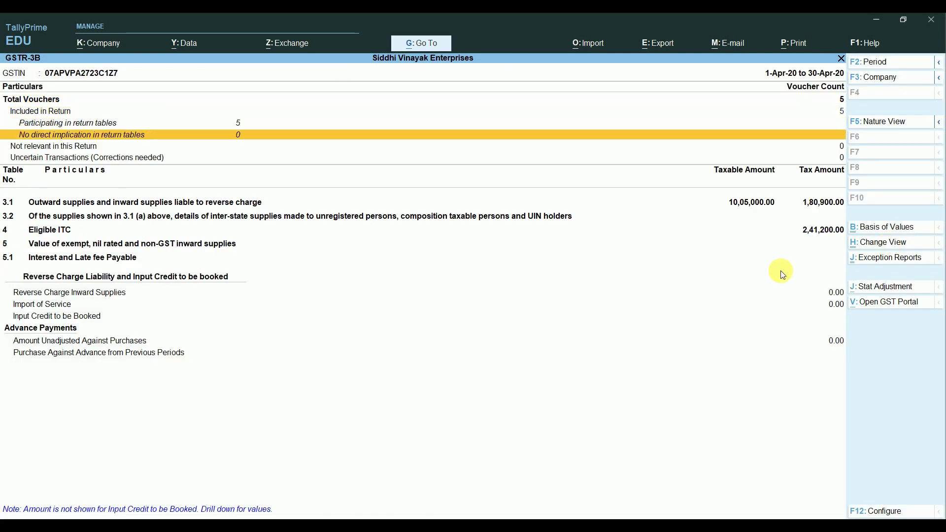
{"action": "key", "text": "Return"}
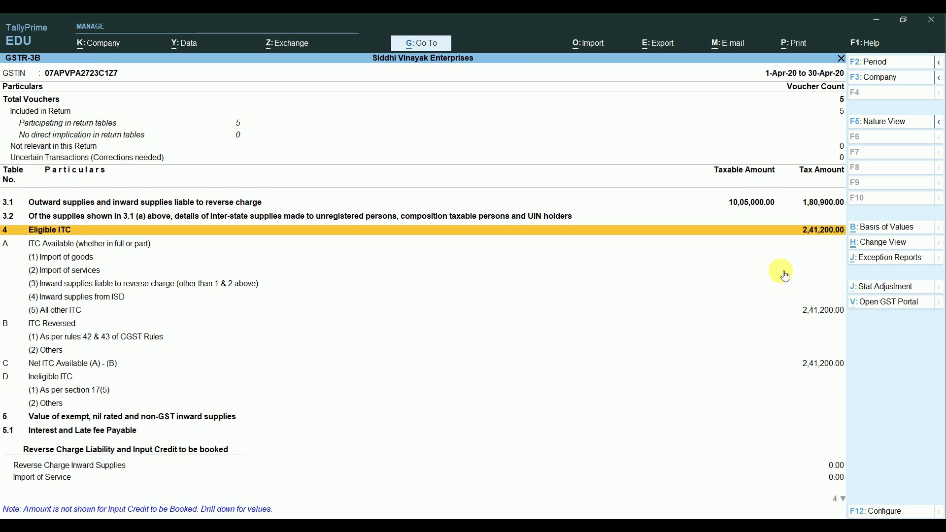
{"action": "key", "text": "Down"}
{"action": "key", "text": "Down"}
{"action": "key", "text": "Down"}
{"action": "key", "text": "Up"}
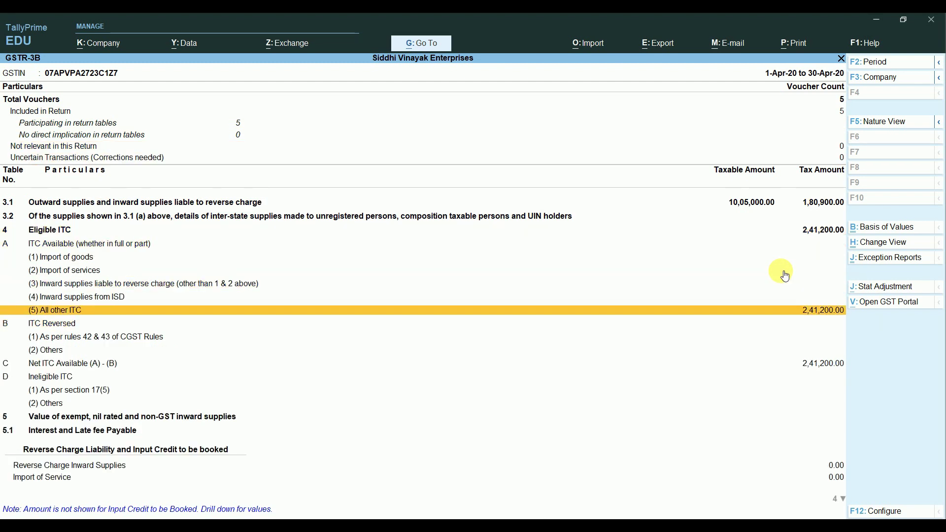
{"action": "key", "text": "Return"}
{"action": "key", "text": "Down"}
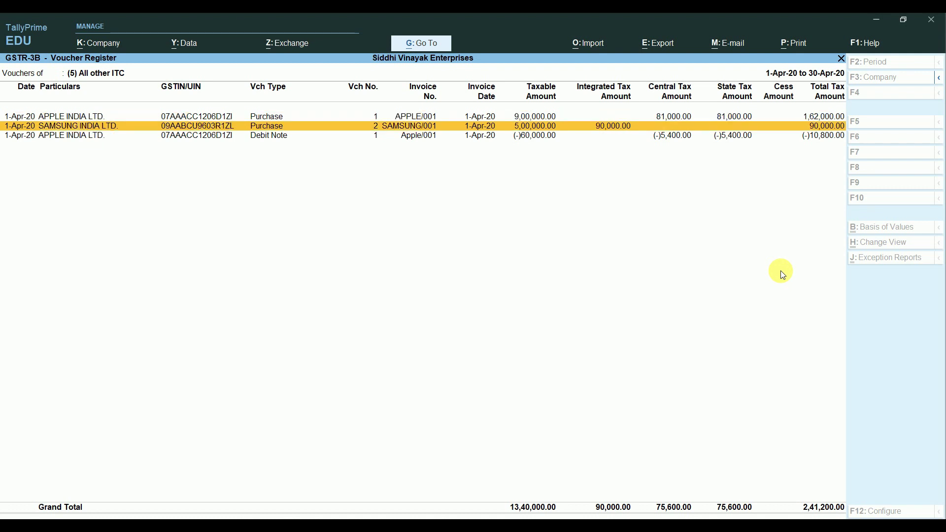
{"action": "key", "text": "Down"}
{"action": "key", "text": "Escape"}
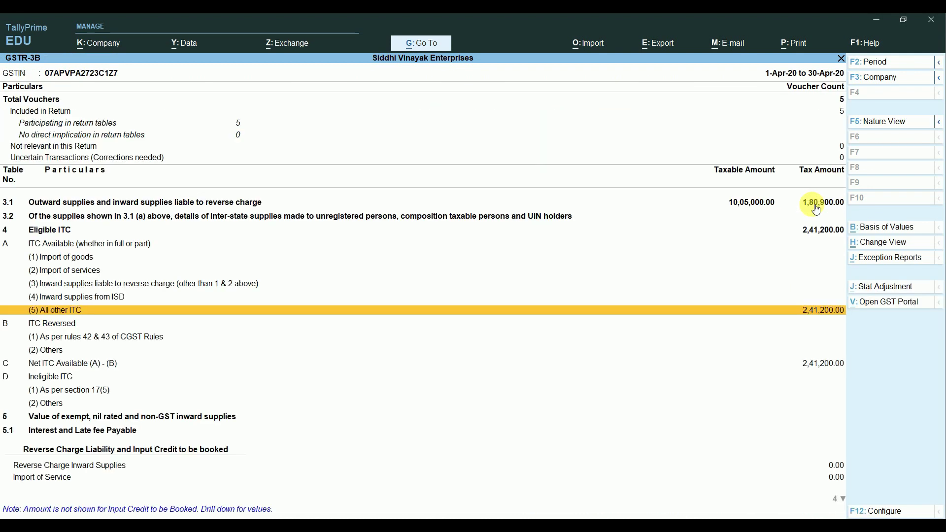
Step: Close GSTR-3B and return to the GST Reports list
{"action": "left_click", "coordinate": [816, 206]}
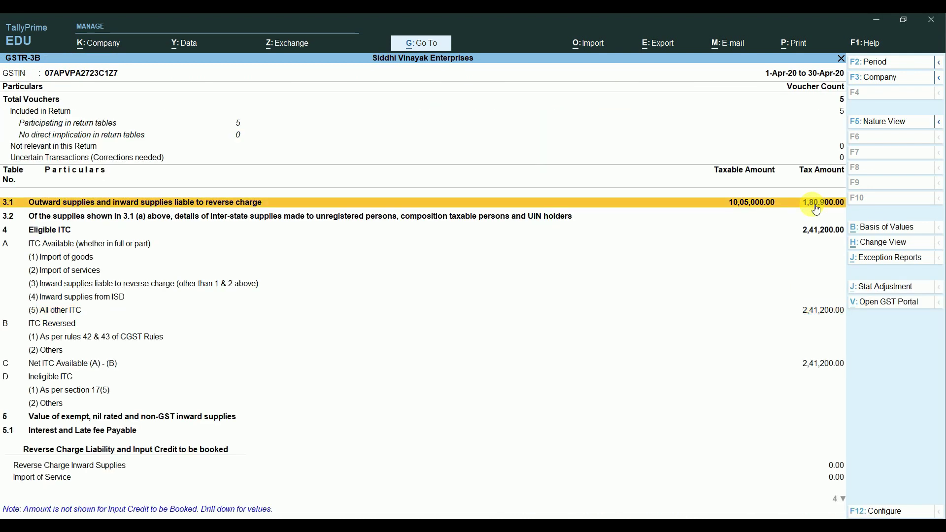
{"action": "key", "text": "Escape"}
{"action": "key", "text": "Up"}
{"action": "key", "text": "Up"}
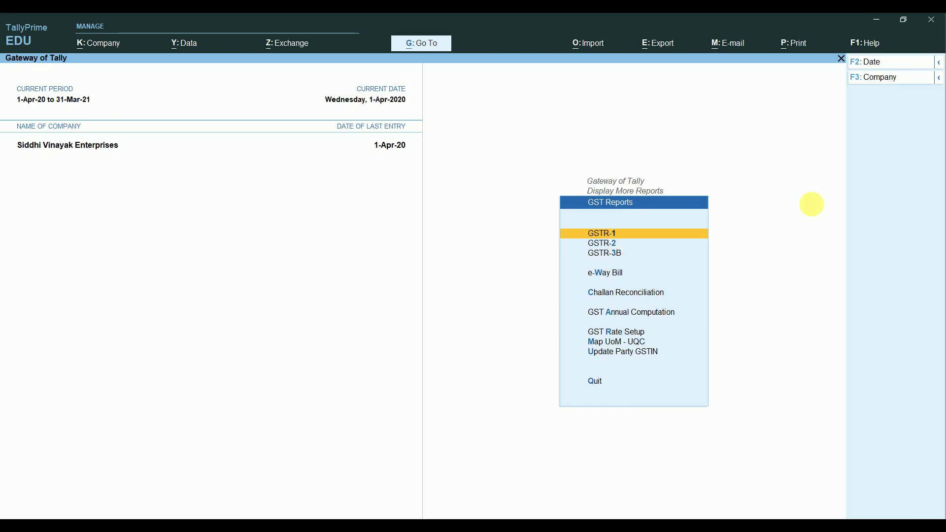
{"action": "key", "text": "Return"}
{"action": "key", "text": "Down"}
{"action": "key", "text": "Down"}
{"action": "key", "text": "Down"}
{"action": "key", "text": "Down"}
{"action": "key", "text": "Down"}
{"action": "key", "text": "Down"}
{"action": "key", "text": "Down"}
{"action": "key", "text": "Down"}
{"action": "key", "text": "Down"}
{"action": "key", "text": "Down"}
{"action": "key", "text": "Down"}
{"action": "key", "text": "Down"}
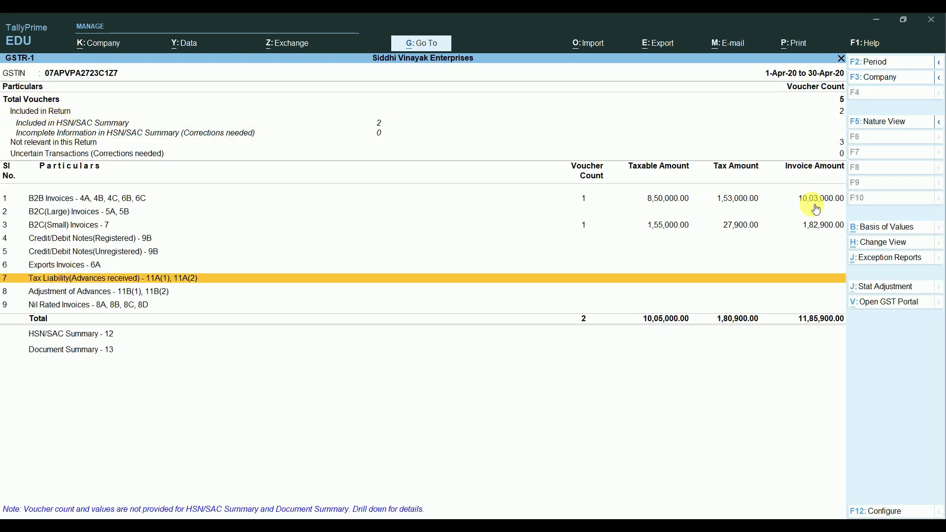
{"action": "key", "text": "Down"}
{"action": "key", "text": "Down"}
{"action": "key", "text": "Down"}
{"action": "key", "text": "Escape"}
{"action": "key", "text": "Down"}
{"action": "key", "text": "Return"}
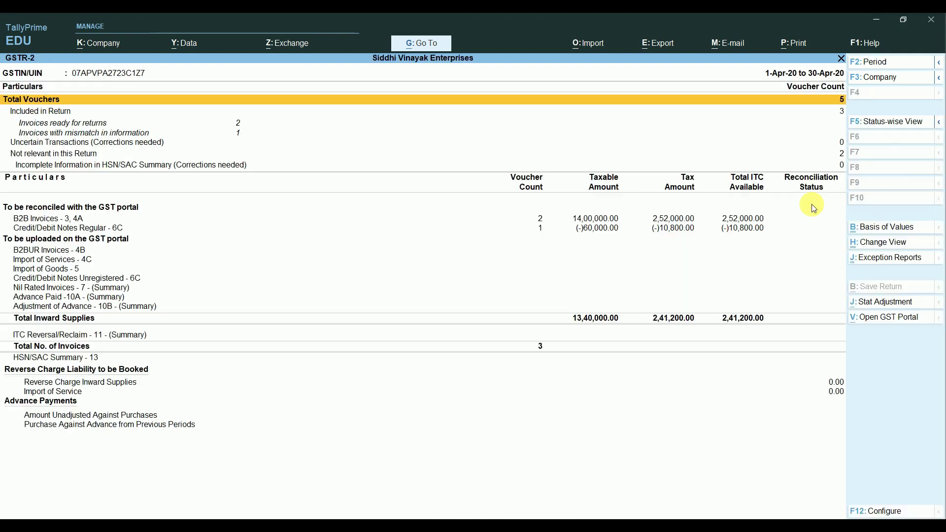
{"action": "key", "text": "Down"}
{"action": "key", "text": "Down"}
{"action": "key", "text": "Down"}
{"action": "key", "text": "Down"}
{"action": "key", "text": "Down"}
{"action": "key", "text": "Down"}
{"action": "key", "text": "Down"}
{"action": "key", "text": "Down"}
{"action": "key", "text": "Down"}
{"action": "key", "text": "Down"}
{"action": "key", "text": "Down"}
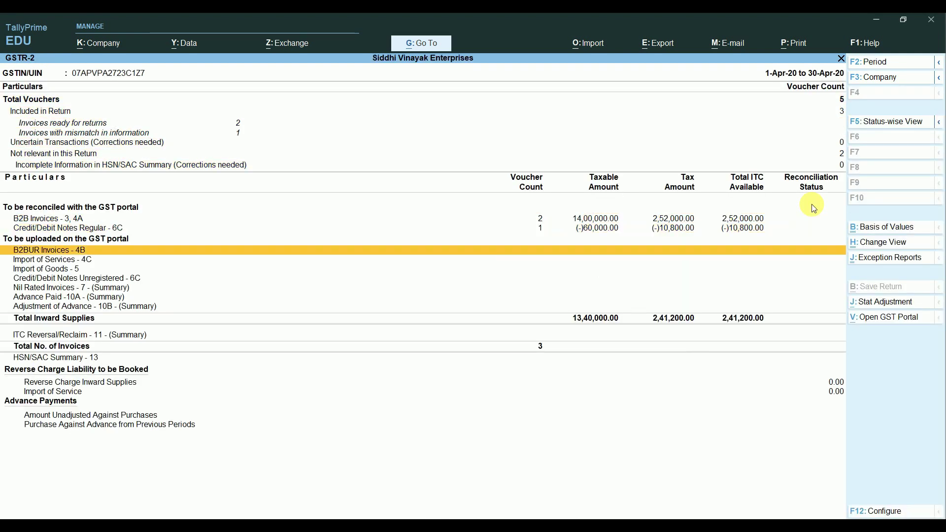
{"action": "key", "text": "Down"}
{"action": "key", "text": "Down"}
{"action": "key", "text": "Down"}
{"action": "key", "text": "Down"}
{"action": "key", "text": "Up"}
{"action": "key", "text": "Up"}
{"action": "key", "text": "Up"}
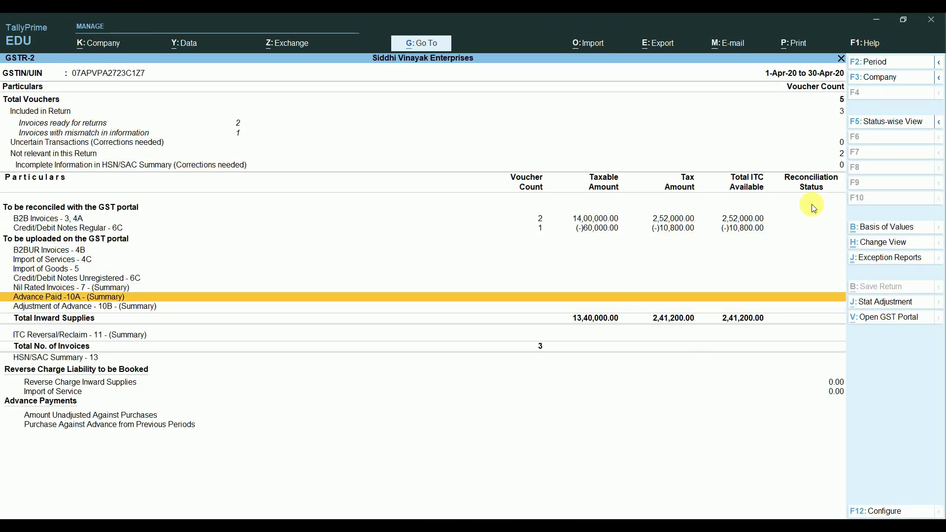
{"action": "key", "text": "Up"}
{"action": "key", "text": "Up"}
{"action": "key", "text": "Up"}
{"action": "key", "text": "Up"}
{"action": "key", "text": "Up"}
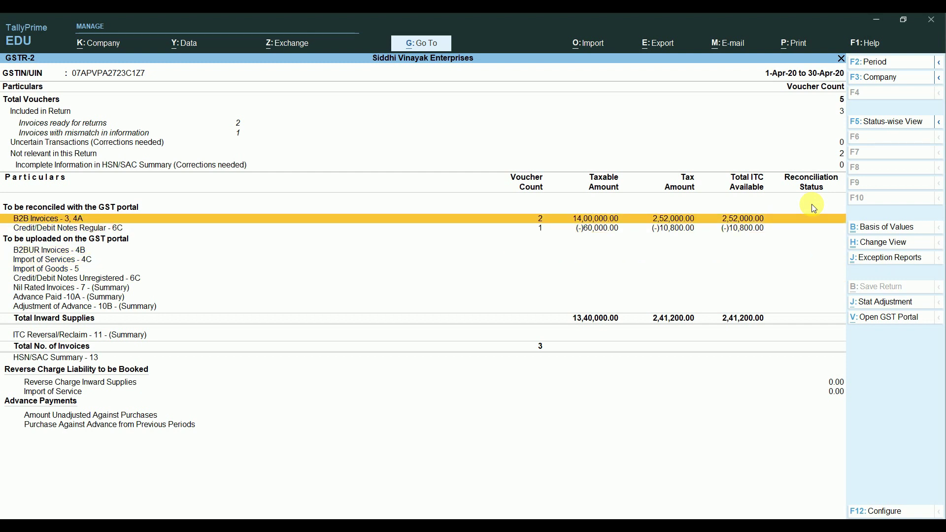
{"action": "key", "text": "Escape"}
{"action": "key", "text": "Up"}
{"action": "key", "text": "Return"}
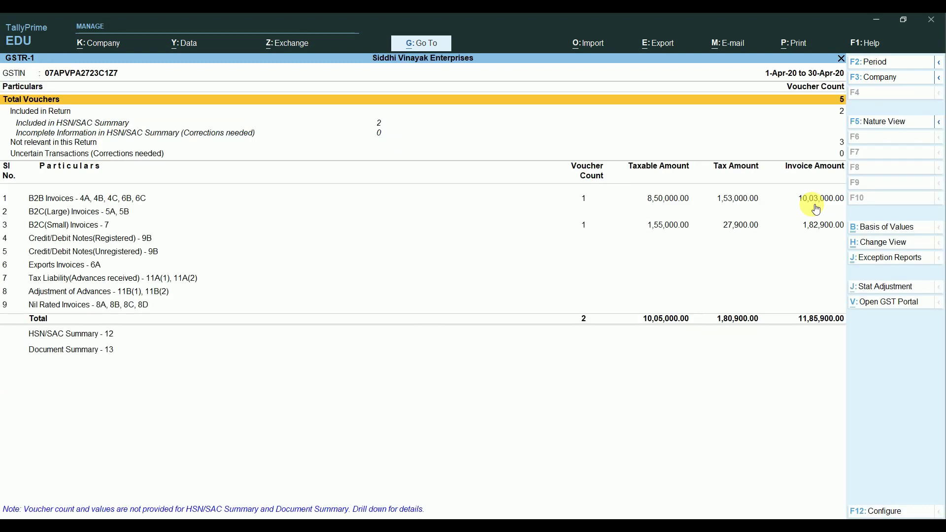
{"action": "key", "text": "Escape"}
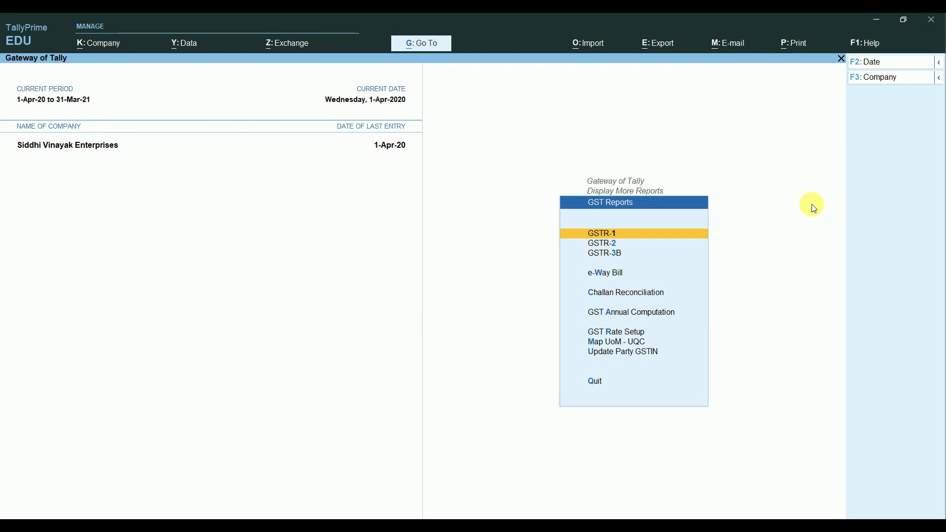
Step: Return to the Gateway of Tally and start a new accounting voucher
{"action": "key", "text": "Escape"}
{"action": "key", "text": "Up"}
{"action": "key", "text": "Up"}
{"action": "key", "text": "Up"}
{"action": "key", "text": "Escape"}
{"action": "key", "text": "Up"}
{"action": "key", "text": "Up"}
{"action": "key", "text": "Up"}
{"action": "key", "text": "Up"}
{"action": "key", "text": "Up"}
{"action": "key", "text": "Up"}
{"action": "key", "text": "Up"}
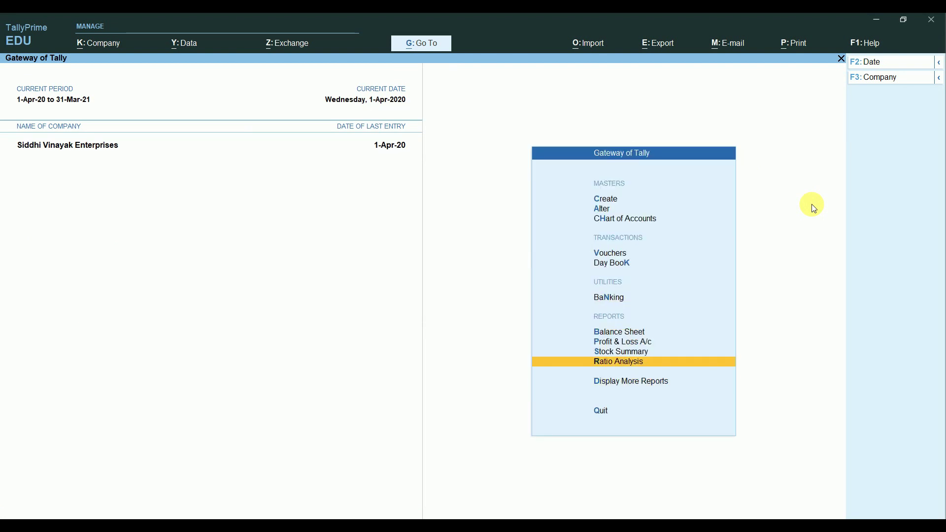
{"action": "key", "text": "Return"}
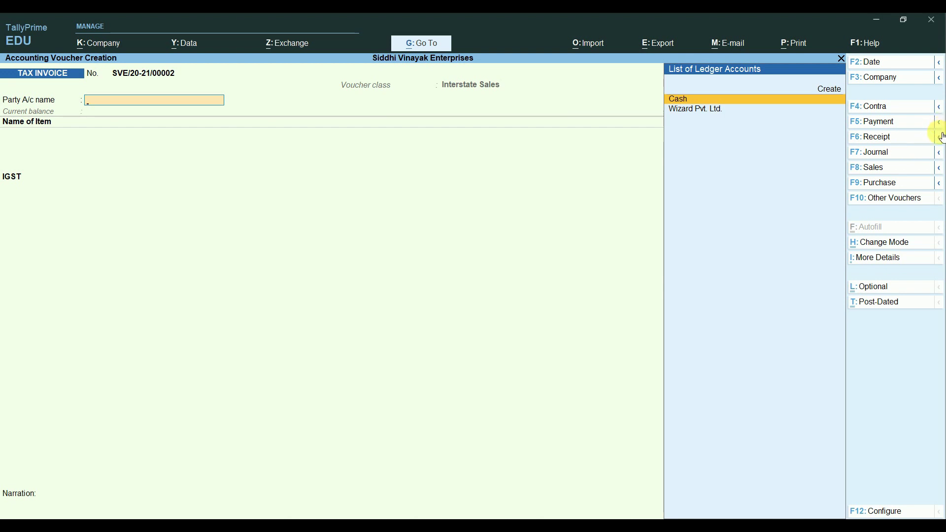
Step: Switch the voucher to Credit Note No. 1, then quit it without saving
{"action": "left_click", "coordinate": [939, 138]}
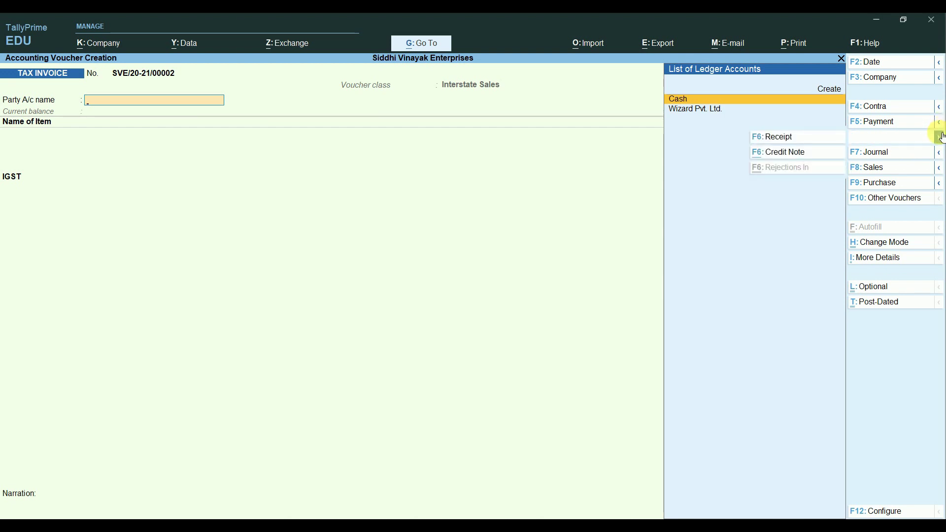
{"action": "left_click", "coordinate": [791, 153]}
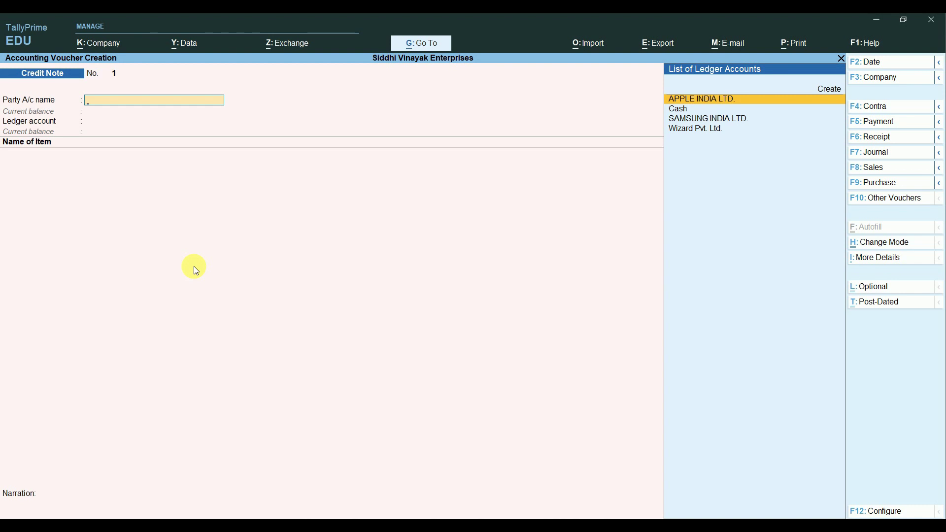
{"action": "key", "text": "Escape"}
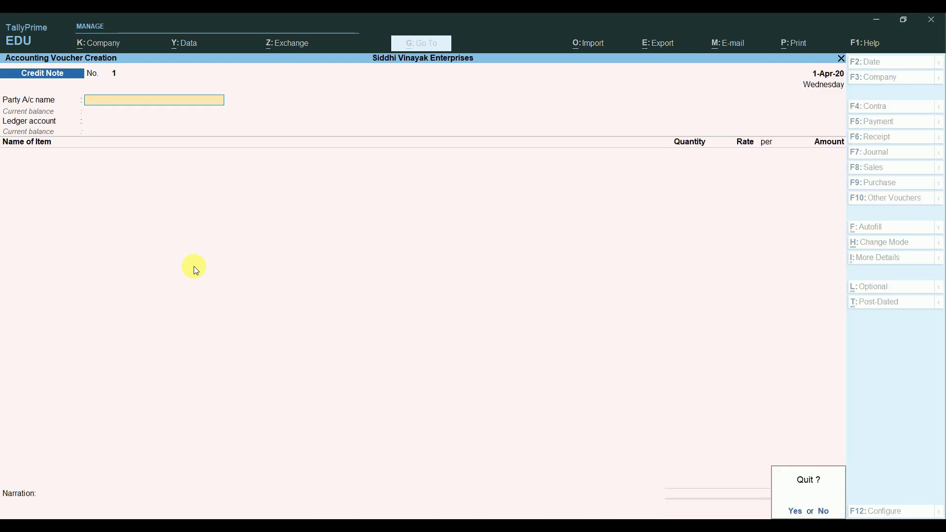
{"action": "key", "text": "y"}
{"action": "key", "text": "Down"}
Step: Open Display More Reports and go to the GST Reports list
{"action": "key", "text": "Down"}
{"action": "key", "text": "Down"}
{"action": "key", "text": "Down"}
{"action": "key", "text": "Down"}
{"action": "key", "text": "Down"}
{"action": "key", "text": "Down"}
{"action": "key", "text": "Return"}
{"action": "key", "text": "Down"}
{"action": "key", "text": "Down"}
{"action": "key", "text": "Down"}
{"action": "key", "text": "Down"}
{"action": "key", "text": "Down"}
{"action": "key", "text": "Down"}
{"action": "key", "text": "Down"}
{"action": "key", "text": "Down"}
{"action": "key", "text": "Return"}
Step: Open GSTR-3B and its E-Return export settings
{"action": "key", "text": "Down"}
{"action": "key", "text": "Down"}
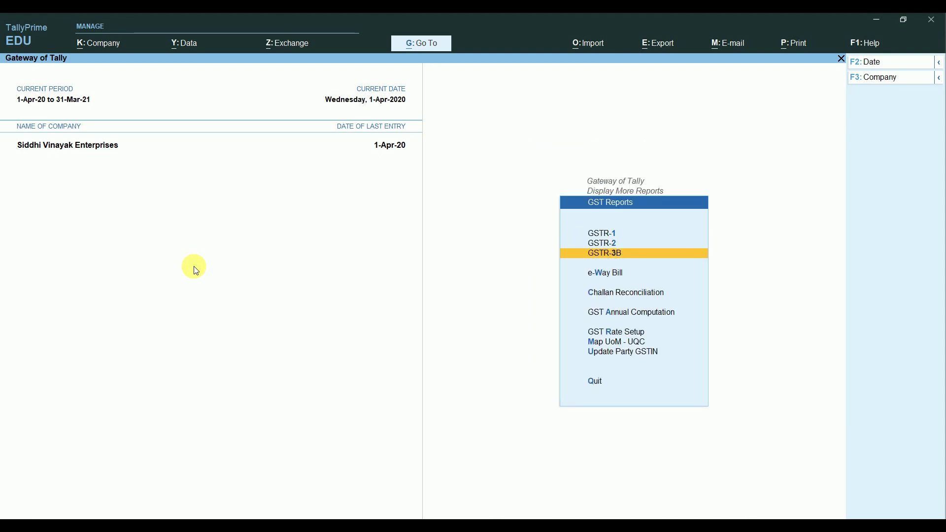
{"action": "key", "text": "Up"}
{"action": "key", "text": "Up"}
{"action": "key", "text": "Down"}
{"action": "key", "text": "Down"}
{"action": "key", "text": "Return"}
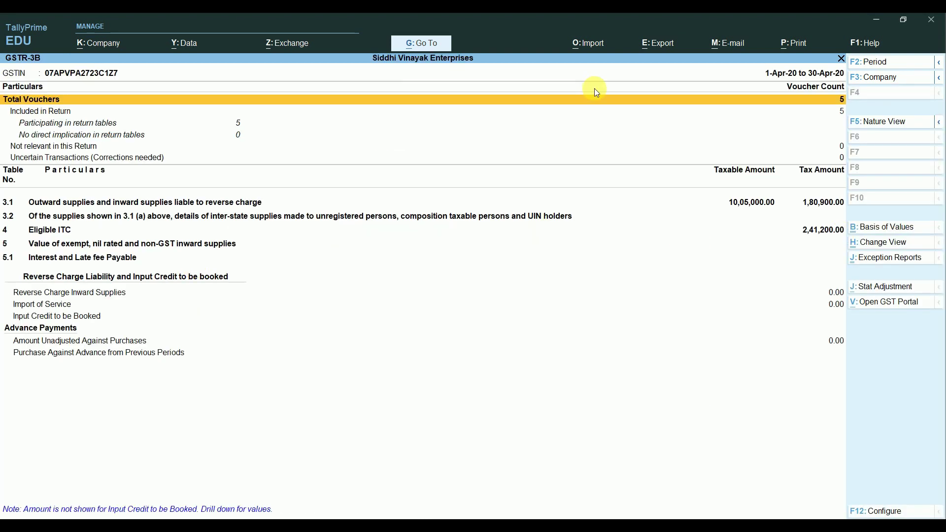
{"action": "left_click", "coordinate": [660, 47]}
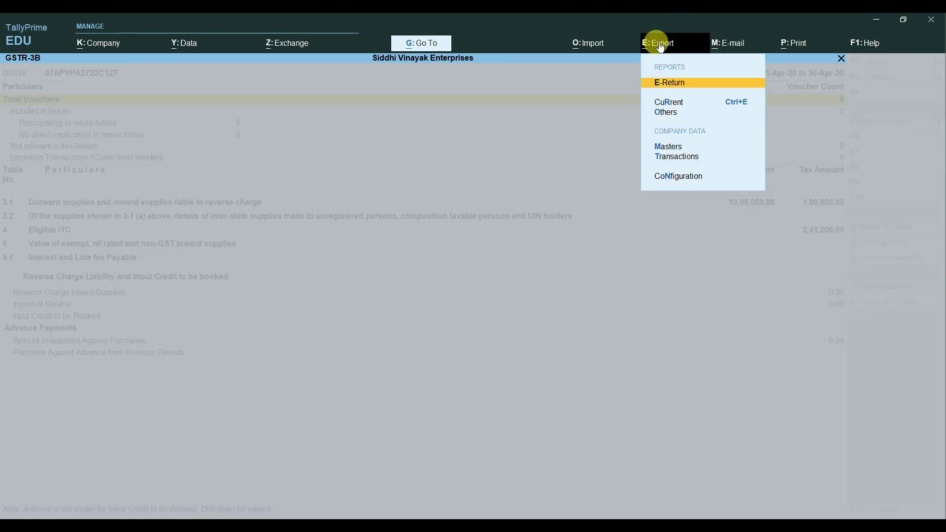
{"action": "key", "text": "Return"}
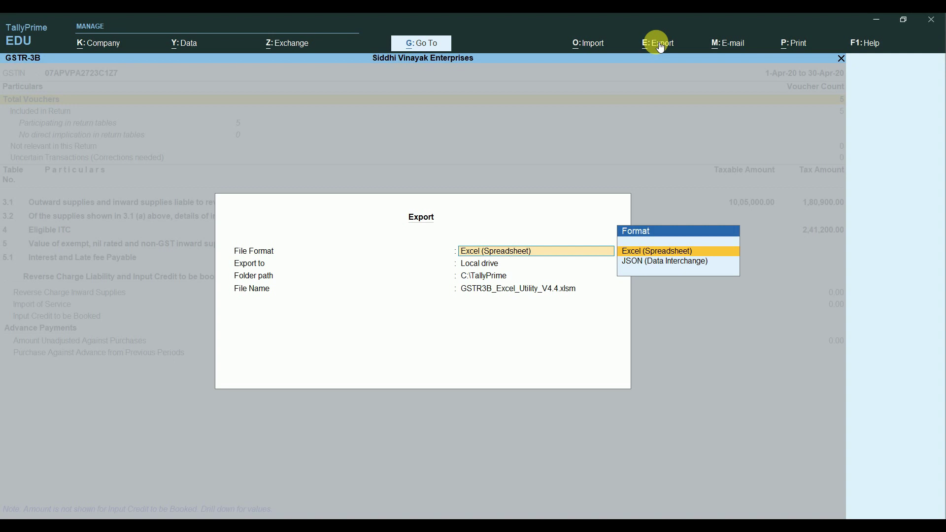
Step: Compare the Excel and JSON file formats, keep Excel, and cancel the export
{"action": "key", "text": "Down"}
{"action": "key", "text": "Up"}
{"action": "key", "text": "Down"}
{"action": "key", "text": "Up"}
{"action": "key", "text": "Down"}
{"action": "key", "text": "Up"}
{"action": "key", "text": "Down"}
{"action": "key", "text": "Up"}
{"action": "key", "text": "Escape"}
Step: Expand 4 Eligible ITC (2,41,200 total), then return to the Gateway of Tally
{"action": "key", "text": "Down"}
{"action": "key", "text": "Down"}
{"action": "key", "text": "Down"}
{"action": "key", "text": "Down"}
{"action": "key", "text": "Down"}
{"action": "key", "text": "Down"}
{"action": "key", "text": "Down"}
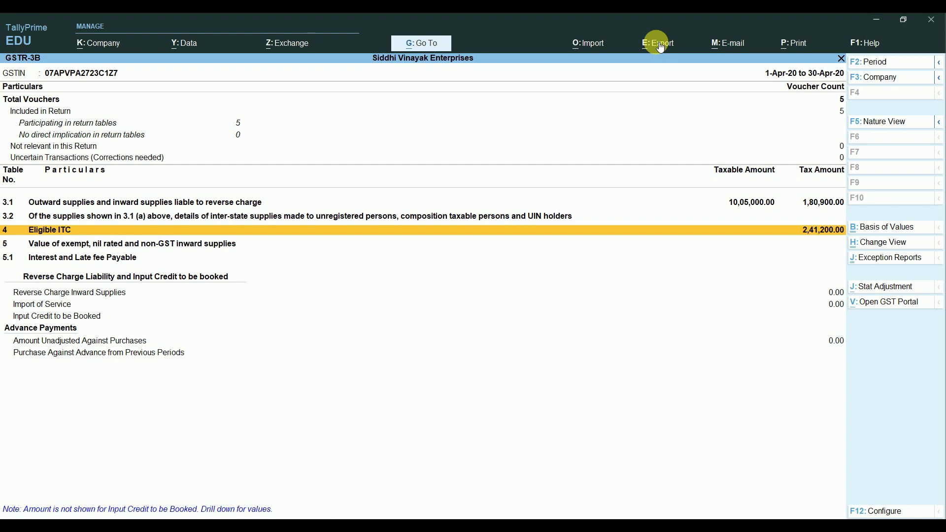
{"action": "key", "text": "shift+Return"}
{"action": "key", "text": "Down"}
{"action": "key", "text": "Down"}
{"action": "key", "text": "Down"}
{"action": "key", "text": "Down"}
{"action": "key", "text": "Down"}
{"action": "key", "text": "Down"}
{"action": "key", "text": "Down"}
{"action": "key", "text": "Down"}
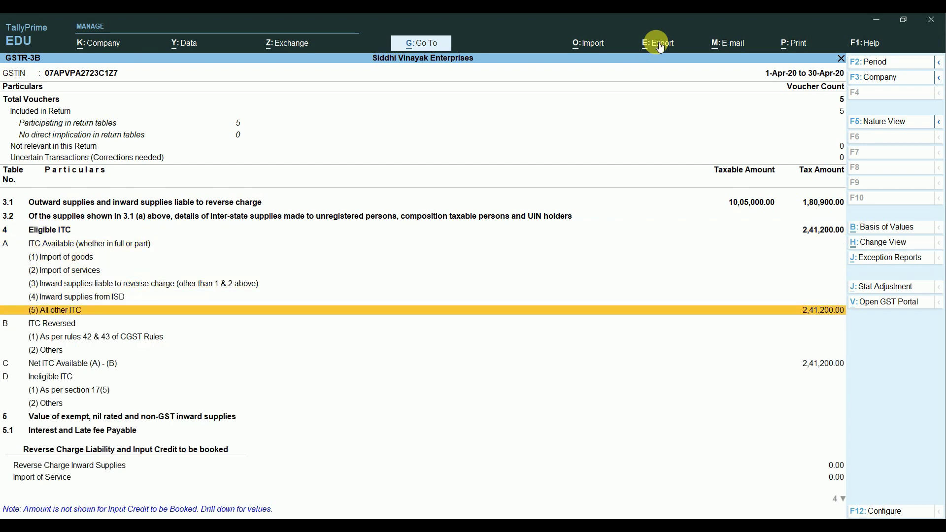
{"action": "key", "text": "Up"}
{"action": "key", "text": "Up"}
{"action": "key", "text": "Up"}
{"action": "key", "text": "Down"}
{"action": "key", "text": "Up"}
{"action": "key", "text": "Escape"}
{"action": "key", "text": "Escape"}
{"action": "key", "text": "Escape"}
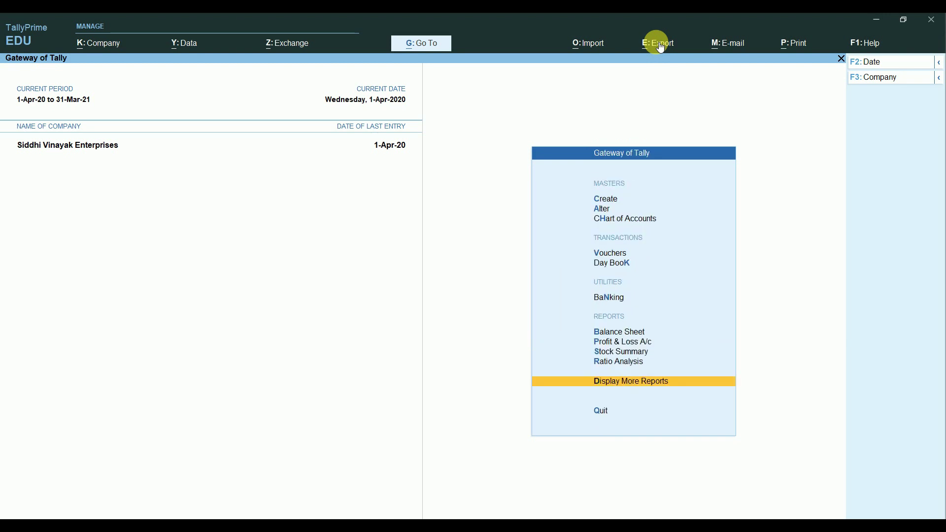